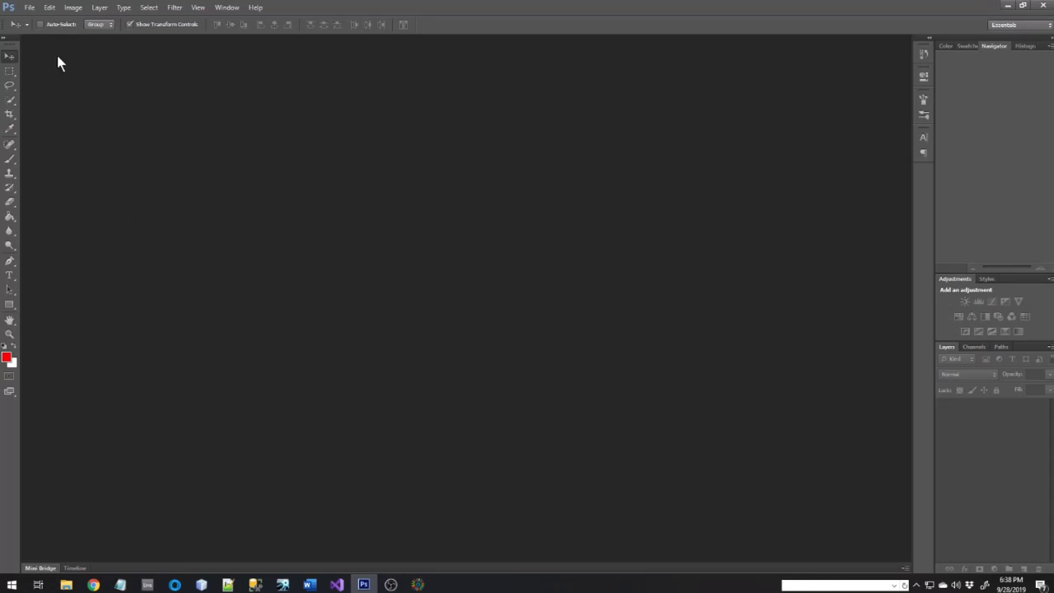
# Create a new white RGB document 2000 pixels wide and 3000 pixels high.
pyautogui.click(29, 7)
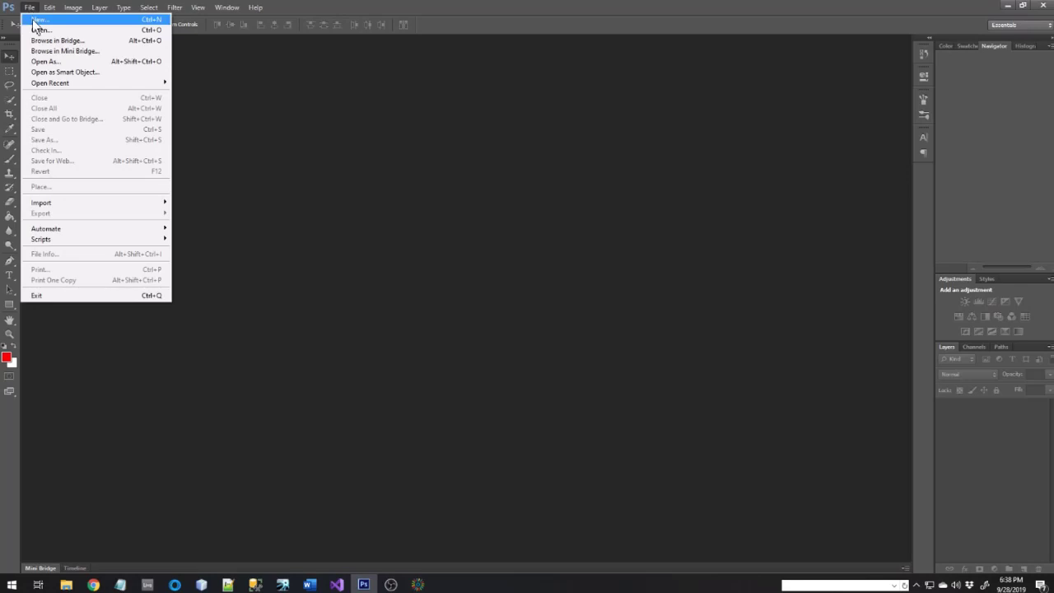
pyautogui.click(35, 23)
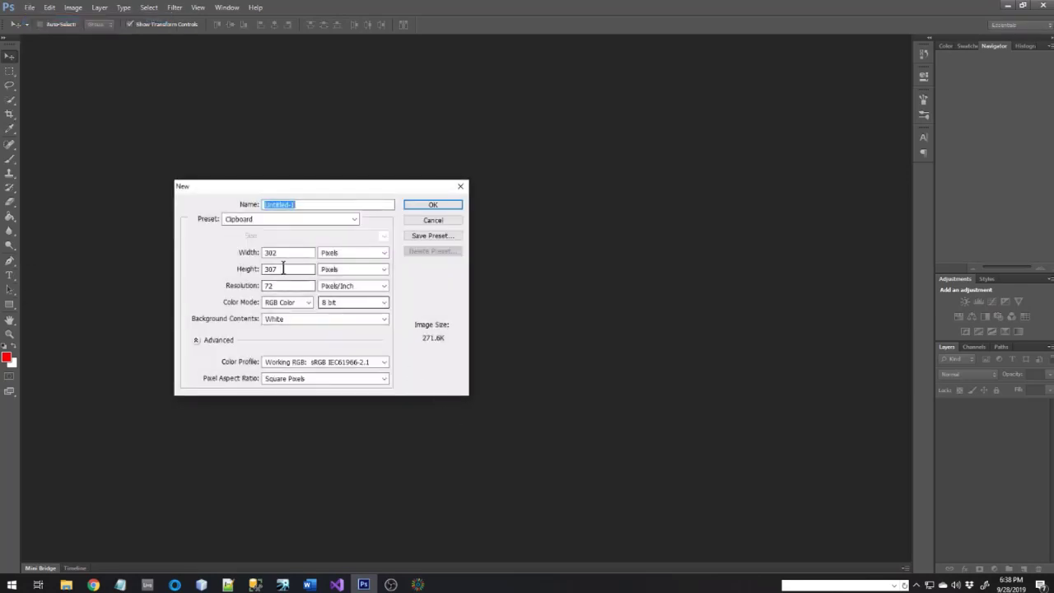
pyautogui.doubleClick(280, 253)
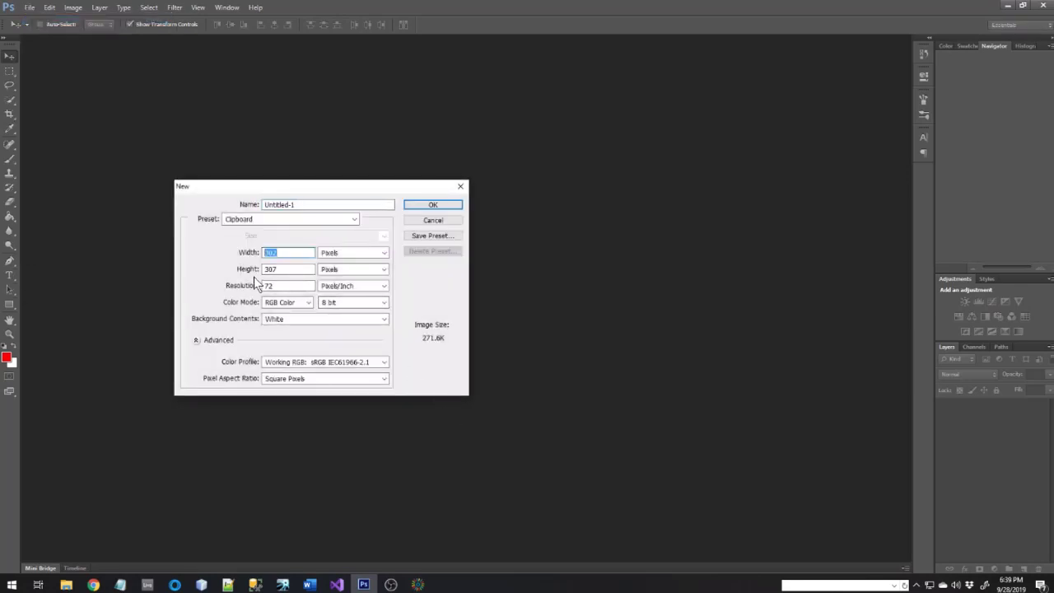
pyautogui.write('2000')
pyautogui.click(268, 270)
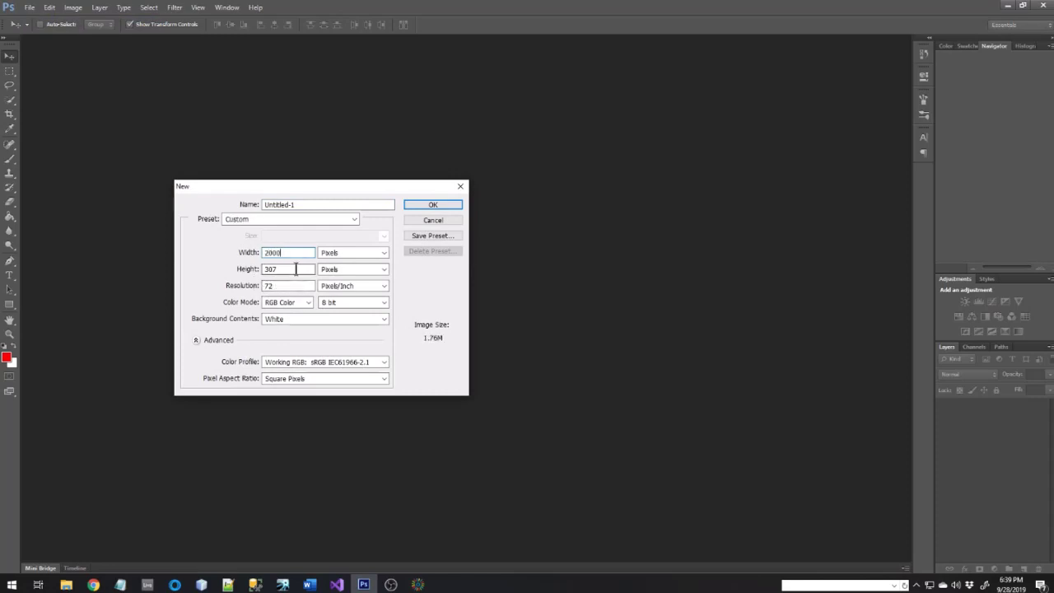
pyautogui.doubleClick(268, 271)
pyautogui.write('3000')
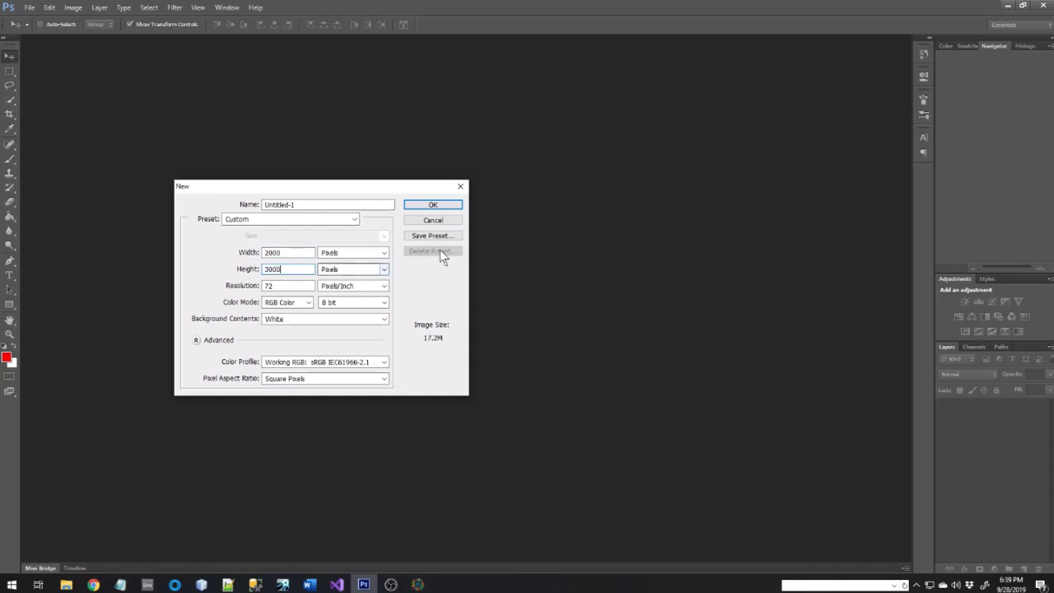
pyautogui.click(434, 206)
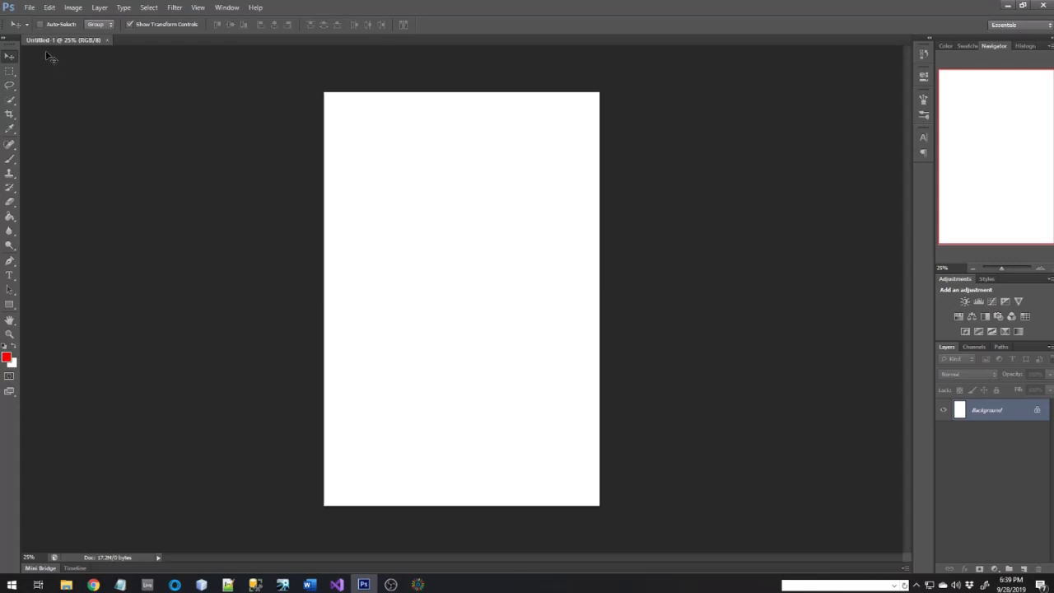
# Open the starfield image 104426.jpg from the Challenge 2 folder.
pyautogui.click(28, 9)
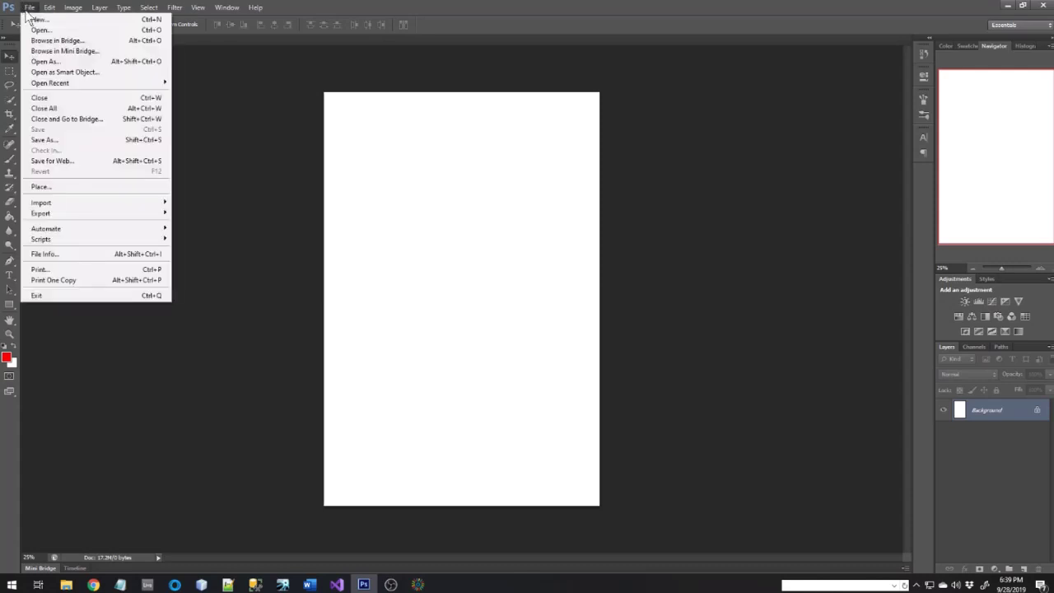
pyautogui.click(38, 30)
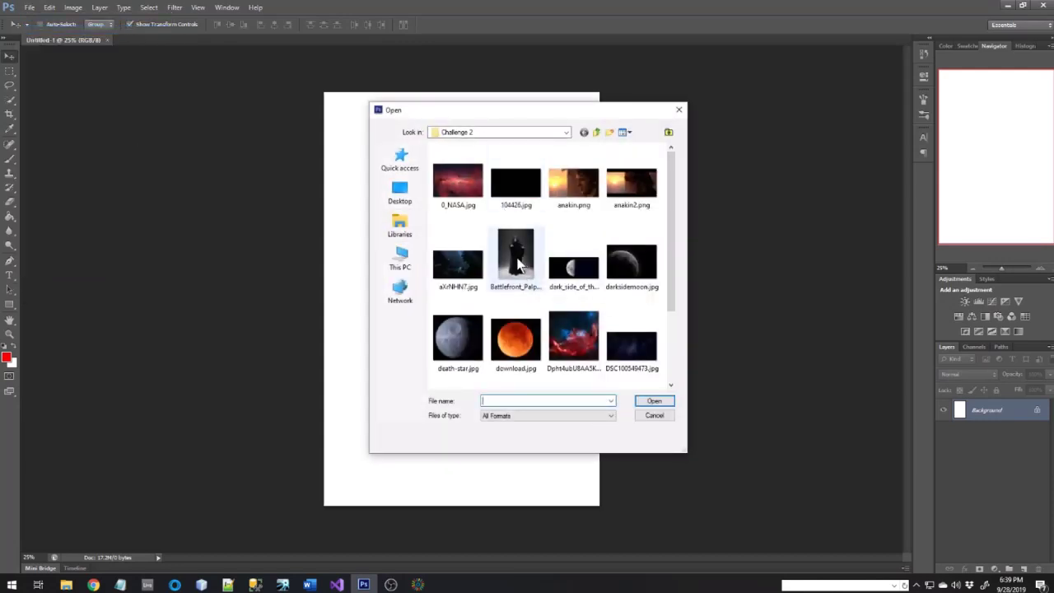
pyautogui.scroll(-2, 520, 255)
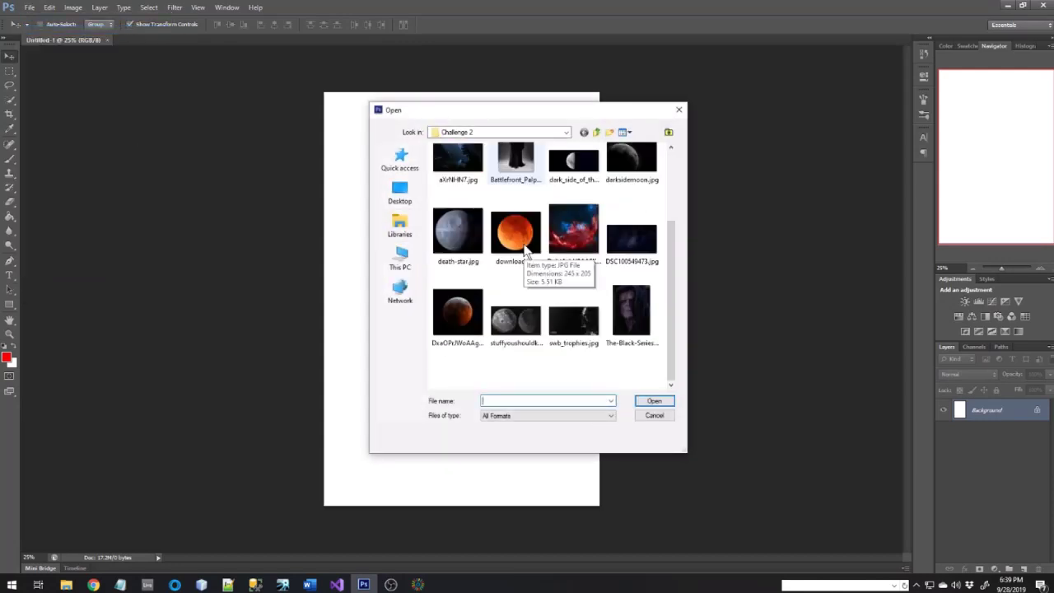
pyautogui.scroll(2, 525, 251)
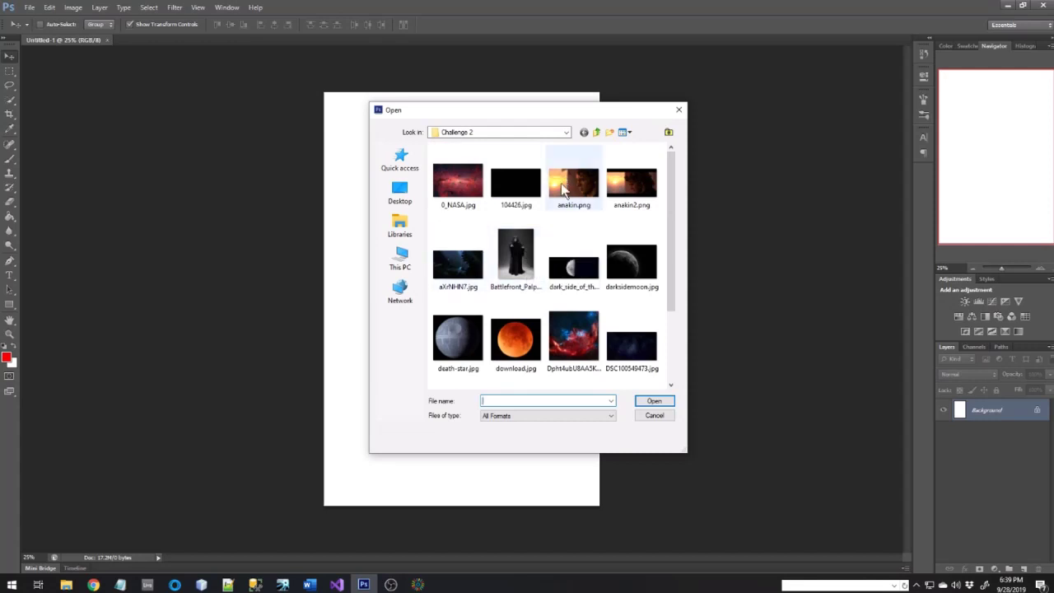
pyautogui.scroll(-2, 581, 268)
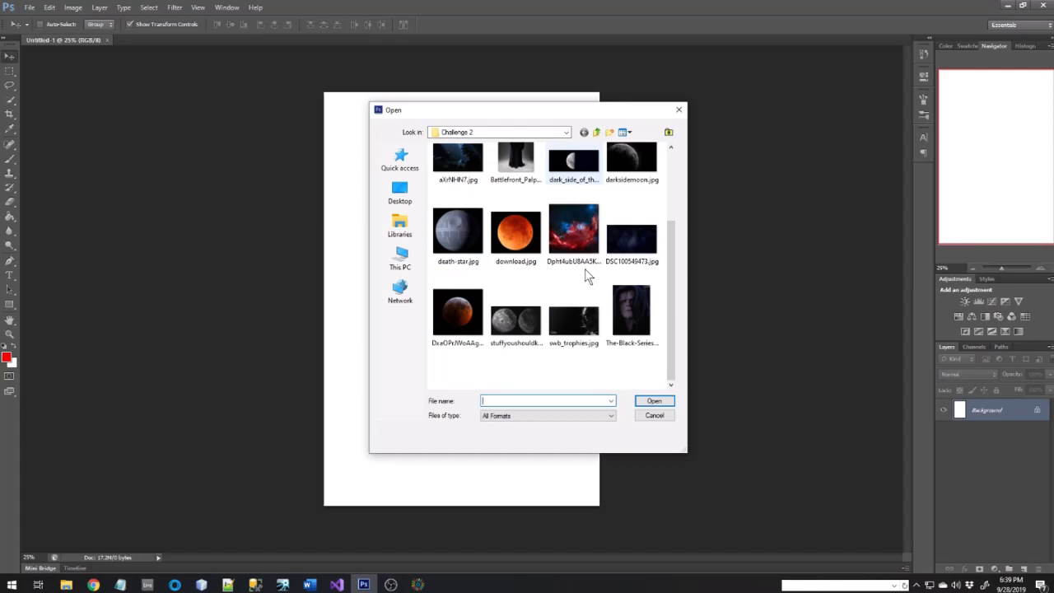
pyautogui.scroll(3, 585, 269)
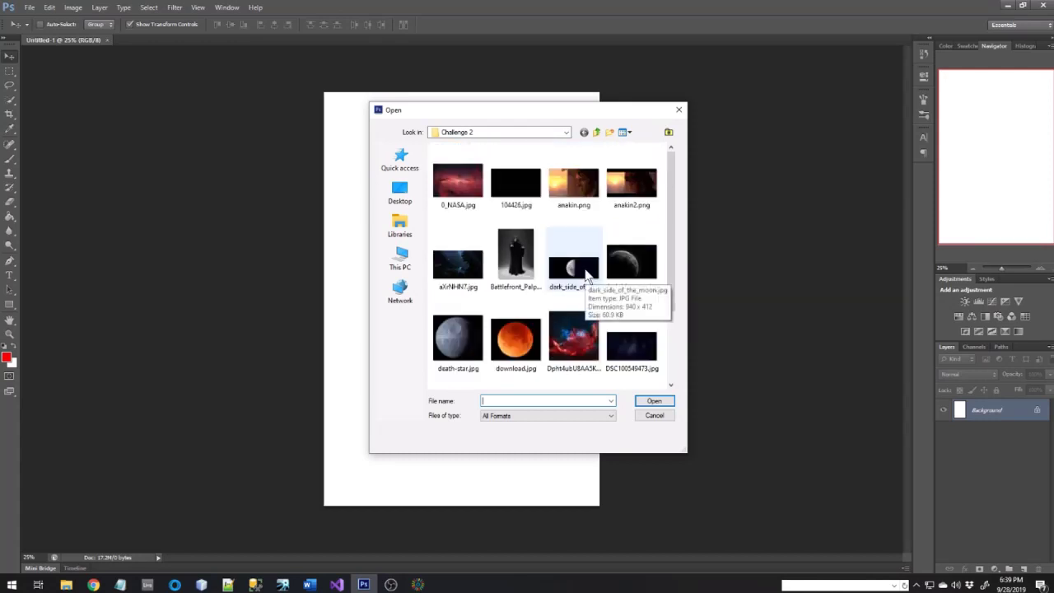
pyautogui.click(520, 194)
pyautogui.click(654, 401)
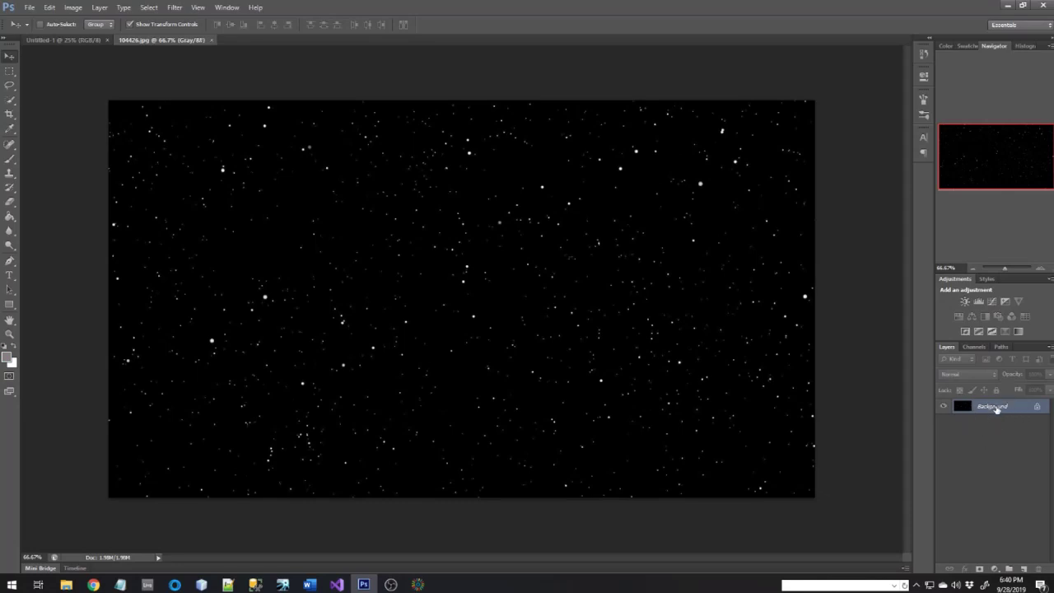
# Duplicate the starfield's background layer and move the copy into the Untitled-1 document.
pyautogui.moveTo(997, 409); pyautogui.dragTo(1022, 568)
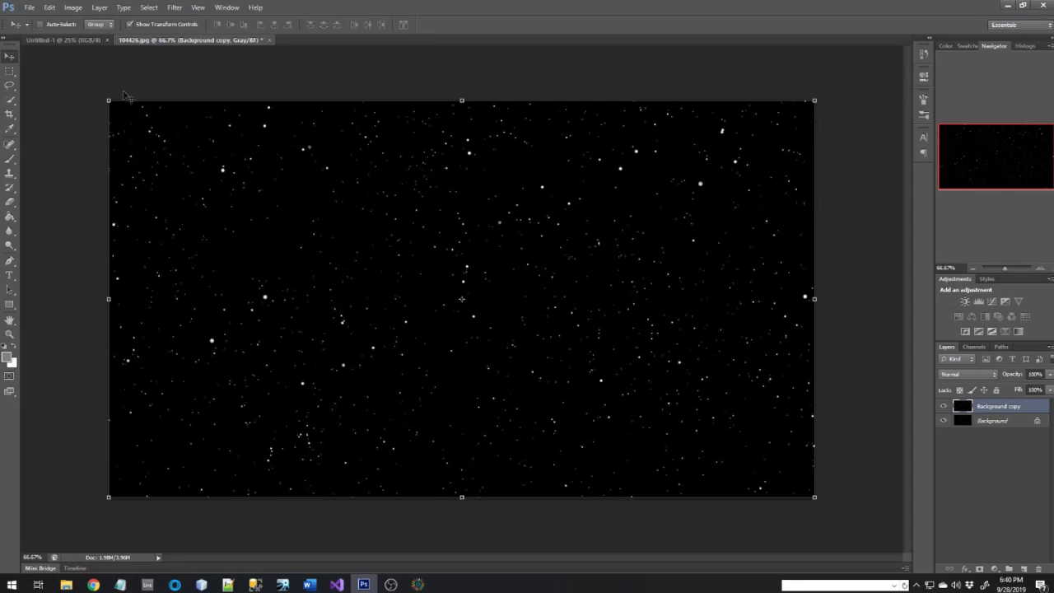
pyautogui.moveTo(86, 42); pyautogui.dragTo(549, 318)
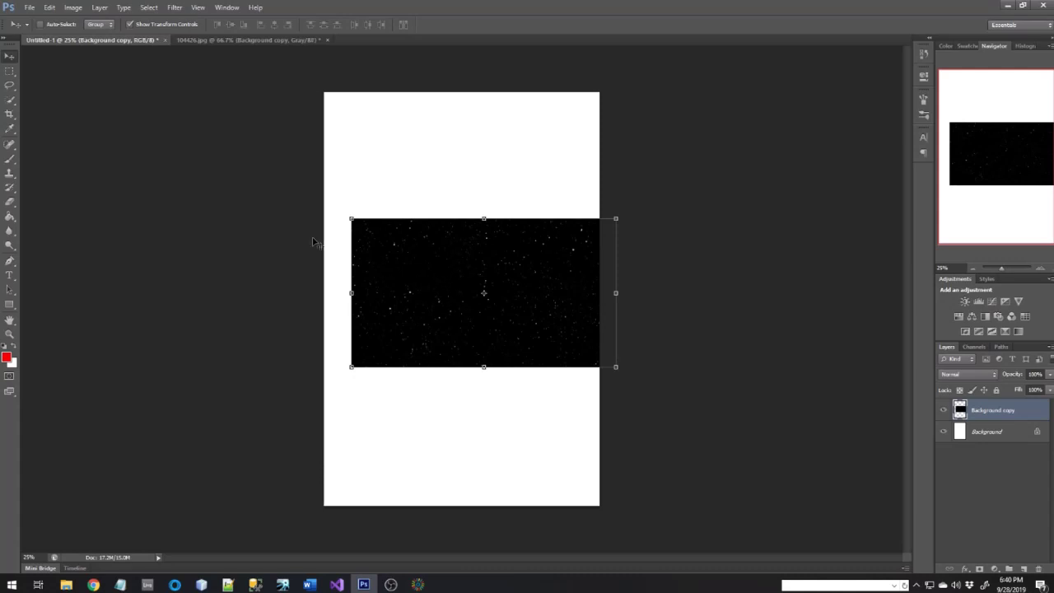
pyautogui.click(175, 10)
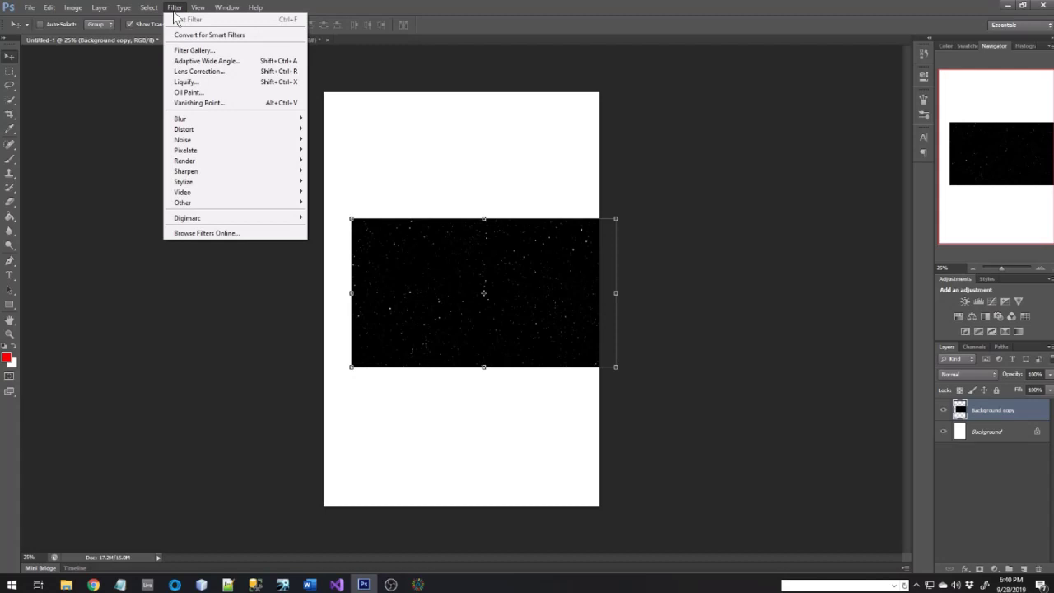
pyautogui.moveTo(198, 10)
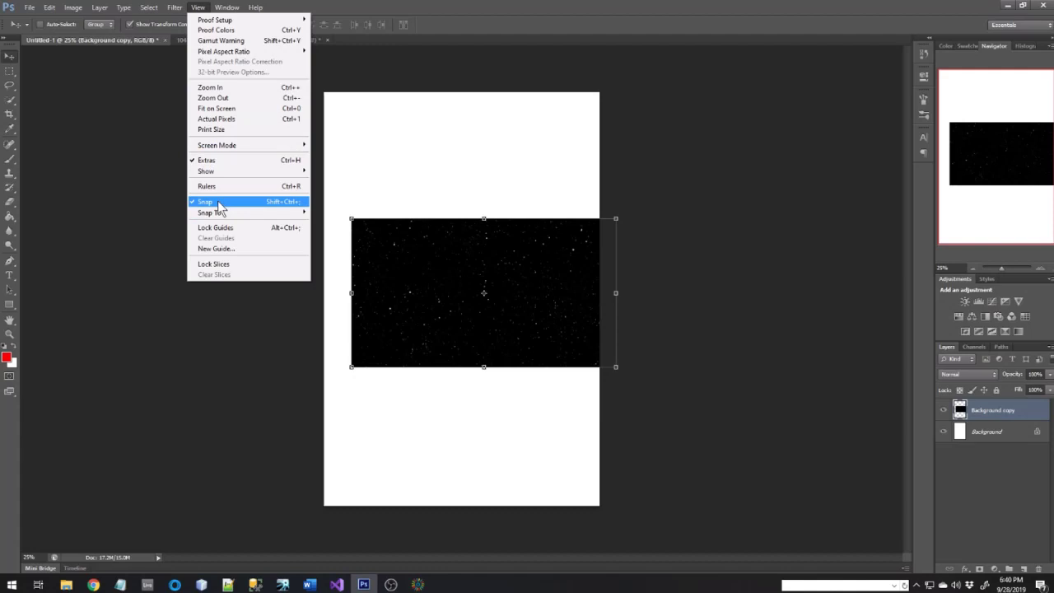
pyautogui.click(480, 268)
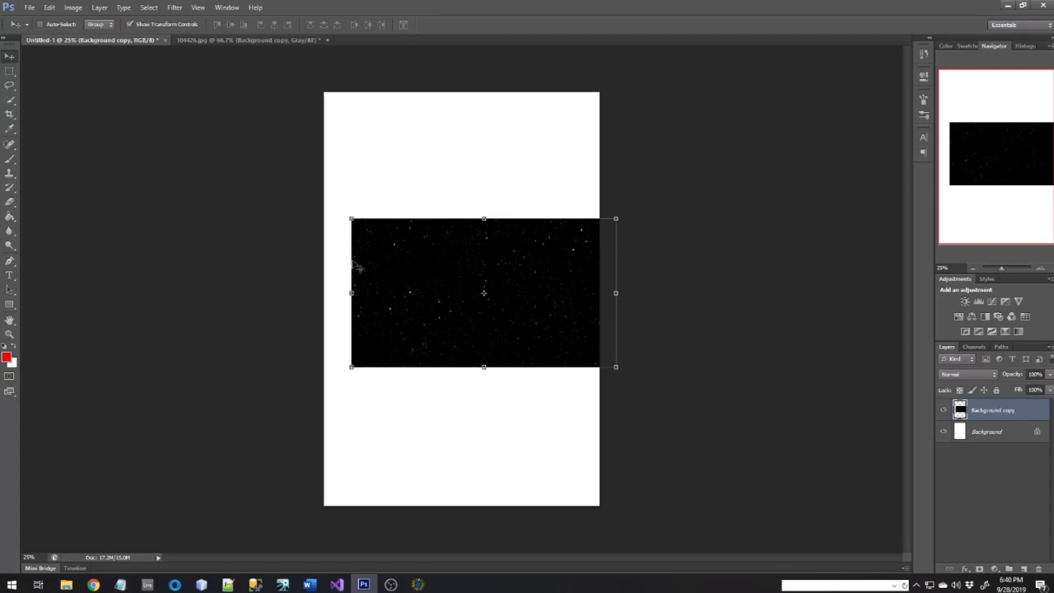
# Widen the starfield layer to about 108% and move it to the upper part of the canvas, against its right edge.
pyautogui.click(350, 292)
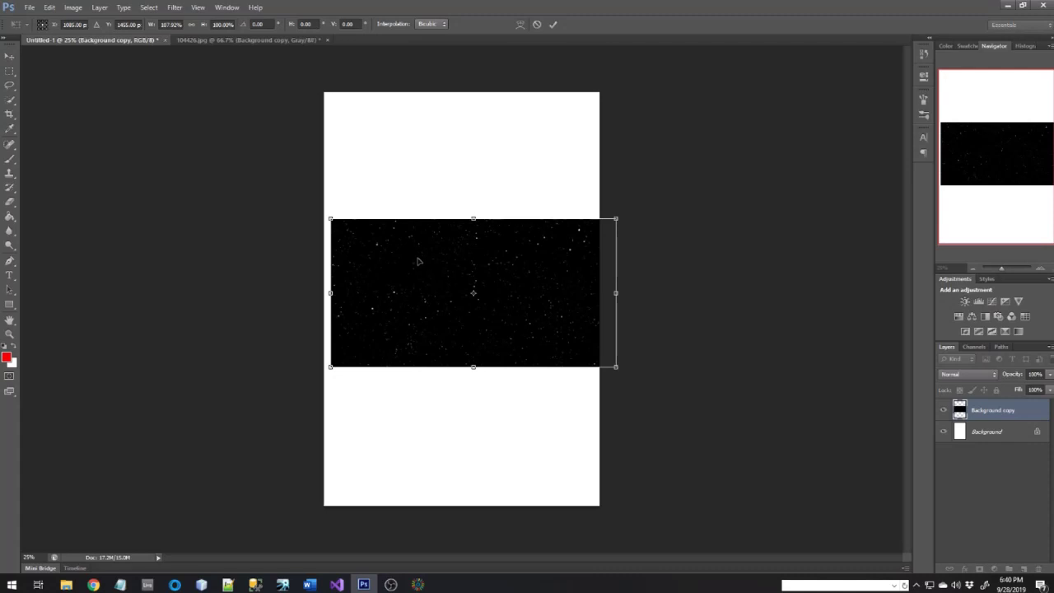
pyautogui.moveTo(399, 250); pyautogui.dragTo(404, 159)
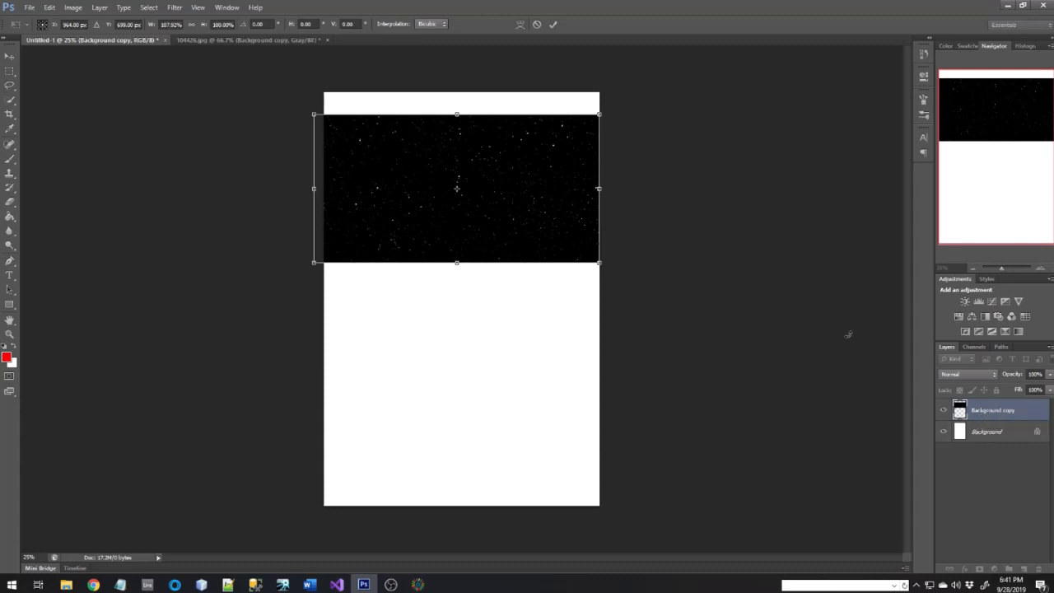
pyautogui.press('Return')
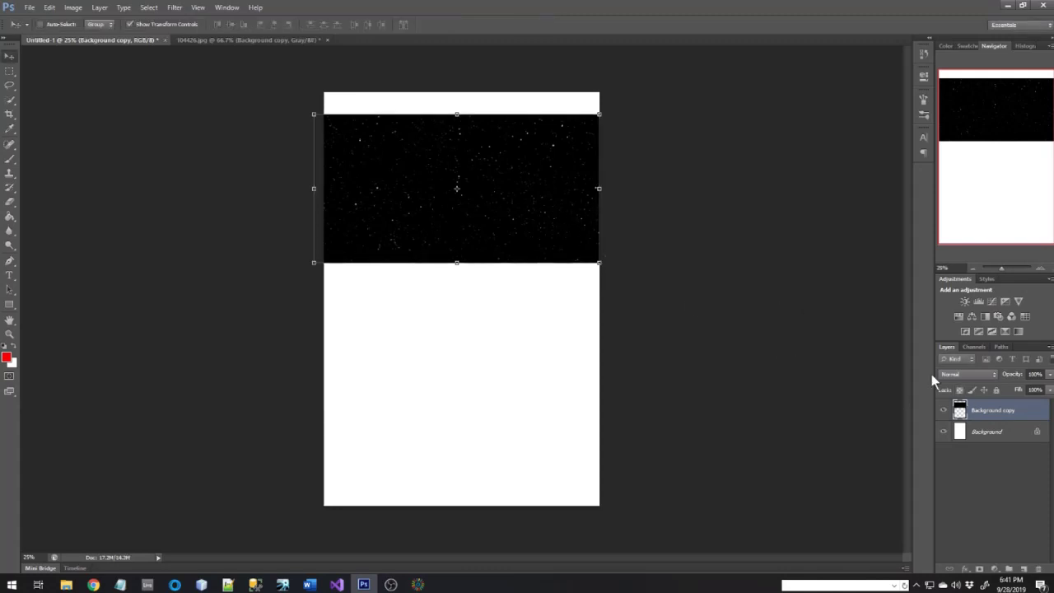
# Convert the starfield layer to a smart object and enlarge it to about 154% width and 314% height, covering the whole canvas.
pyautogui.rightClick(980, 416)
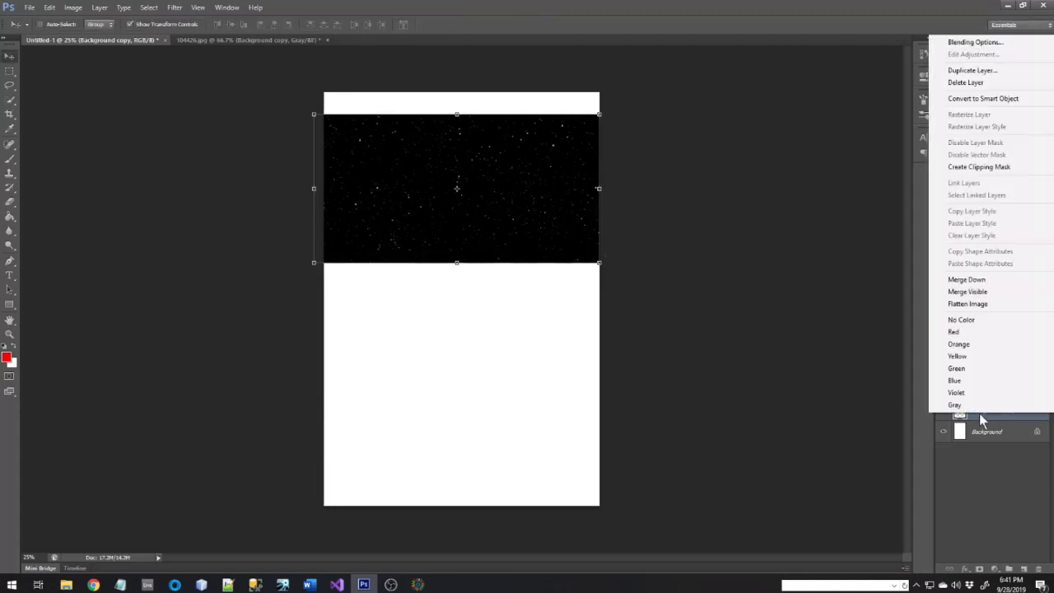
pyautogui.click(1006, 102)
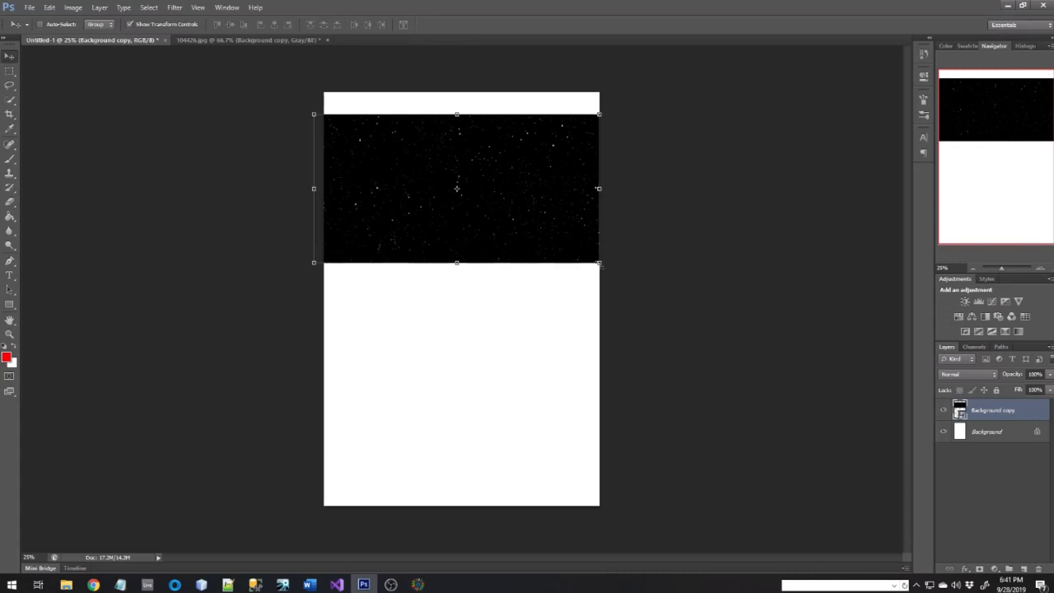
pyautogui.click(599, 264)
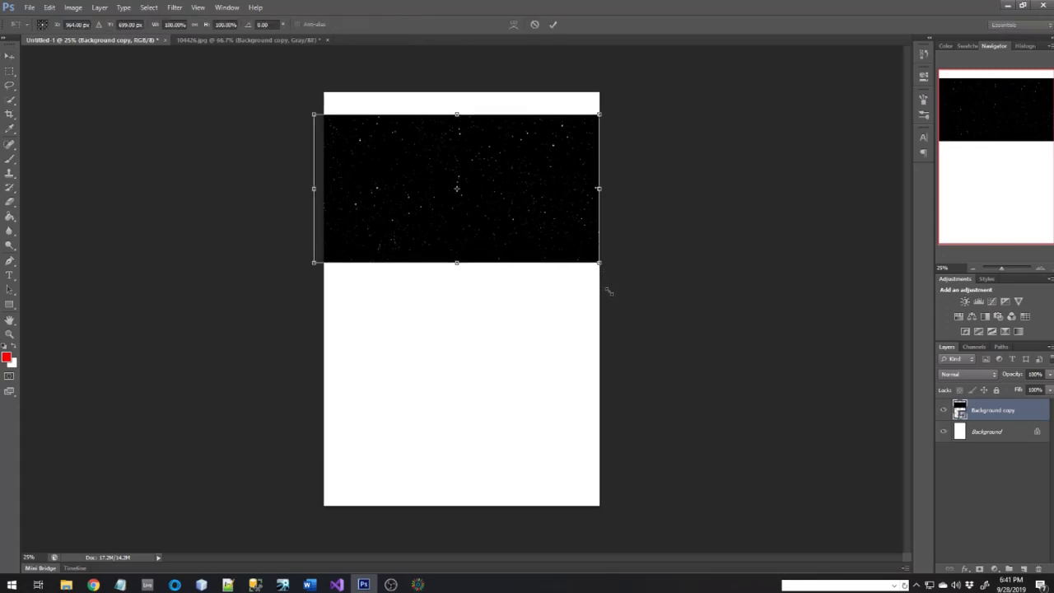
pyautogui.moveTo(613, 300); pyautogui.dragTo(618, 303)
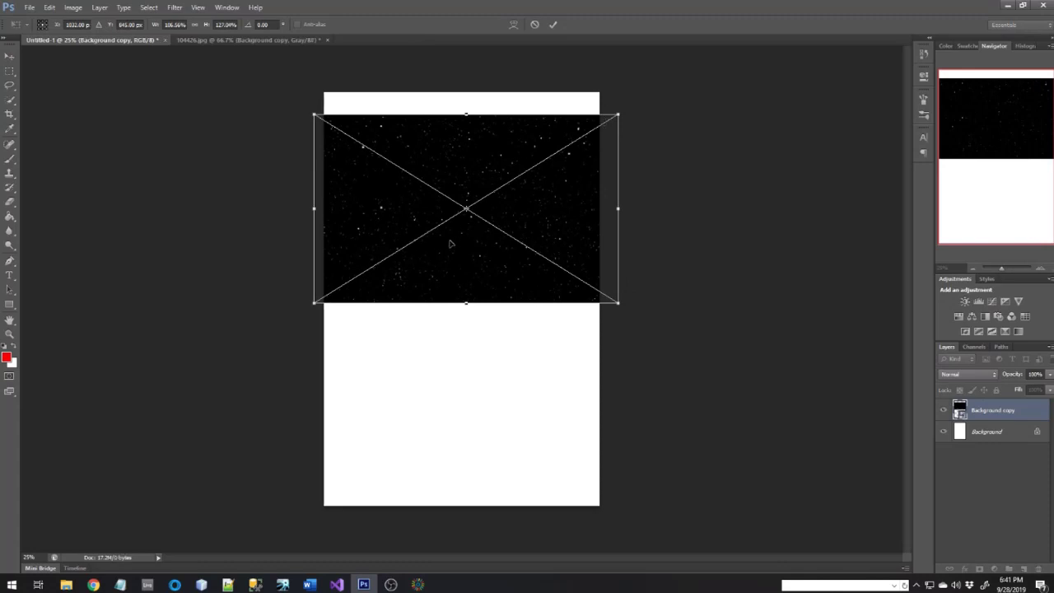
pyautogui.moveTo(307, 316); pyautogui.dragTo(306, 318)
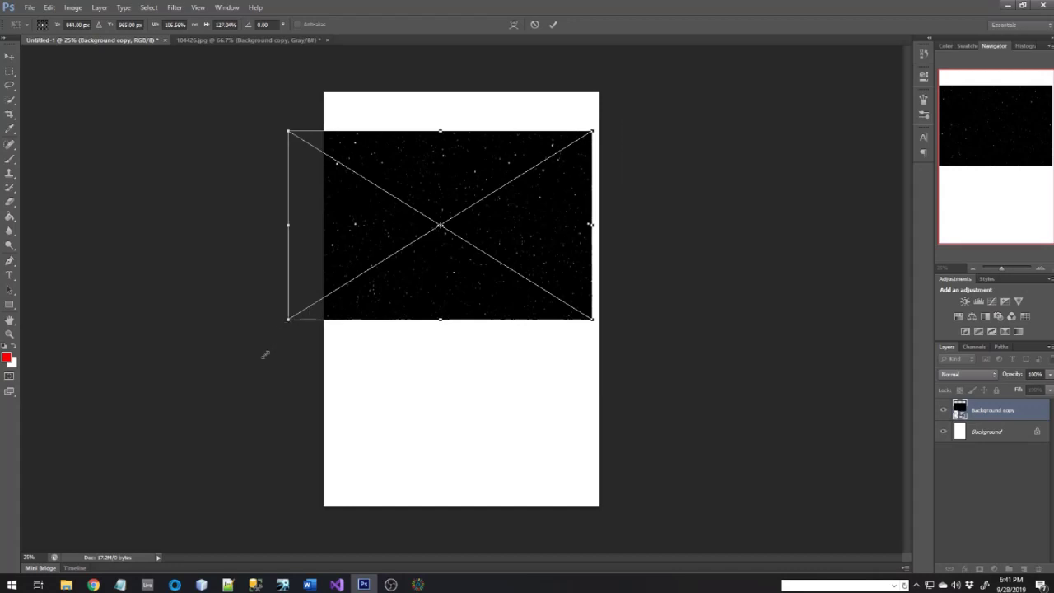
pyautogui.moveTo(209, 479); pyautogui.dragTo(209, 477)
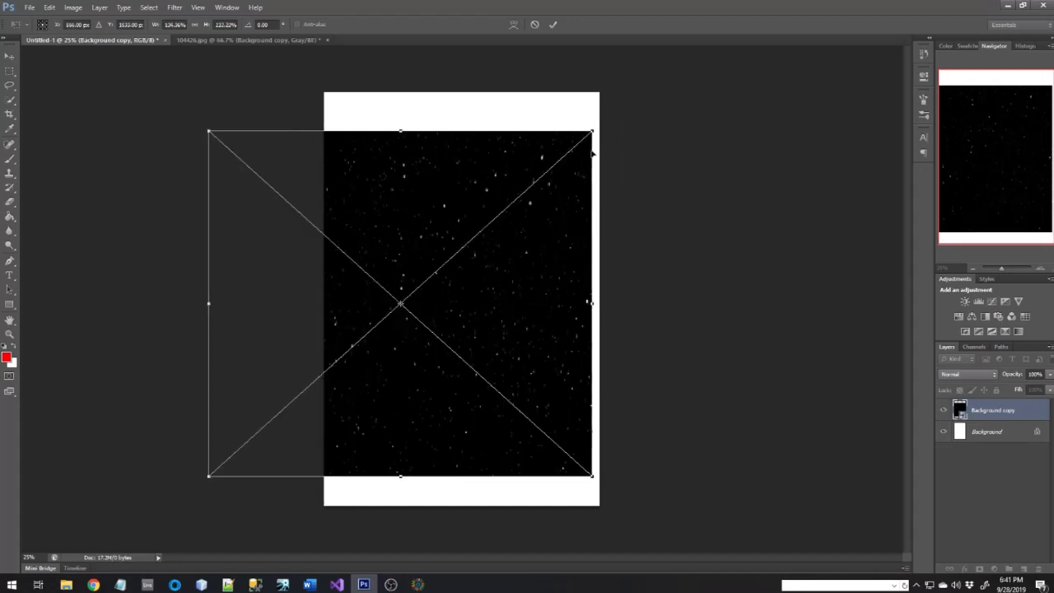
pyautogui.moveTo(607, 125); pyautogui.dragTo(649, 105)
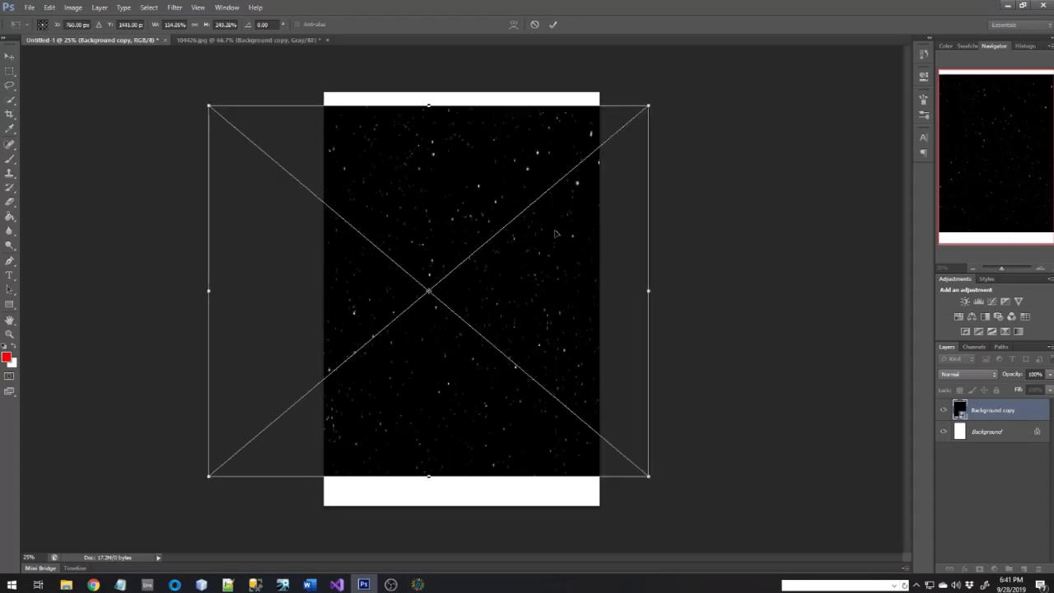
pyautogui.moveTo(558, 234); pyautogui.dragTo(582, 236)
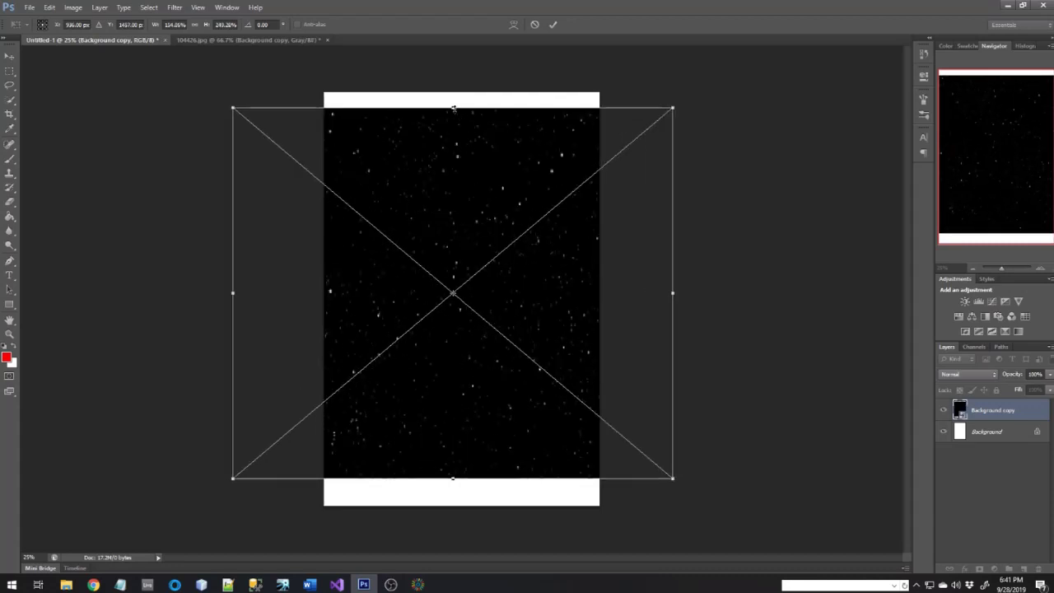
pyautogui.moveTo(450, 91); pyautogui.dragTo(450, 68)
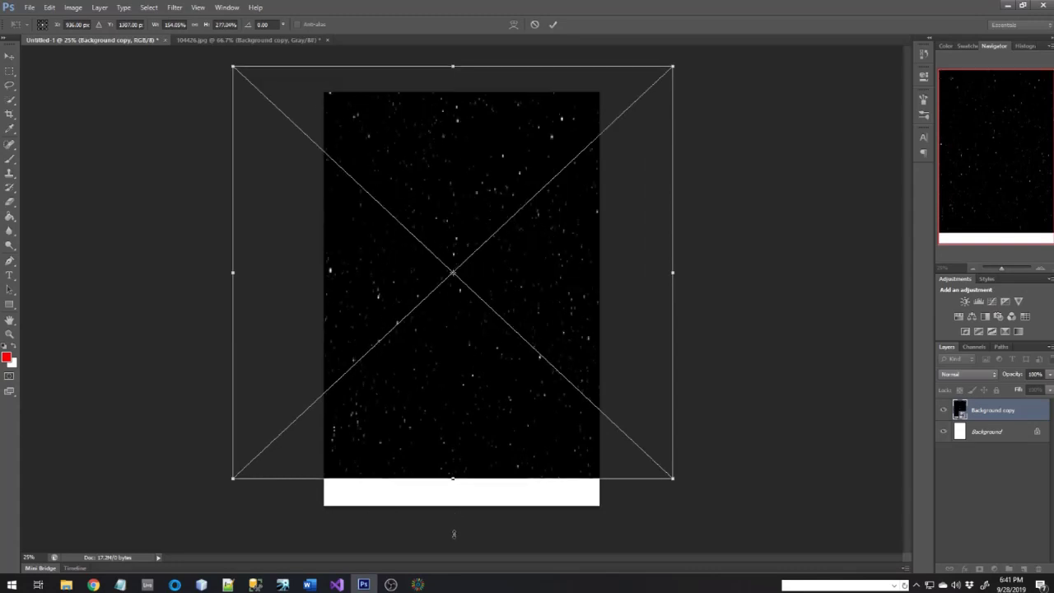
pyautogui.moveTo(453, 478); pyautogui.dragTo(456, 534)
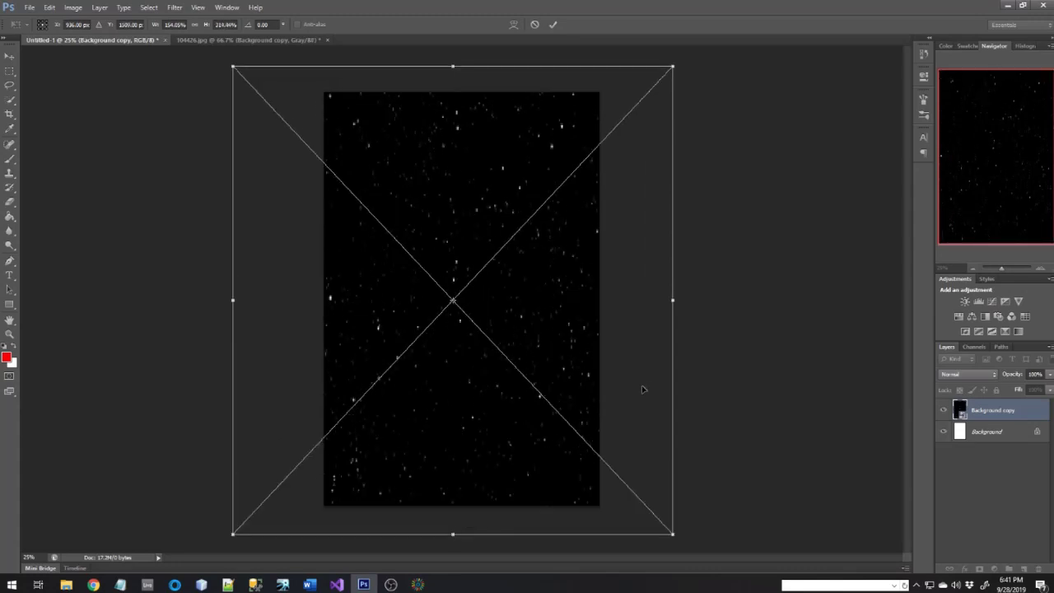
pyautogui.press('Return')
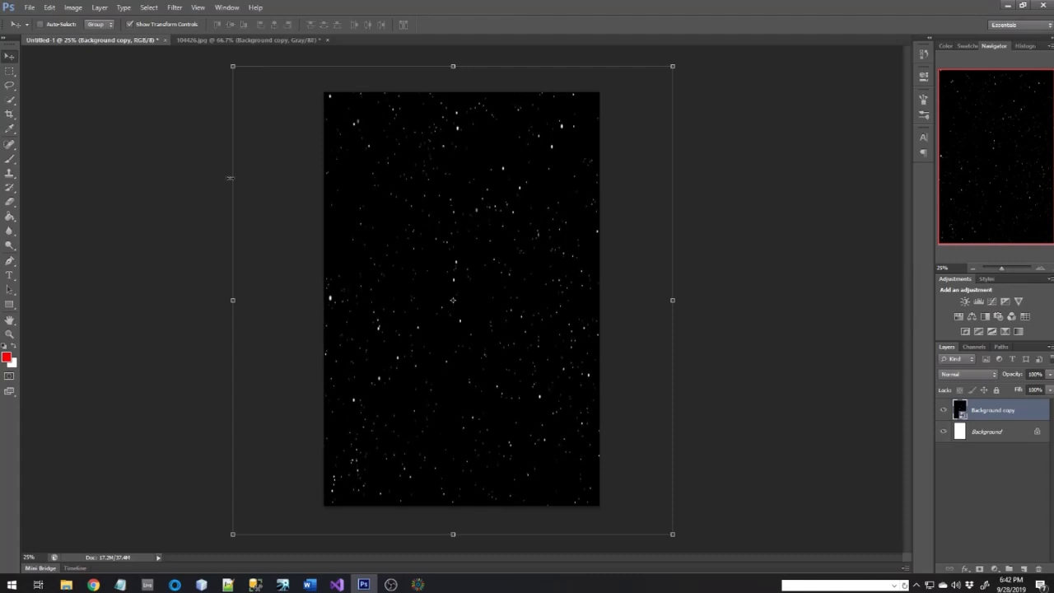
# Resize the starfield layer to about 97% width and 278% height so its edges match the canvas exactly.
pyautogui.click(233, 68)
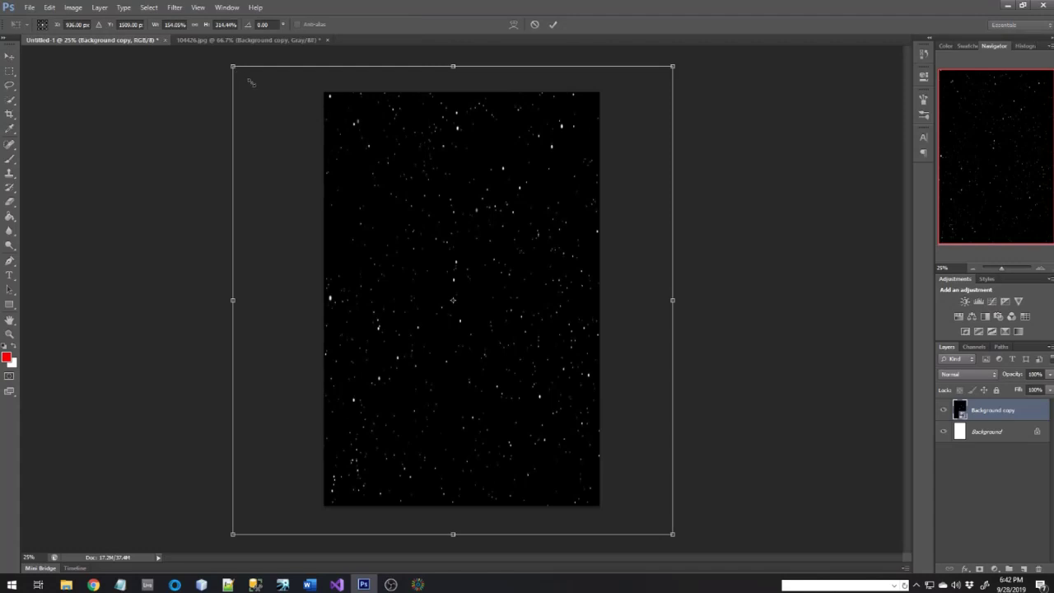
pyautogui.moveTo(299, 88); pyautogui.dragTo(321, 92)
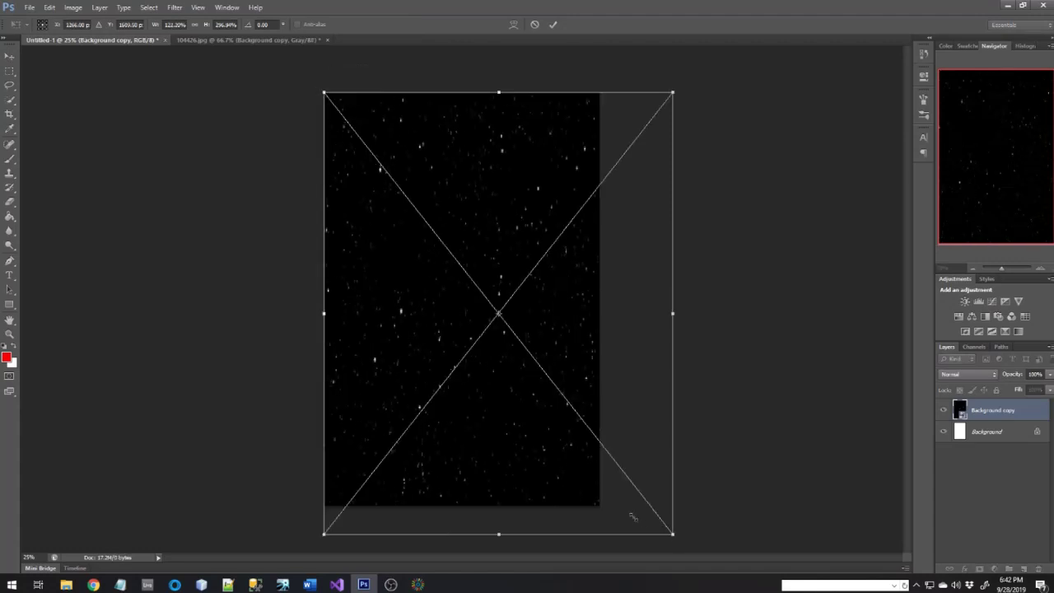
pyautogui.moveTo(595, 502); pyautogui.dragTo(600, 505)
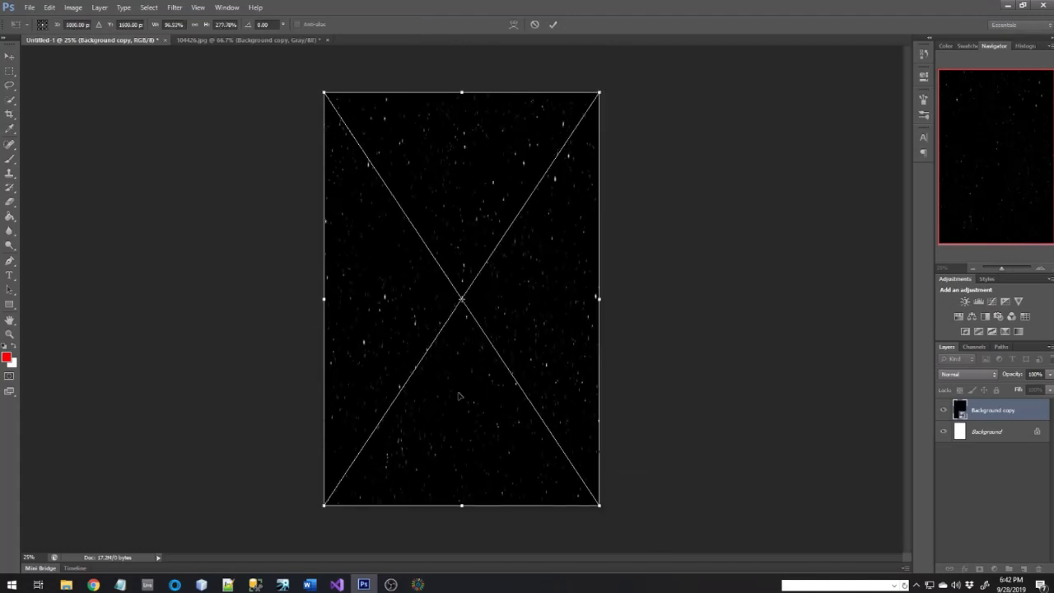
pyautogui.press('Return')
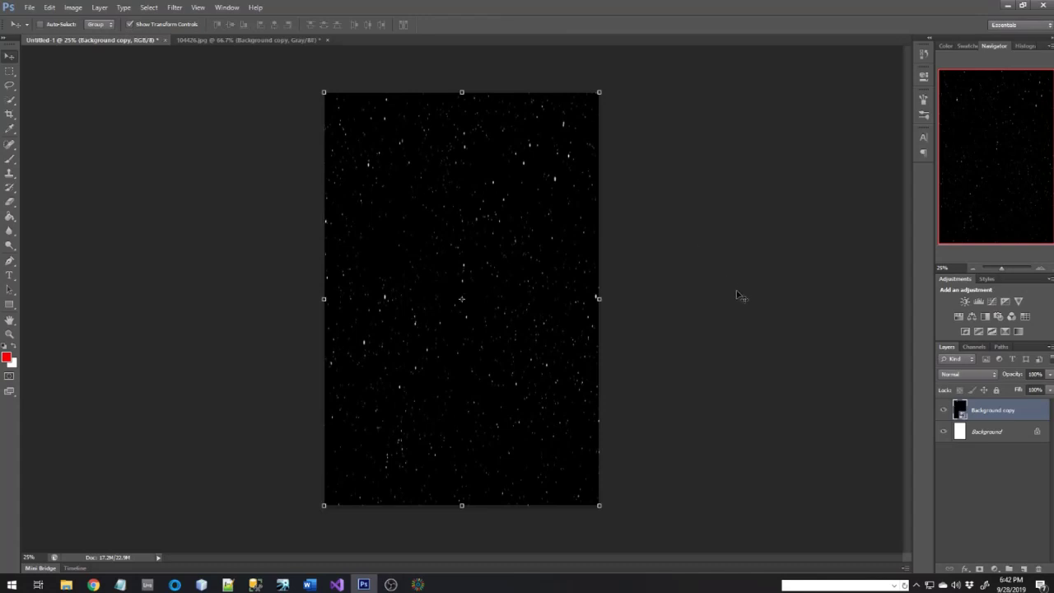
# Open the moon image darksidemoon.jpg from the Challenge 2 folder.
pyautogui.click(29, 8)
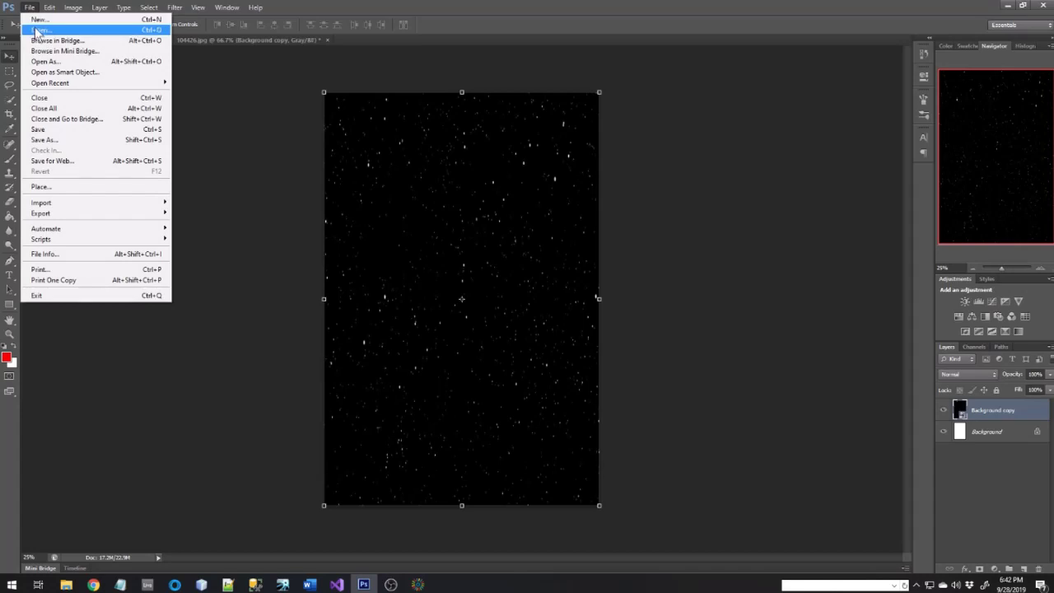
pyautogui.click(38, 30)
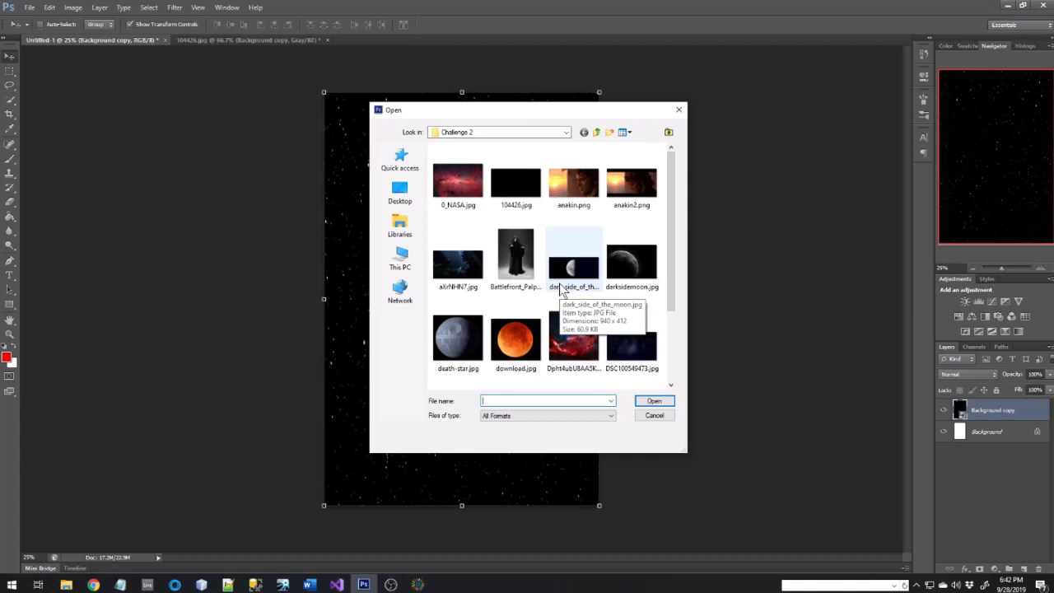
pyautogui.click(628, 269)
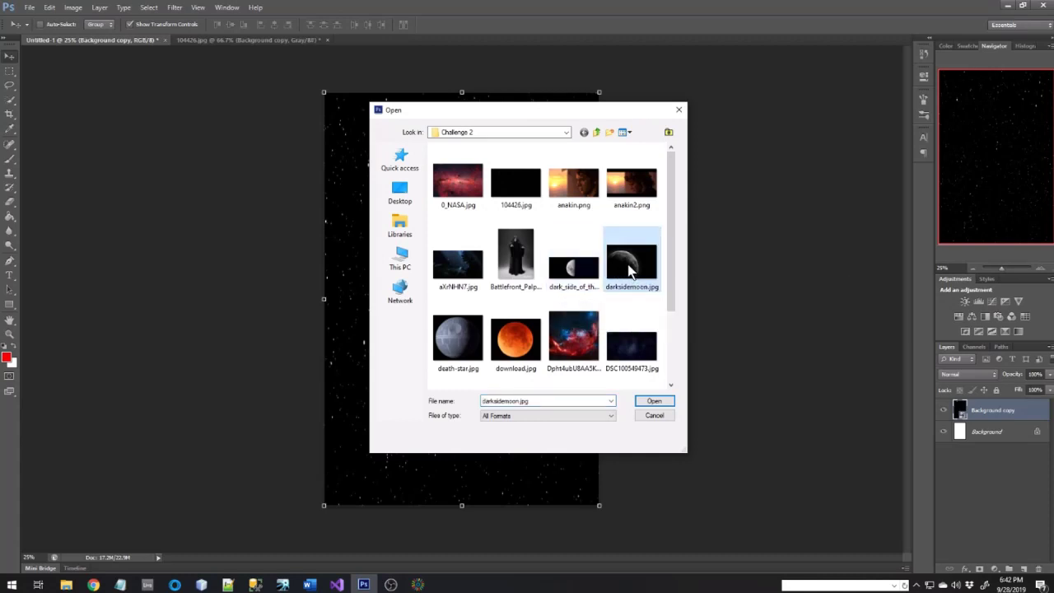
pyautogui.click(654, 401)
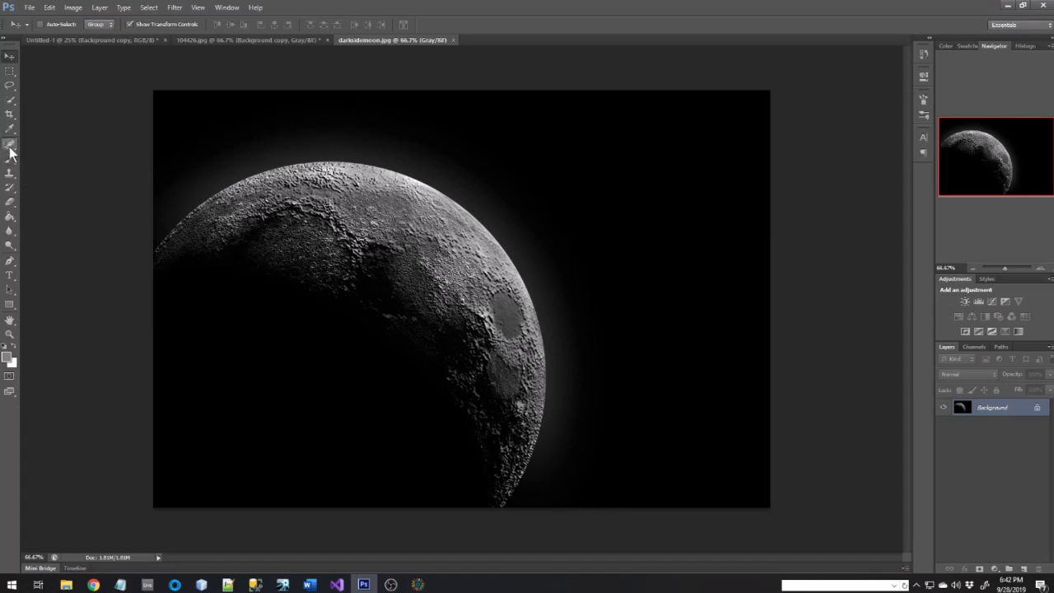
# Select the whole moon with the Quick Selection tool, including its dark interior and the lower tip.
pyautogui.click(9, 100)
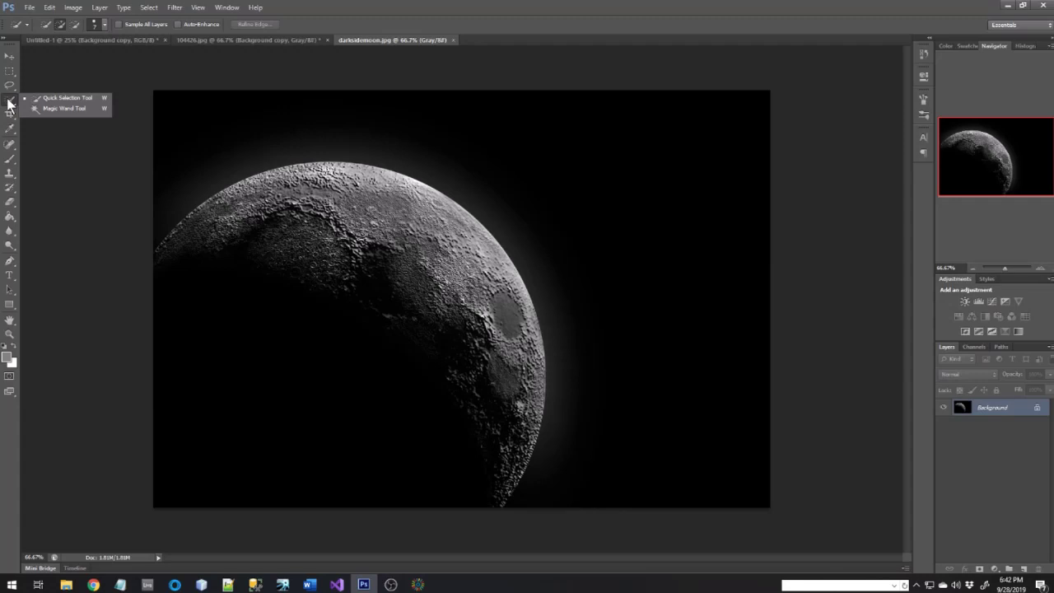
pyautogui.click(54, 100)
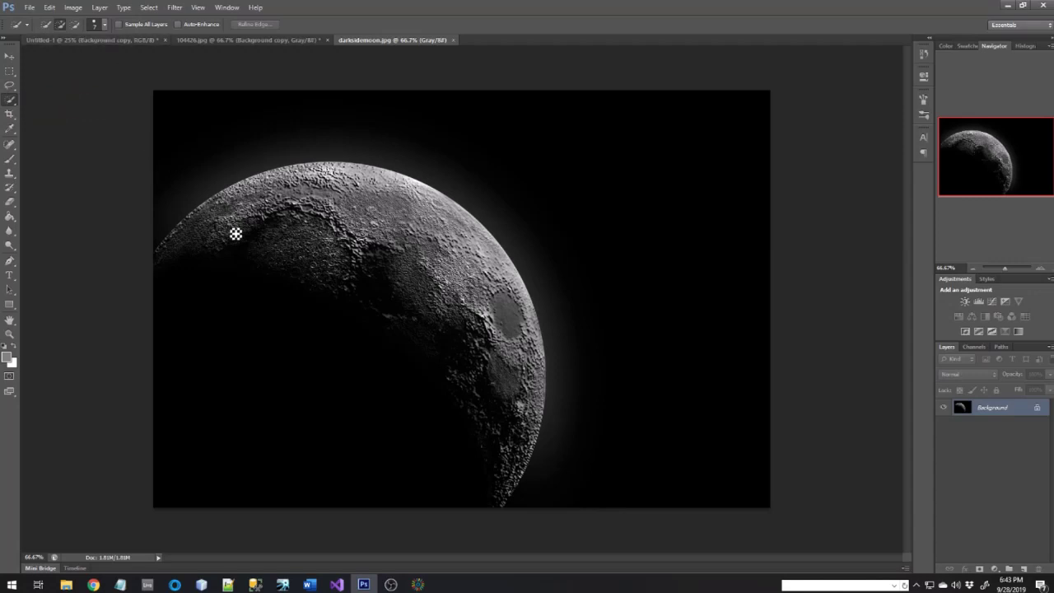
pyautogui.moveTo(235, 240)
pyautogui.mouseDown()
pyautogui.moveTo(198, 281)
pyautogui.moveTo(219, 469)
pyautogui.mouseUp()
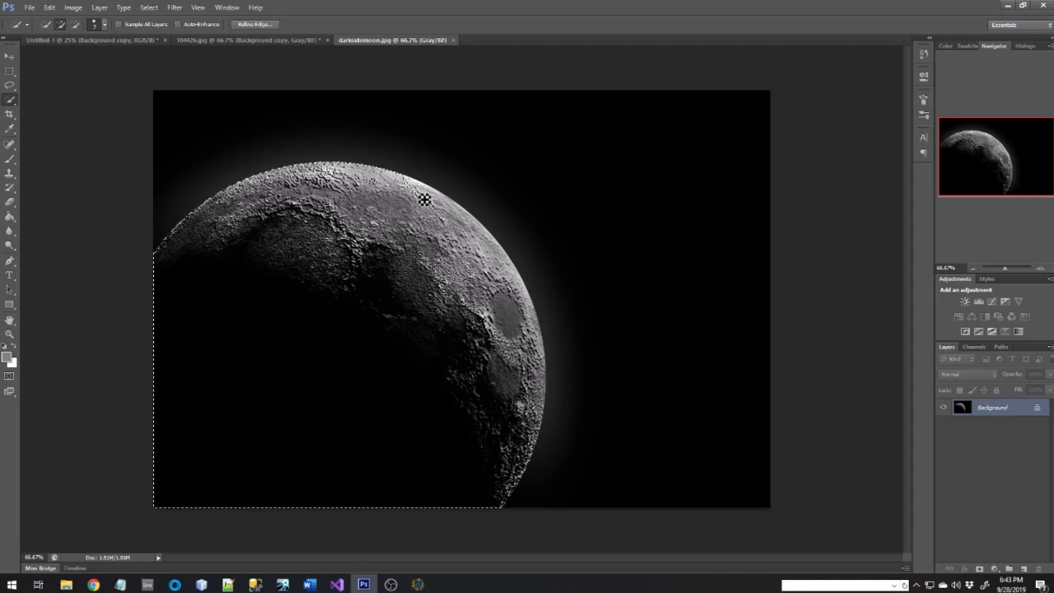
pyautogui.moveTo(453, 223); pyautogui.dragTo(491, 317)
pyautogui.moveTo(1006, 268); pyautogui.dragTo(1011, 270)
pyautogui.moveTo(908, 283); pyautogui.dragTo(901, 400)
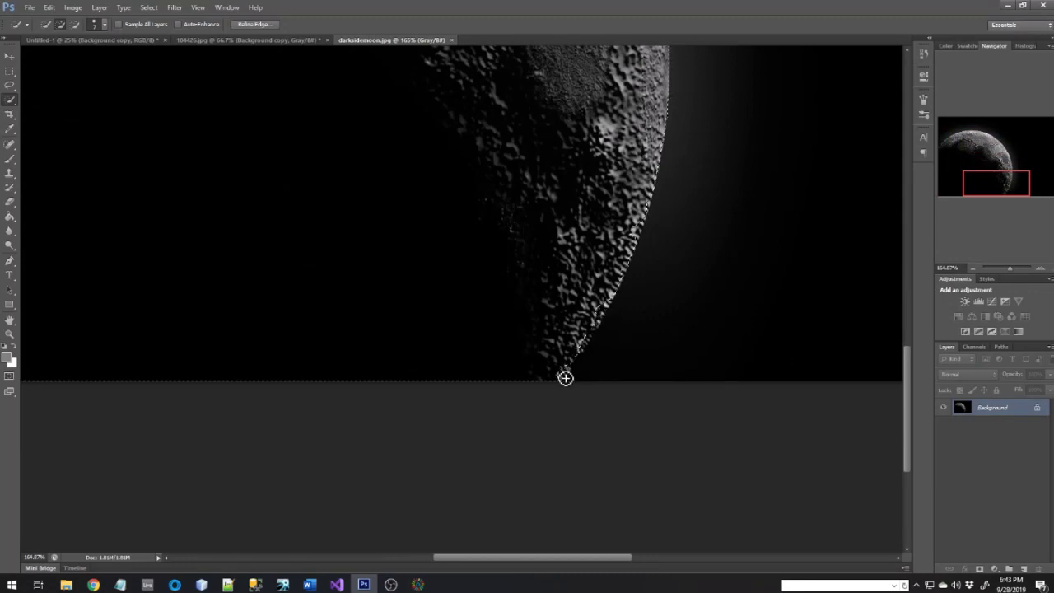
pyautogui.click(611, 319)
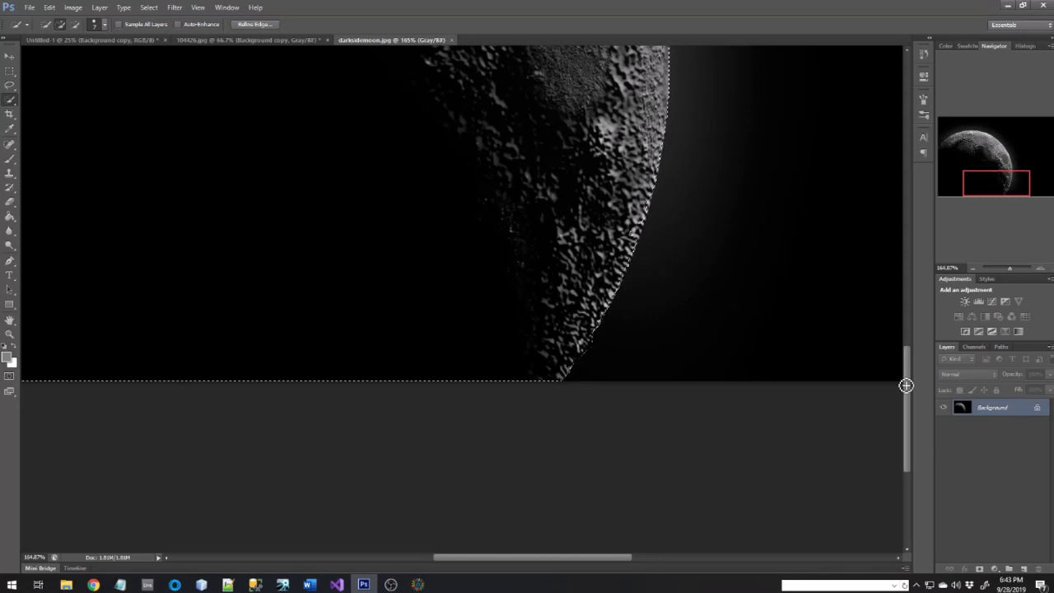
# Try to extend the selection to the glow along the moon's outer edge.
pyautogui.moveTo(907, 380); pyautogui.dragTo(924, 241)
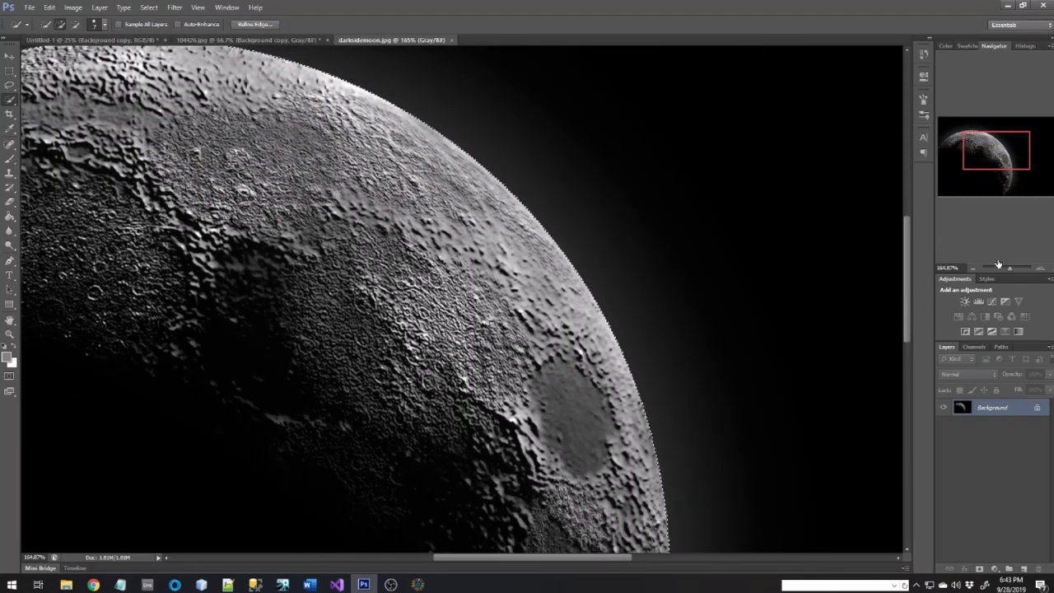
pyautogui.moveTo(1011, 269); pyautogui.dragTo(1005, 273)
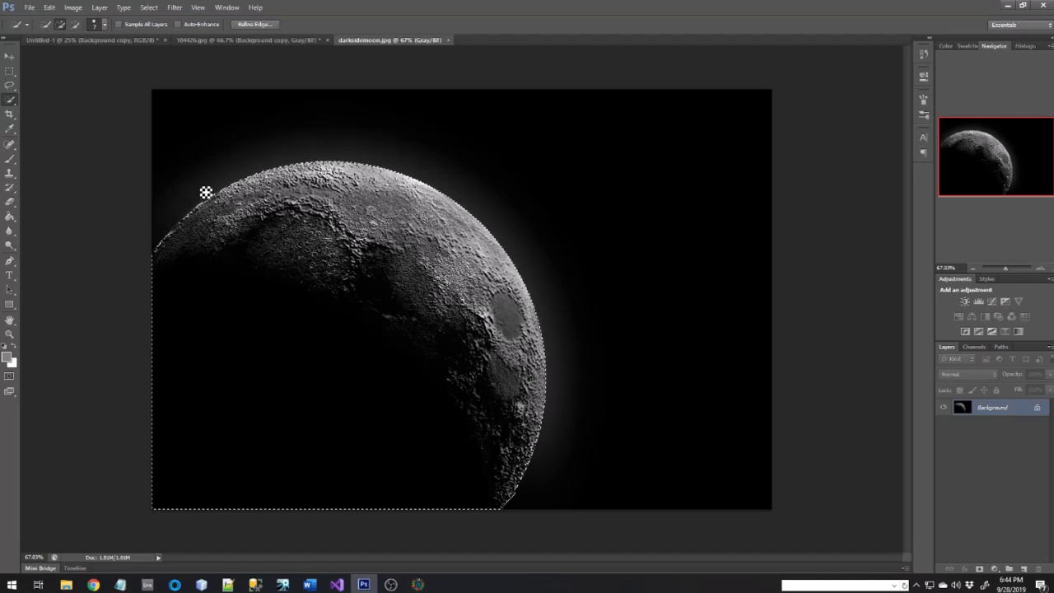
pyautogui.moveTo(206, 192)
pyautogui.mouseDown()
pyautogui.moveTo(257, 173)
pyautogui.moveTo(352, 167)
pyautogui.moveTo(436, 180)
pyautogui.moveTo(497, 233)
pyautogui.moveTo(532, 301)
pyautogui.moveTo(523, 257)
pyautogui.moveTo(546, 326)
pyautogui.mouseUp()
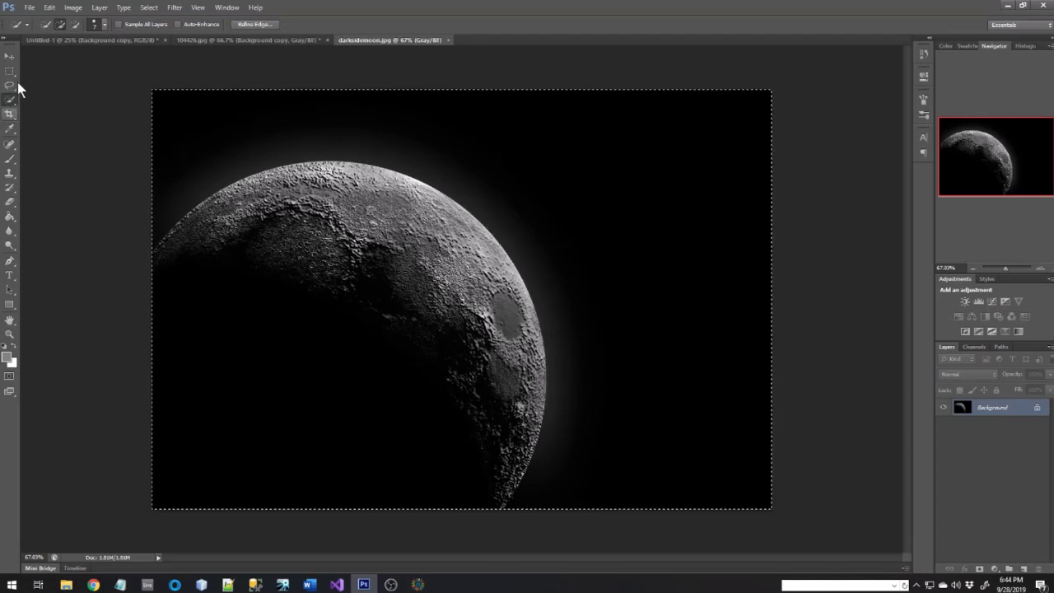
# Subtract the black sky above and to the right of the moon from the selection.
pyautogui.click(74, 25)
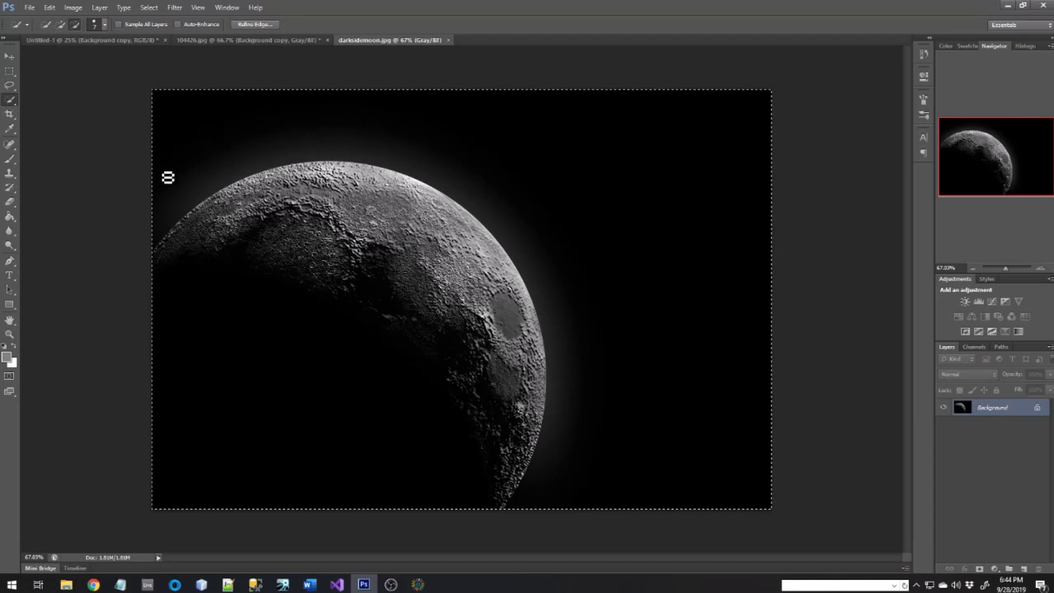
pyautogui.moveTo(166, 182)
pyautogui.mouseDown()
pyautogui.moveTo(170, 99)
pyautogui.moveTo(184, 106)
pyautogui.mouseUp()
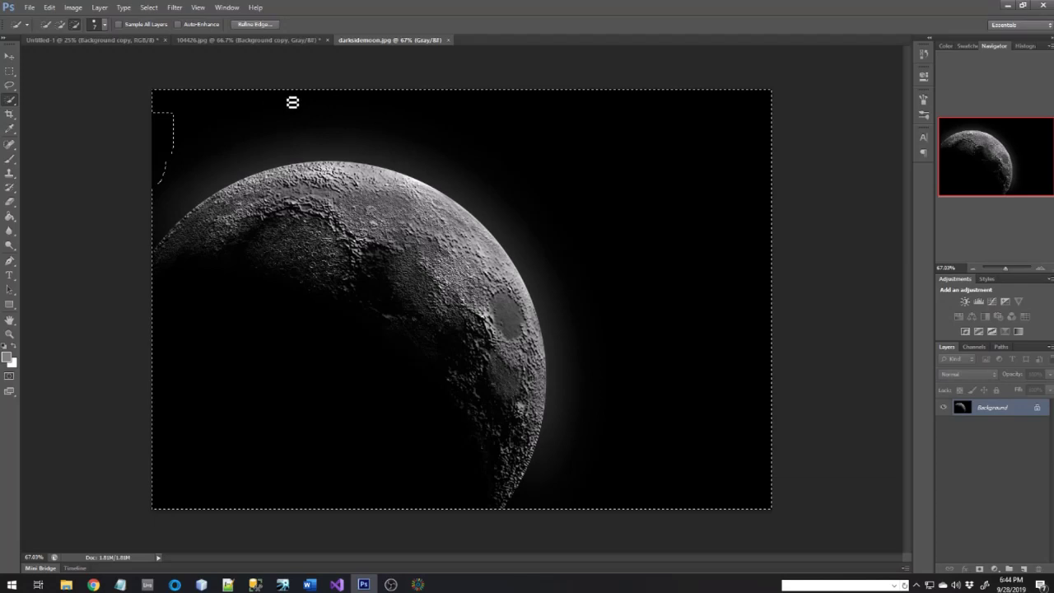
pyautogui.moveTo(245, 117)
pyautogui.mouseDown()
pyautogui.moveTo(258, 129)
pyautogui.moveTo(354, 111)
pyautogui.moveTo(426, 115)
pyautogui.moveTo(744, 140)
pyautogui.moveTo(750, 156)
pyautogui.mouseUp()
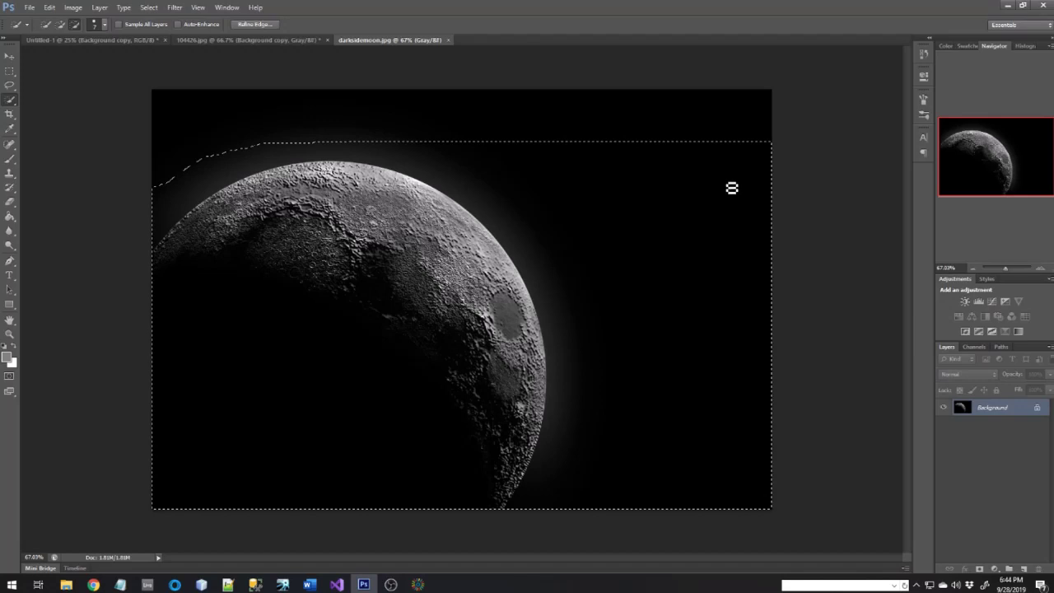
pyautogui.click(725, 186)
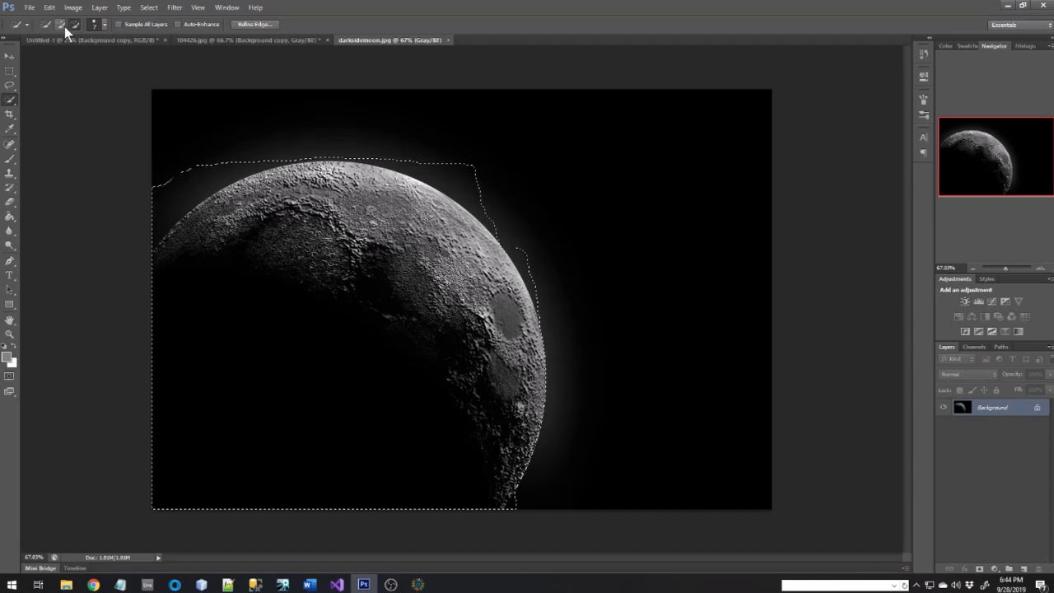
pyautogui.hotkey('ctrl', 'z')
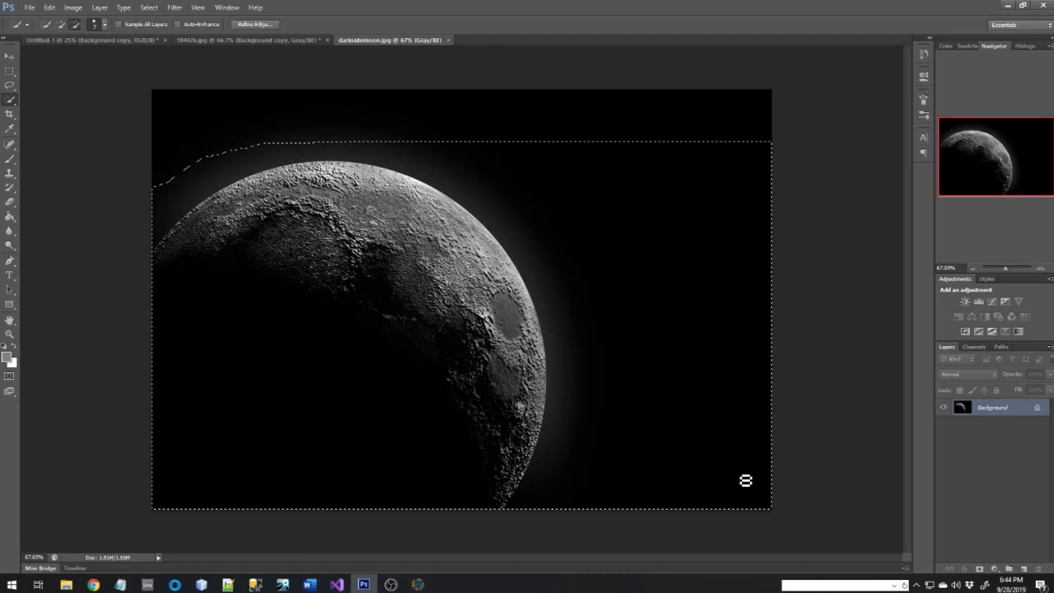
pyautogui.moveTo(745, 480); pyautogui.dragTo(740, 455)
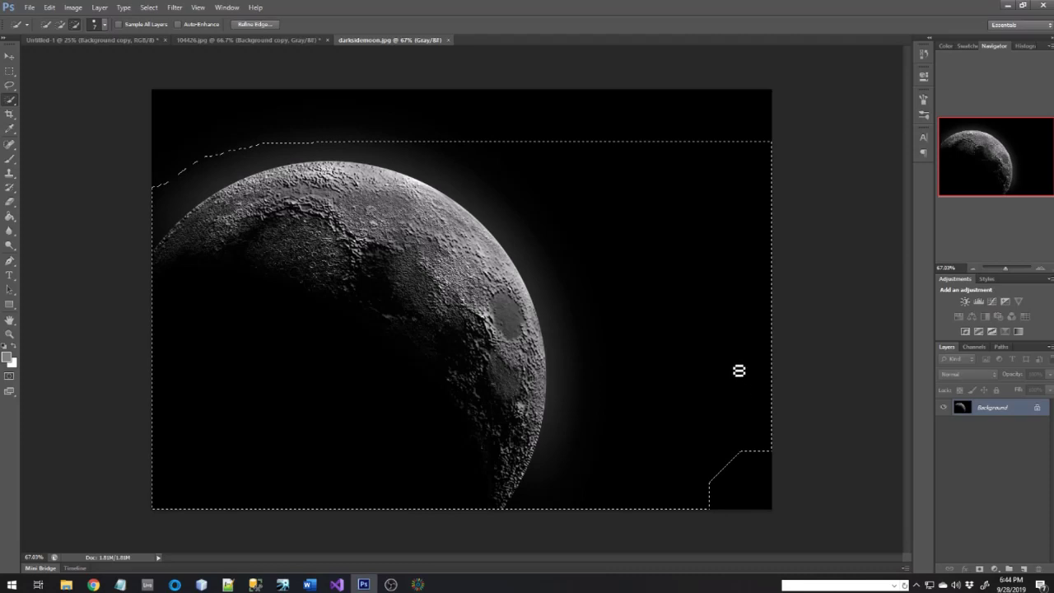
pyautogui.moveTo(737, 361); pyautogui.dragTo(737, 357)
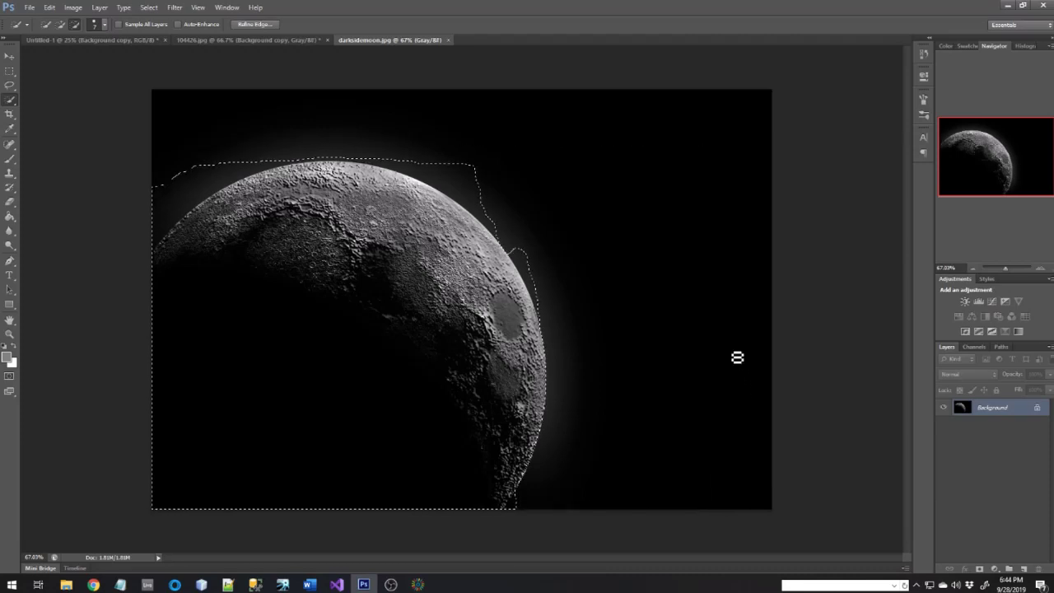
pyautogui.hotkey('ctrl', 'z')
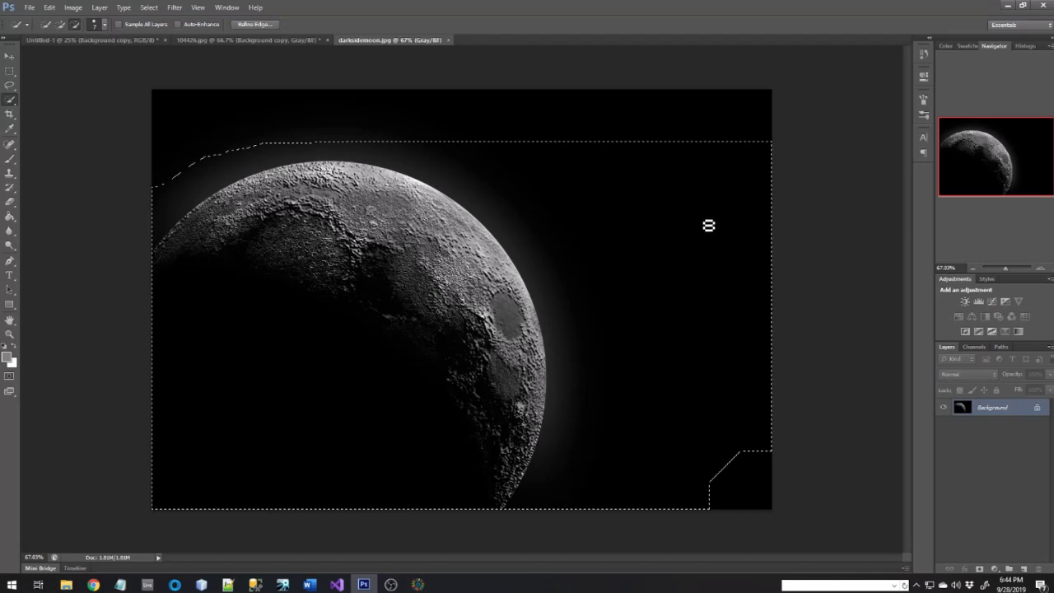
pyautogui.moveTo(694, 247); pyautogui.dragTo(711, 223)
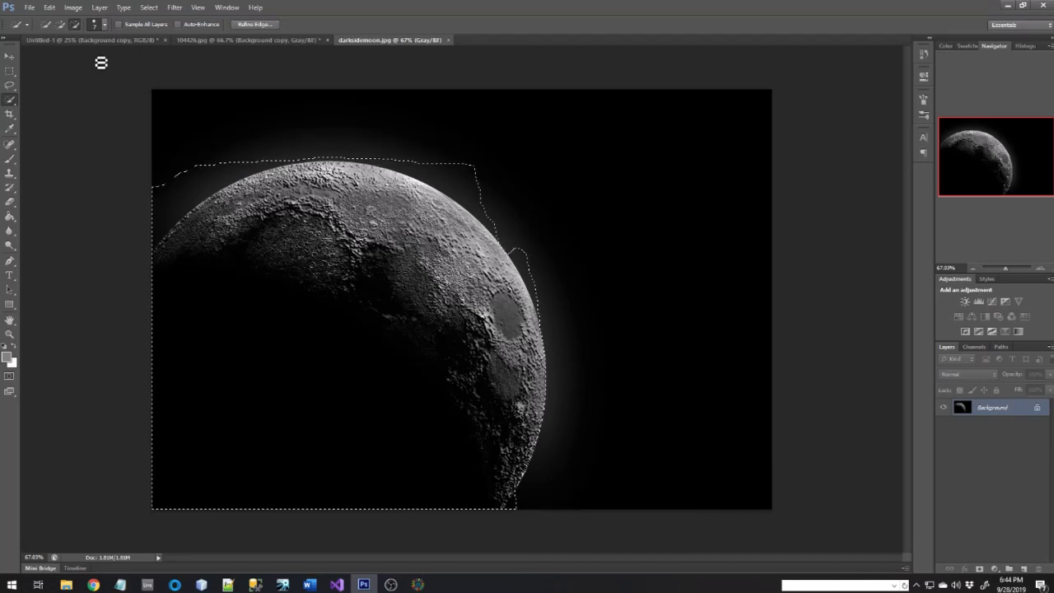
# Add a band of glow along the moon's outer edge to the selection, continuing down beside the lower tip.
pyautogui.click(61, 24)
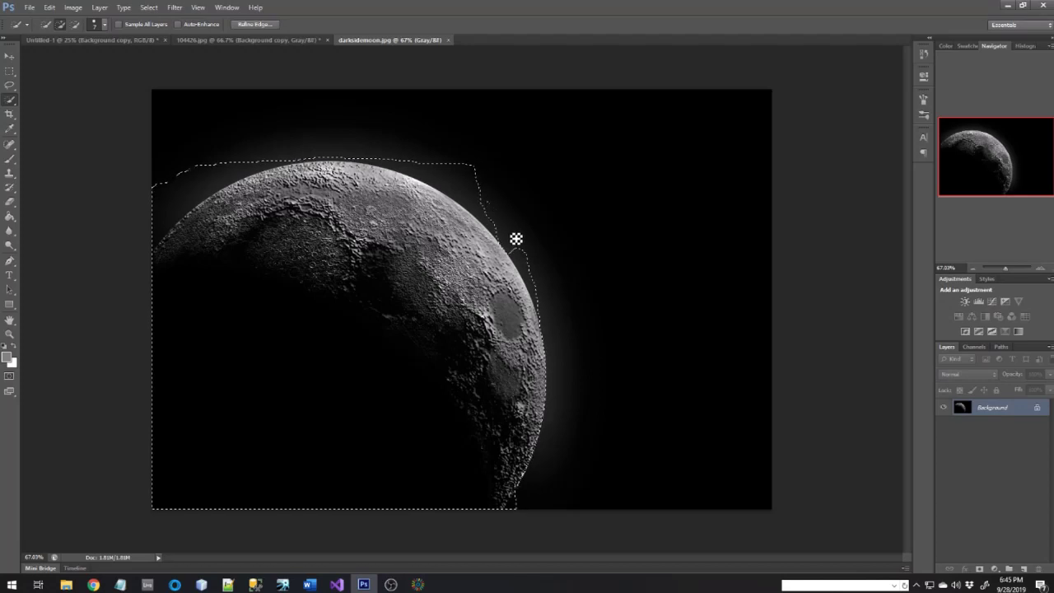
pyautogui.click(517, 239)
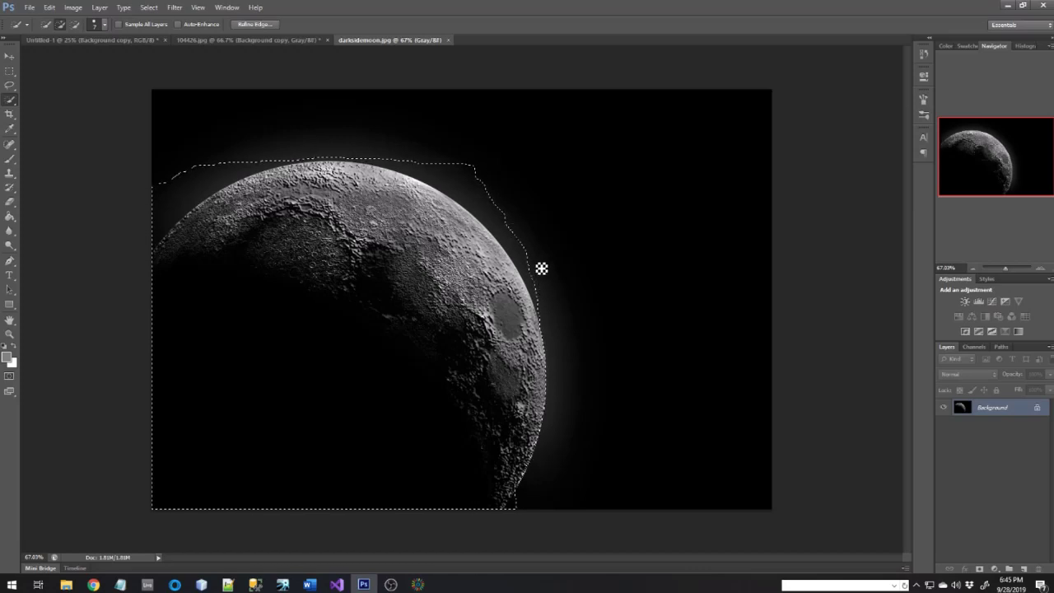
pyautogui.moveTo(540, 265); pyautogui.dragTo(561, 336)
pyautogui.click(562, 334)
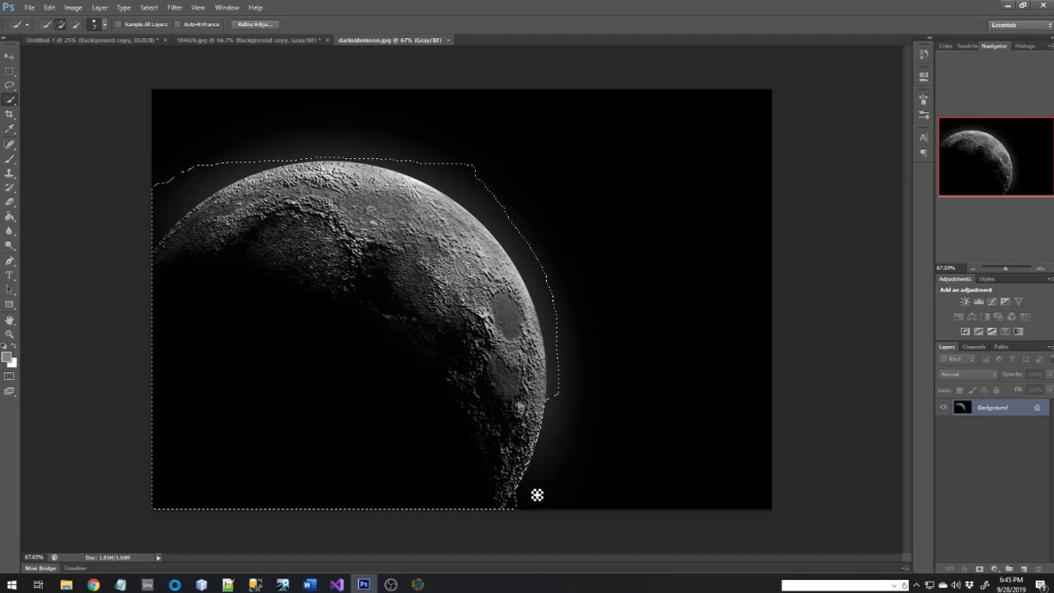
pyautogui.moveTo(532, 499); pyautogui.dragTo(569, 396)
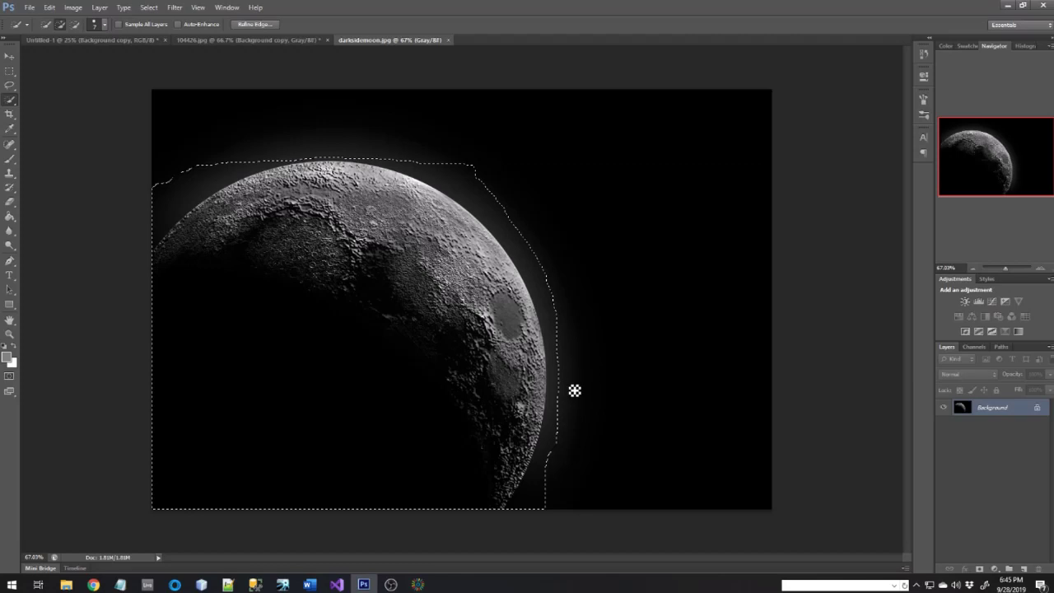
pyautogui.click(551, 466)
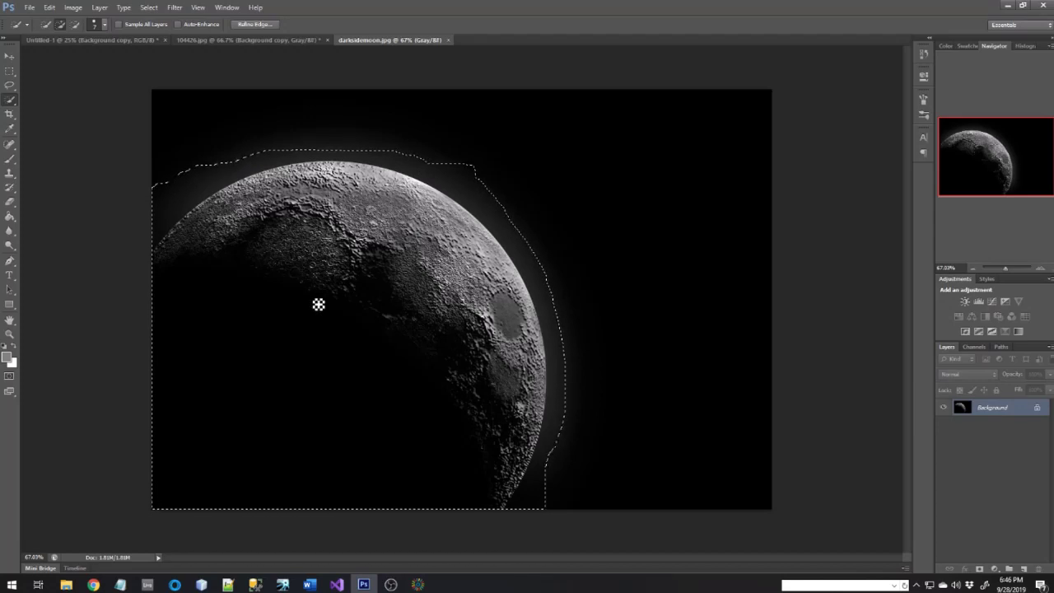
# Trim the selection beside the moon's lower tip and copy the selected moon with its glow to a new layer.
pyautogui.click(75, 25)
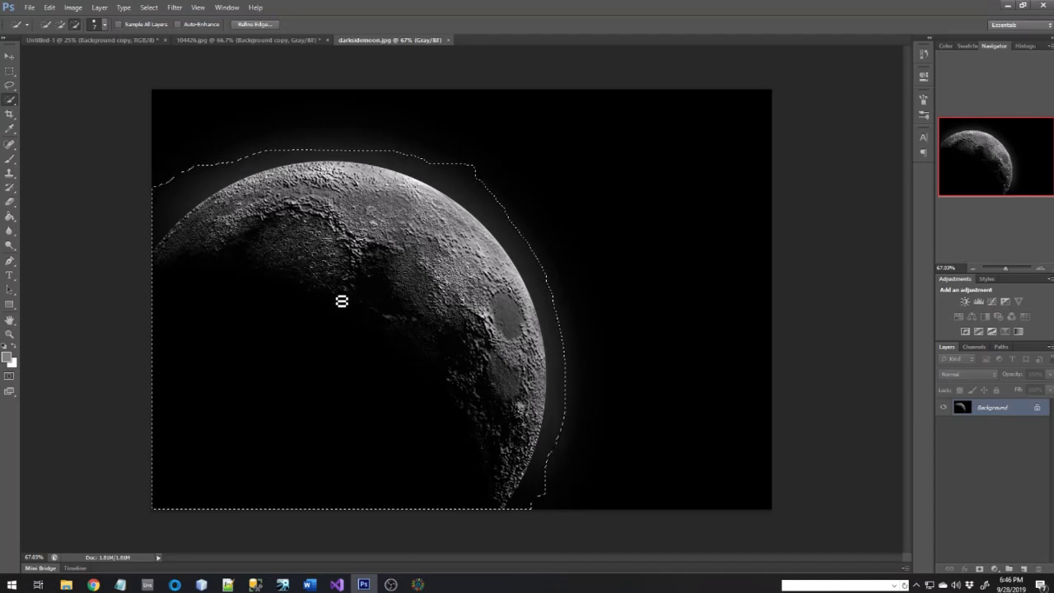
pyautogui.rightClick(336, 296)
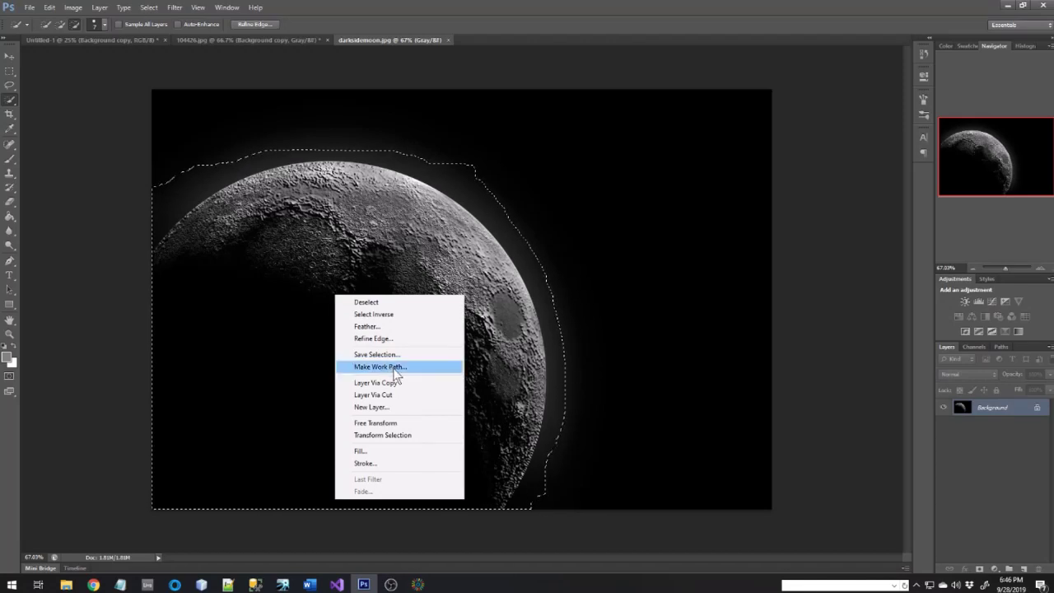
pyautogui.click(402, 384)
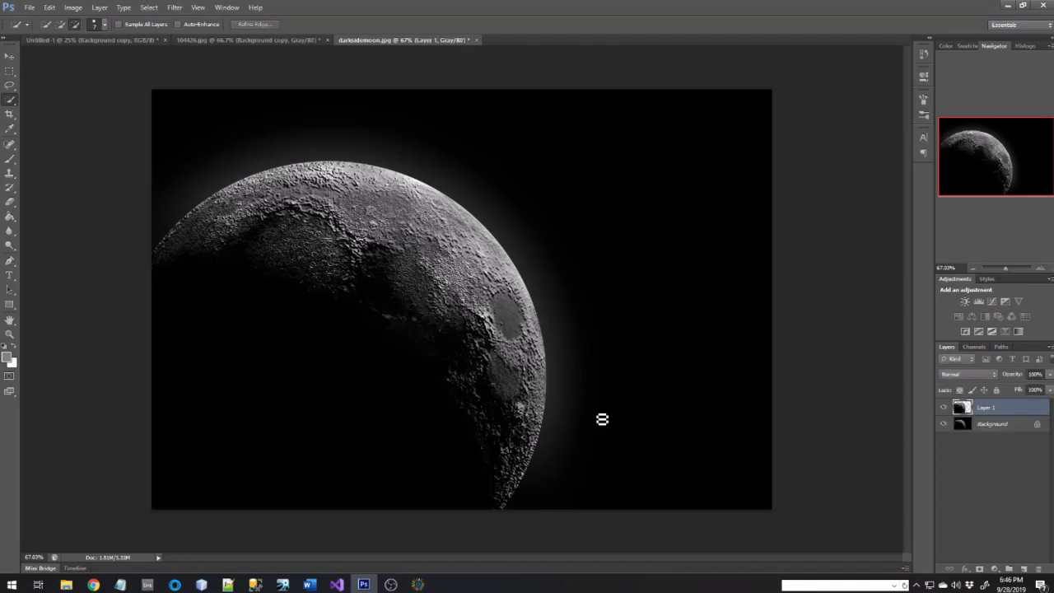
# Move the copied moon layer slightly up and to the right over the original image.
pyautogui.click(10, 59)
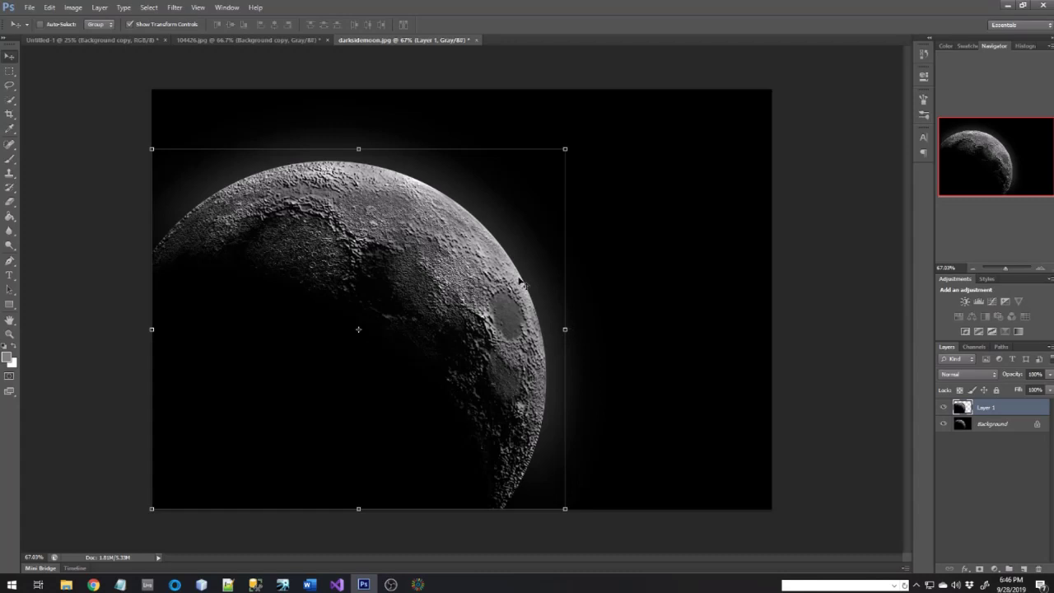
pyautogui.moveTo(642, 266); pyautogui.dragTo(495, 245)
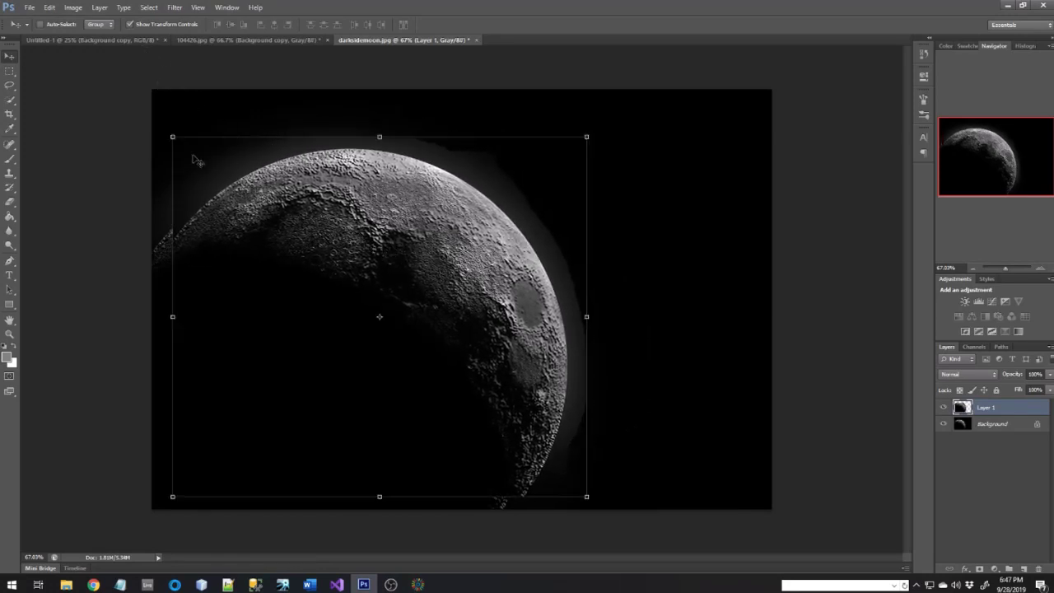
# Bring the cut-out moon layer into the starfield composition and place it along the canvas's bottom edge.
pyautogui.moveTo(94, 44); pyautogui.dragTo(463, 298)
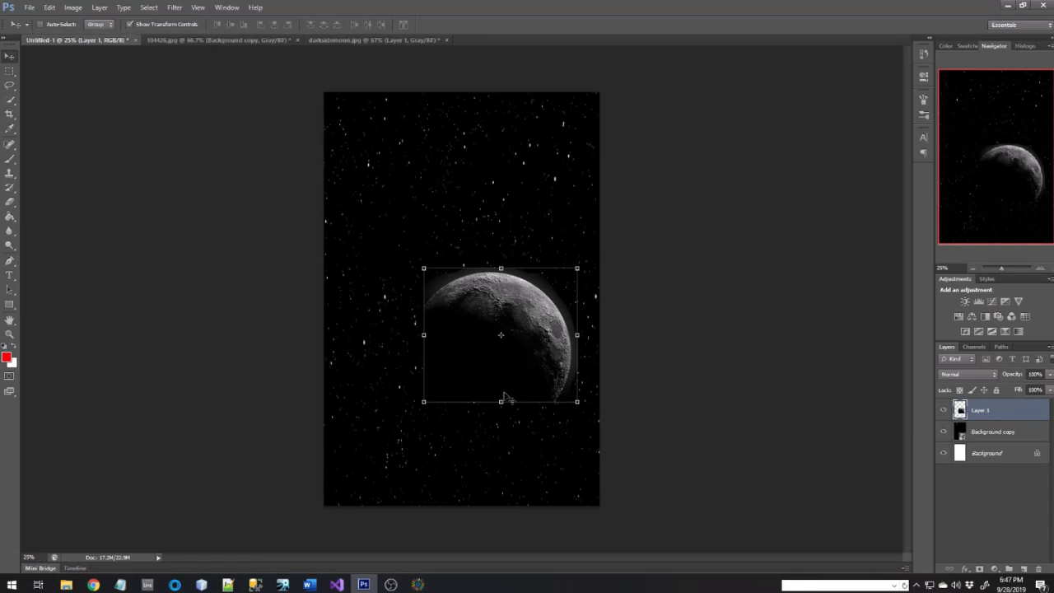
pyautogui.moveTo(501, 395); pyautogui.dragTo(477, 455)
pyautogui.hotkey('ctrl', 't')
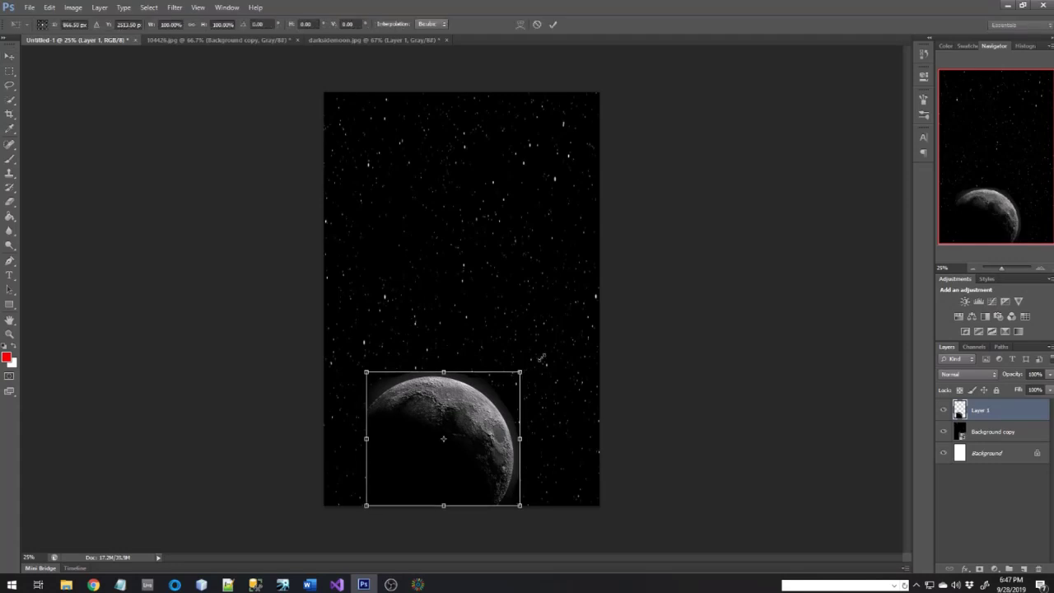
pyautogui.moveTo(562, 345); pyautogui.dragTo(562, 345)
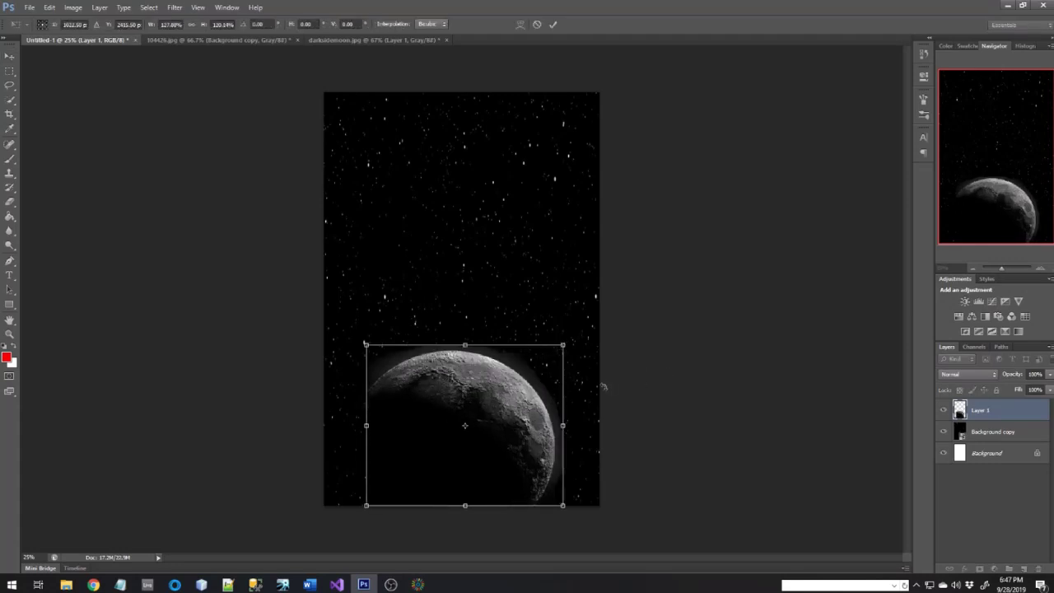
pyautogui.click(10, 56)
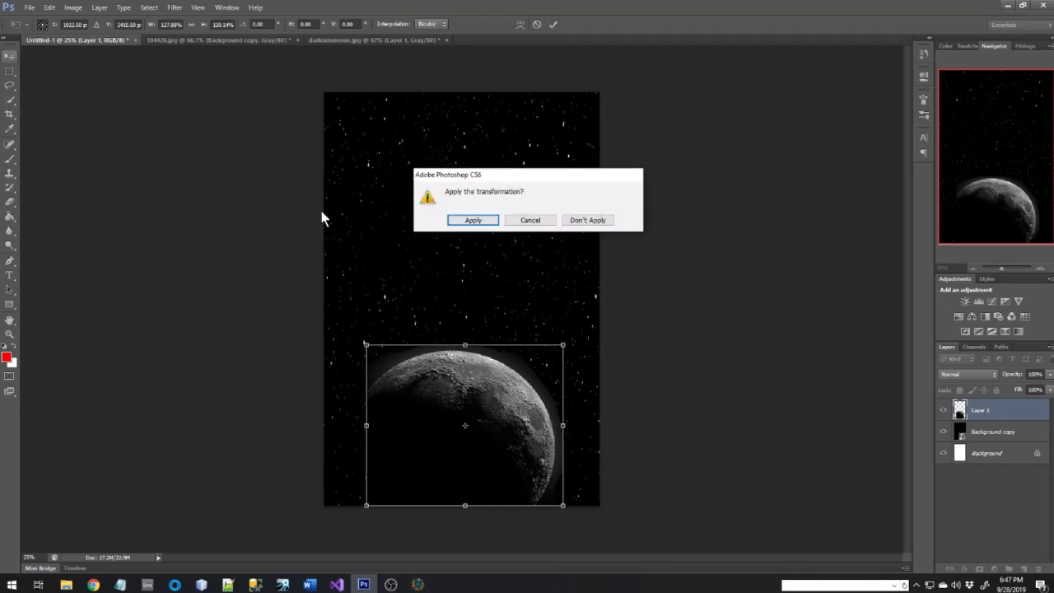
pyautogui.click(579, 221)
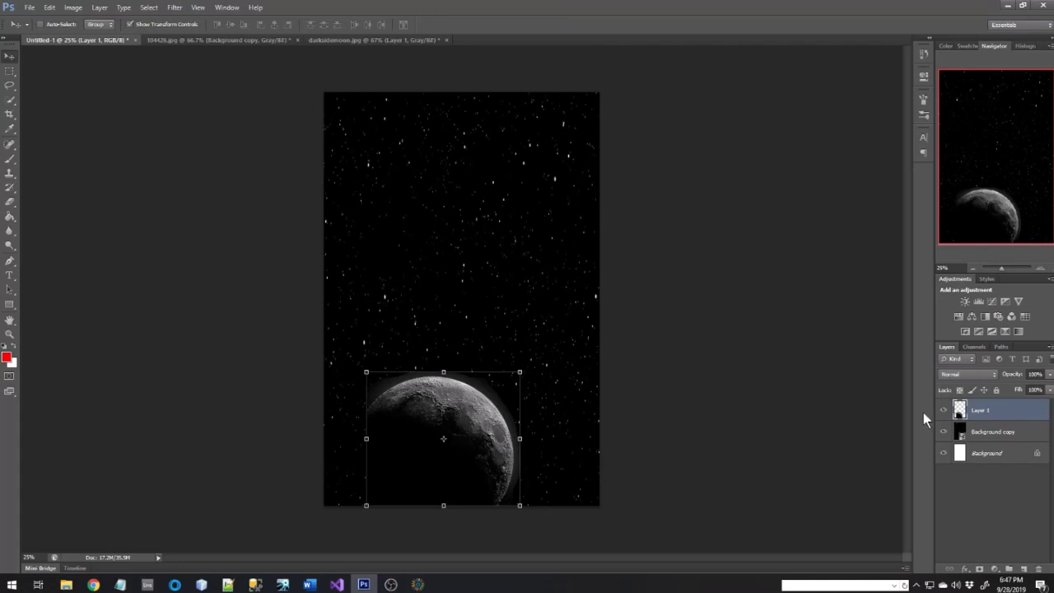
# Convert the moon layer to a smart object and stretch it across the full canvas width, about 179% wide and 174% high.
pyautogui.rightClick(991, 412)
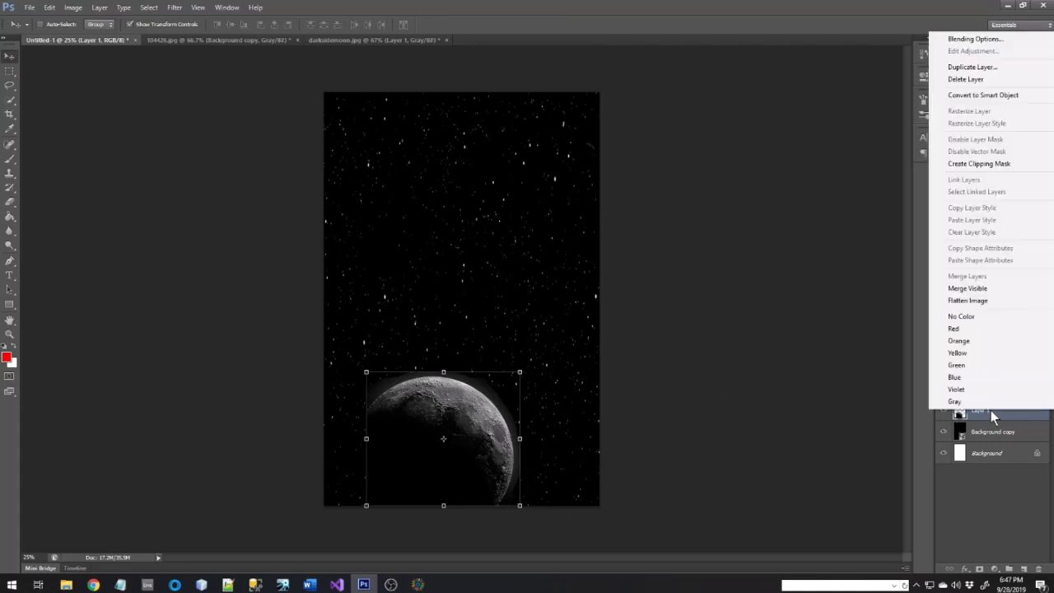
pyautogui.click(980, 96)
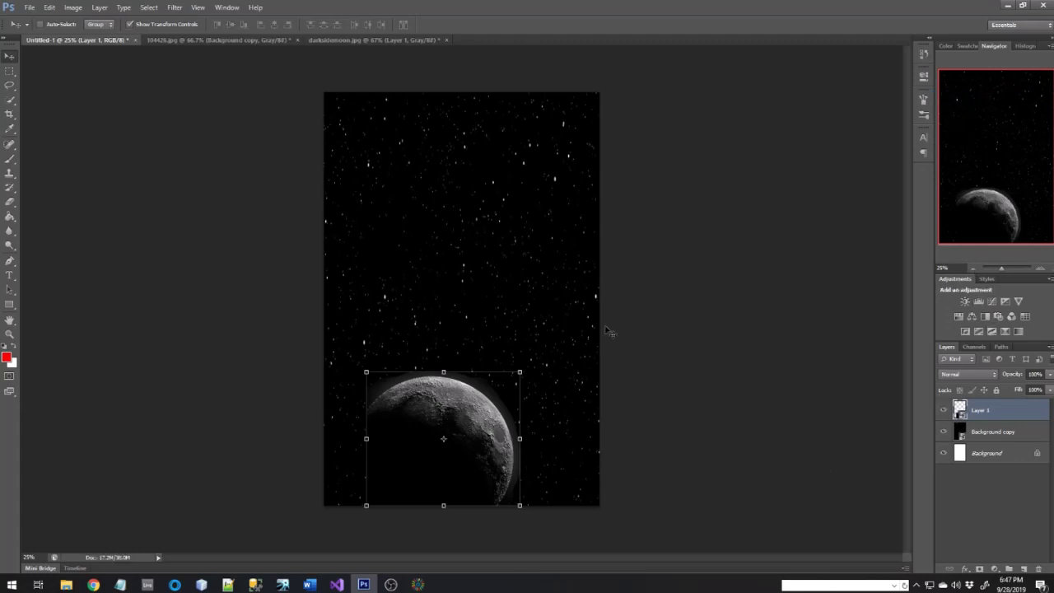
pyautogui.click(522, 373)
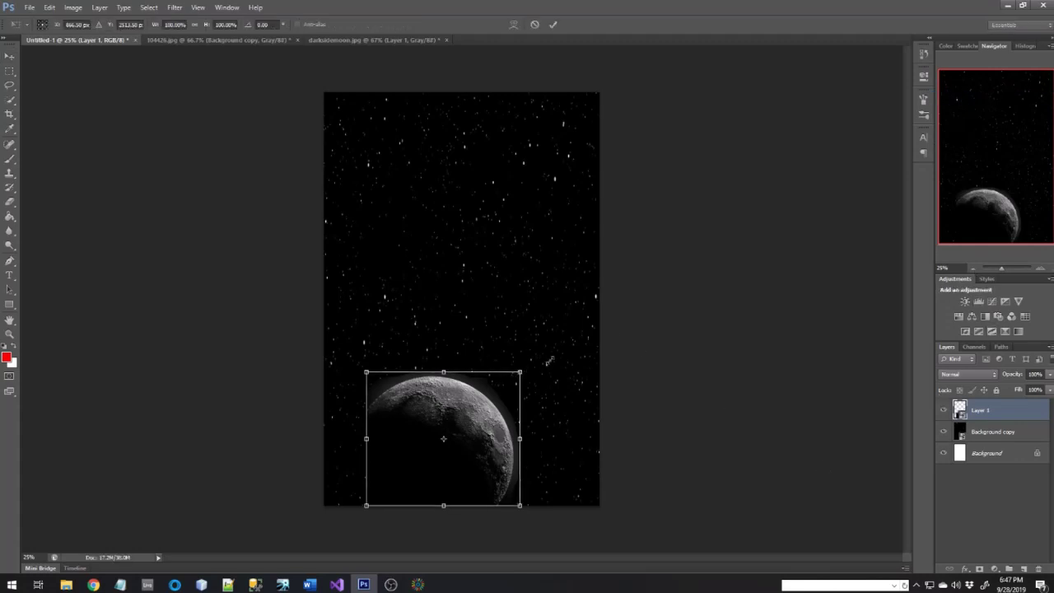
pyautogui.moveTo(568, 356); pyautogui.dragTo(599, 290)
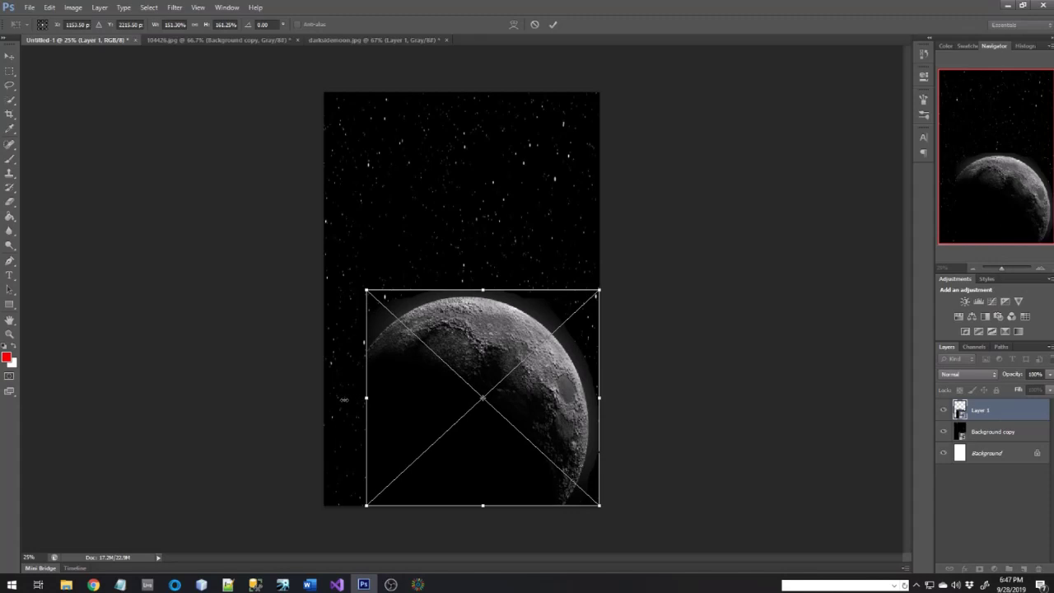
pyautogui.moveTo(337, 399); pyautogui.dragTo(322, 399)
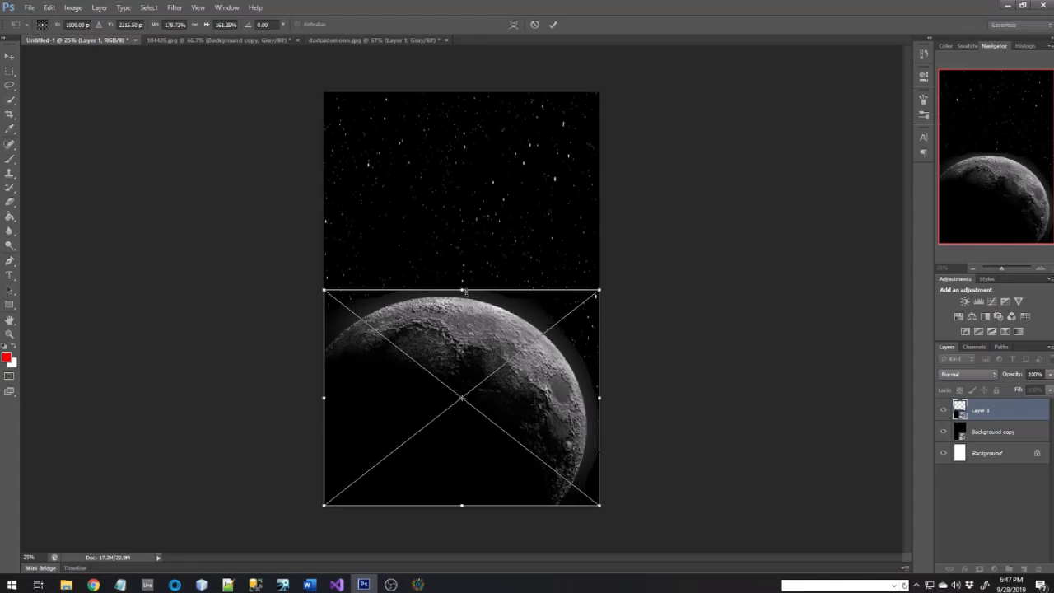
pyautogui.moveTo(465, 276); pyautogui.dragTo(463, 272)
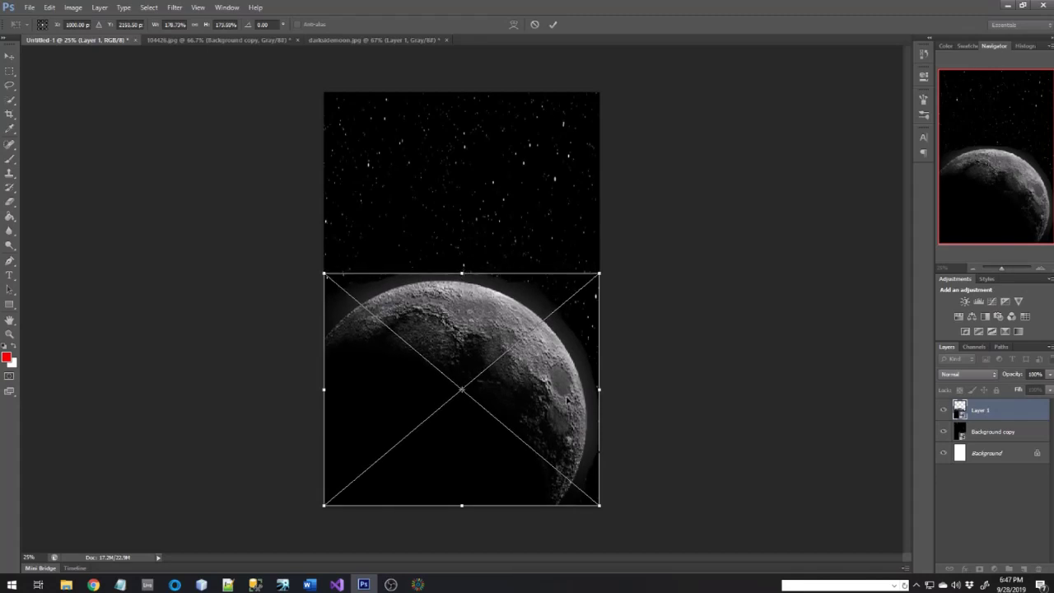
pyautogui.press('Return')
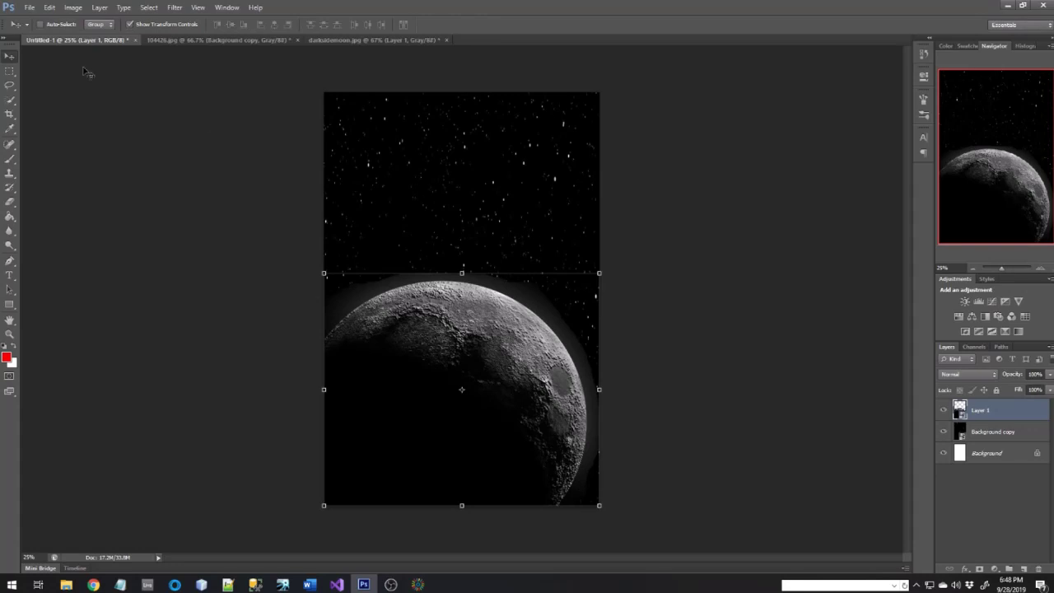
# Open death-star.jpg from the Challenge 2 folder.
pyautogui.click(29, 8)
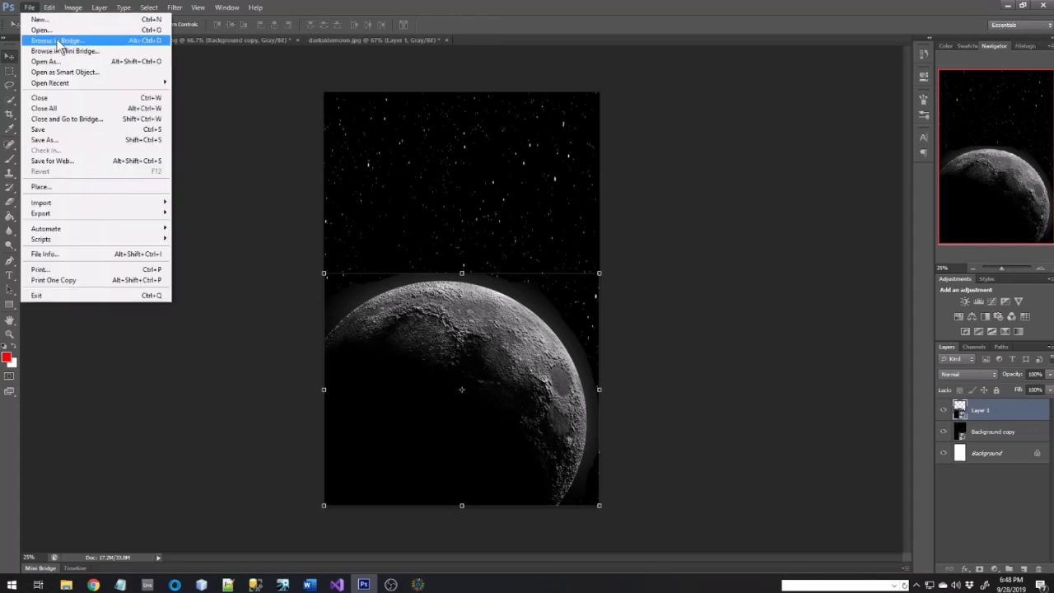
pyautogui.click(60, 31)
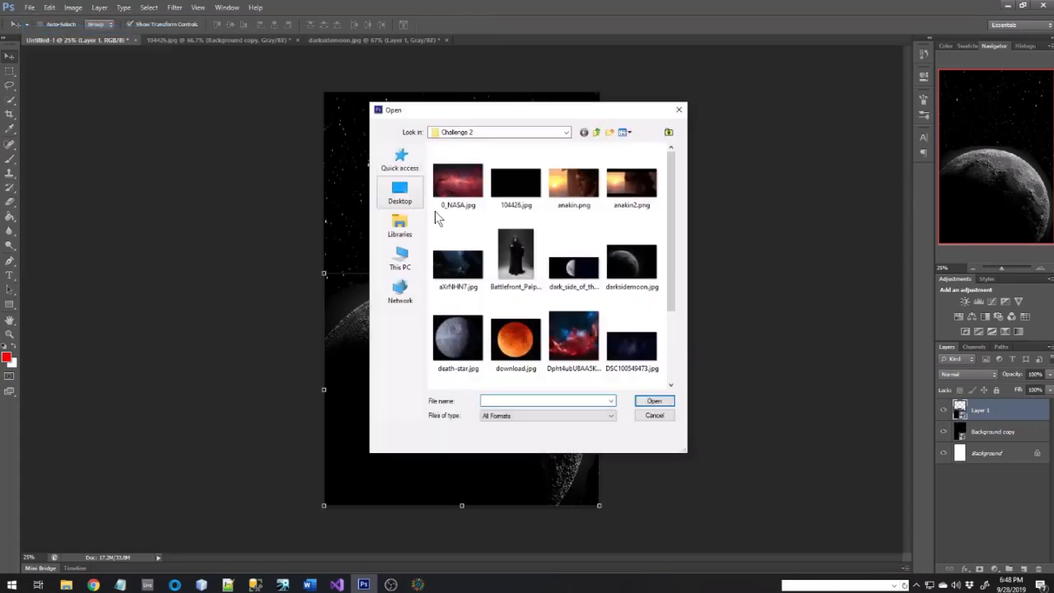
pyautogui.click(473, 345)
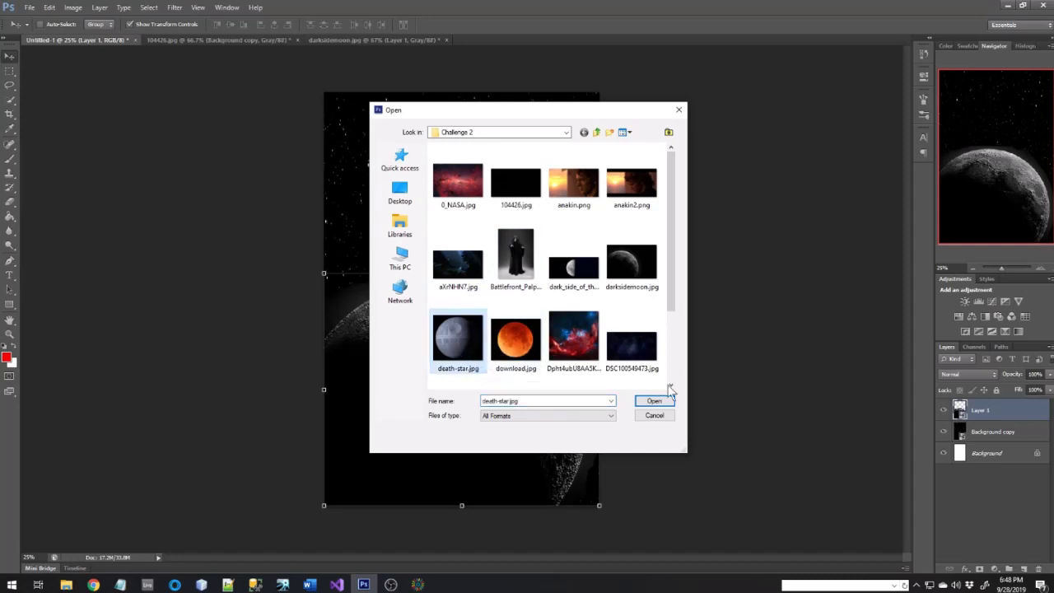
pyautogui.click(653, 402)
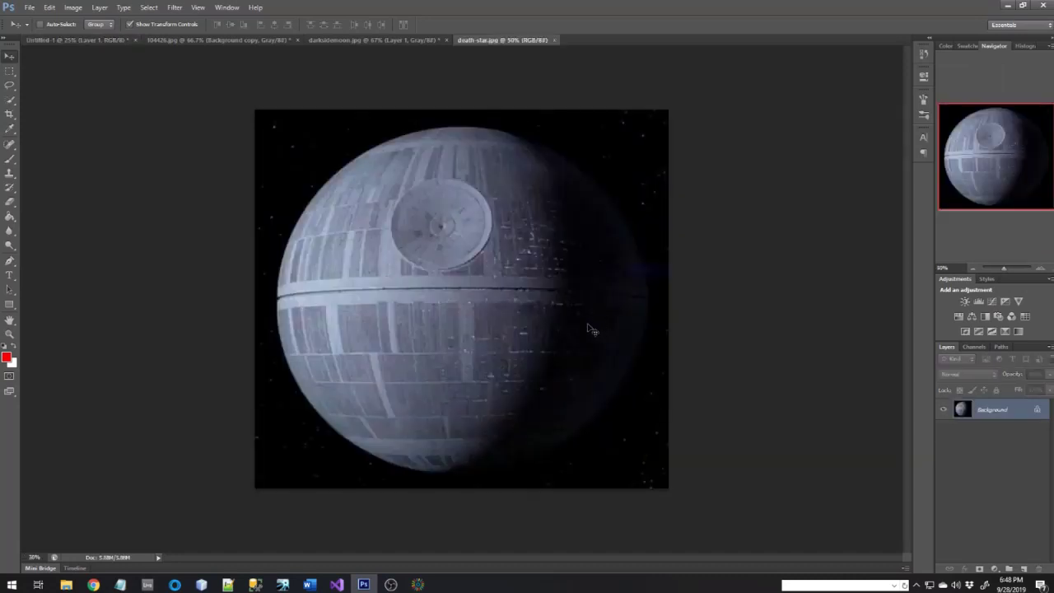
# Select the Death Star with the Quick Selection tool and subtract the black sky beside its shadowed side.
pyautogui.click(12, 100)
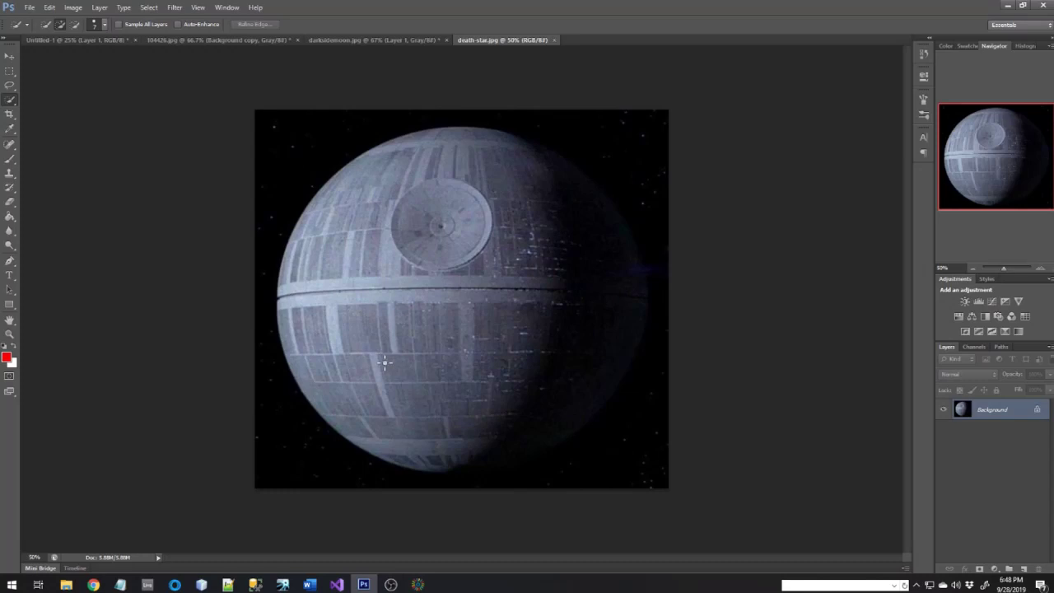
pyautogui.moveTo(419, 384)
pyautogui.mouseDown()
pyautogui.moveTo(503, 388)
pyautogui.moveTo(517, 345)
pyautogui.moveTo(499, 285)
pyautogui.moveTo(509, 247)
pyautogui.moveTo(501, 165)
pyautogui.moveTo(499, 193)
pyautogui.mouseUp()
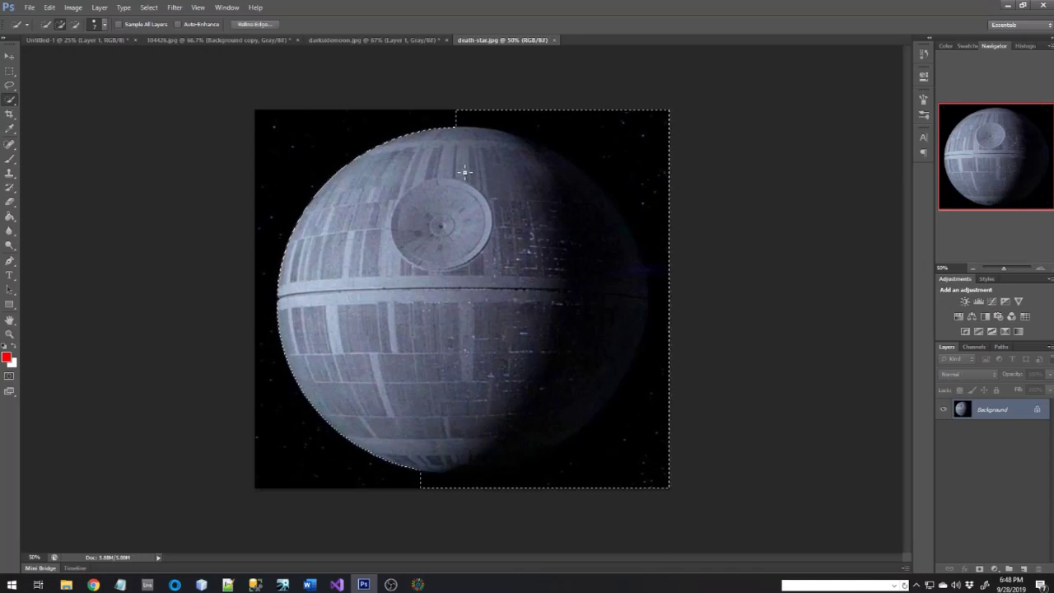
pyautogui.click(74, 24)
pyautogui.moveTo(638, 126)
pyautogui.mouseDown()
pyautogui.moveTo(664, 120)
pyautogui.moveTo(656, 156)
pyautogui.mouseUp()
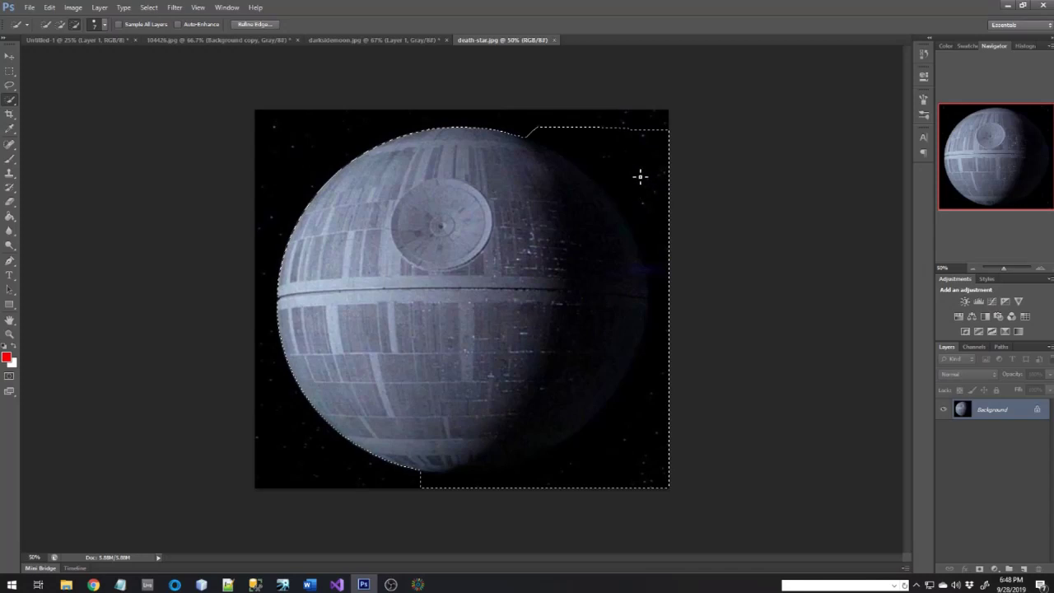
pyautogui.moveTo(641, 176)
pyautogui.mouseDown()
pyautogui.moveTo(637, 167)
pyautogui.moveTo(655, 216)
pyautogui.mouseUp()
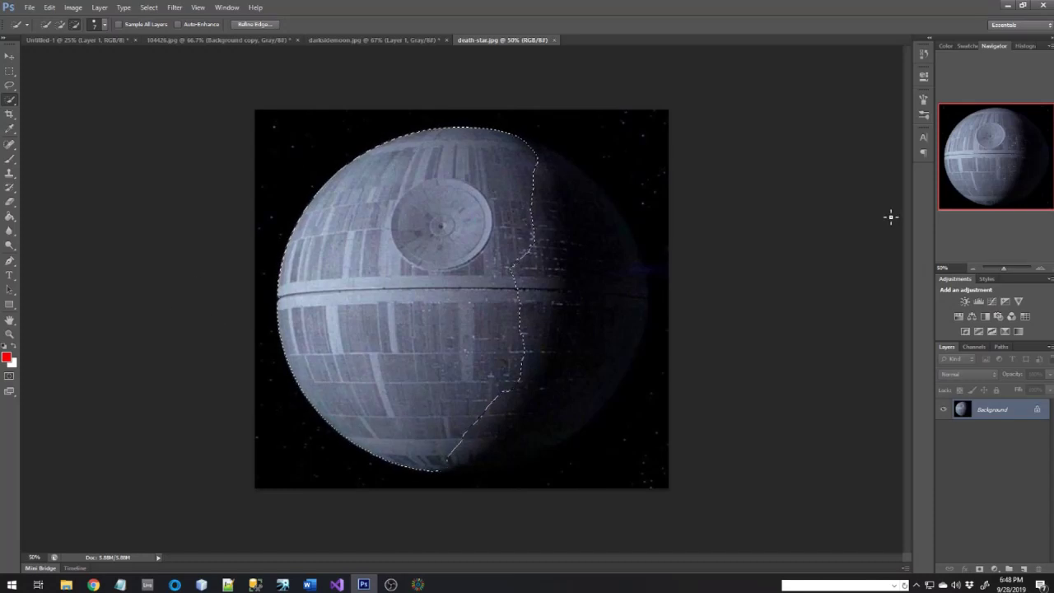
# Add the Death Star's upper shadowed area to the selection, following its curved outer edge from the top.
pyautogui.moveTo(1018, 273); pyautogui.dragTo(1009, 269)
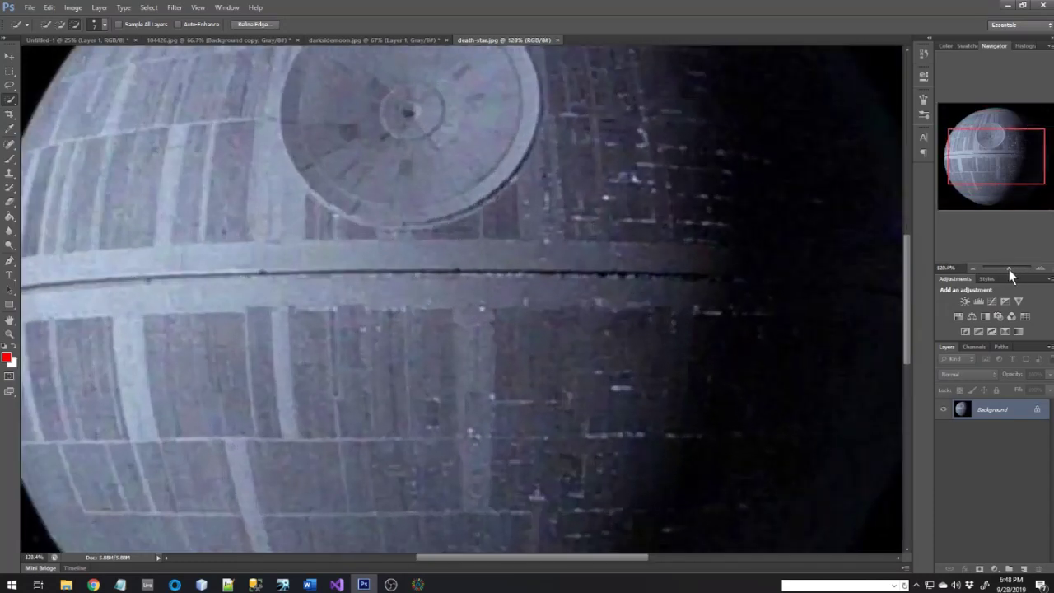
pyautogui.moveTo(606, 558); pyautogui.dragTo(659, 559)
pyautogui.scroll(8, 634, 455)
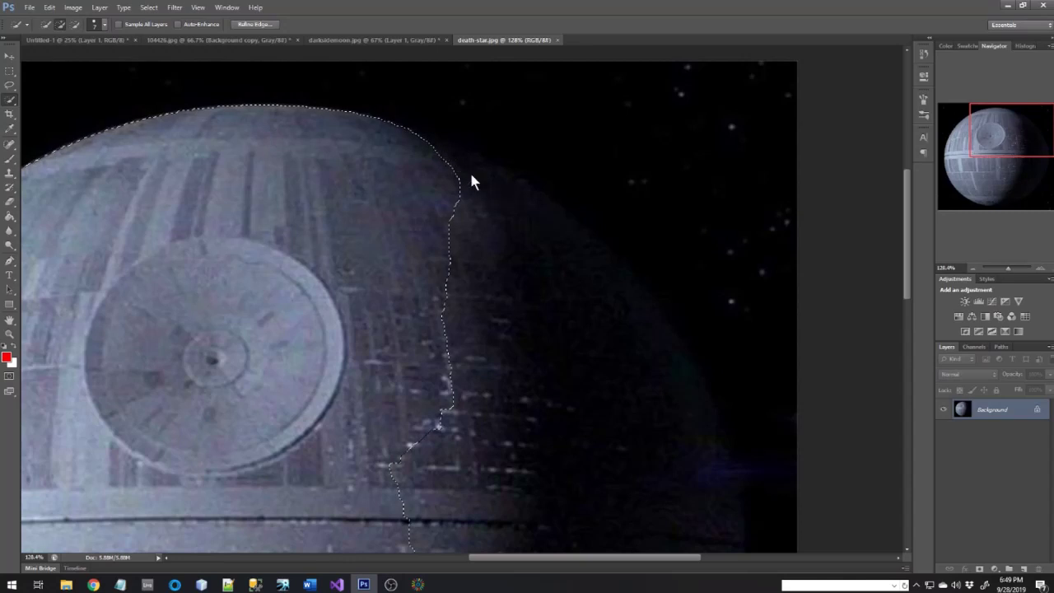
pyautogui.click(475, 179)
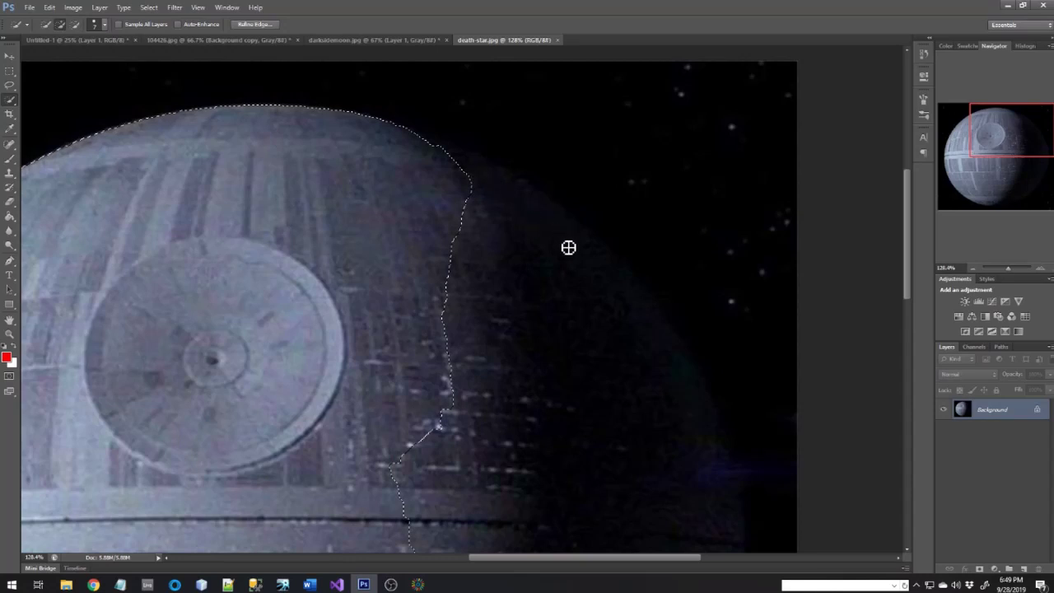
pyautogui.moveTo(578, 259)
pyautogui.mouseDown()
pyautogui.moveTo(593, 340)
pyautogui.moveTo(642, 417)
pyautogui.moveTo(678, 430)
pyautogui.moveTo(683, 412)
pyautogui.moveTo(654, 338)
pyautogui.moveTo(615, 275)
pyautogui.moveTo(511, 222)
pyautogui.moveTo(455, 167)
pyautogui.moveTo(458, 157)
pyautogui.mouseUp()
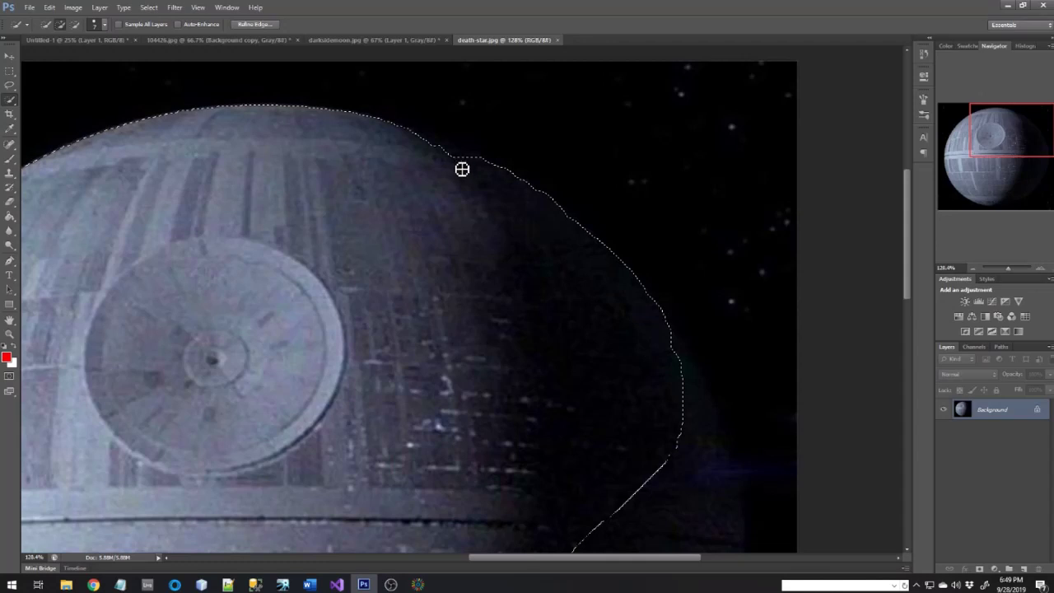
pyautogui.moveTo(466, 159); pyautogui.dragTo(437, 146)
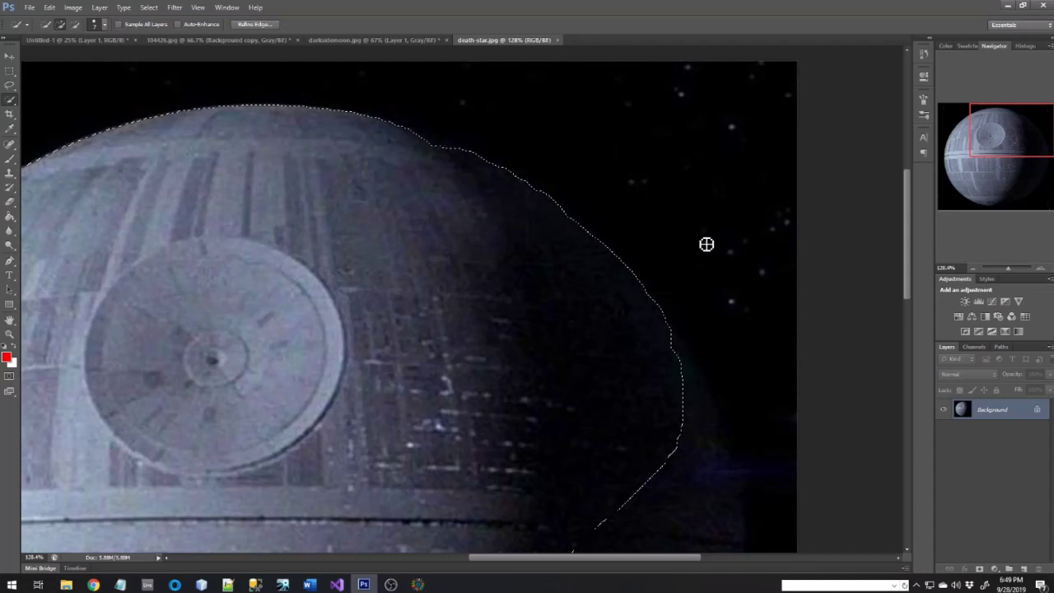
# Extend the selection over the shadowed area around the Death Star's equator, out to its dark outer edge.
pyautogui.moveTo(907, 214); pyautogui.dragTo(906, 275)
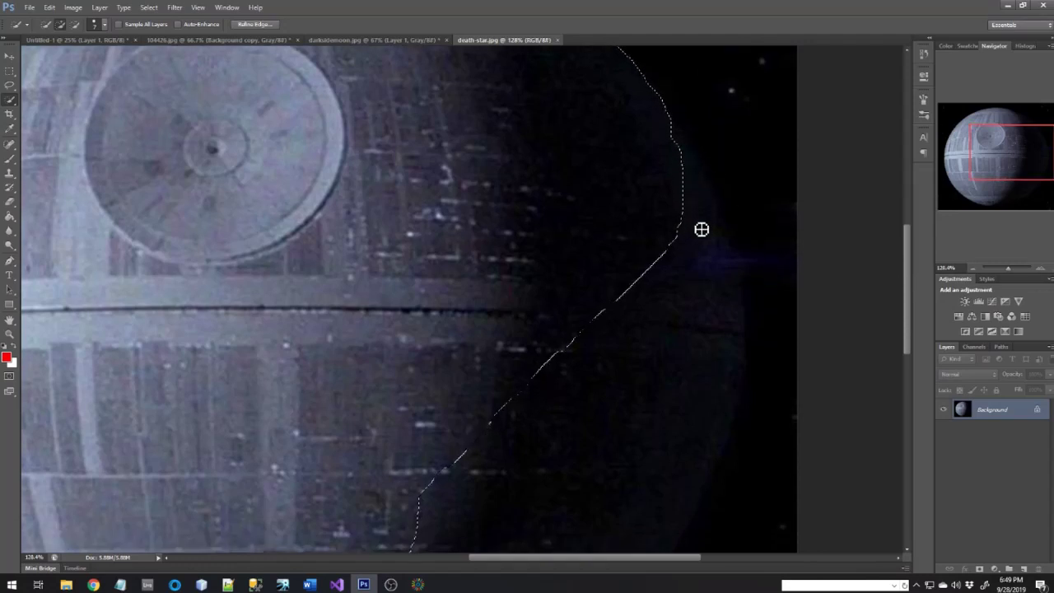
pyautogui.moveTo(701, 234)
pyautogui.mouseDown()
pyautogui.moveTo(698, 333)
pyautogui.moveTo(729, 286)
pyautogui.moveTo(723, 245)
pyautogui.moveTo(735, 341)
pyautogui.moveTo(701, 433)
pyautogui.moveTo(701, 264)
pyautogui.mouseUp()
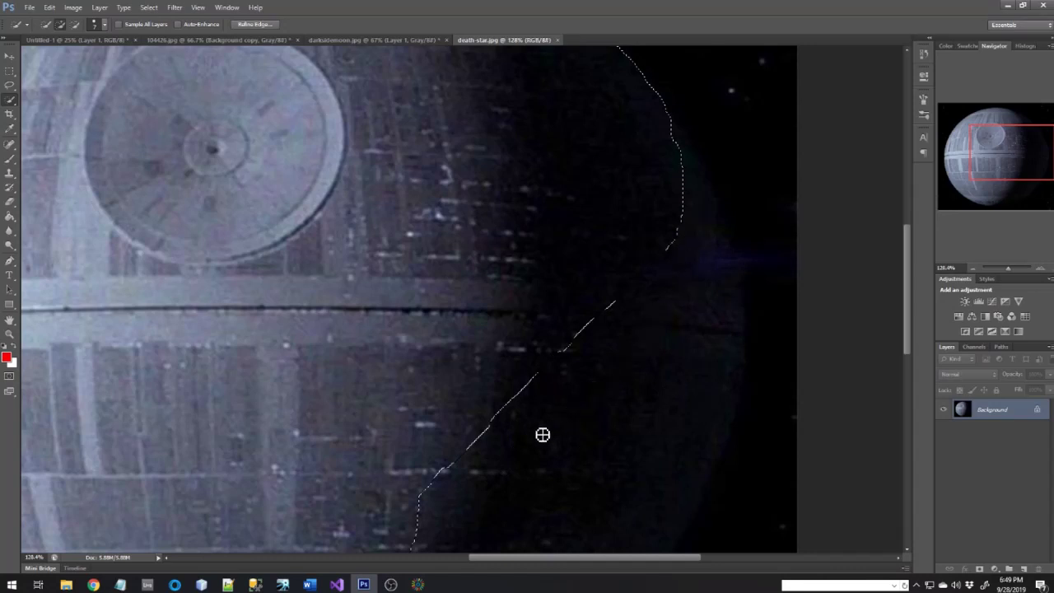
pyautogui.moveTo(612, 370)
pyautogui.mouseDown()
pyautogui.moveTo(681, 347)
pyautogui.moveTo(703, 310)
pyautogui.moveTo(706, 165)
pyautogui.moveTo(681, 135)
pyautogui.mouseUp()
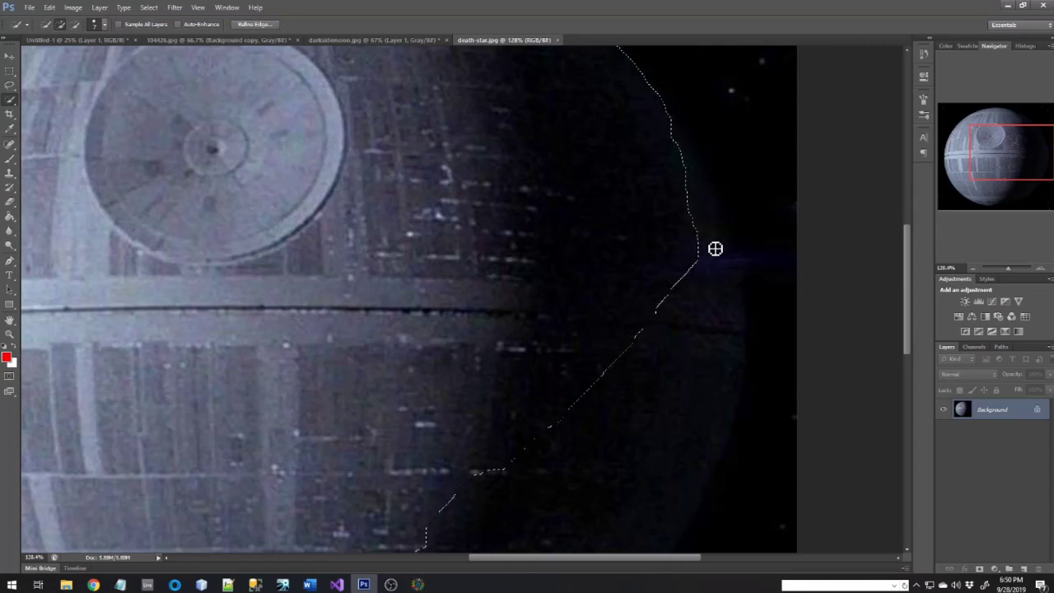
pyautogui.moveTo(715, 248)
pyautogui.mouseDown()
pyautogui.moveTo(699, 202)
pyautogui.moveTo(736, 263)
pyautogui.moveTo(723, 236)
pyautogui.mouseUp()
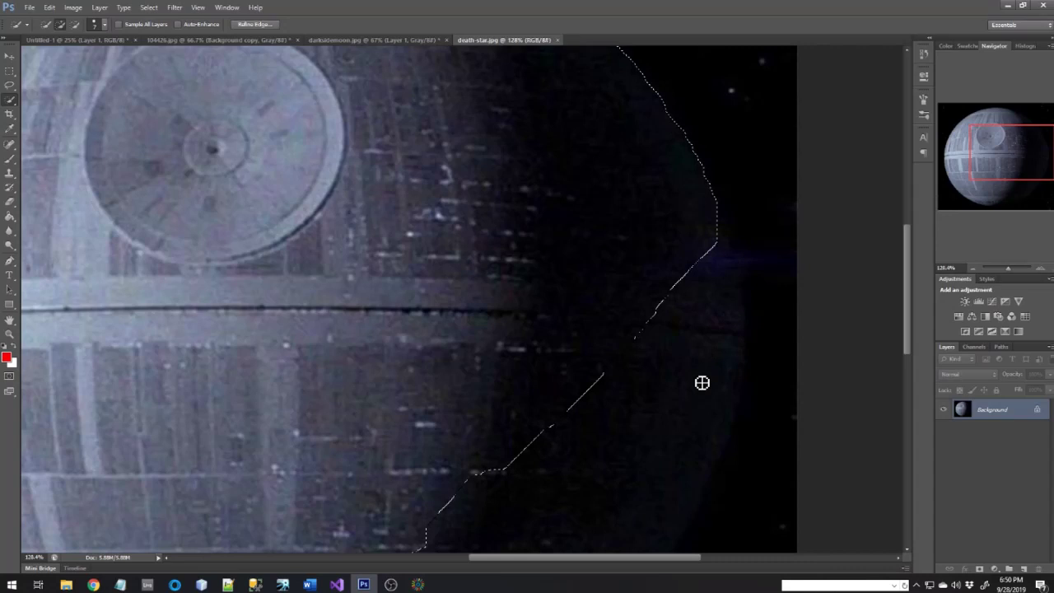
pyautogui.moveTo(697, 384); pyautogui.dragTo(736, 273)
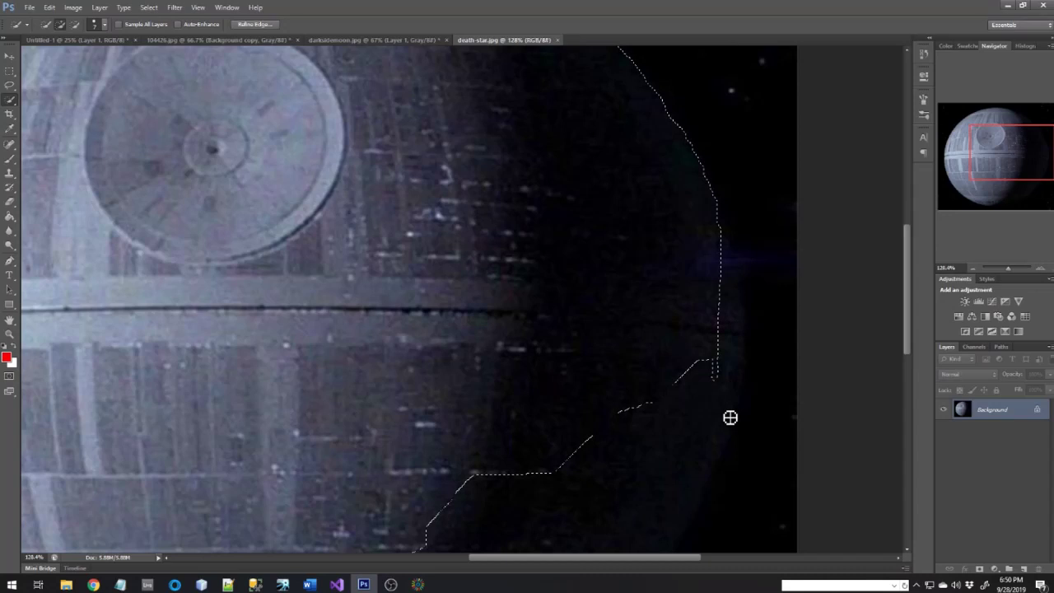
pyautogui.moveTo(730, 418)
pyautogui.mouseDown()
pyautogui.moveTo(736, 313)
pyautogui.moveTo(726, 314)
pyautogui.mouseUp()
pyautogui.click(717, 384)
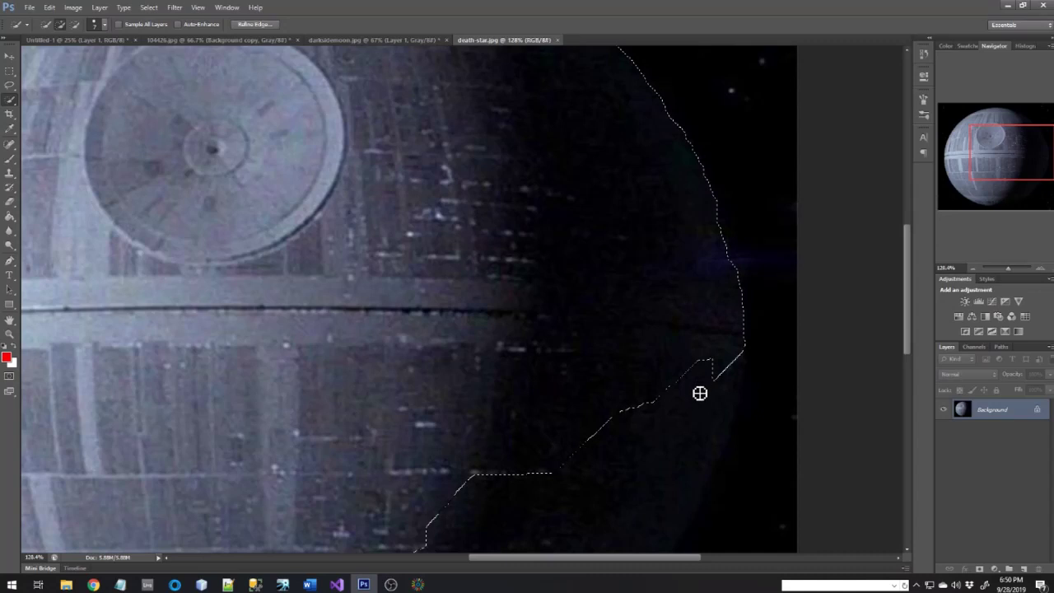
pyautogui.moveTo(694, 402)
pyautogui.mouseDown()
pyautogui.moveTo(735, 390)
pyautogui.moveTo(716, 393)
pyautogui.moveTo(717, 381)
pyautogui.moveTo(689, 443)
pyautogui.moveTo(649, 466)
pyautogui.moveTo(725, 418)
pyautogui.moveTo(722, 426)
pyautogui.moveTo(722, 411)
pyautogui.moveTo(661, 492)
pyautogui.moveTo(632, 509)
pyautogui.moveTo(584, 486)
pyautogui.mouseUp()
# Extend the selection over the Death Star's lower shadowed area, out to its curved bottom edge.
pyautogui.scroll(-2, 584, 486)
pyautogui.scroll(-5, 584, 486)
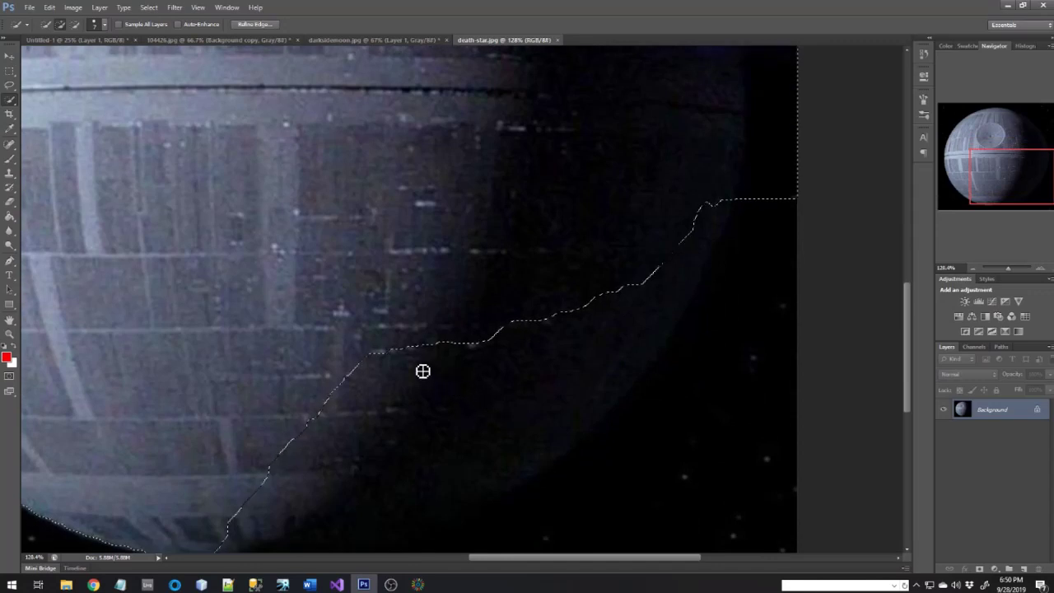
pyautogui.moveTo(405, 370)
pyautogui.mouseDown()
pyautogui.moveTo(376, 456)
pyautogui.moveTo(303, 486)
pyautogui.moveTo(258, 527)
pyautogui.moveTo(420, 499)
pyautogui.moveTo(516, 461)
pyautogui.moveTo(653, 339)
pyautogui.moveTo(720, 231)
pyautogui.moveTo(713, 217)
pyautogui.moveTo(695, 299)
pyautogui.moveTo(631, 392)
pyautogui.moveTo(672, 340)
pyautogui.mouseUp()
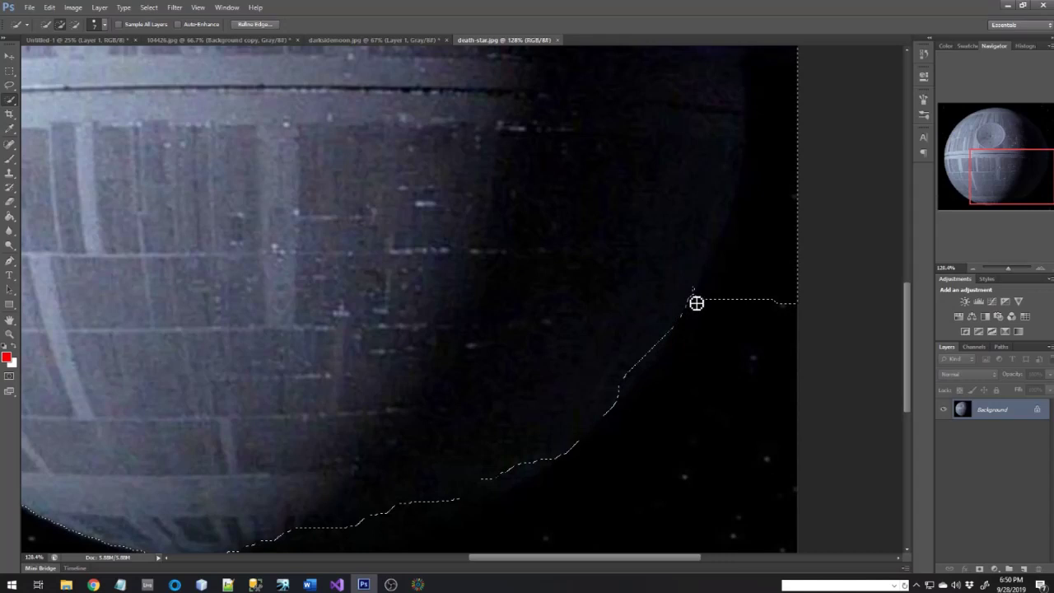
pyautogui.moveTo(698, 301)
pyautogui.mouseDown()
pyautogui.moveTo(558, 360)
pyautogui.moveTo(710, 303)
pyautogui.moveTo(699, 292)
pyautogui.mouseUp()
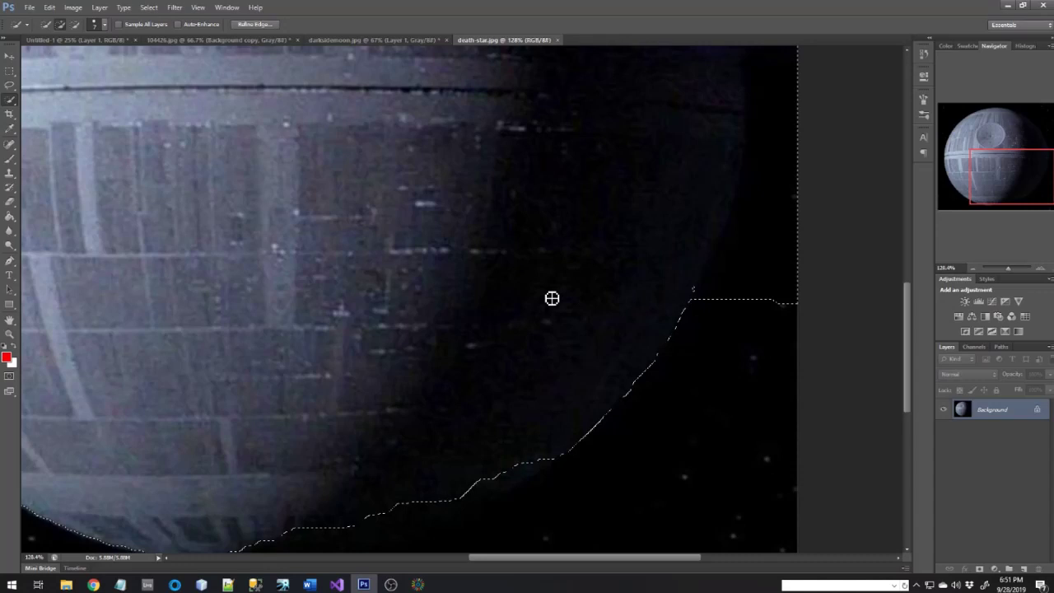
pyautogui.scroll(-3, 555, 309)
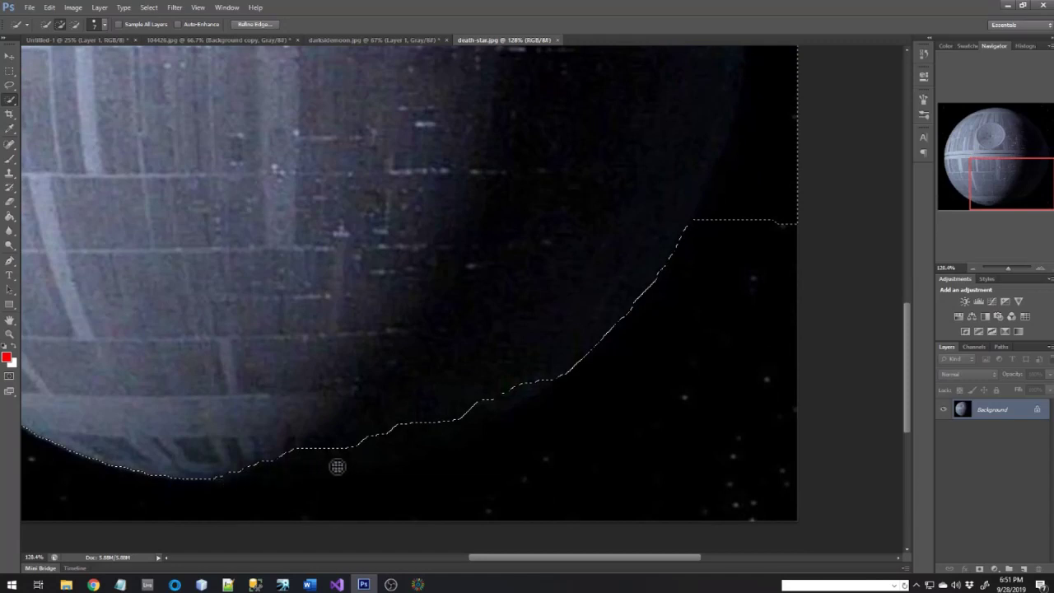
pyautogui.click(390, 455)
pyautogui.moveTo(402, 451); pyautogui.dragTo(407, 450)
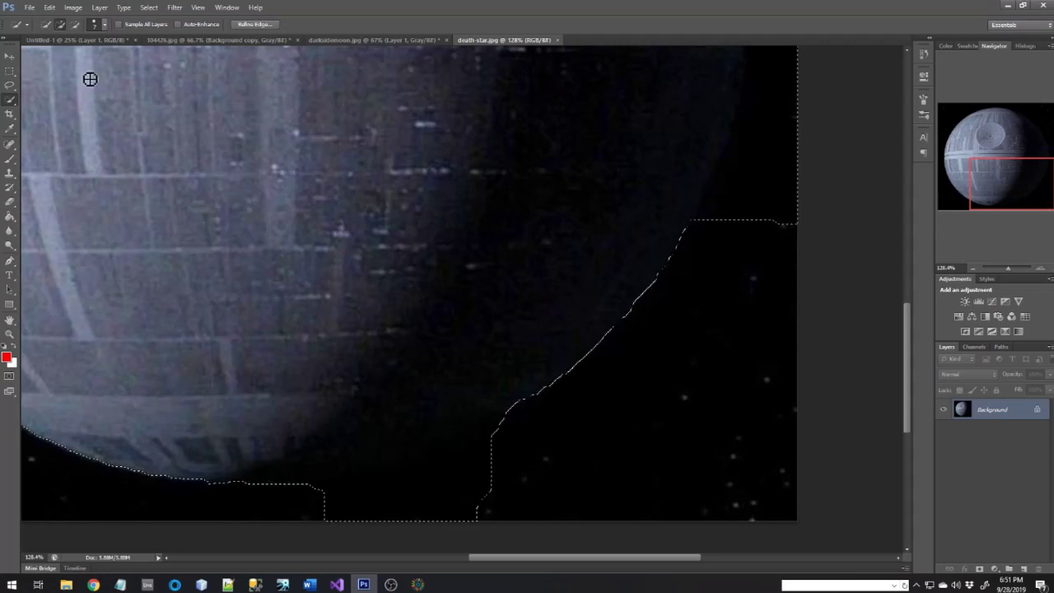
# Subtract the black sky below the Death Star and beside its shadowed side from the selection.
pyautogui.click(75, 24)
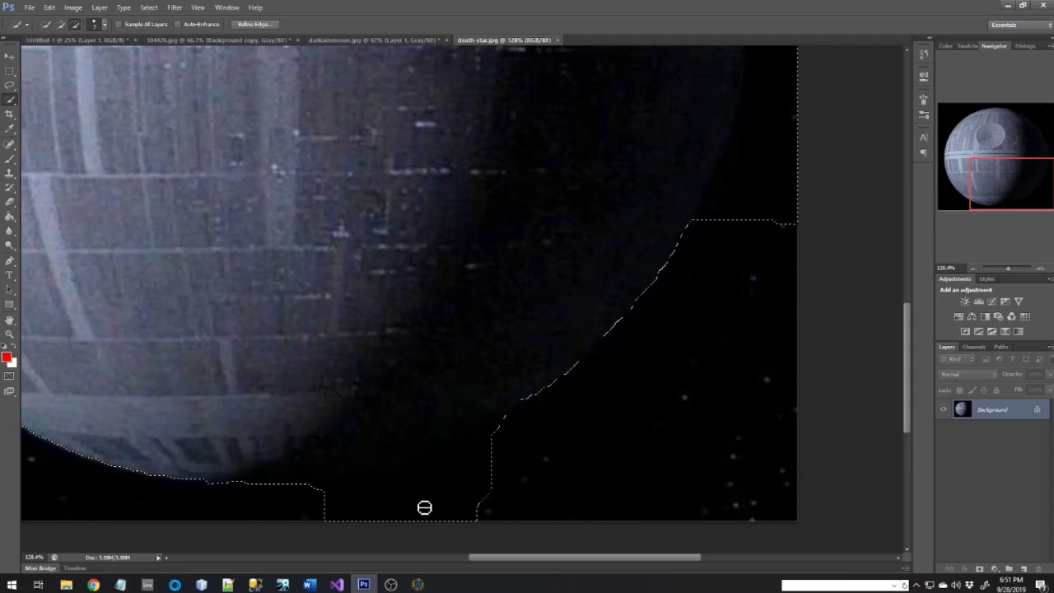
pyautogui.click(496, 498)
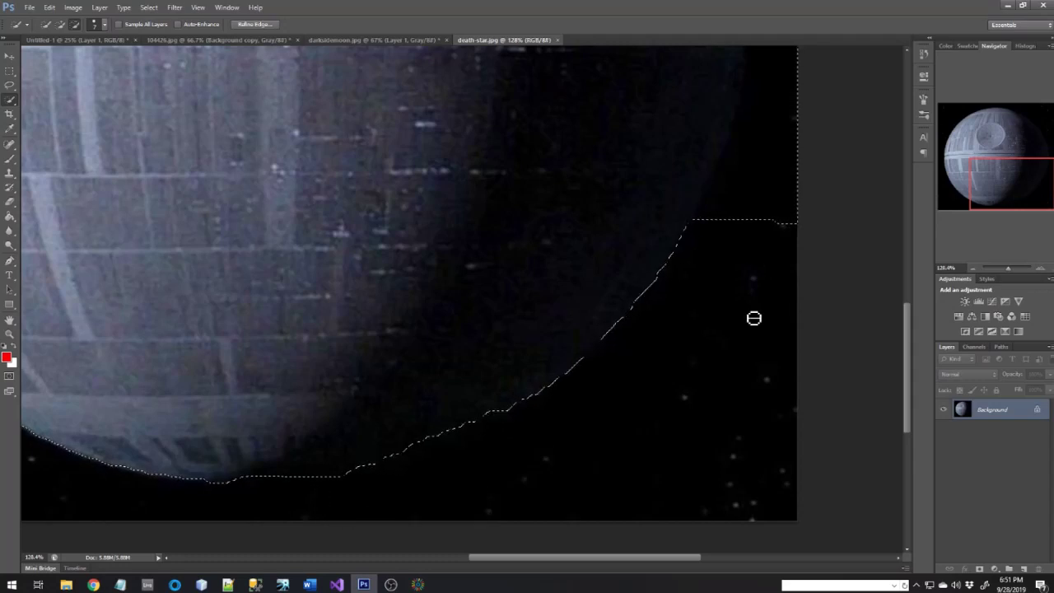
pyautogui.scroll(5, 757, 260)
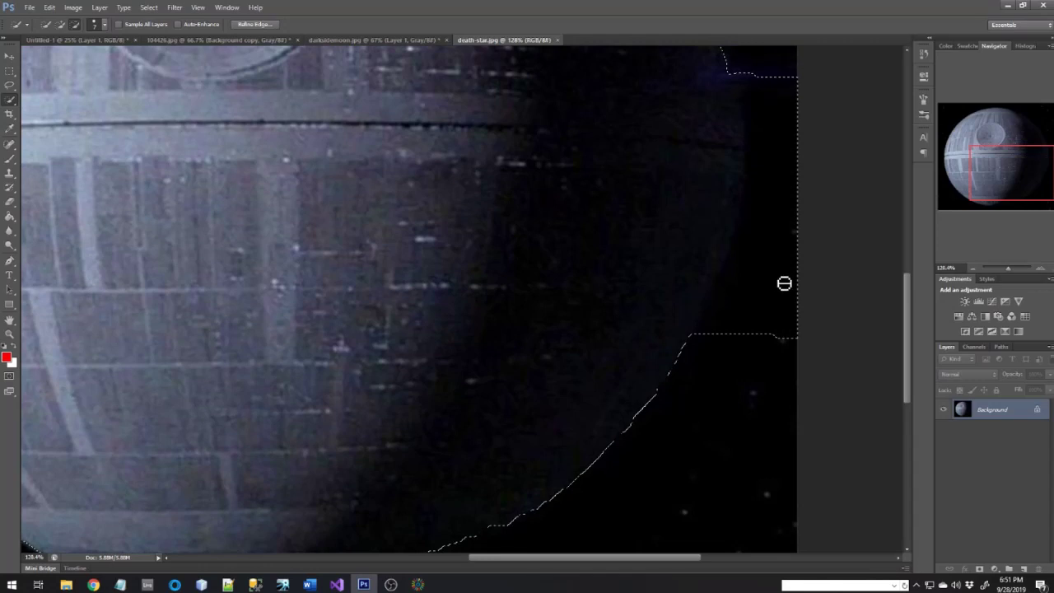
pyautogui.moveTo(782, 291); pyautogui.dragTo(769, 294)
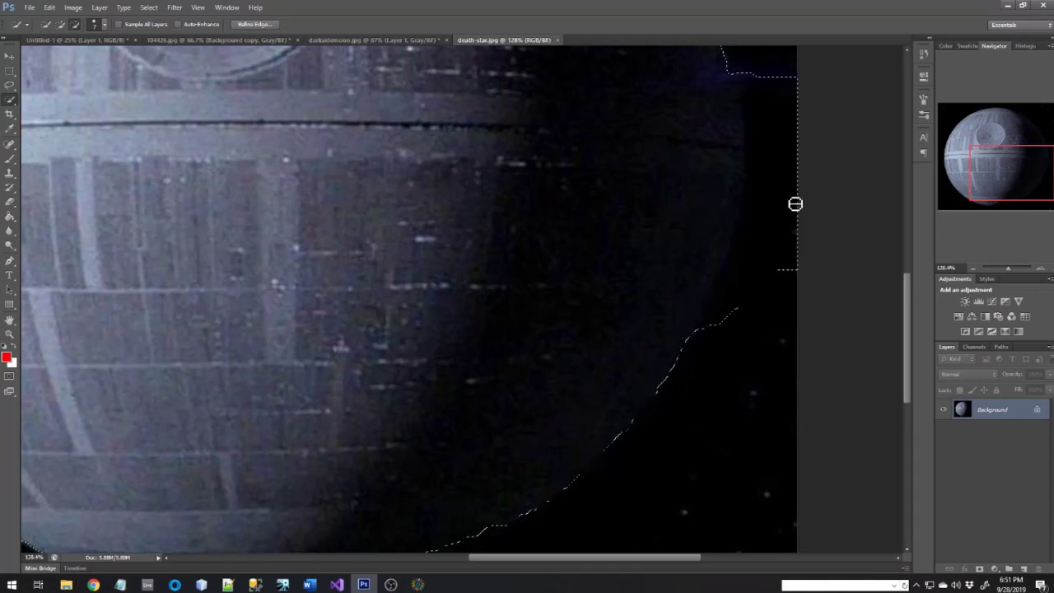
pyautogui.click(761, 244)
pyautogui.moveTo(907, 291)
pyautogui.mouseDown()
pyautogui.moveTo(921, 274)
pyautogui.moveTo(908, 294)
pyautogui.moveTo(908, 274)
pyautogui.mouseUp()
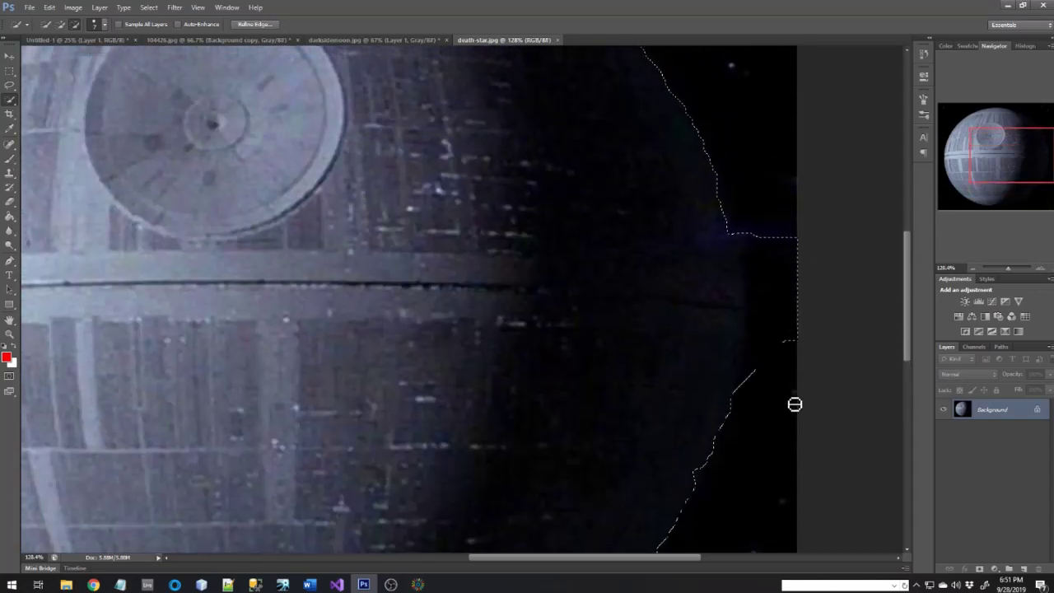
pyautogui.click(757, 468)
pyautogui.click(56, 23)
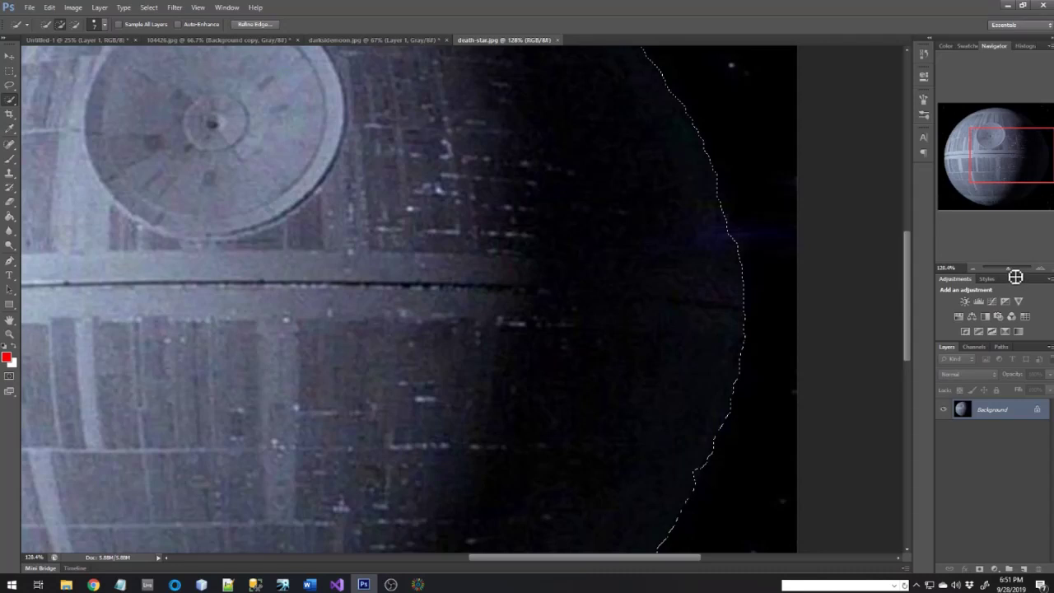
# Copy the selected Death Star to a new layer.
pyautogui.moveTo(1008, 272); pyautogui.dragTo(1006, 275)
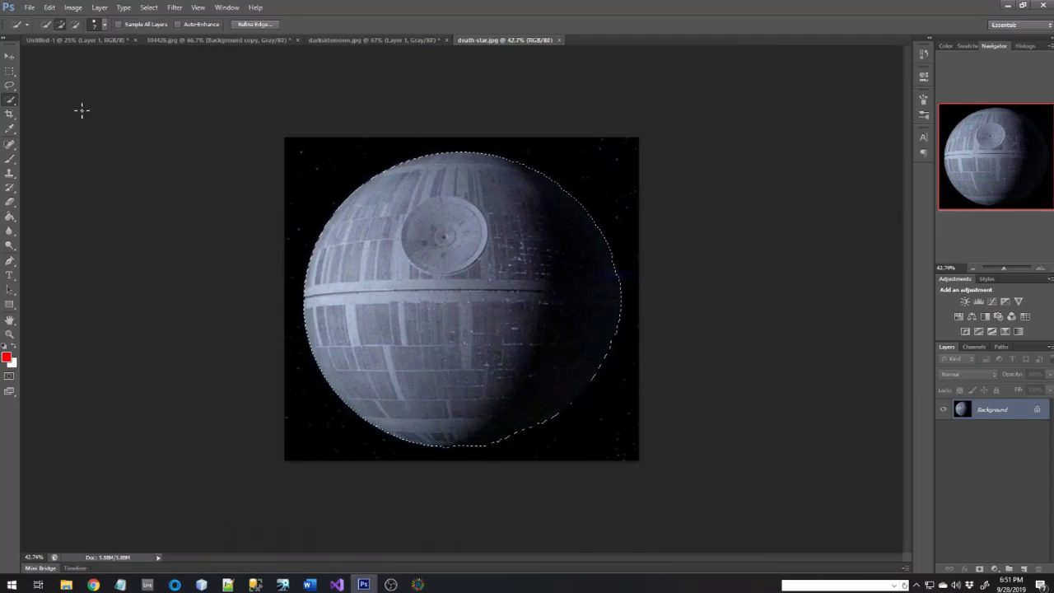
pyautogui.rightClick(441, 265)
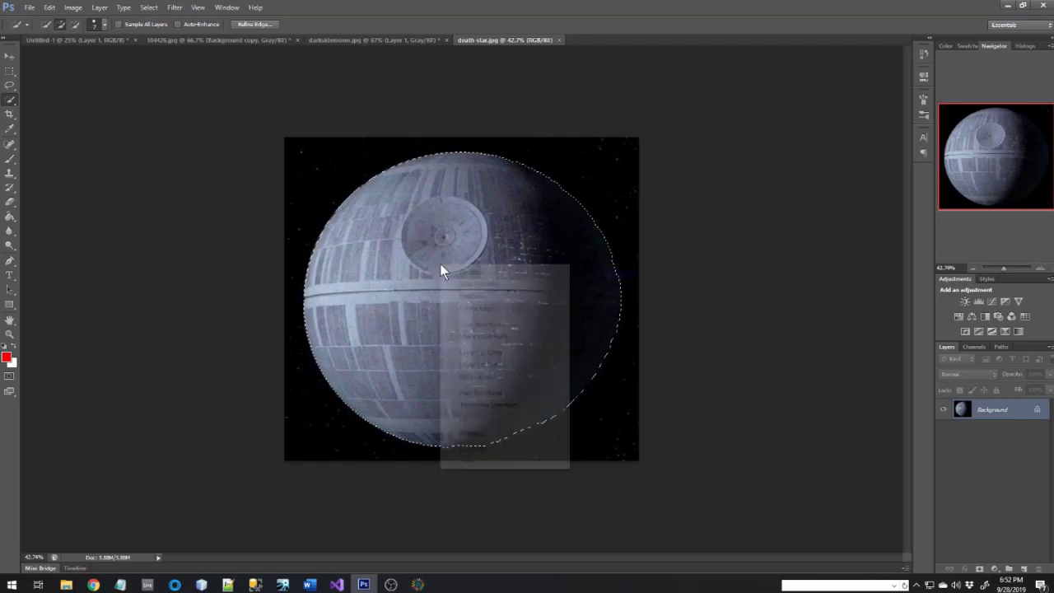
pyautogui.click(485, 352)
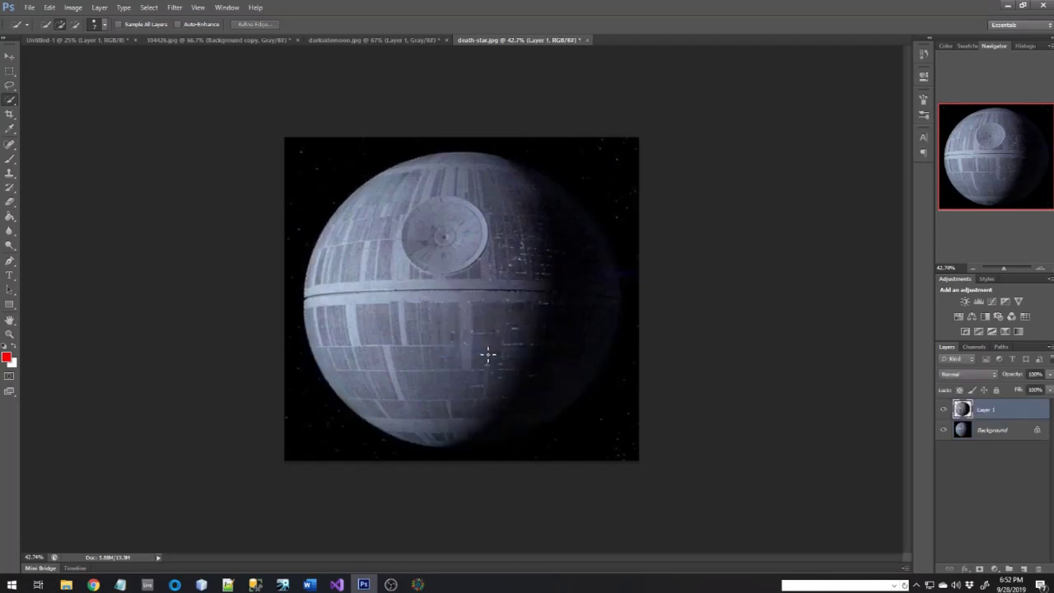
# Move the cut-out Death Star layer into the Untitled-1 composition, placing it over the moon's lower part.
pyautogui.click(10, 55)
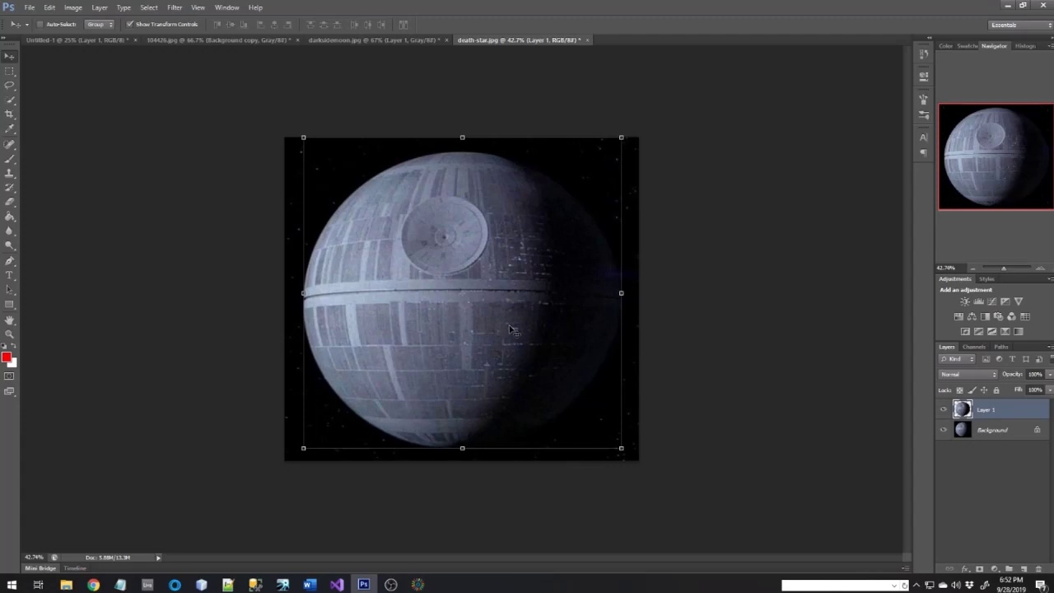
pyautogui.moveTo(510, 326); pyautogui.dragTo(495, 329)
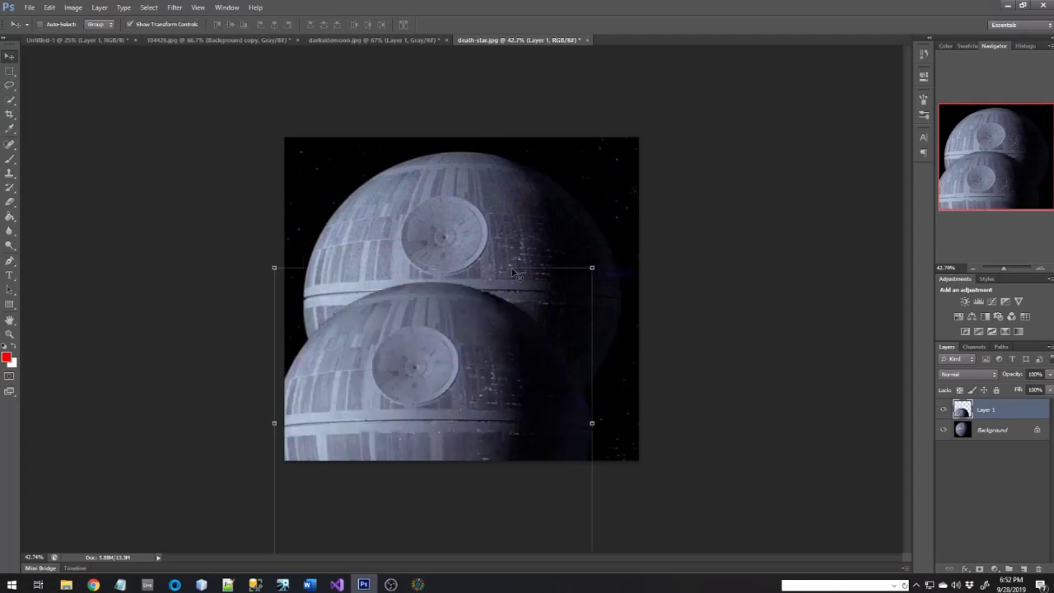
pyautogui.moveTo(525, 249); pyautogui.dragTo(442, 346)
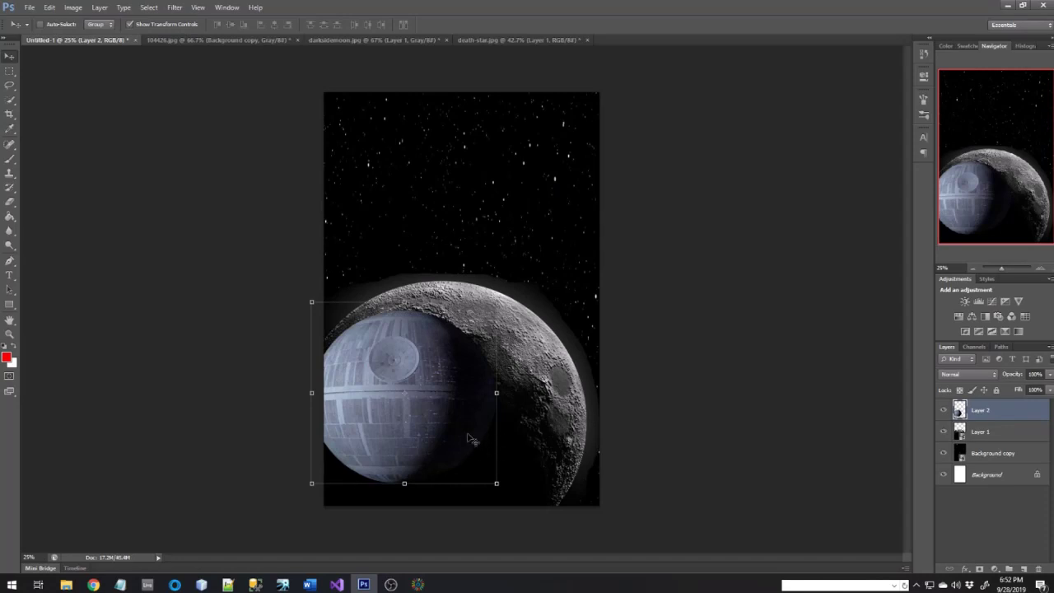
# Convert the Death Star layer to a smart object and scale it to about 141% width and 128% height over the moon.
pyautogui.rightClick(993, 414)
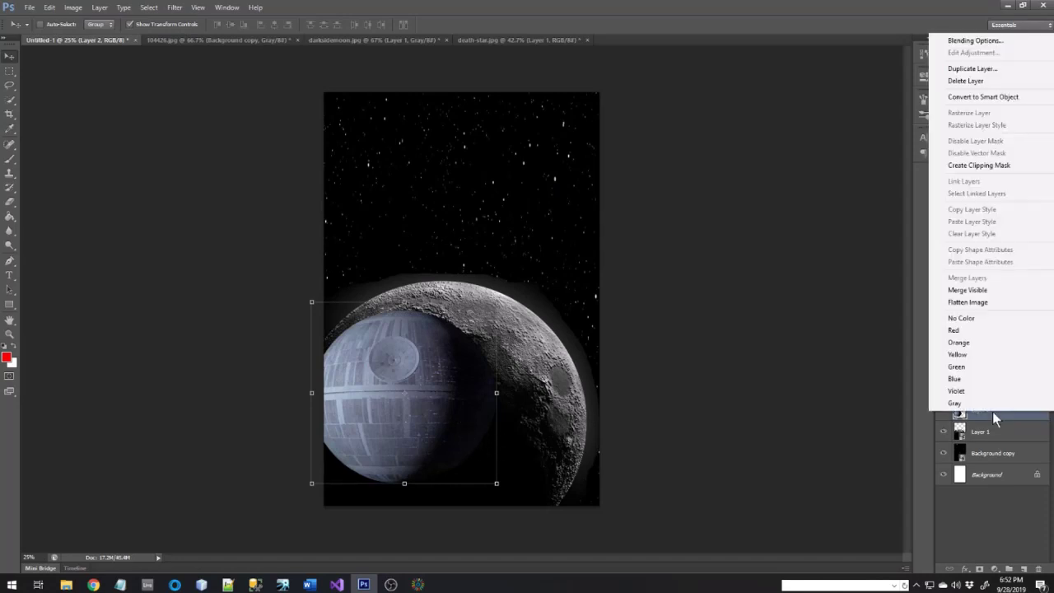
pyautogui.click(985, 97)
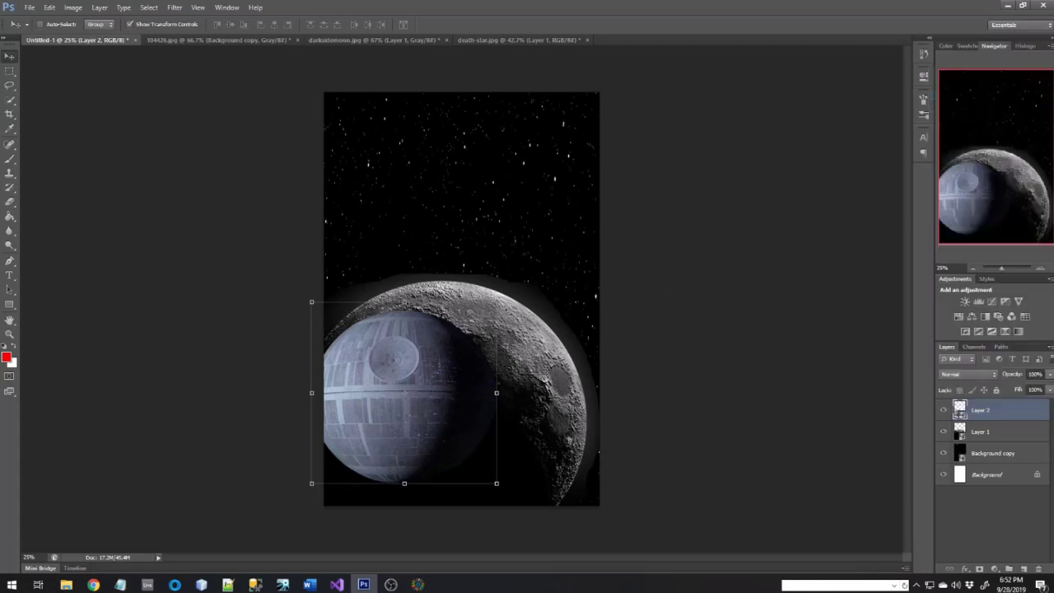
pyautogui.hotkey('ctrl', 't')
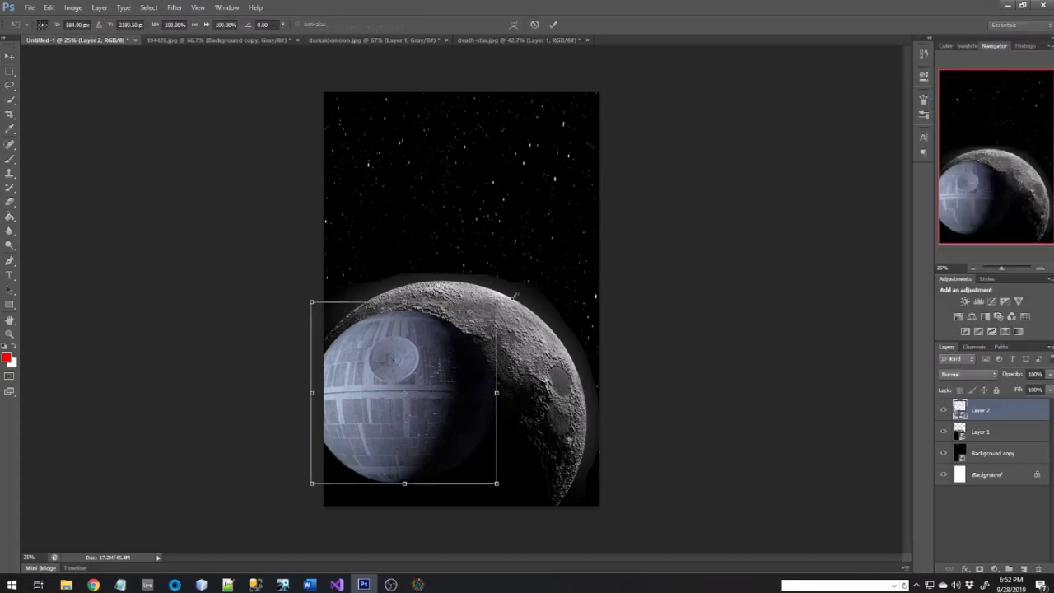
pyautogui.moveTo(497, 302); pyautogui.dragTo(561, 274)
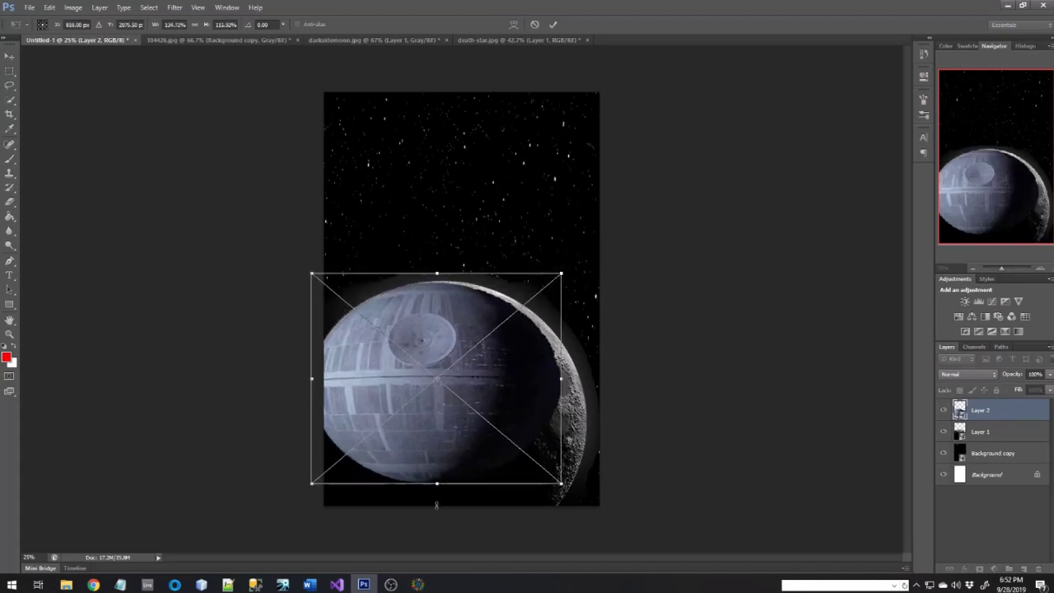
pyautogui.moveTo(436, 509); pyautogui.dragTo(437, 508)
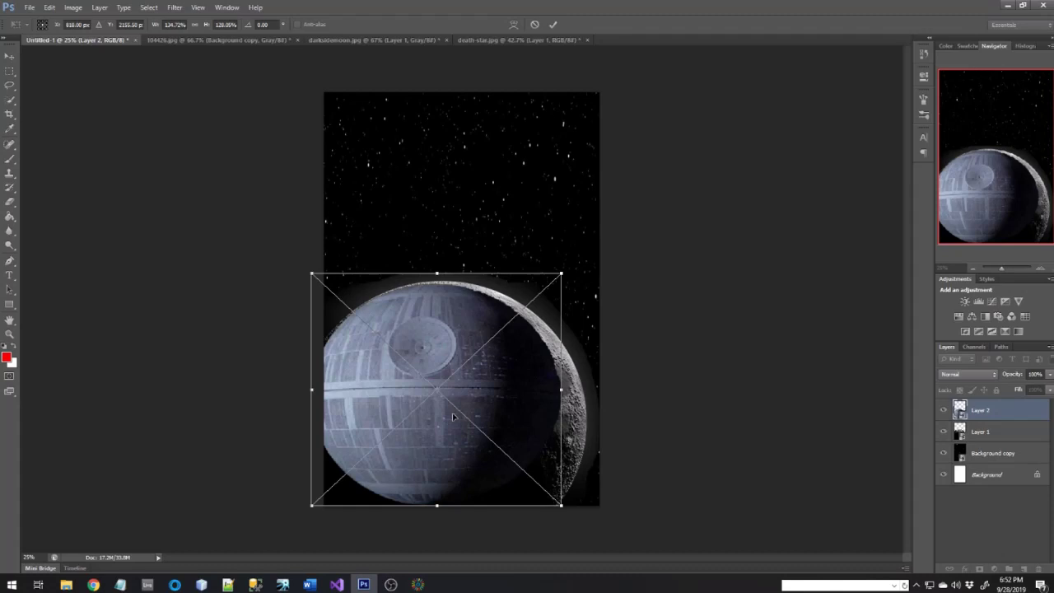
pyautogui.moveTo(452, 416); pyautogui.dragTo(454, 414)
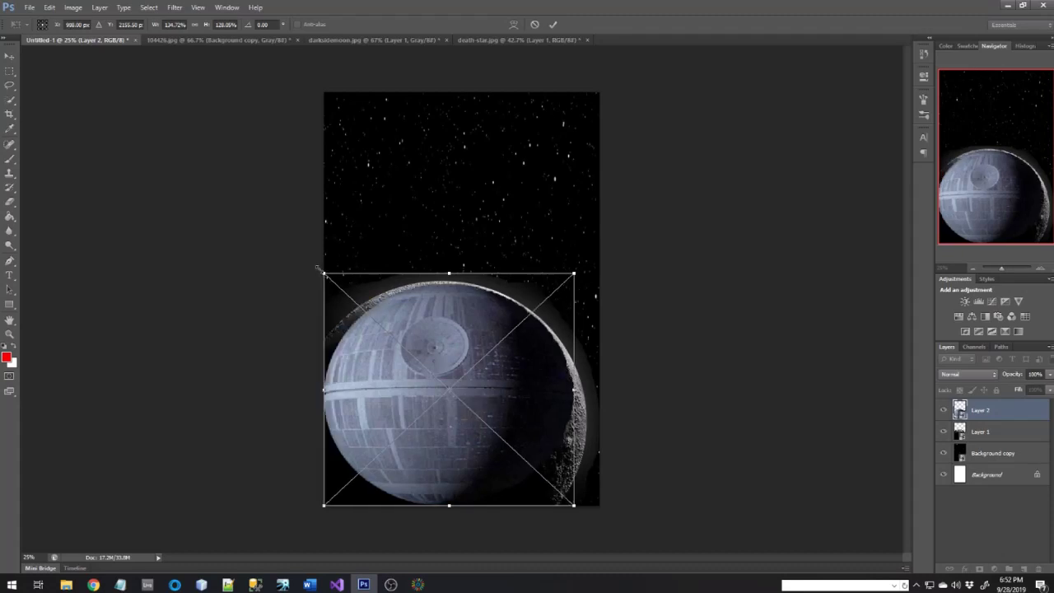
pyautogui.moveTo(313, 267); pyautogui.dragTo(313, 272)
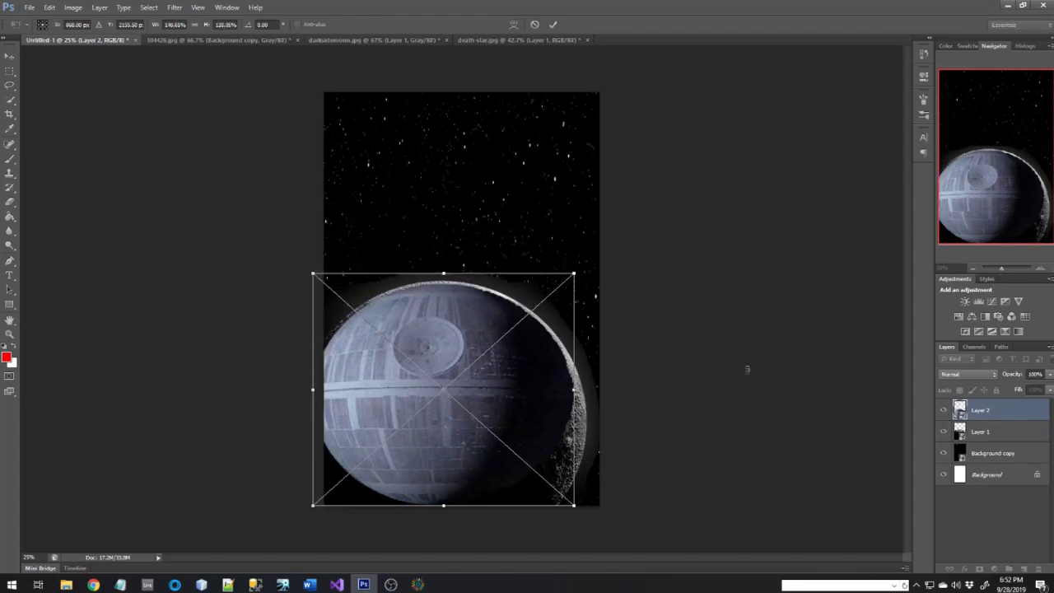
pyautogui.press('Return')
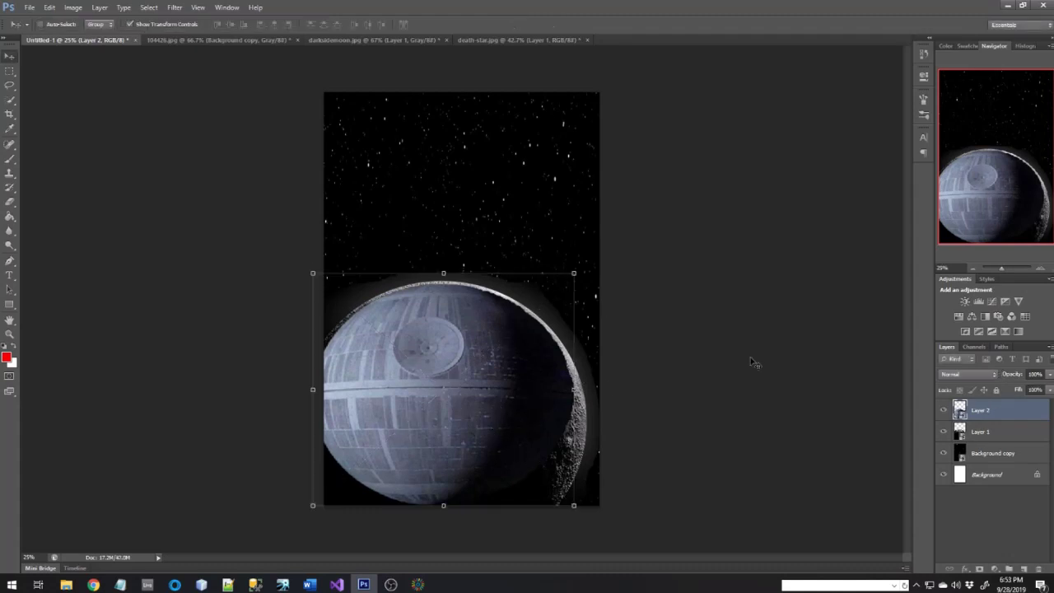
# Try the Death Star layer at reduced opacities of 51% and 60%, and restore it to 100%.
pyautogui.click(1049, 375)
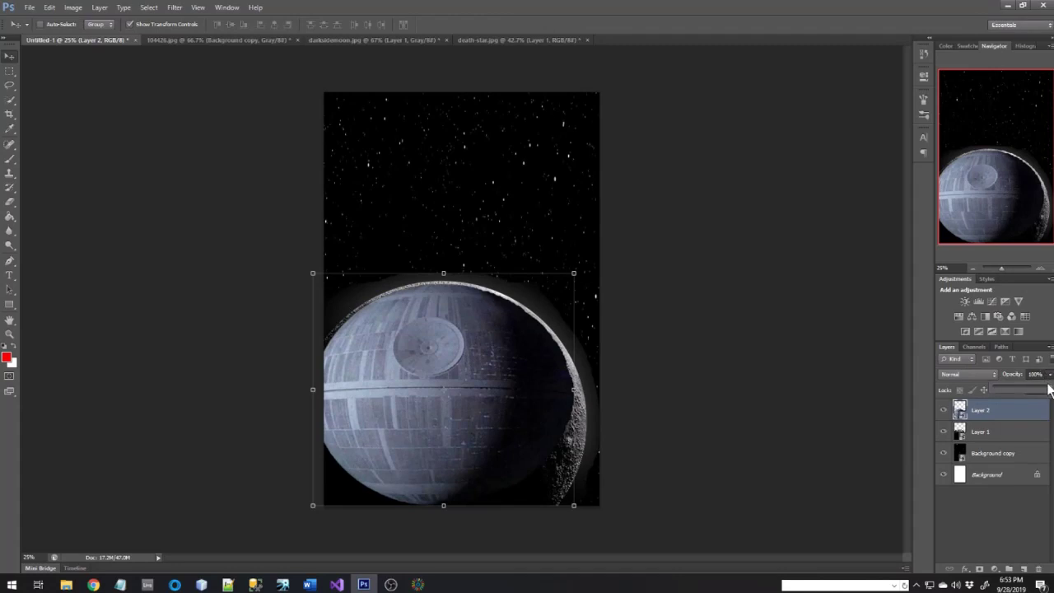
pyautogui.moveTo(1051, 394); pyautogui.dragTo(1026, 393)
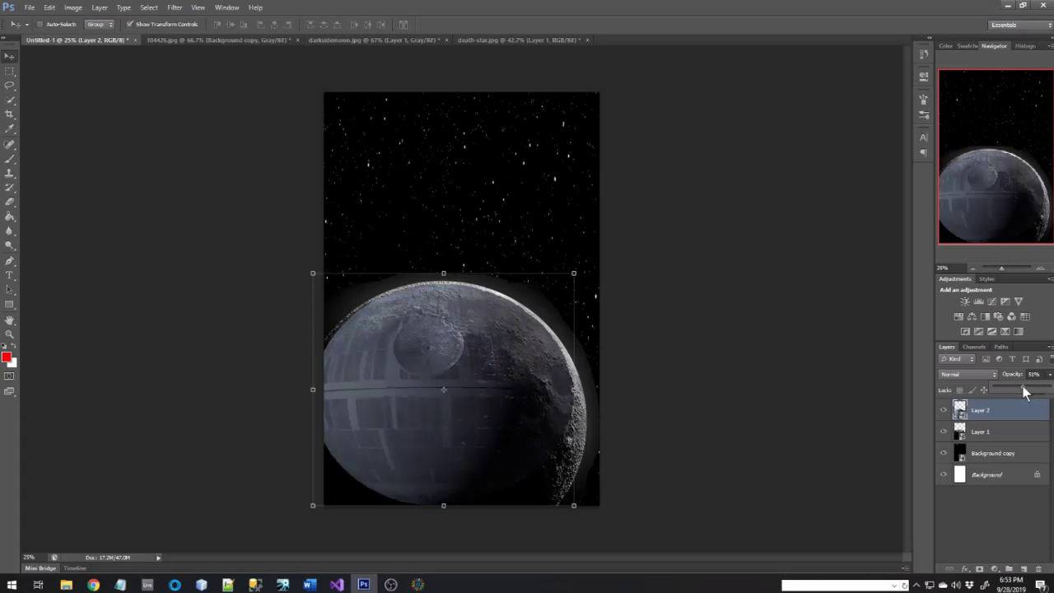
pyautogui.moveTo(1025, 392); pyautogui.dragTo(1027, 392)
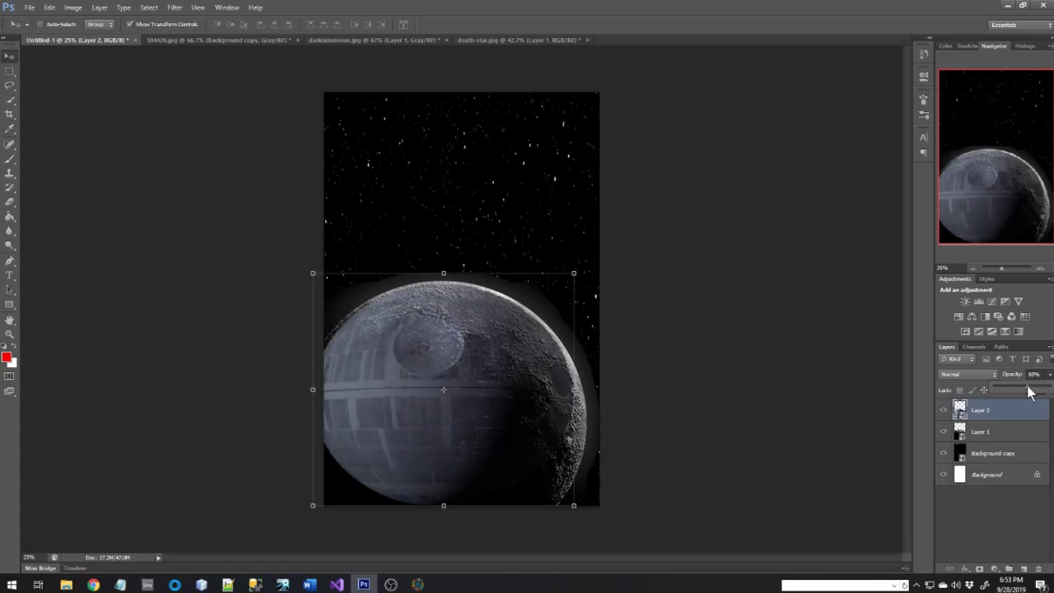
pyautogui.moveTo(1029, 394); pyautogui.dragTo(1029, 394)
pyautogui.moveTo(1029, 389); pyautogui.dragTo(1051, 393)
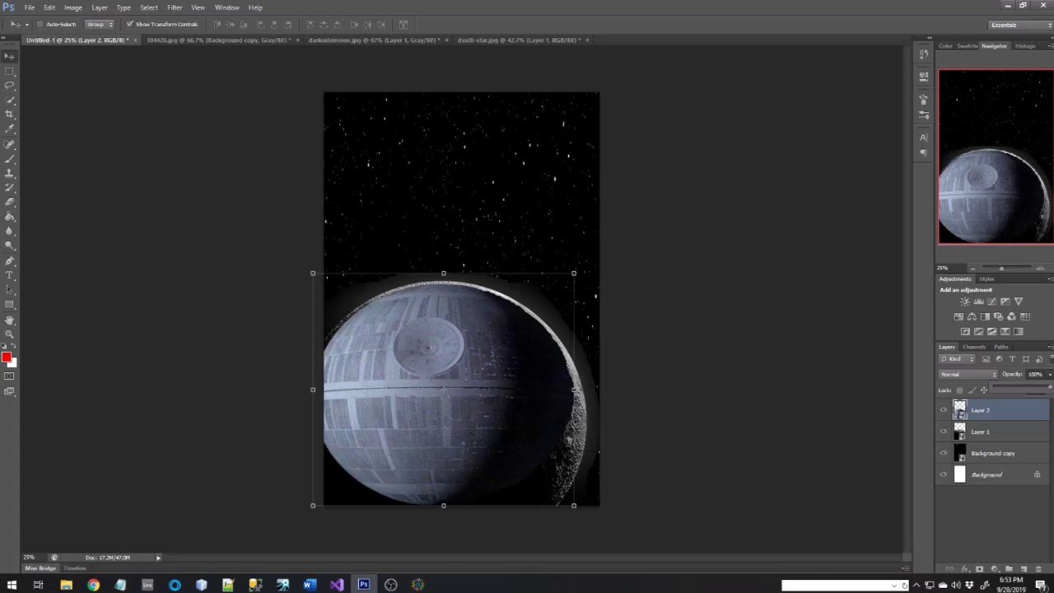
# Hide the Death Star layer to examine the moon's lighting beneath it, and show it again.
pyautogui.click(945, 411)
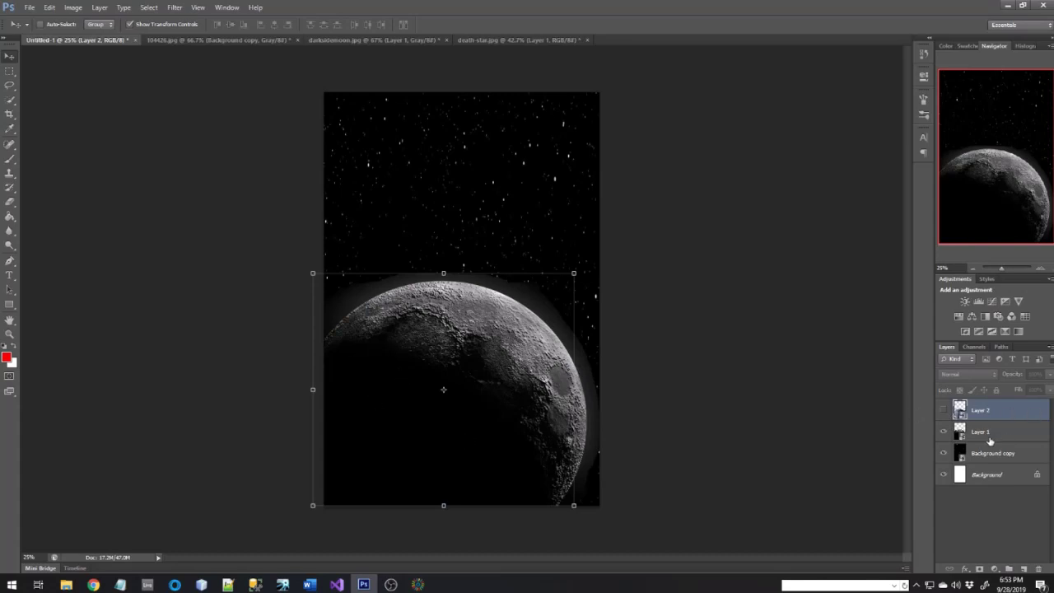
pyautogui.click(990, 437)
pyautogui.click(994, 411)
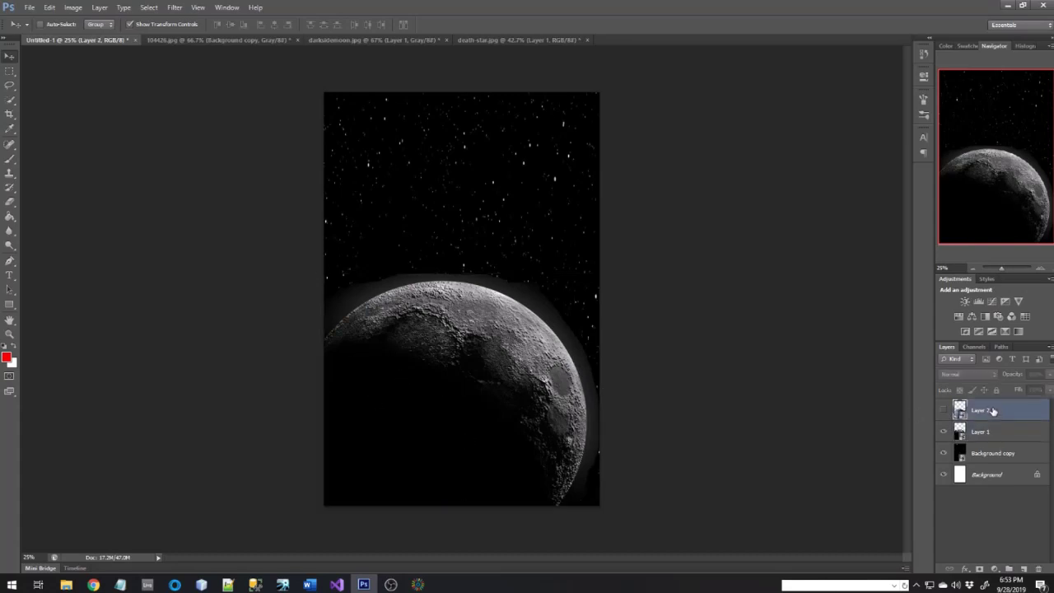
pyautogui.click(944, 411)
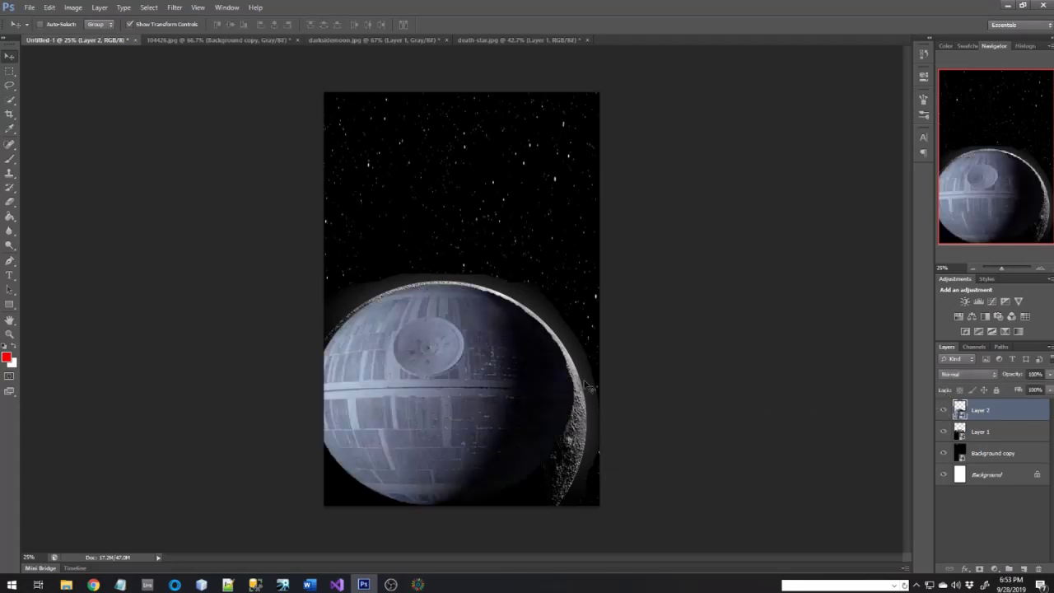
# Mirror the Death Star layer horizontally, scale it to about 152% width and 154% height, and align it with the moon's outline.
pyautogui.click(311, 389)
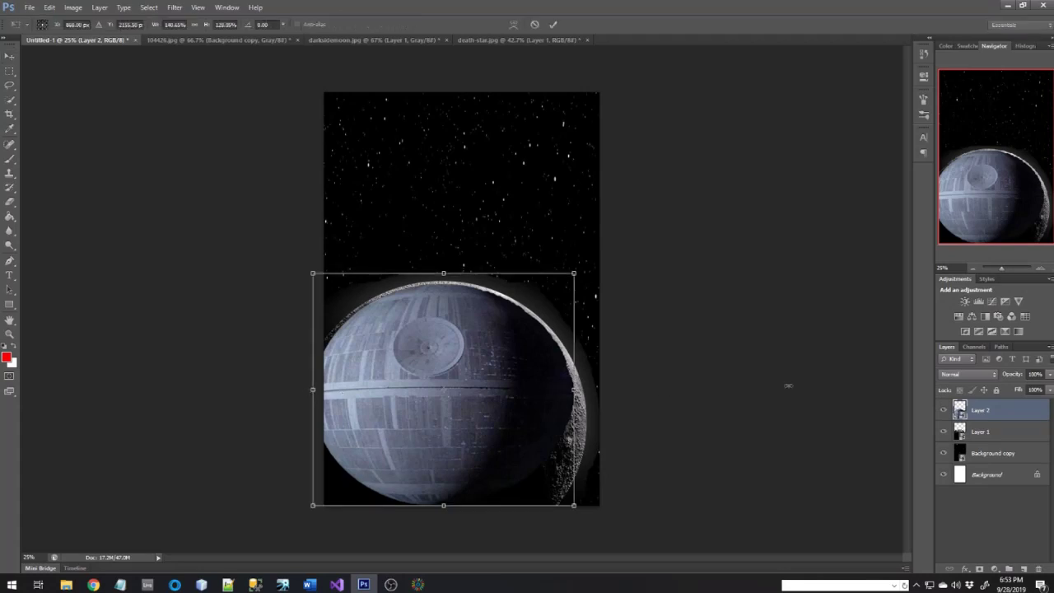
pyautogui.moveTo(789, 385); pyautogui.dragTo(848, 389)
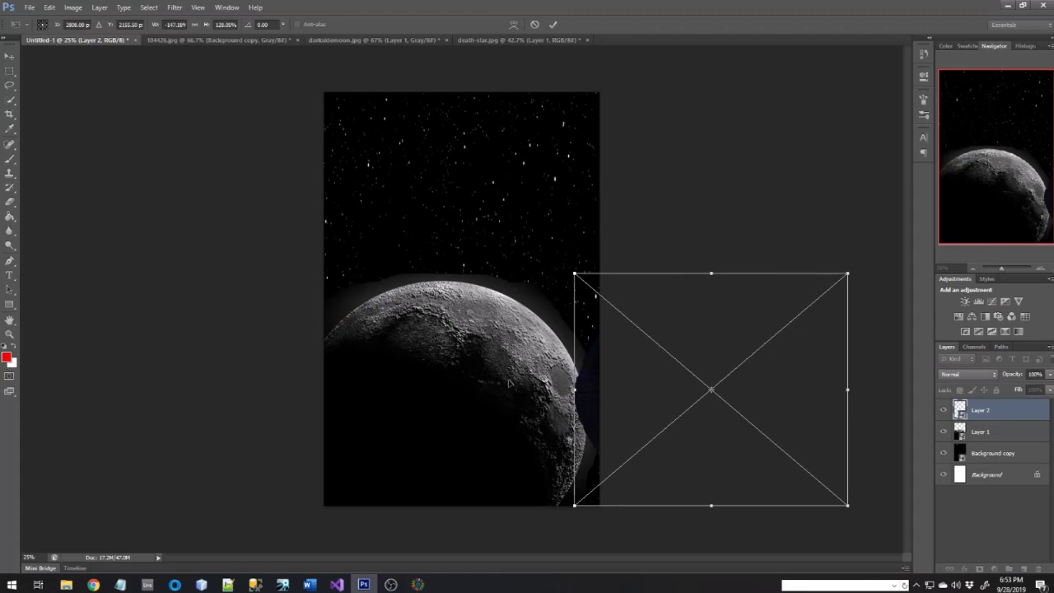
pyautogui.moveTo(509, 382); pyautogui.dragTo(484, 392)
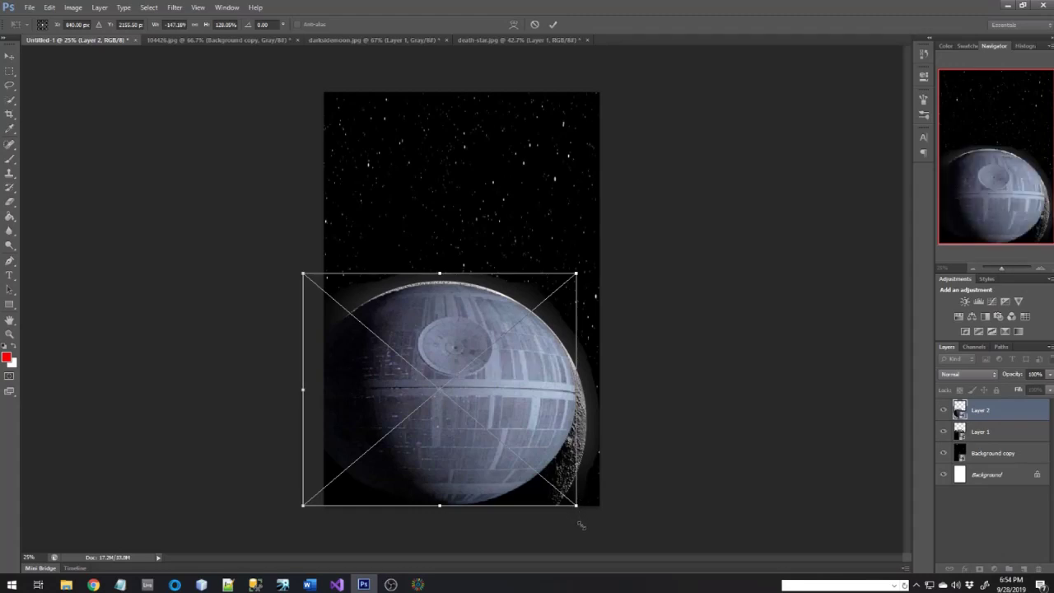
pyautogui.moveTo(577, 505); pyautogui.dragTo(585, 553)
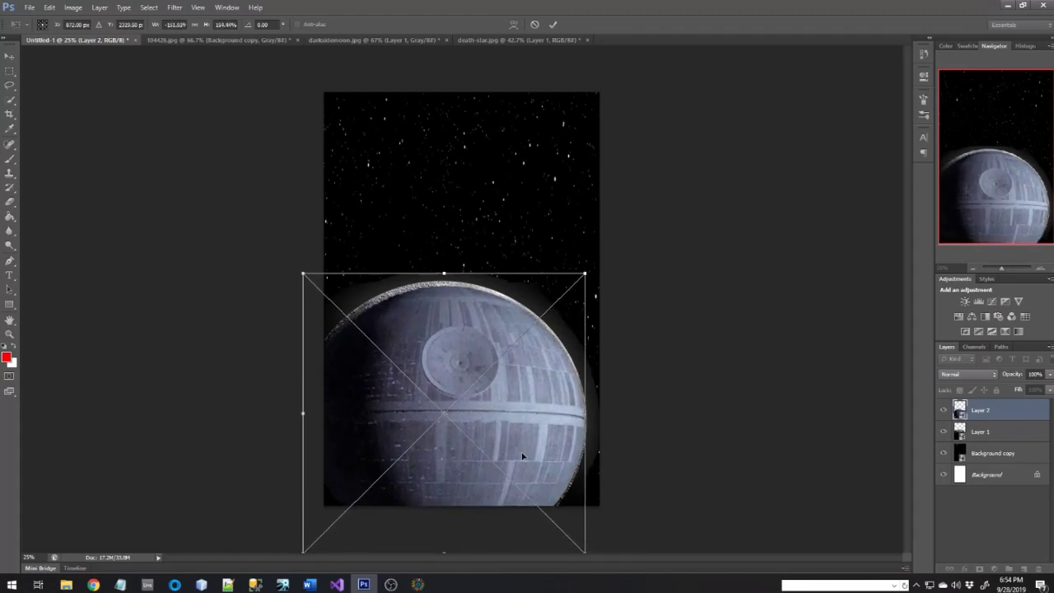
pyautogui.moveTo(522, 455)
pyautogui.mouseDown()
pyautogui.moveTo(535, 441)
pyautogui.moveTo(534, 450)
pyautogui.mouseUp()
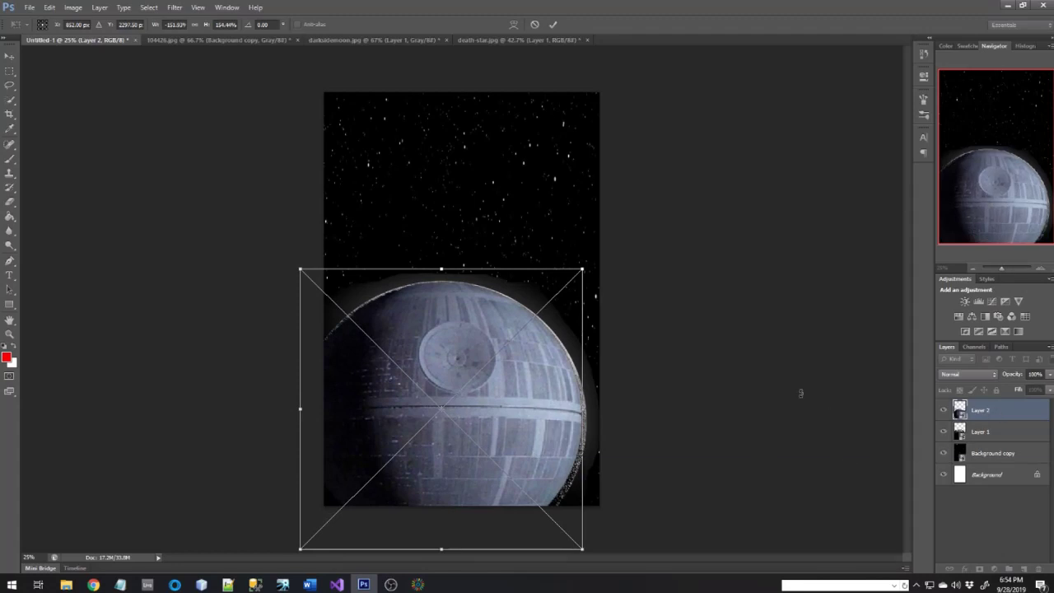
pyautogui.press('Return')
# Reduce the Death Star layer's opacity to 58% so the moon's texture blends through.
pyautogui.click(1050, 374)
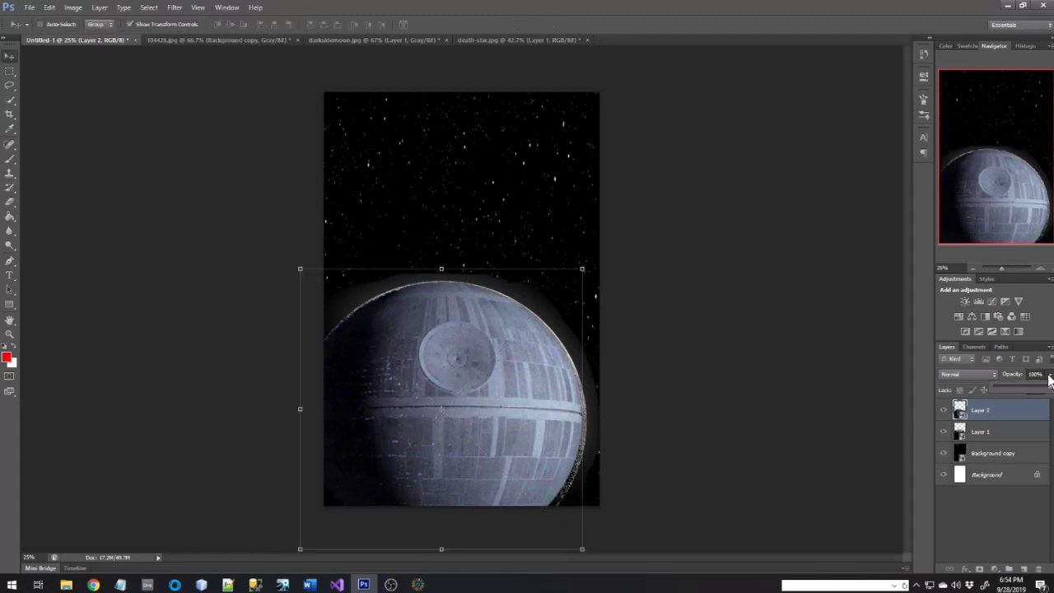
pyautogui.moveTo(1051, 392); pyautogui.dragTo(1026, 395)
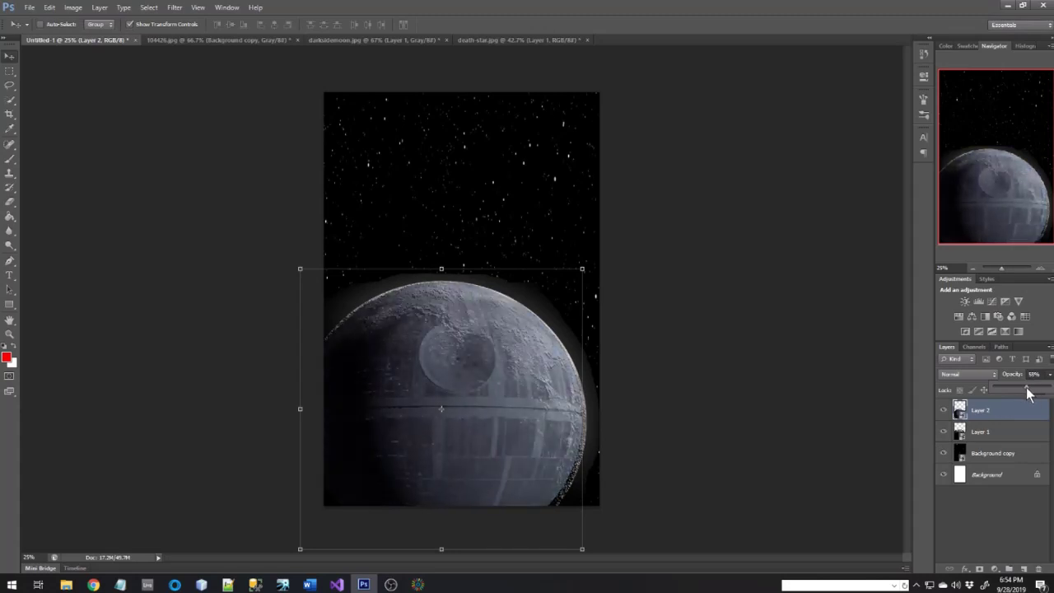
pyautogui.moveTo(1027, 389); pyautogui.dragTo(1027, 389)
pyautogui.click(756, 360)
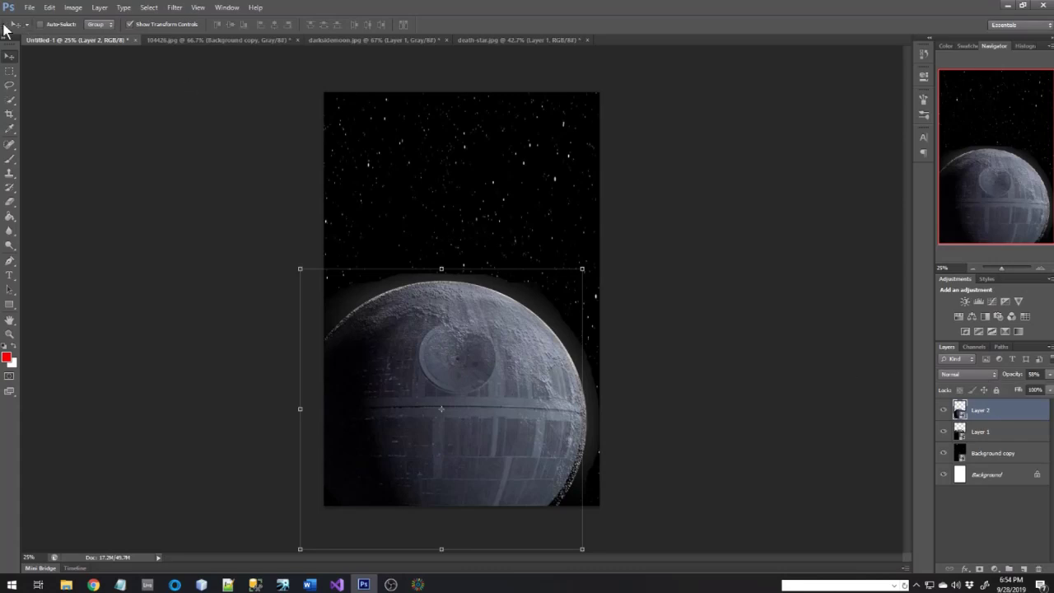
# Open the Darth Vader image swb_trophies.jpg from the Challenge 2 folder.
pyautogui.click(29, 8)
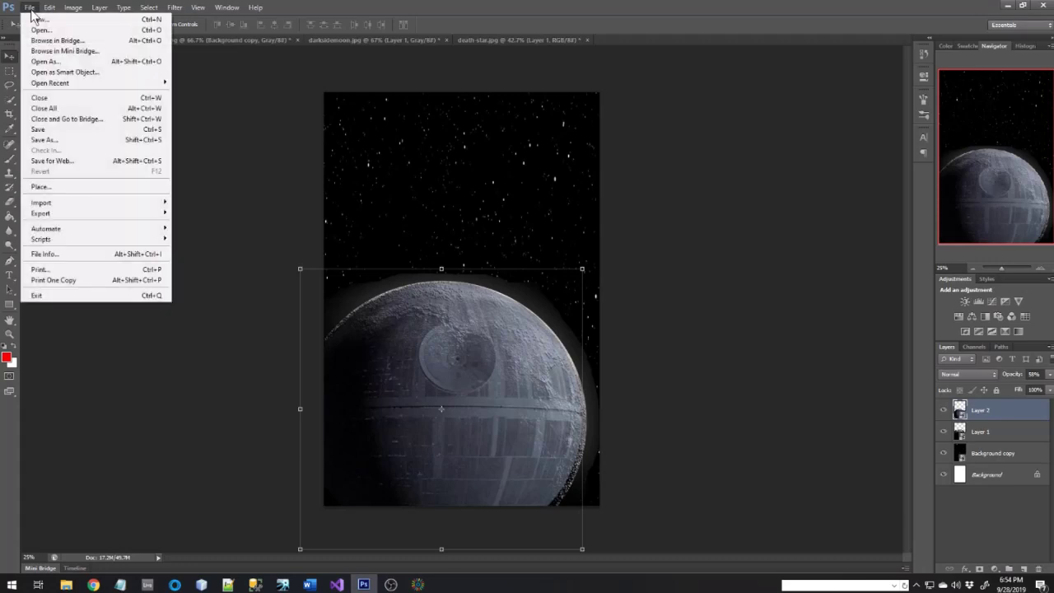
pyautogui.click(48, 31)
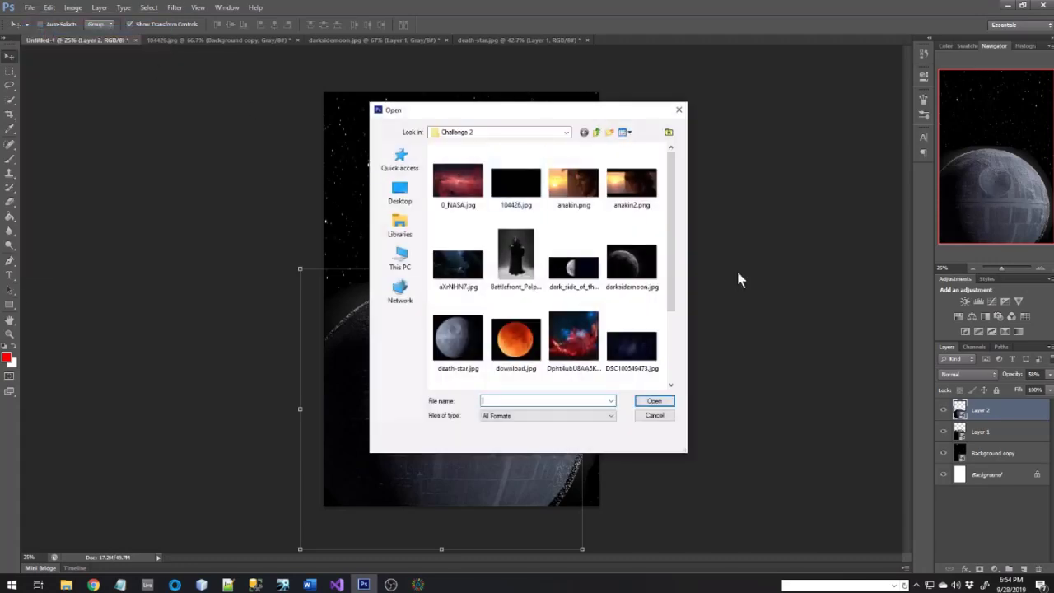
pyautogui.scroll(-2, 580, 295)
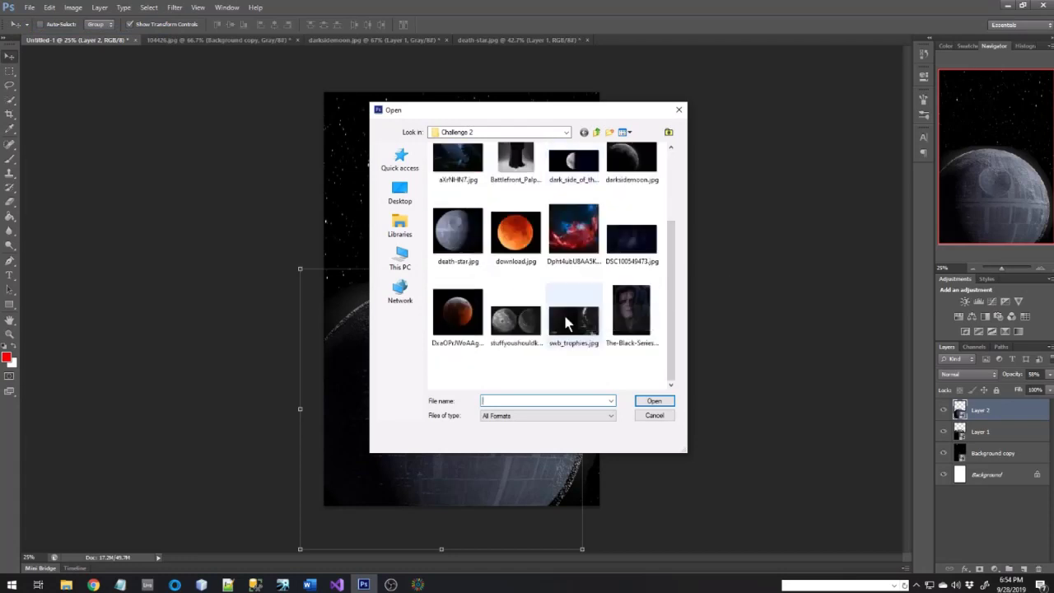
pyautogui.click(565, 329)
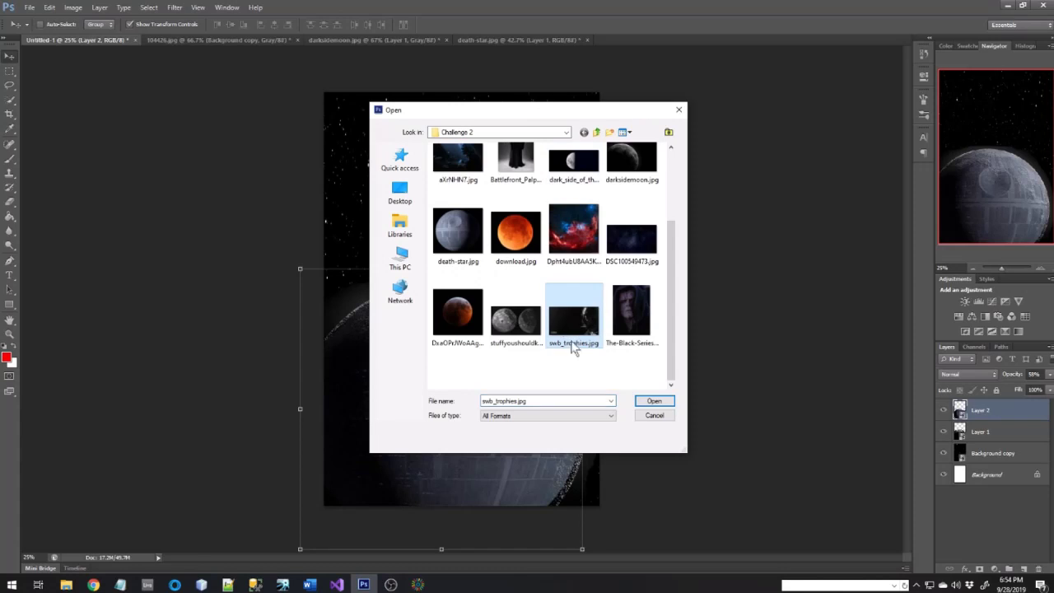
pyautogui.click(652, 402)
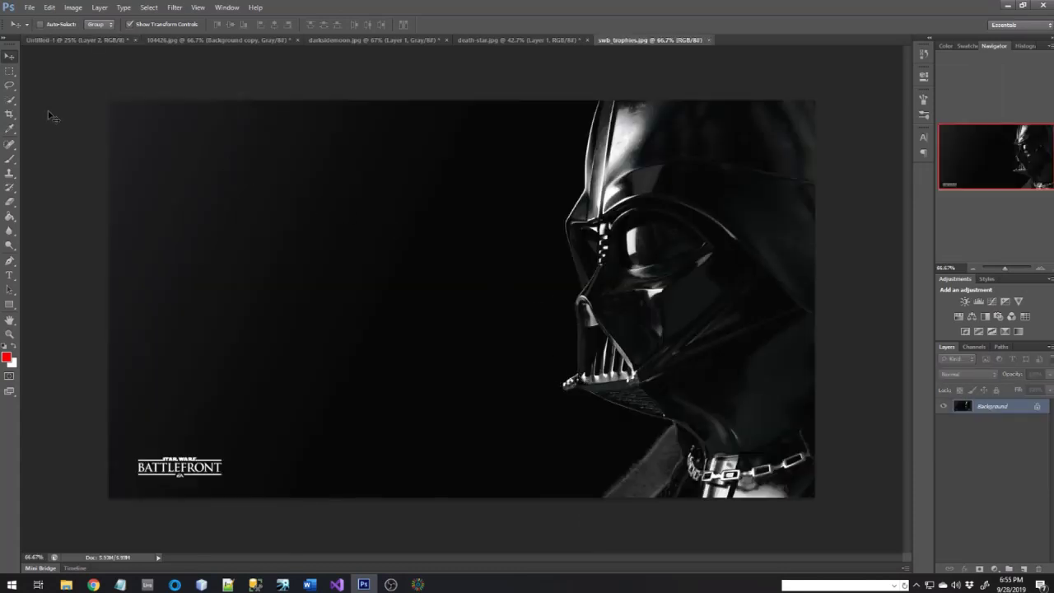
# Select Darth Vader's helmet, neck and cape with the Quick Selection tool, using a slightly larger brush.
pyautogui.click(10, 101)
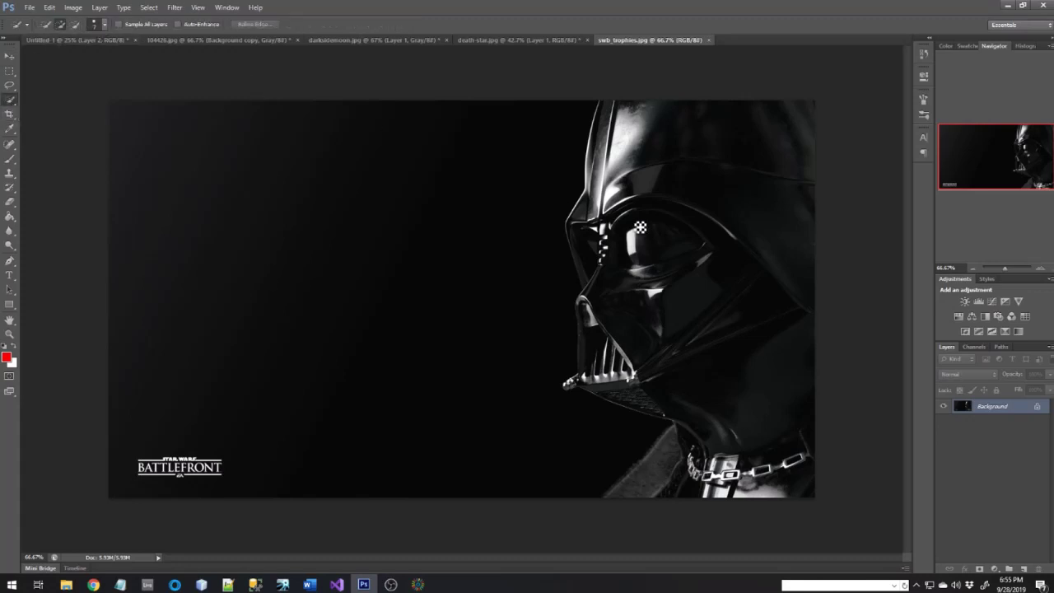
pyautogui.click(103, 25)
pyautogui.moveTo(46, 57); pyautogui.dragTo(48, 57)
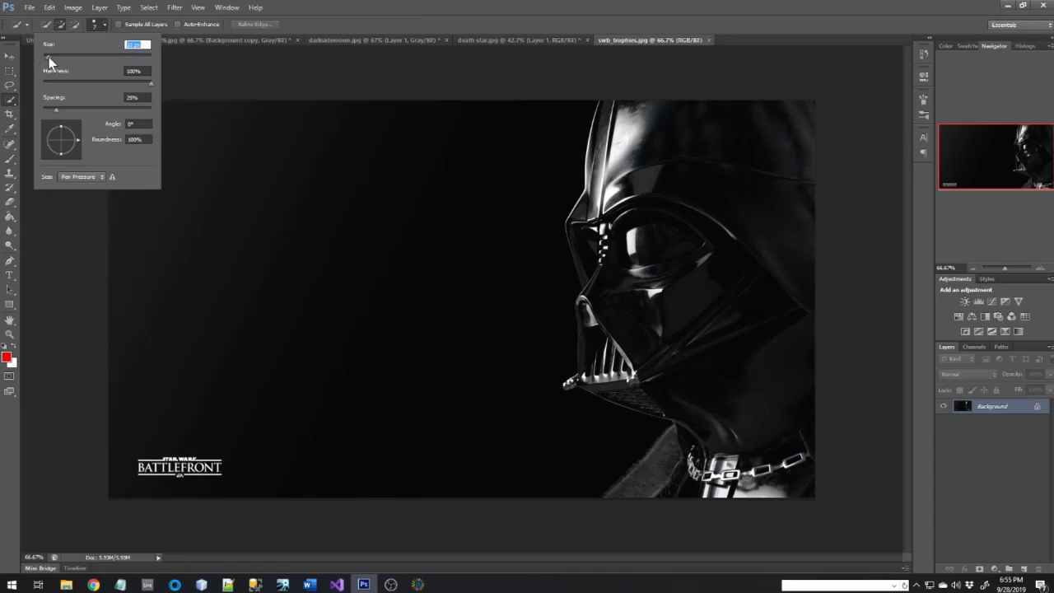
pyautogui.click(786, 121)
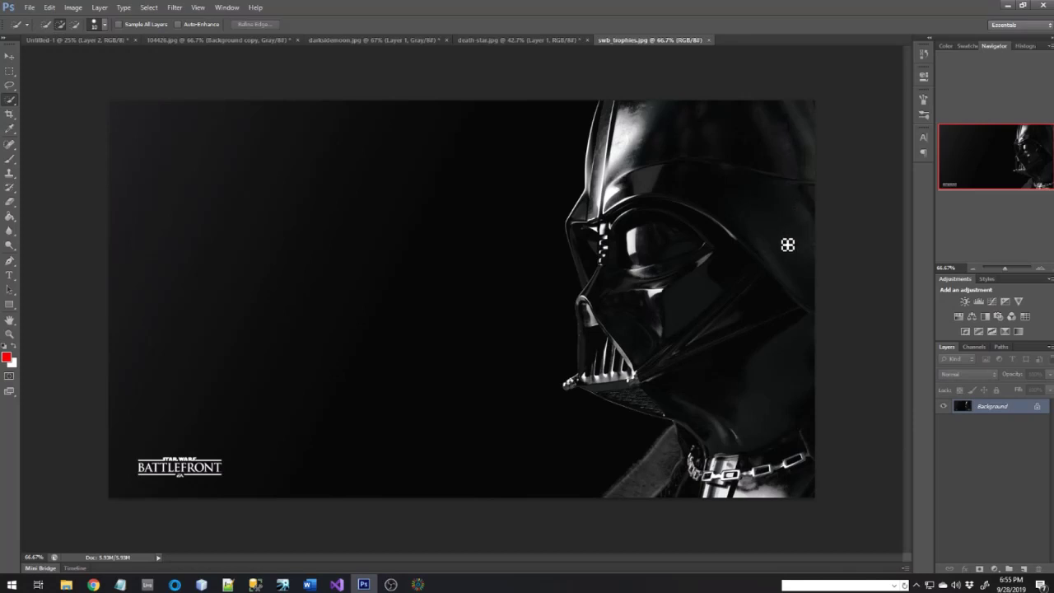
pyautogui.moveTo(788, 242); pyautogui.dragTo(781, 314)
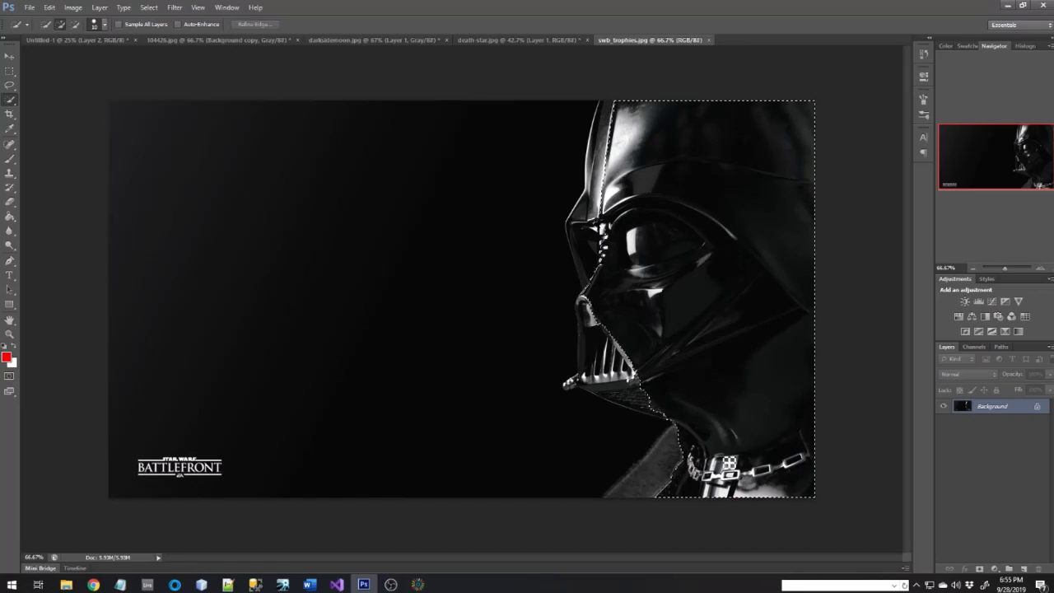
pyautogui.moveTo(718, 470); pyautogui.dragTo(673, 480)
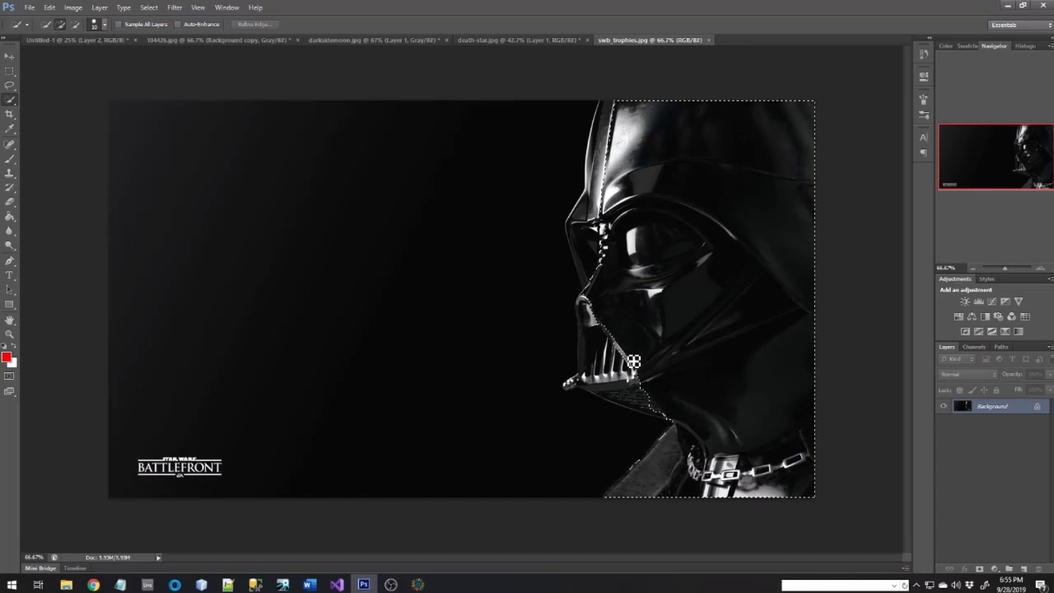
# Extend the selection over the chin, the mouth grille and the front edge of the mask and helmet.
pyautogui.moveTo(631, 385); pyautogui.dragTo(661, 413)
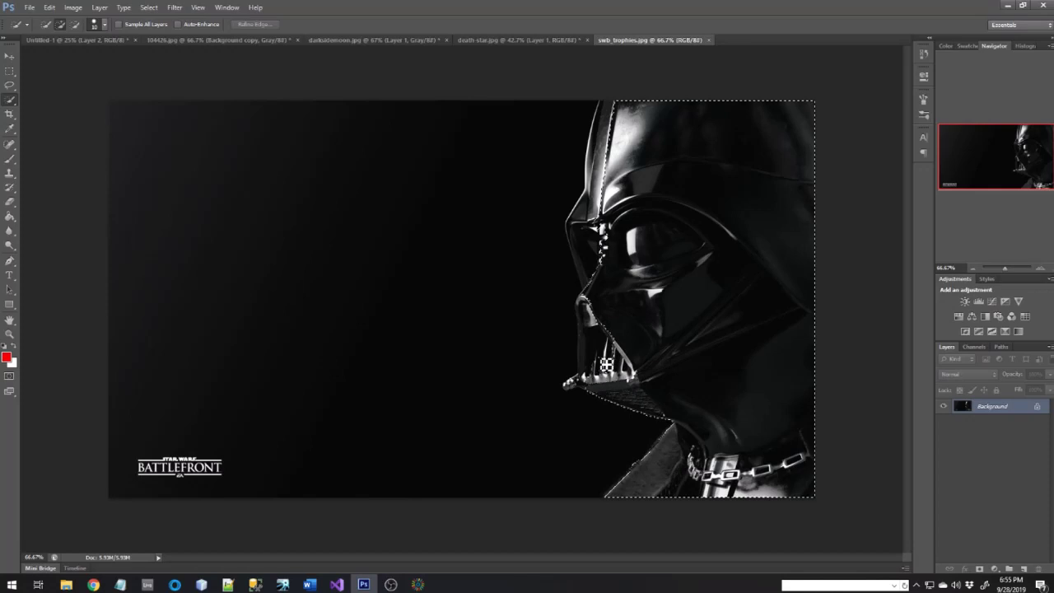
pyautogui.moveTo(608, 364); pyautogui.dragTo(610, 375)
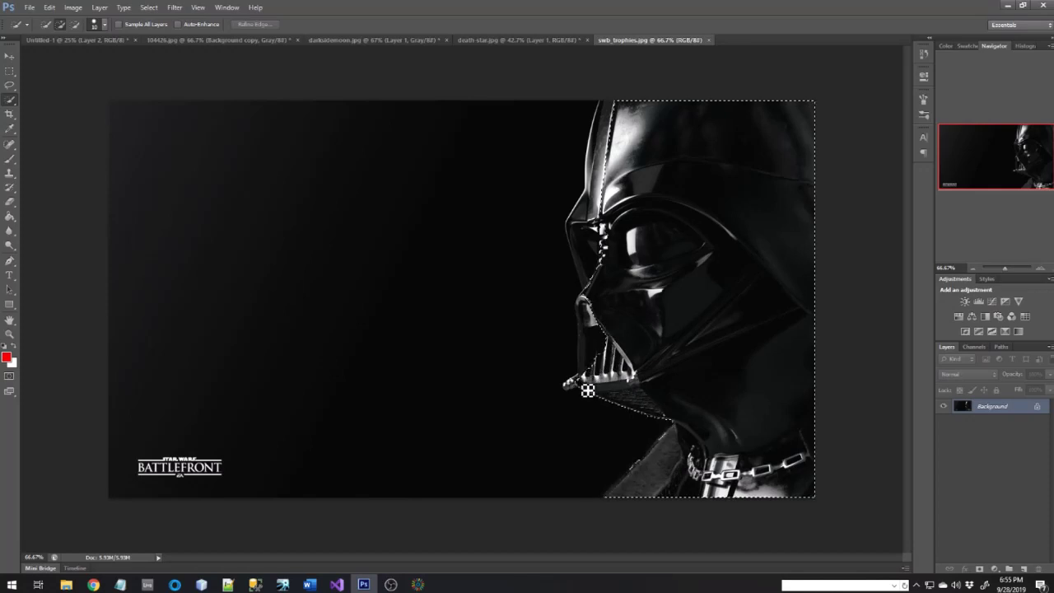
pyautogui.moveTo(590, 377); pyautogui.dragTo(591, 314)
pyautogui.moveTo(598, 275); pyautogui.dragTo(604, 254)
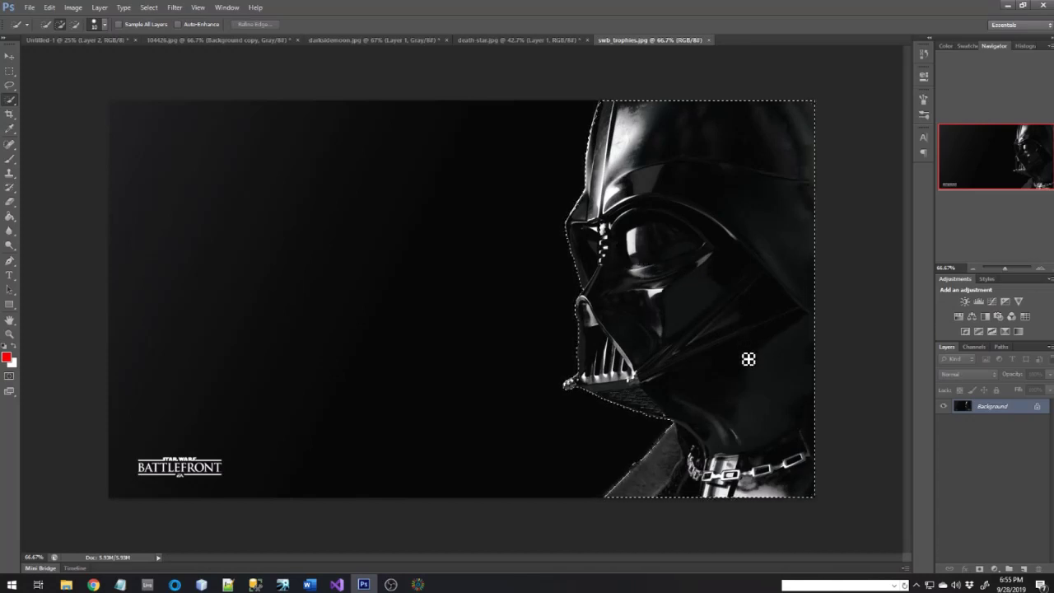
# Copy the selected Darth Vader figure to a new layer and move that layer into the Untitled-1 composition.
pyautogui.rightClick(702, 248)
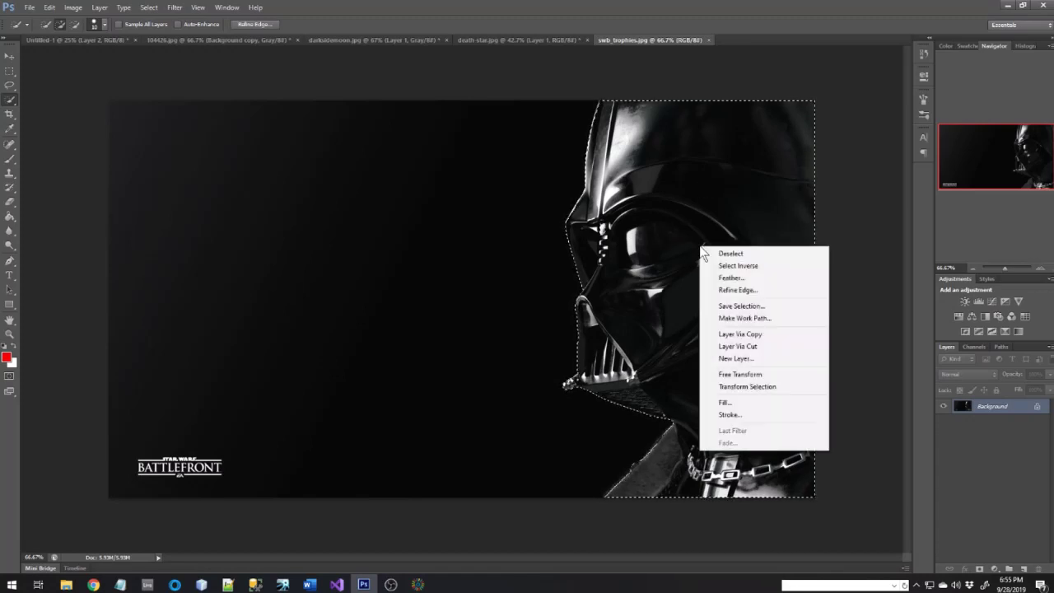
pyautogui.click(726, 335)
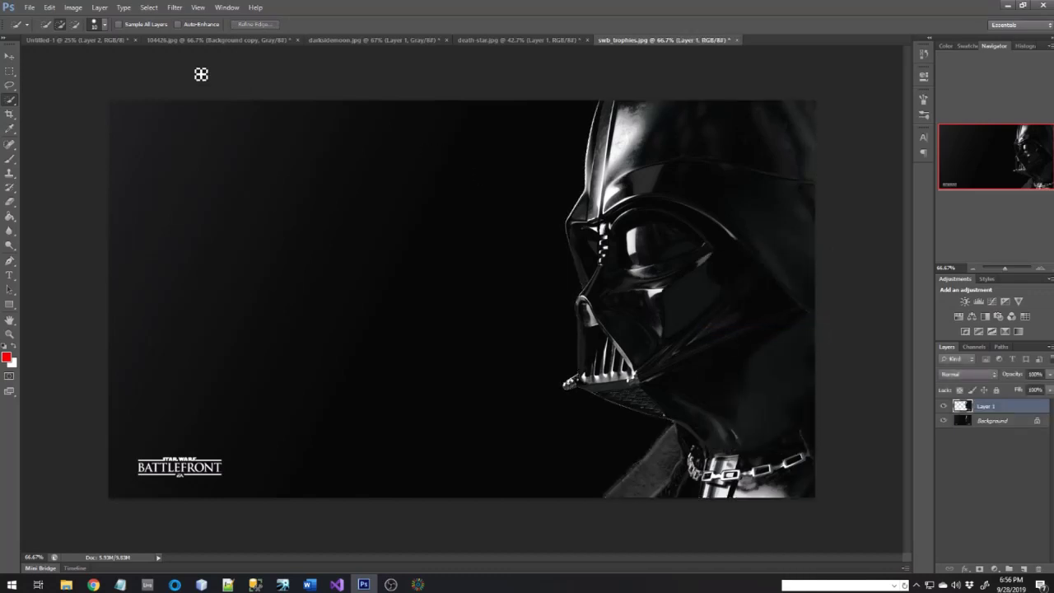
pyautogui.click(10, 55)
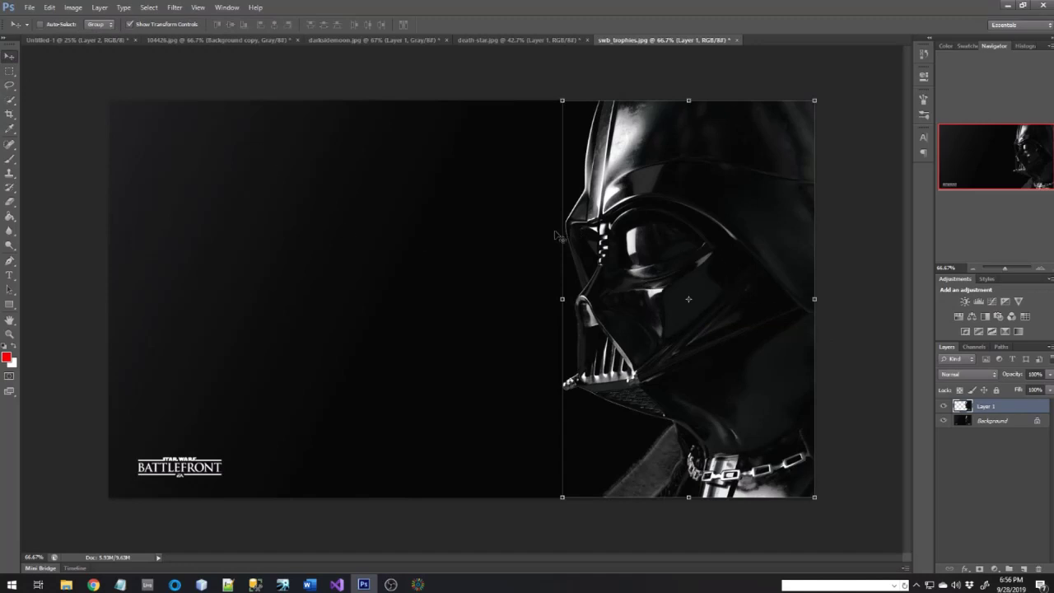
pyautogui.moveTo(554, 237); pyautogui.dragTo(417, 253)
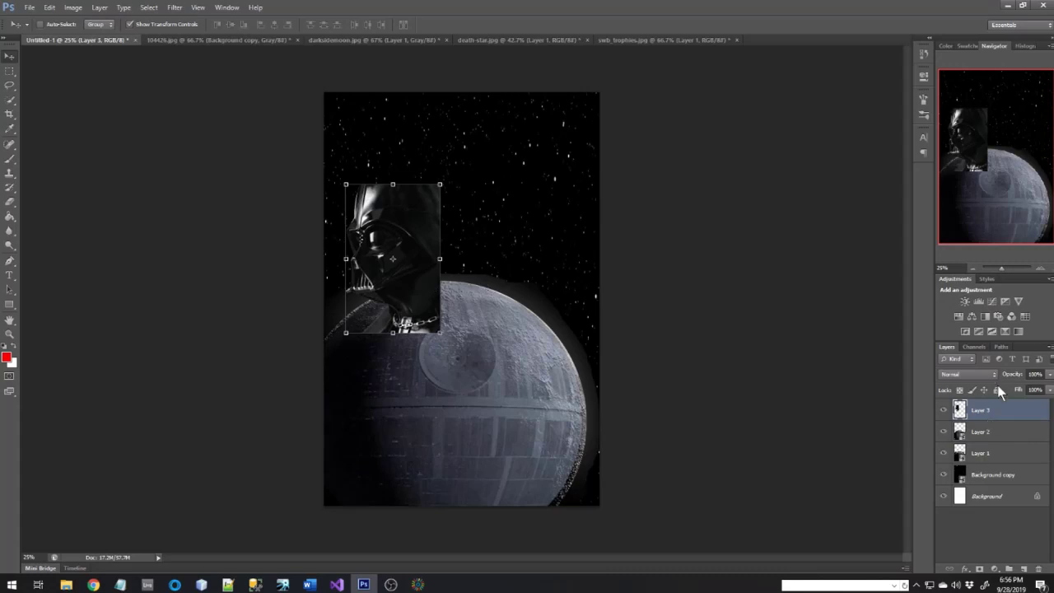
# Convert the Vader layer to a smart object, place it in the canvas's upper-left corner and scale it to about 146% width and 161% height.
pyautogui.rightClick(987, 412)
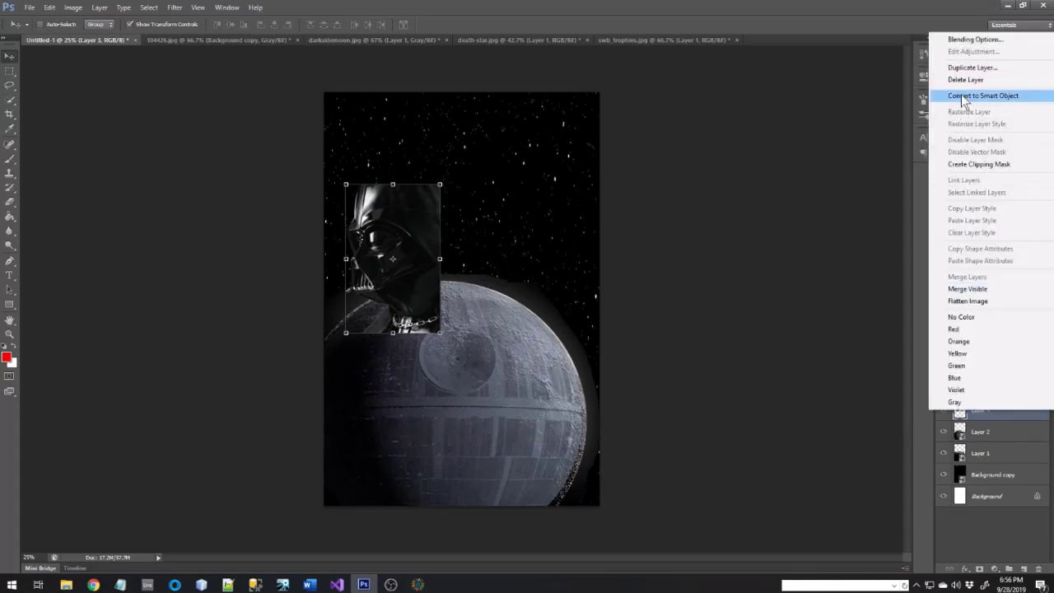
pyautogui.click(988, 95)
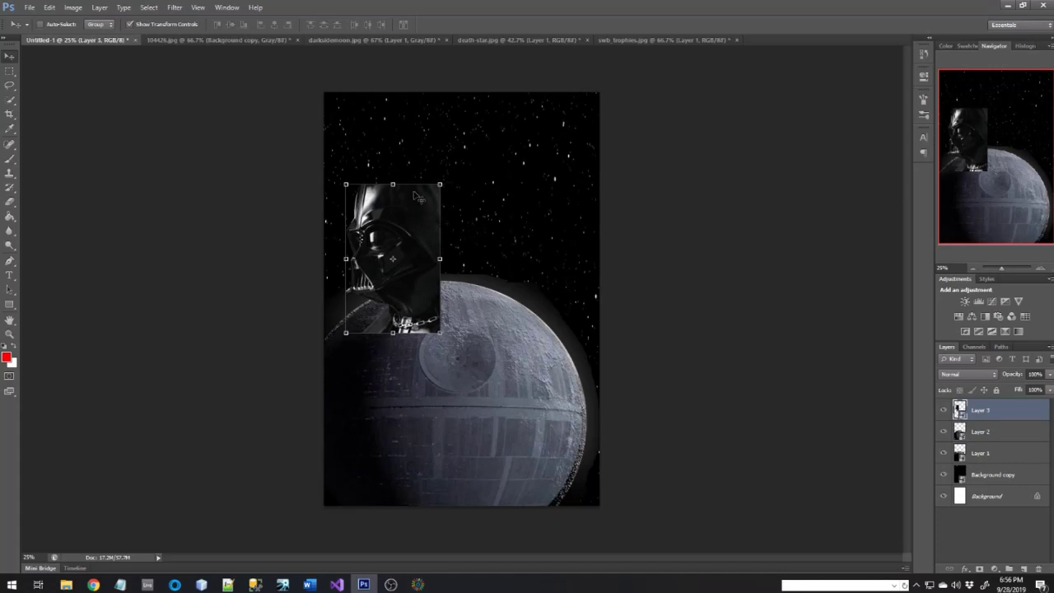
pyautogui.moveTo(416, 194); pyautogui.dragTo(394, 134)
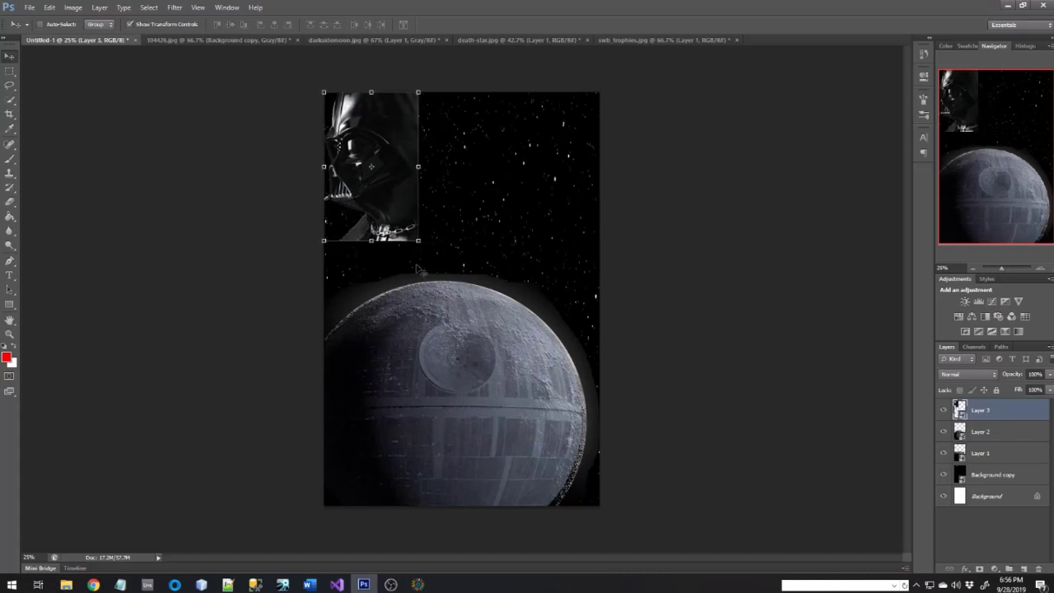
pyautogui.hotkey('ctrl', 't')
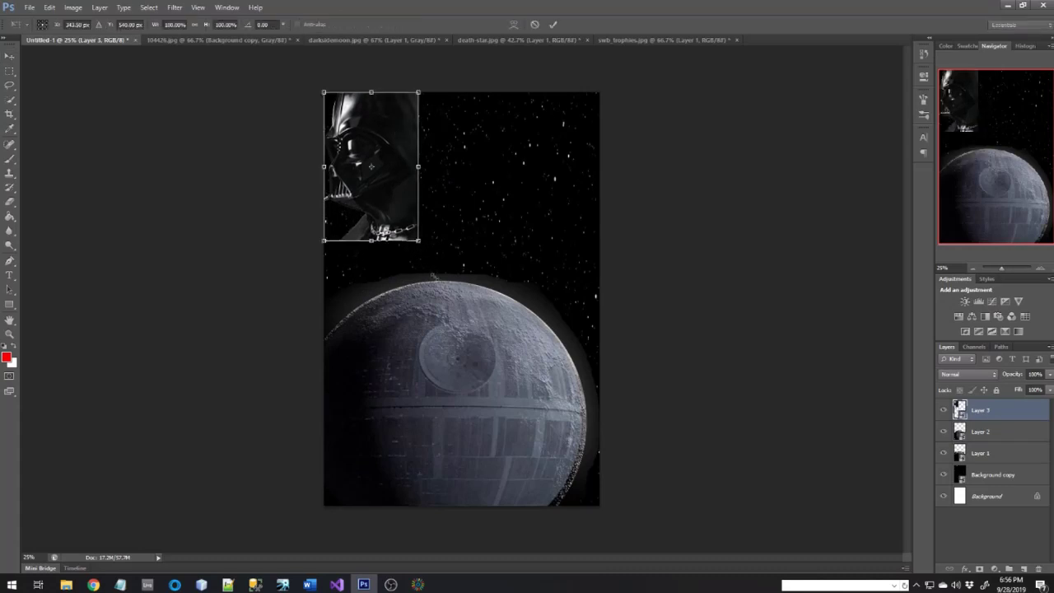
pyautogui.moveTo(419, 241); pyautogui.dragTo(463, 333)
pyautogui.press('Return')
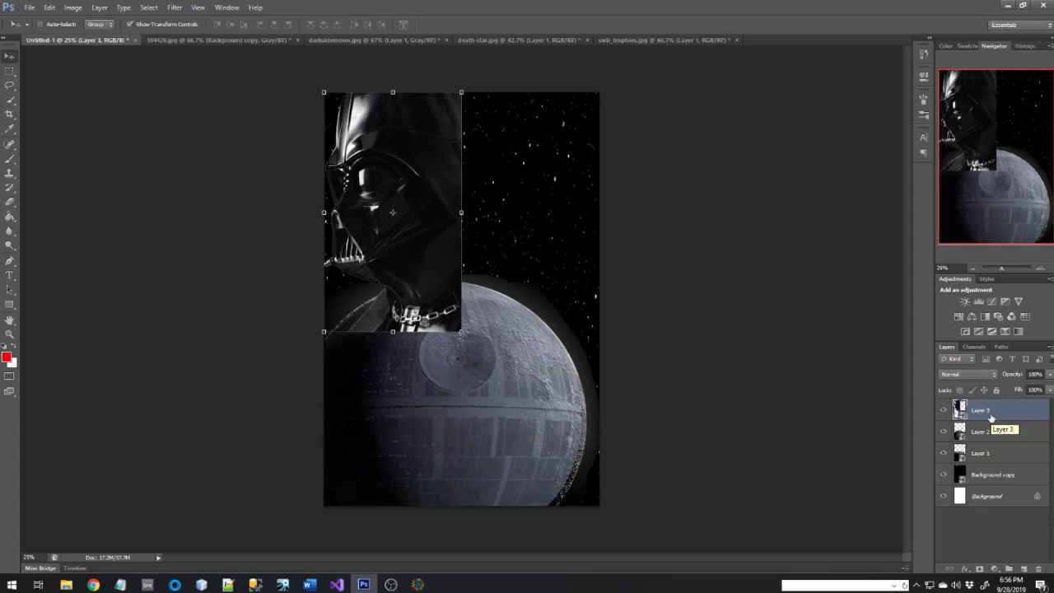
# Duplicate the Darth Vader layer and flip the copy horizontally so it mirrors the original across the canvas's upper-right half.
pyautogui.rightClick(991, 419)
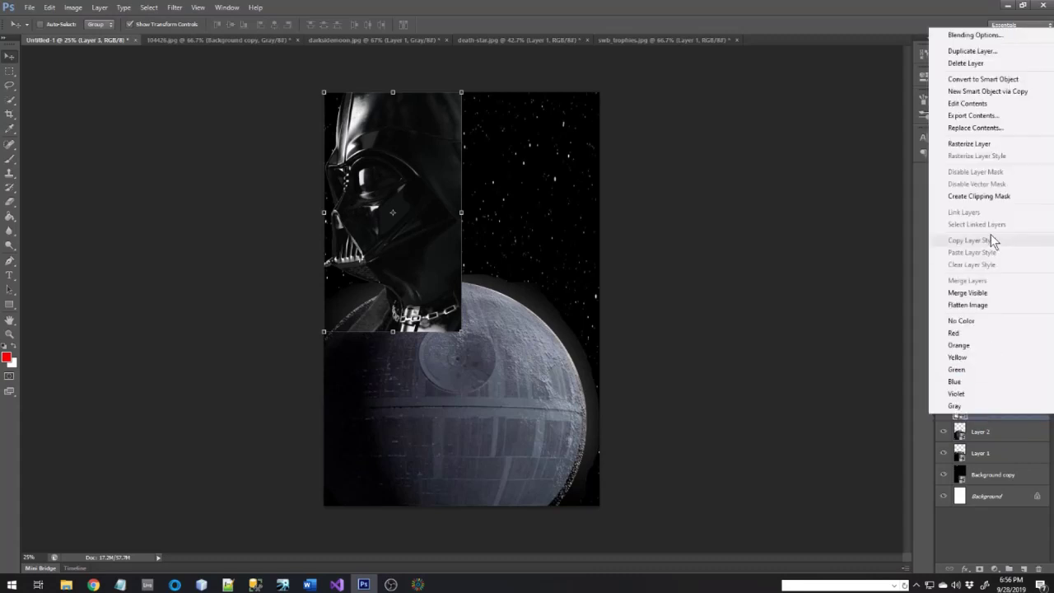
pyautogui.click(977, 51)
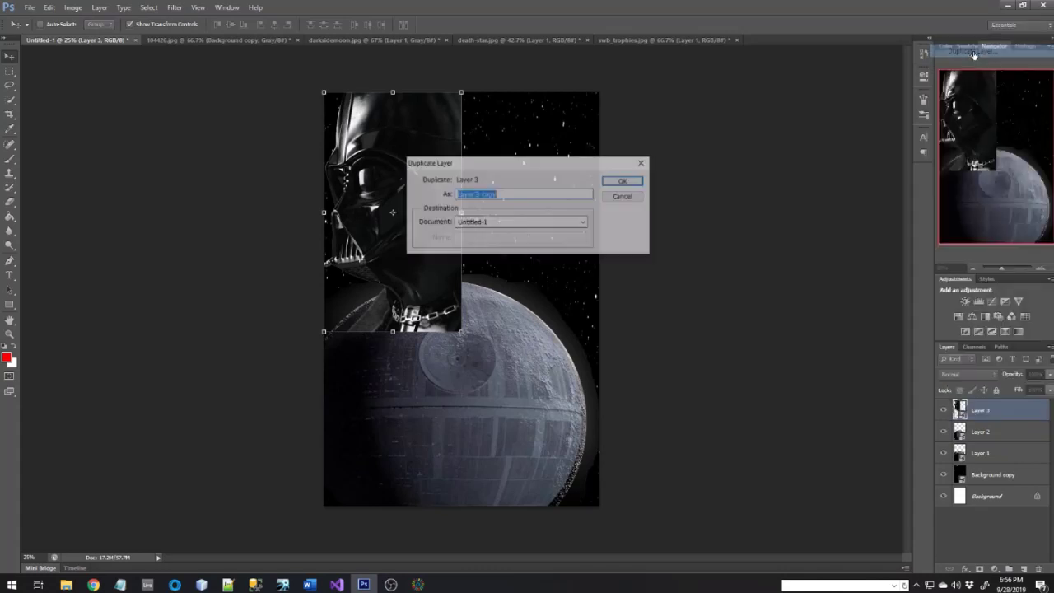
pyautogui.click(639, 184)
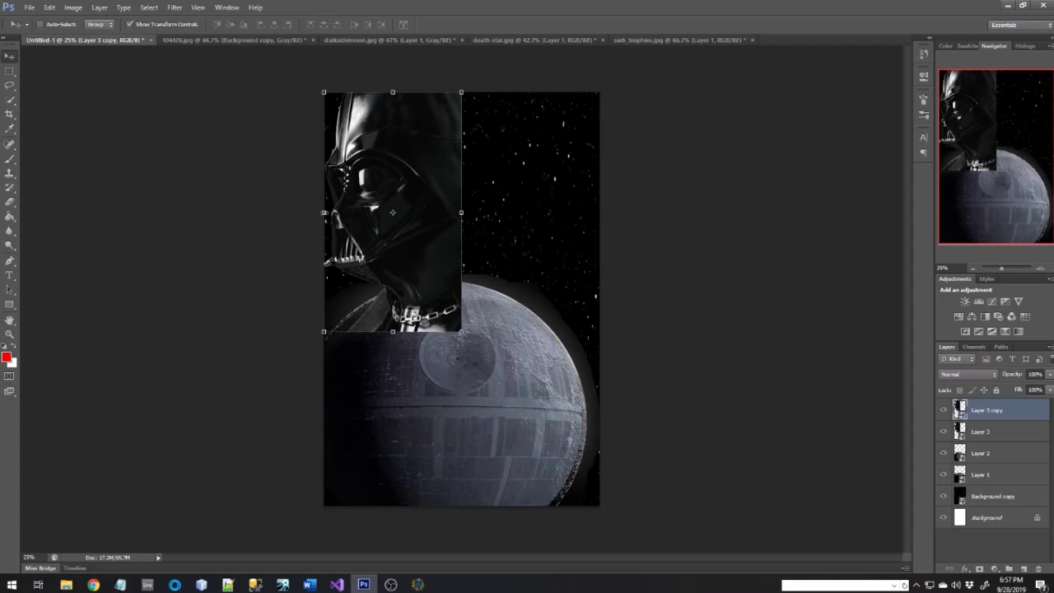
pyautogui.click(325, 212)
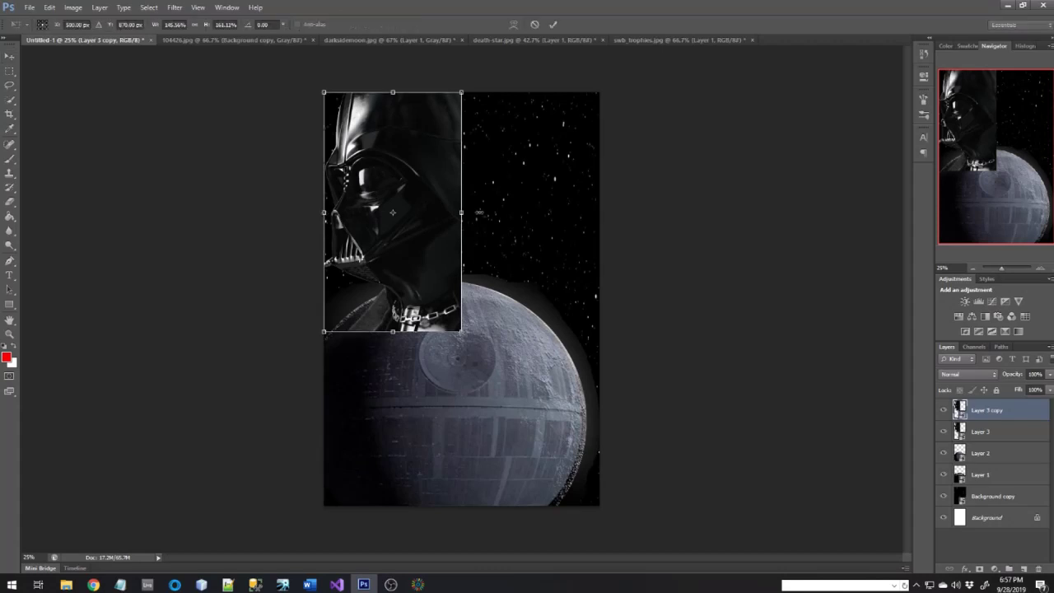
pyautogui.moveTo(552, 207); pyautogui.dragTo(601, 206)
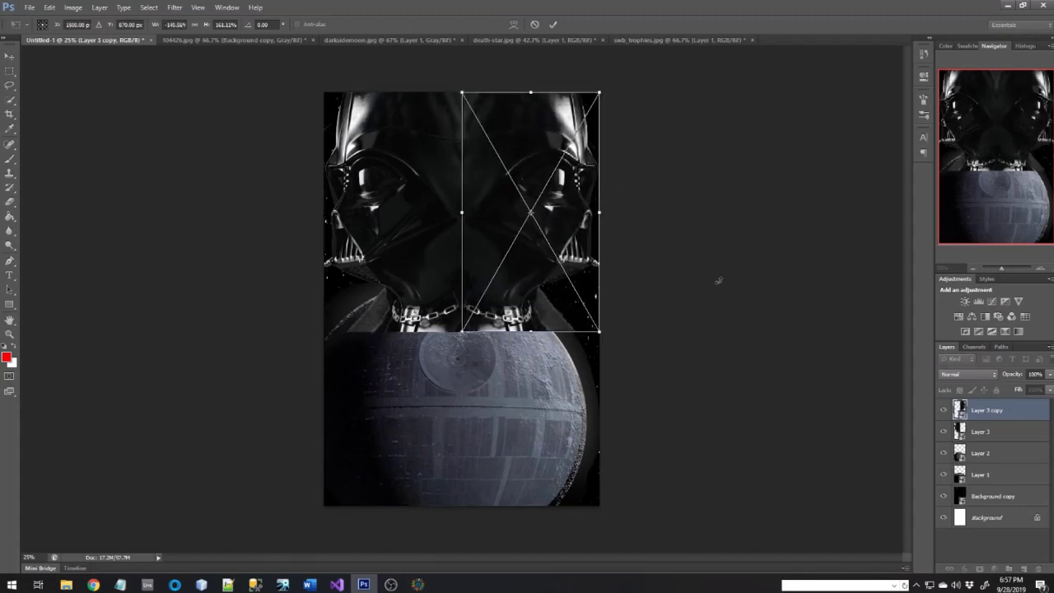
pyautogui.press('Return')
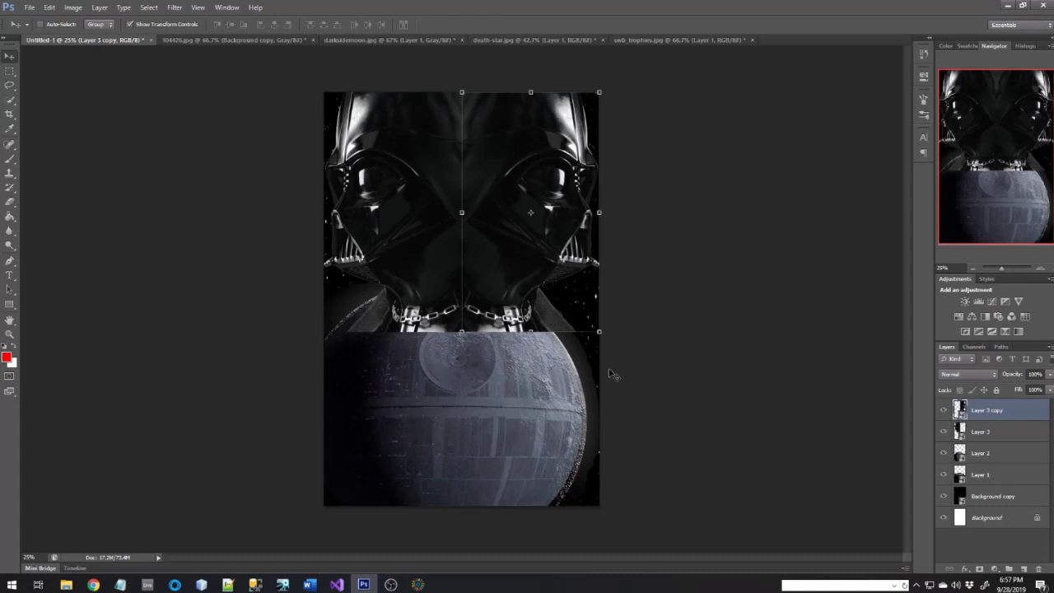
# Move both Darth Vader layers beneath the moon and Death Star layers and link the two Vader layers together.
pyautogui.keyDown('shift'); pyautogui.click(1000, 433); pyautogui.keyUp('shift')
pyautogui.moveTo(997, 412); pyautogui.dragTo(1000, 480)
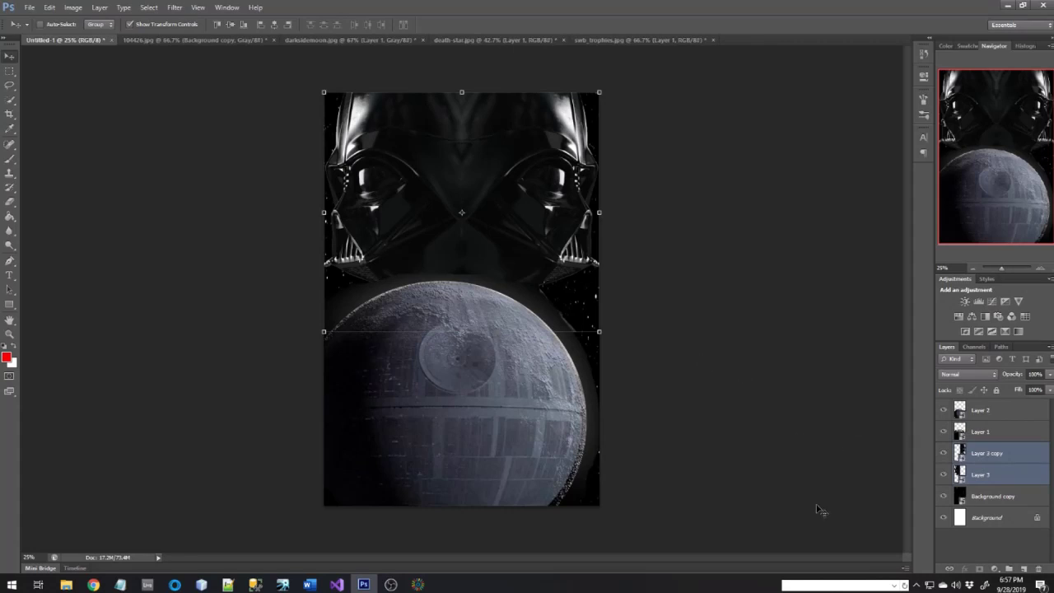
pyautogui.click(1020, 498)
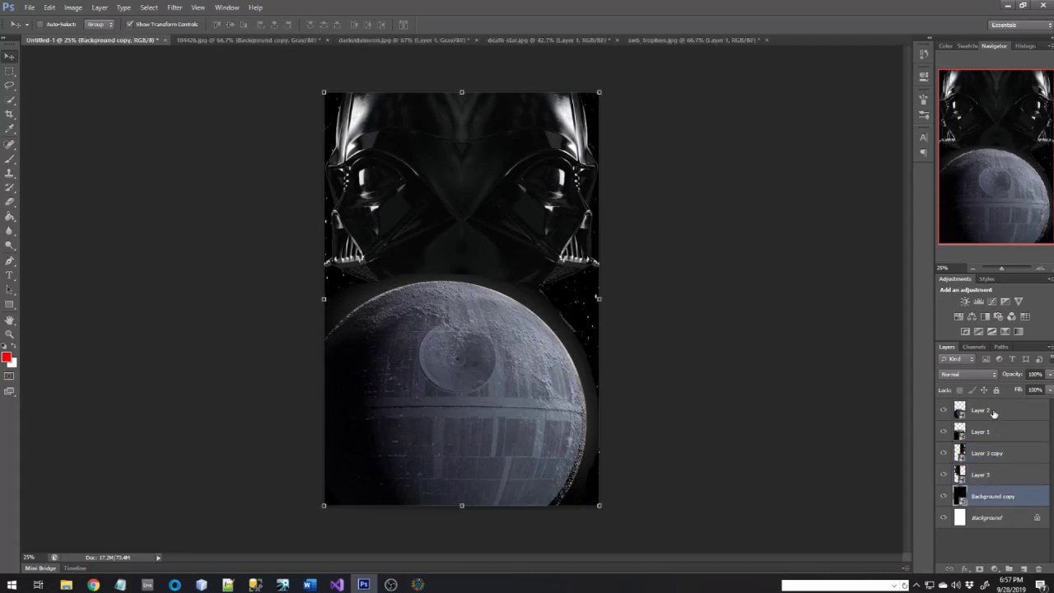
pyautogui.click(1000, 459)
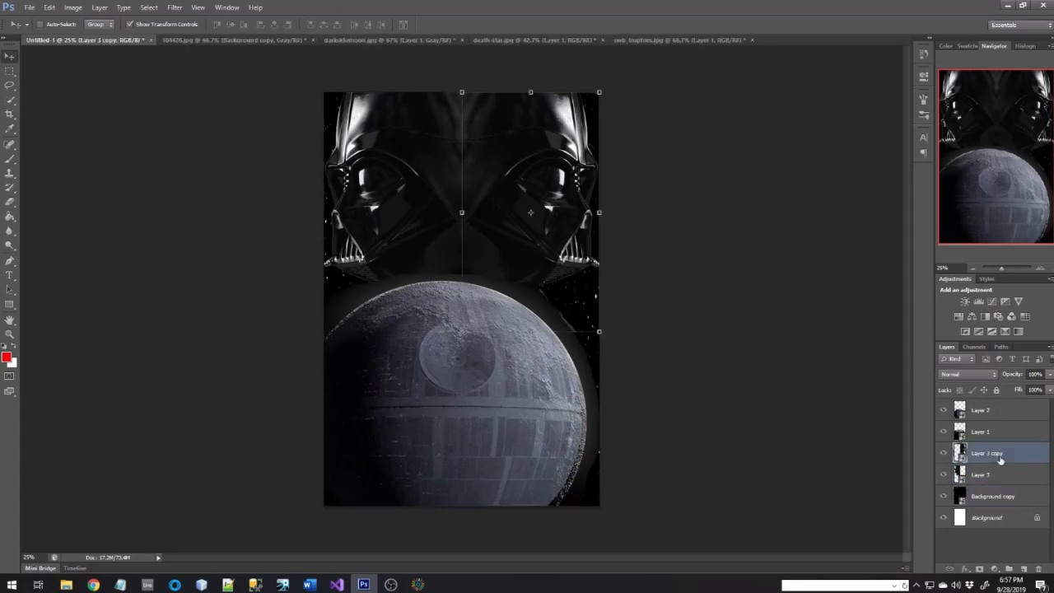
pyautogui.keyDown('shift'); pyautogui.click(1001, 476); pyautogui.keyUp('shift')
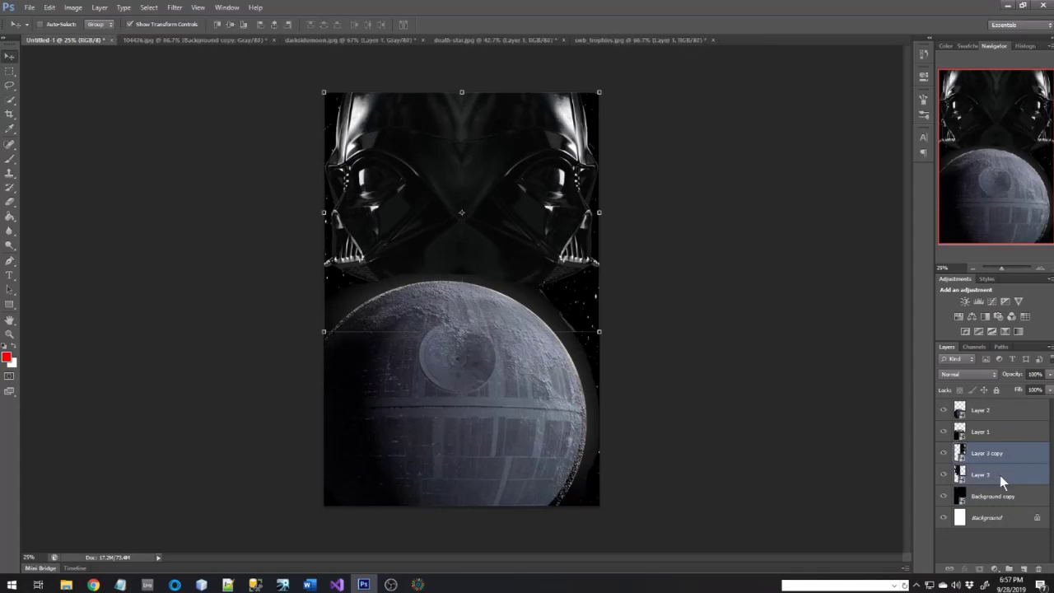
pyautogui.rightClick(1003, 482)
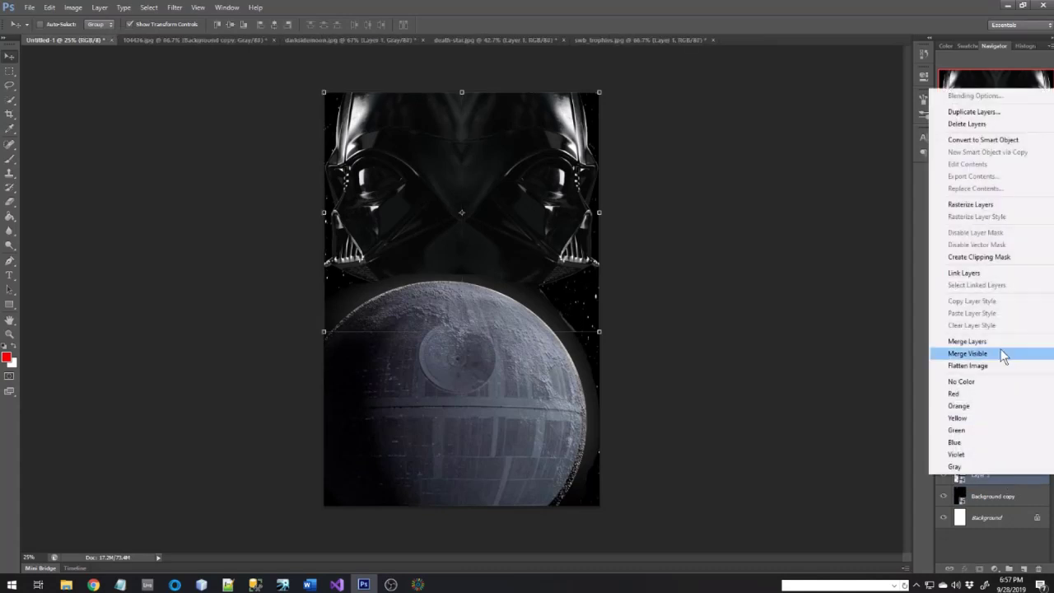
pyautogui.click(972, 273)
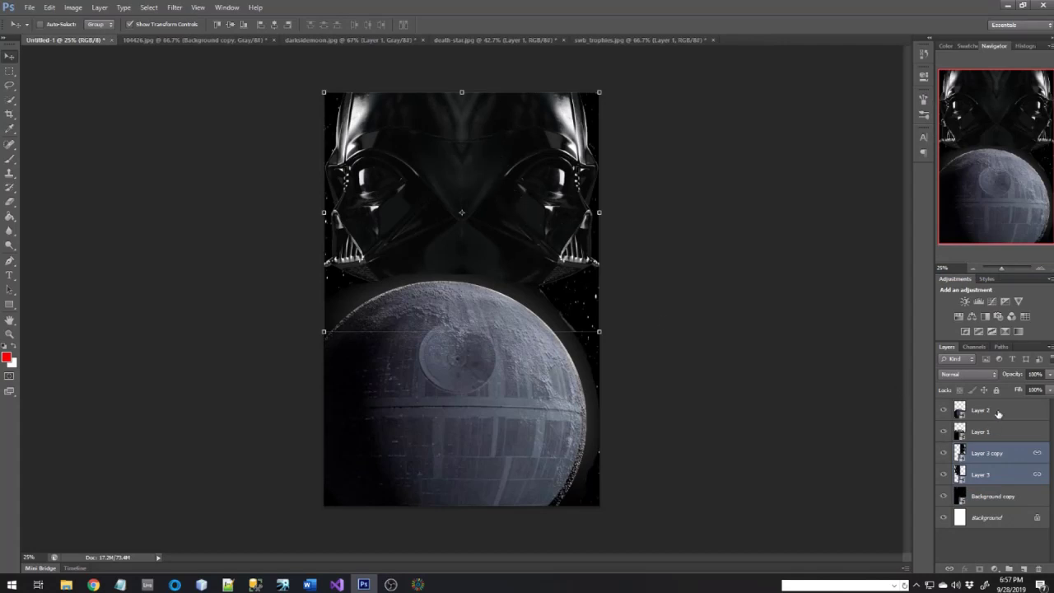
# Link the Death Star and moon layers and shift them together slightly down and to the right.
pyautogui.click(998, 415)
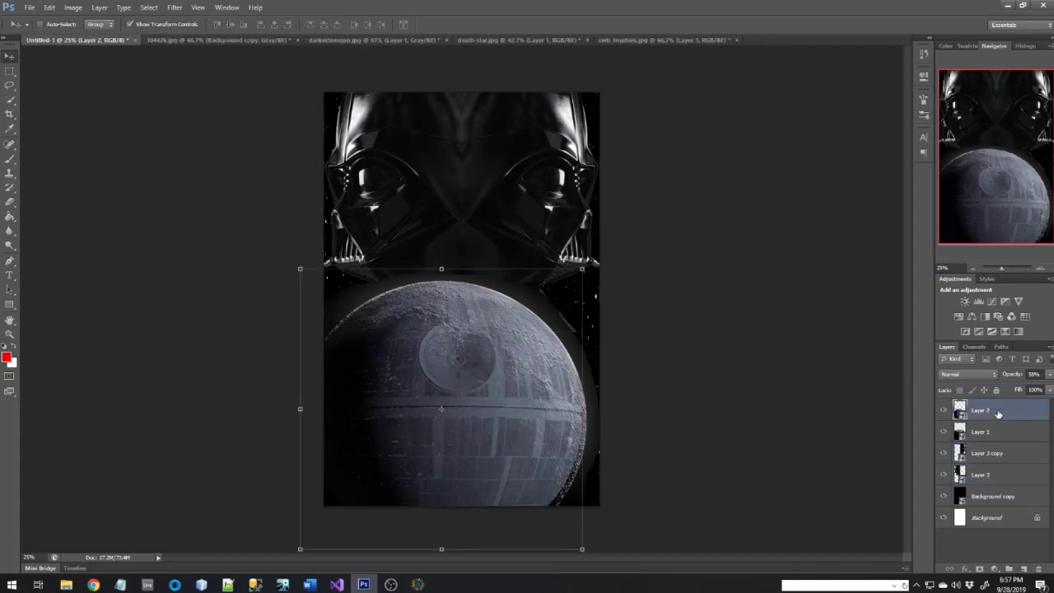
pyautogui.keyDown('ctrl'); pyautogui.click(991, 504); pyautogui.keyUp('ctrl')
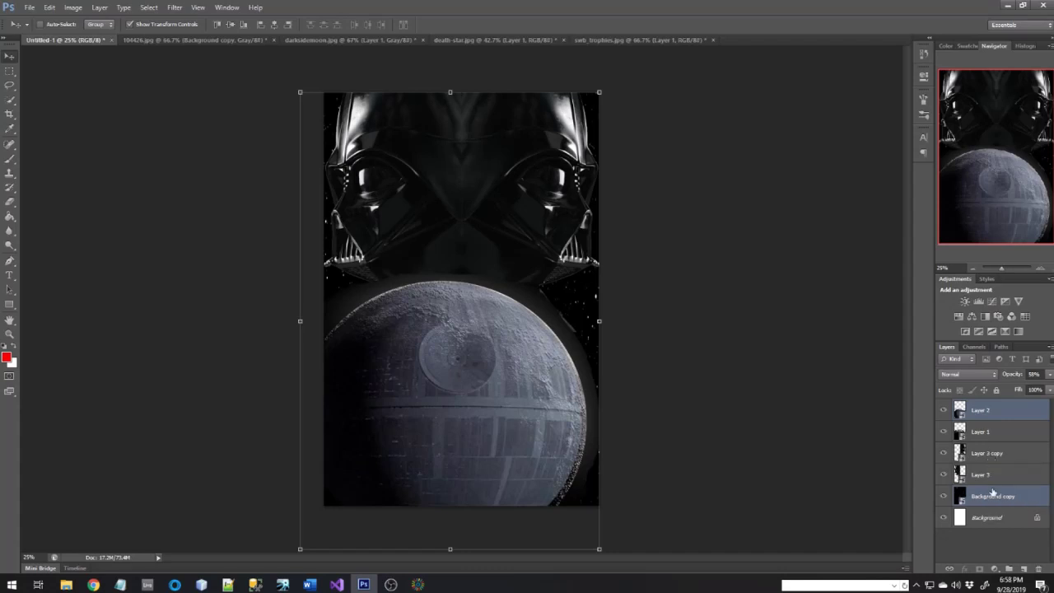
pyautogui.click(993, 433)
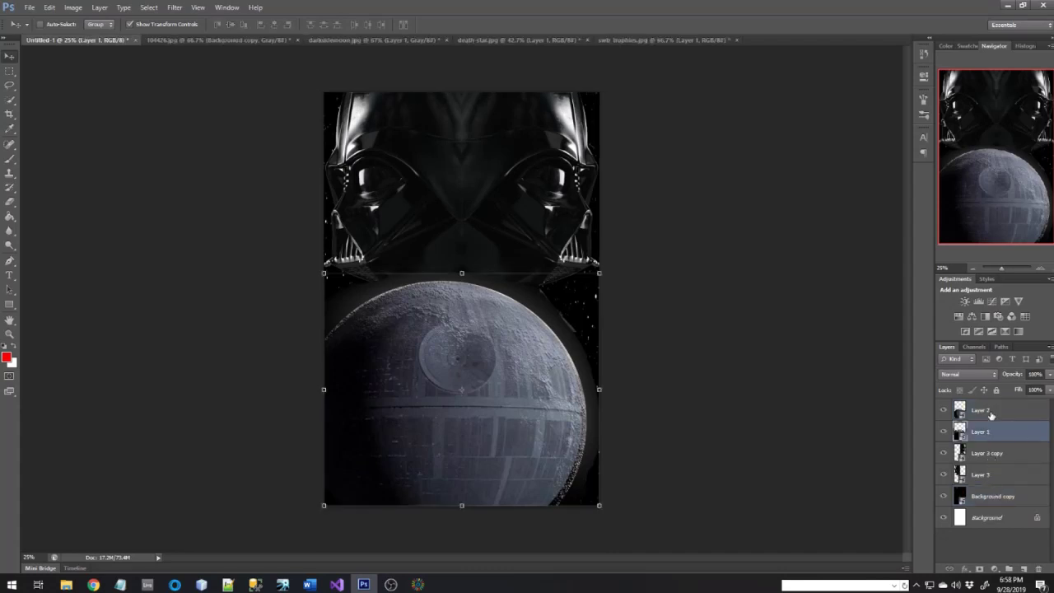
pyautogui.keyDown('shift'); pyautogui.click(991, 414); pyautogui.keyUp('shift')
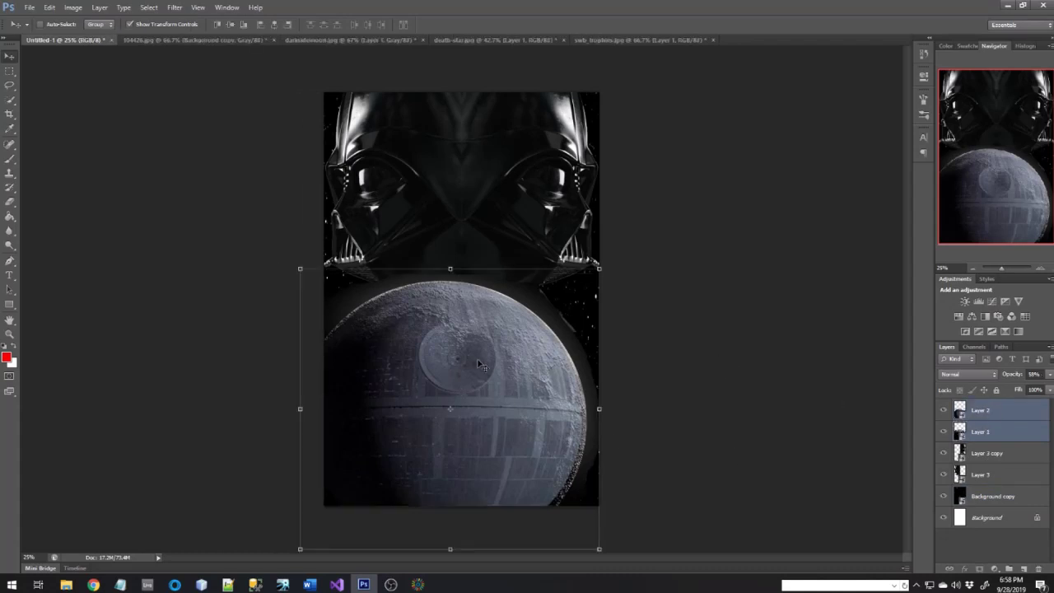
pyautogui.rightClick(1016, 410)
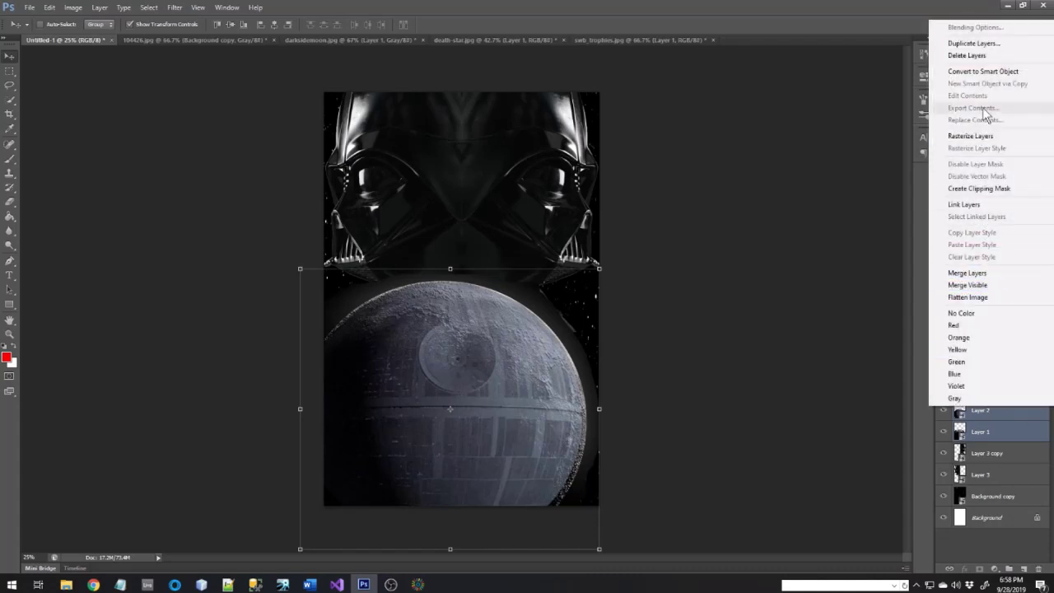
pyautogui.click(981, 208)
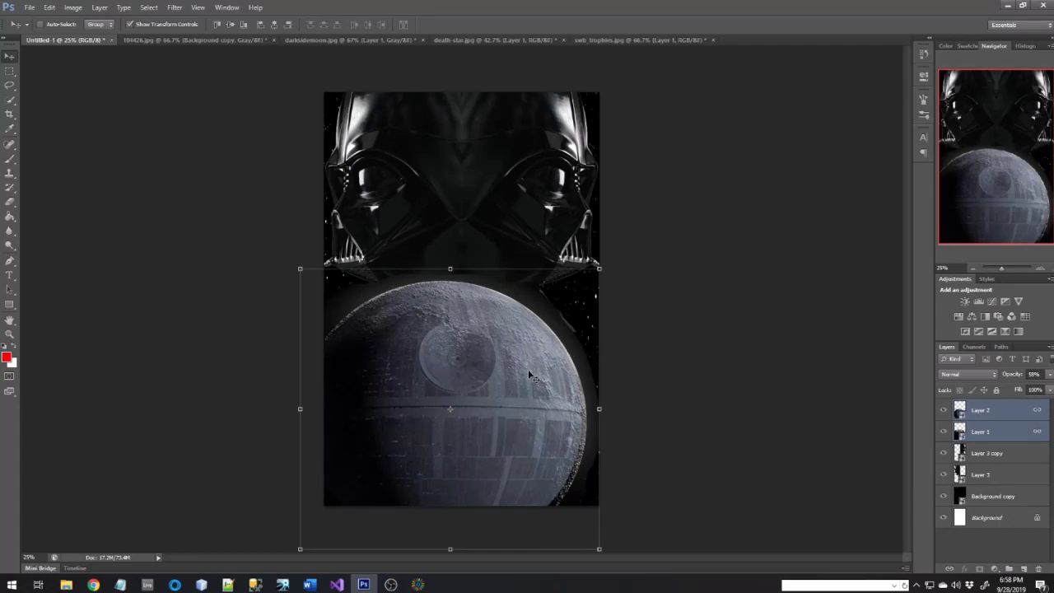
pyautogui.moveTo(530, 374)
pyautogui.mouseDown()
pyautogui.moveTo(528, 384)
pyautogui.moveTo(533, 362)
pyautogui.moveTo(532, 372)
pyautogui.moveTo(546, 366)
pyautogui.moveTo(531, 359)
pyautogui.mouseUp()
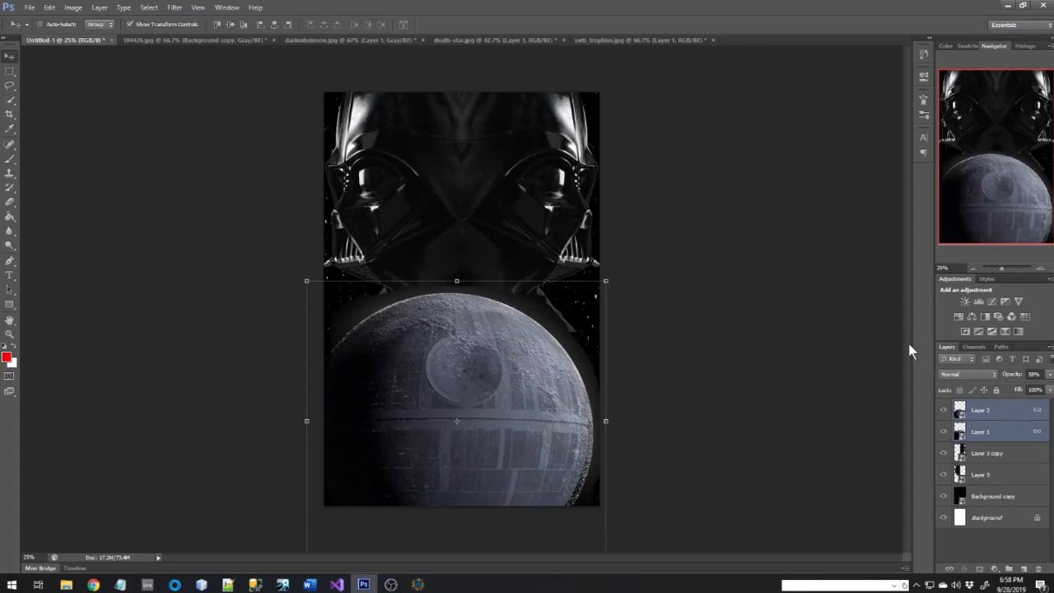
# In darksidemoon.jpg, delete the old moon cut-out layer and select the whole moon, including its dark side, with the Quick Selection tool.
pyautogui.click(372, 40)
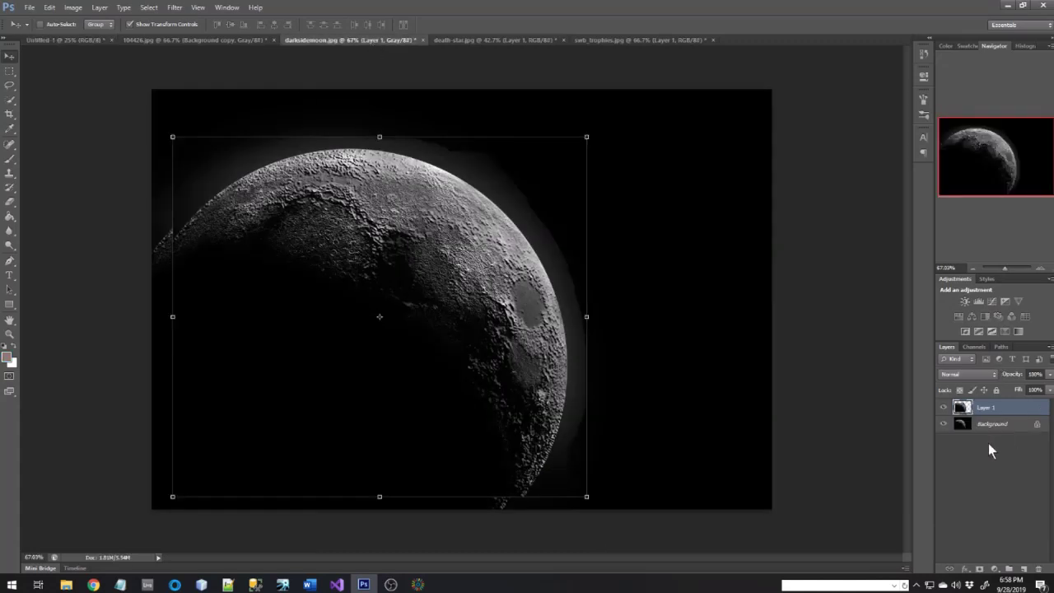
pyautogui.press('Delete')
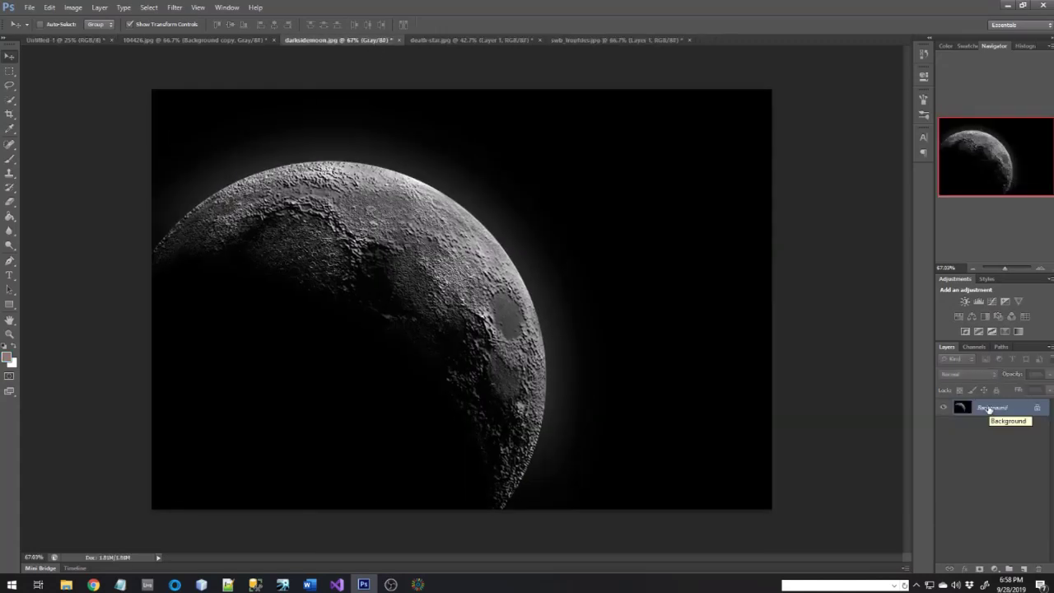
pyautogui.click(10, 99)
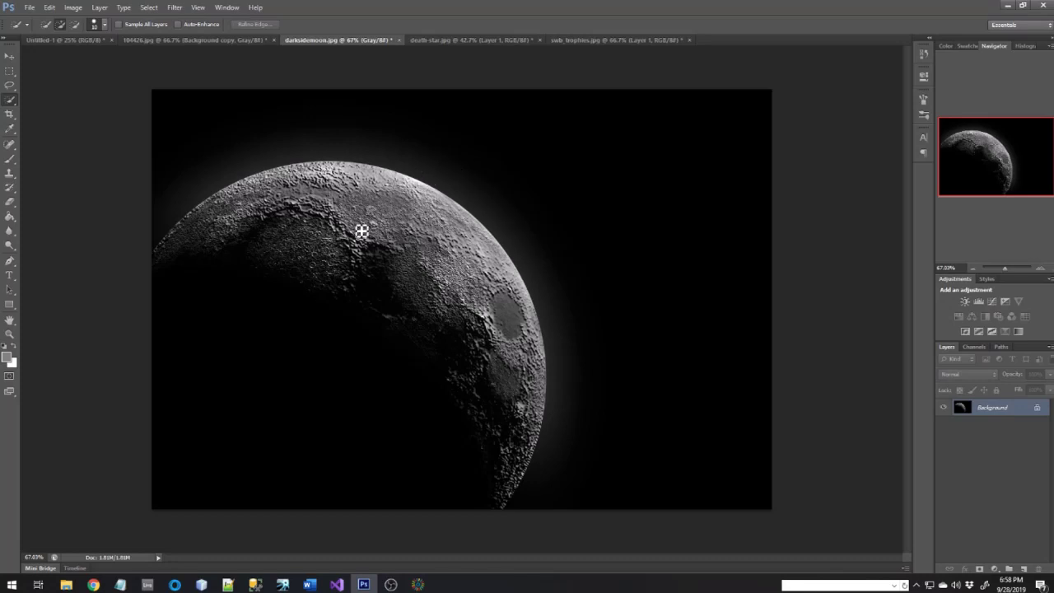
pyautogui.moveTo(329, 215); pyautogui.dragTo(311, 219)
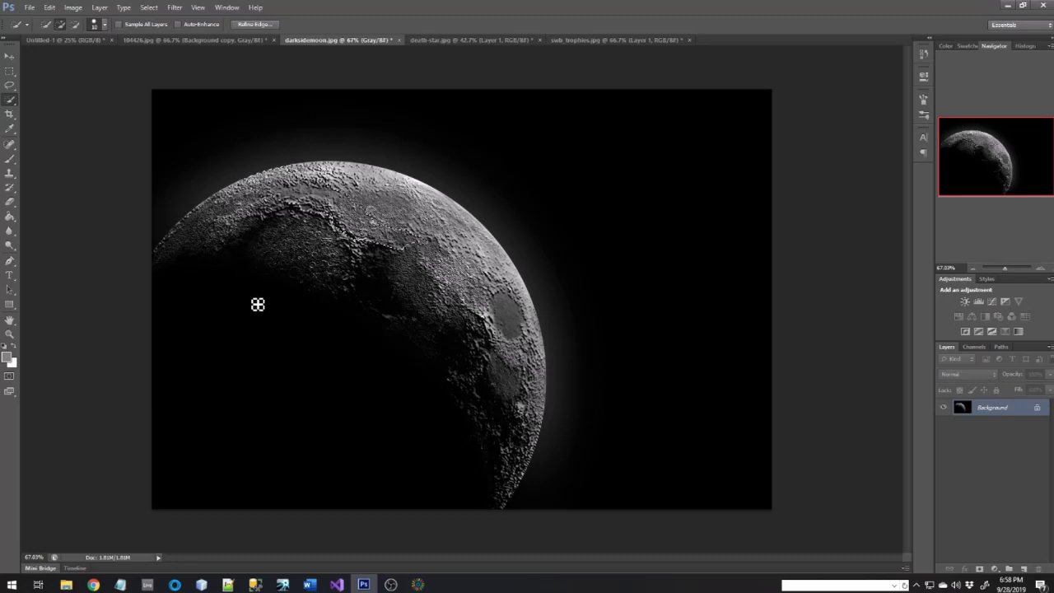
pyautogui.moveTo(259, 306)
pyautogui.mouseDown()
pyautogui.moveTo(307, 324)
pyautogui.moveTo(374, 296)
pyautogui.mouseUp()
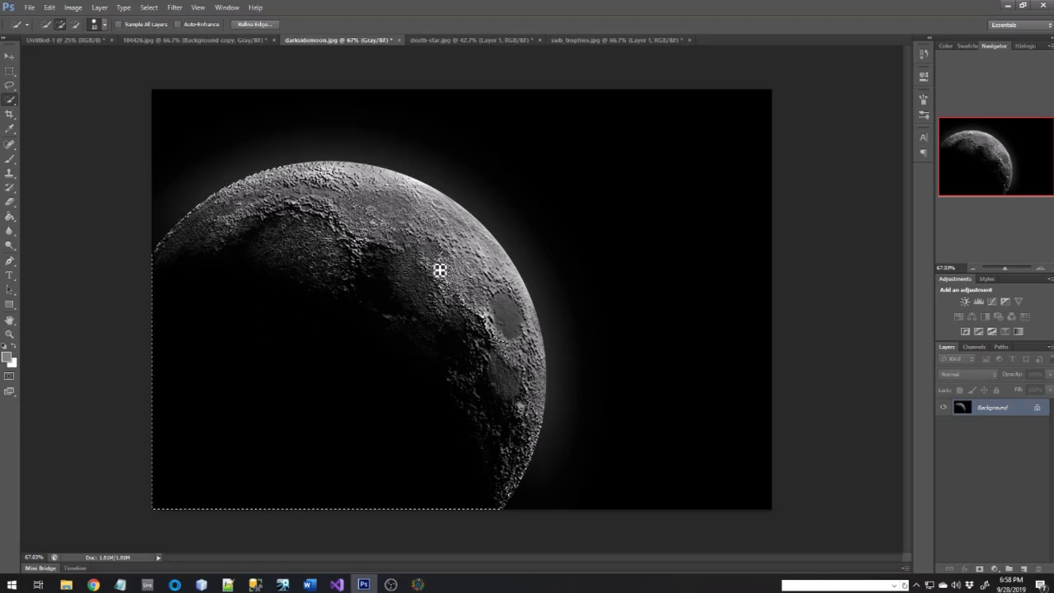
pyautogui.moveTo(440, 270)
pyautogui.mouseDown()
pyautogui.moveTo(466, 275)
pyautogui.moveTo(514, 314)
pyautogui.mouseUp()
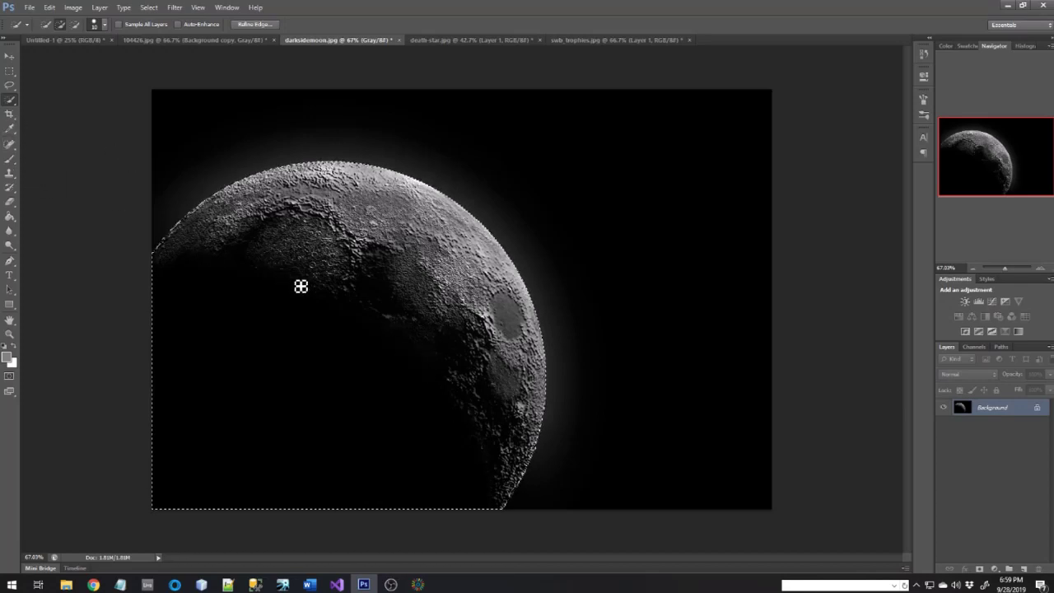
# Copy the selected moon to a new layer and switch to the Move tool.
pyautogui.rightClick(333, 295)
pyautogui.click(370, 384)
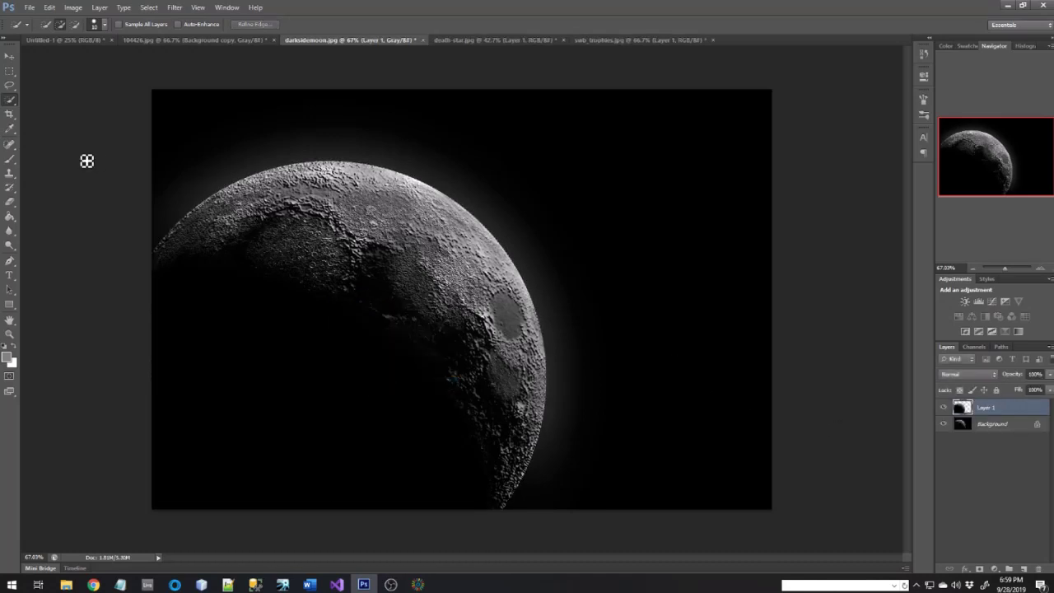
pyautogui.click(10, 56)
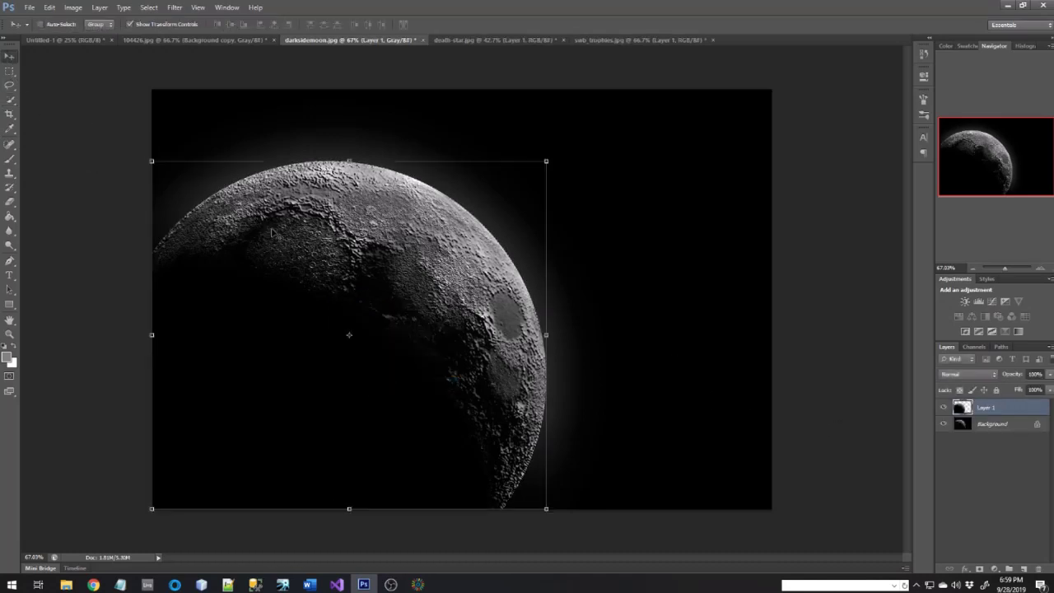
# Return to the Untitled-1 composition and unlink the Death Star and moon layers.
pyautogui.click(80, 41)
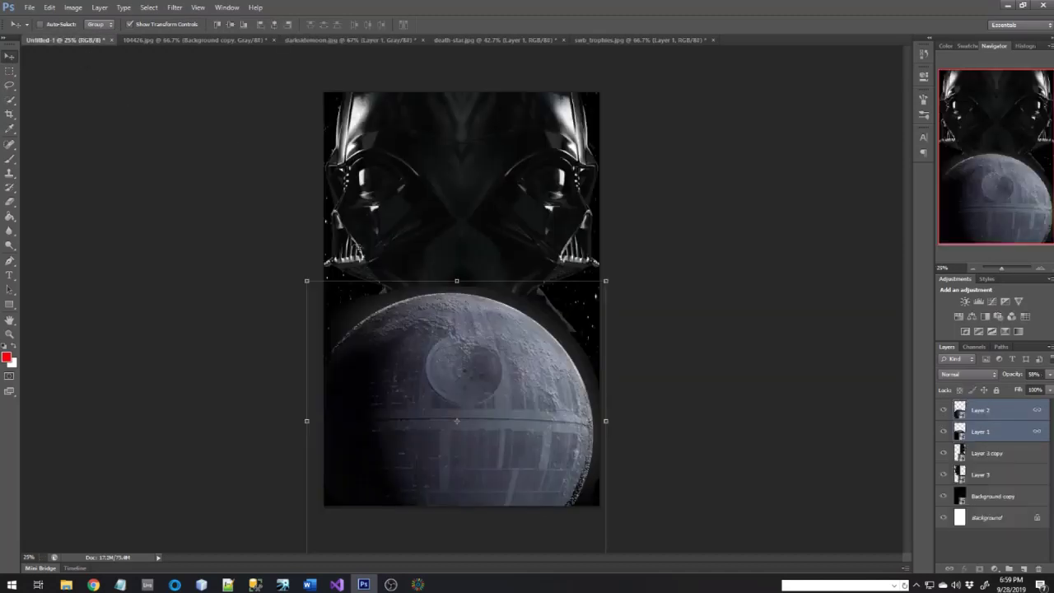
pyautogui.rightClick(1019, 434)
pyautogui.click(959, 229)
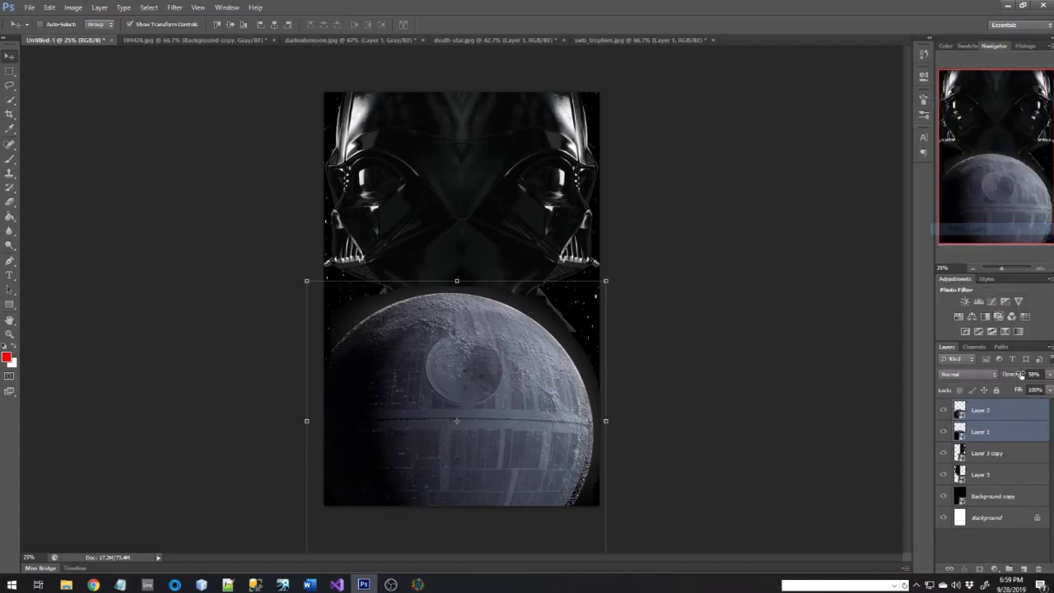
# Compare the Death Star layer and the moon layer by toggling the visibility of each off and on.
pyautogui.click(1015, 434)
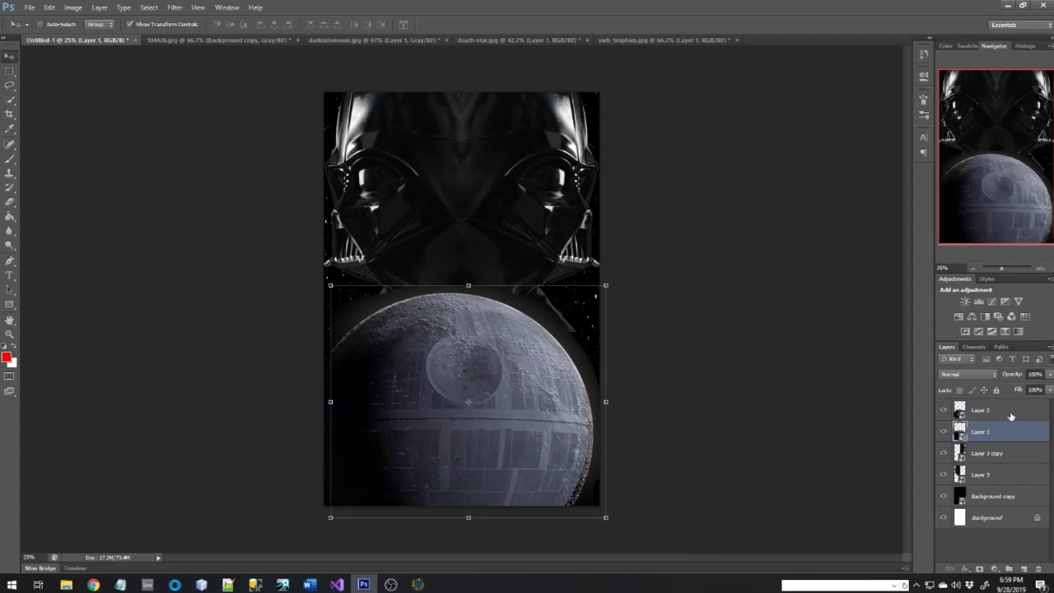
pyautogui.click(1012, 414)
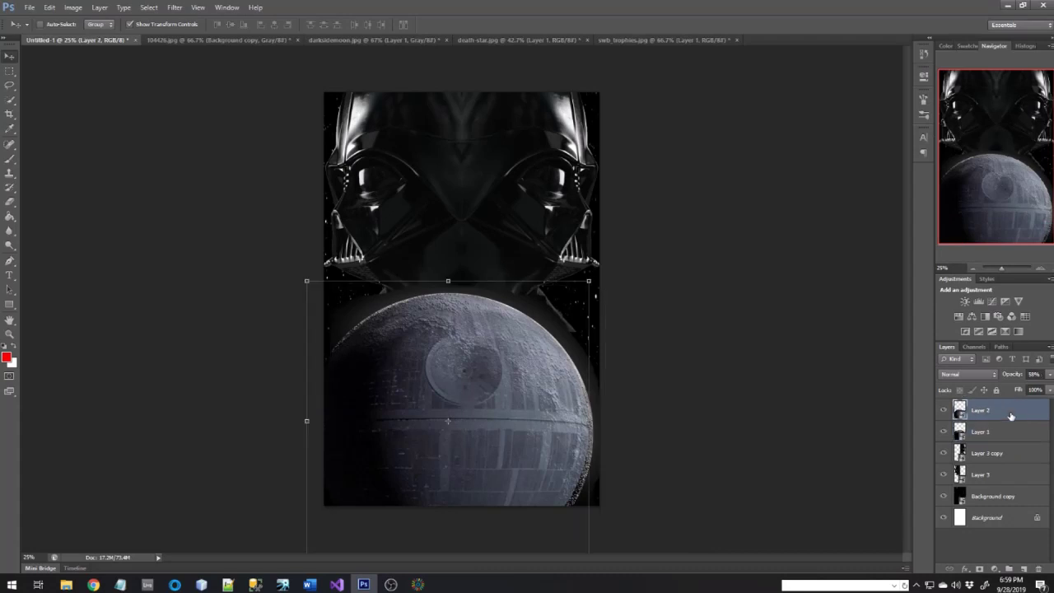
pyautogui.click(943, 410)
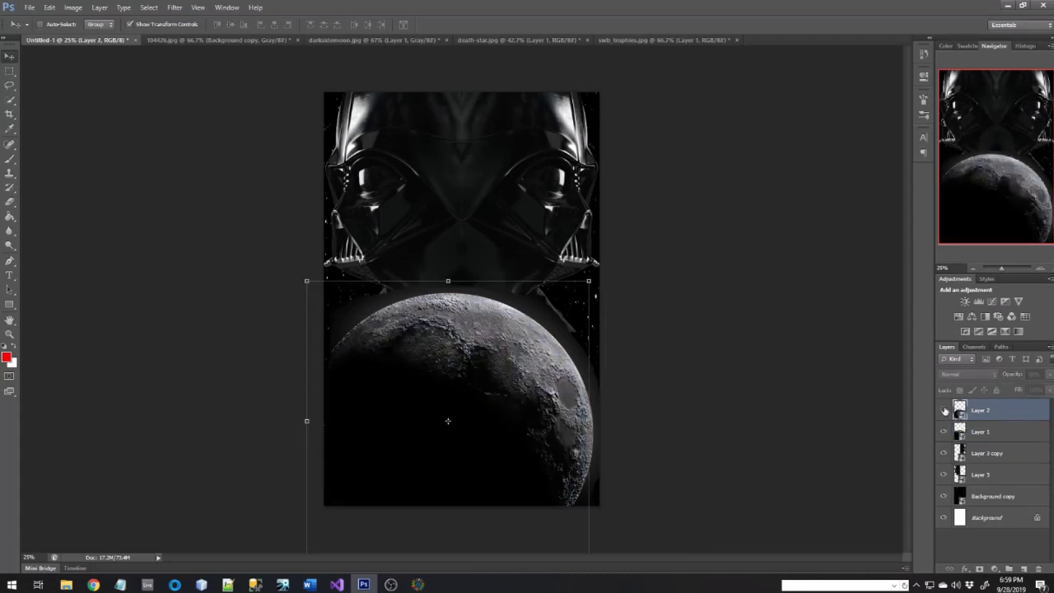
pyautogui.click(944, 410)
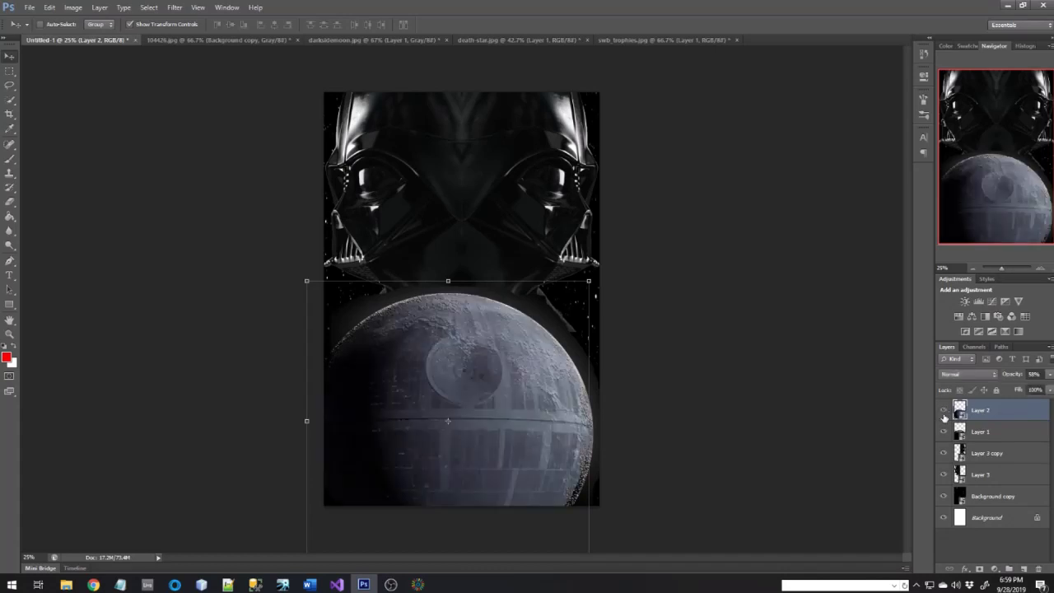
pyautogui.click(944, 433)
pyautogui.click(944, 433)
pyautogui.click(944, 434)
pyautogui.click(944, 433)
pyautogui.click(944, 434)
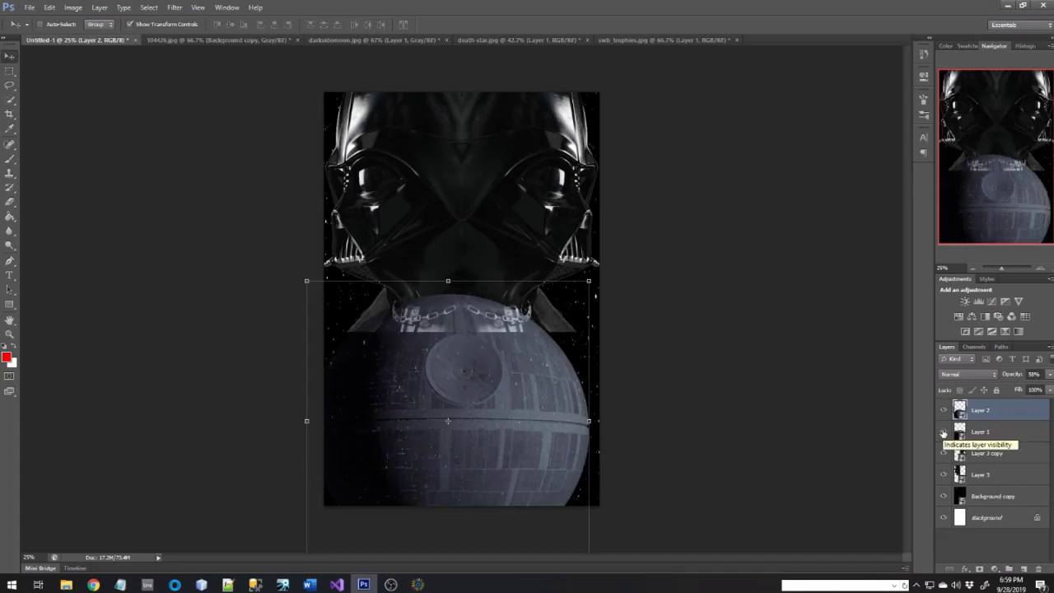
pyautogui.click(944, 433)
pyautogui.click(944, 434)
pyautogui.click(944, 434)
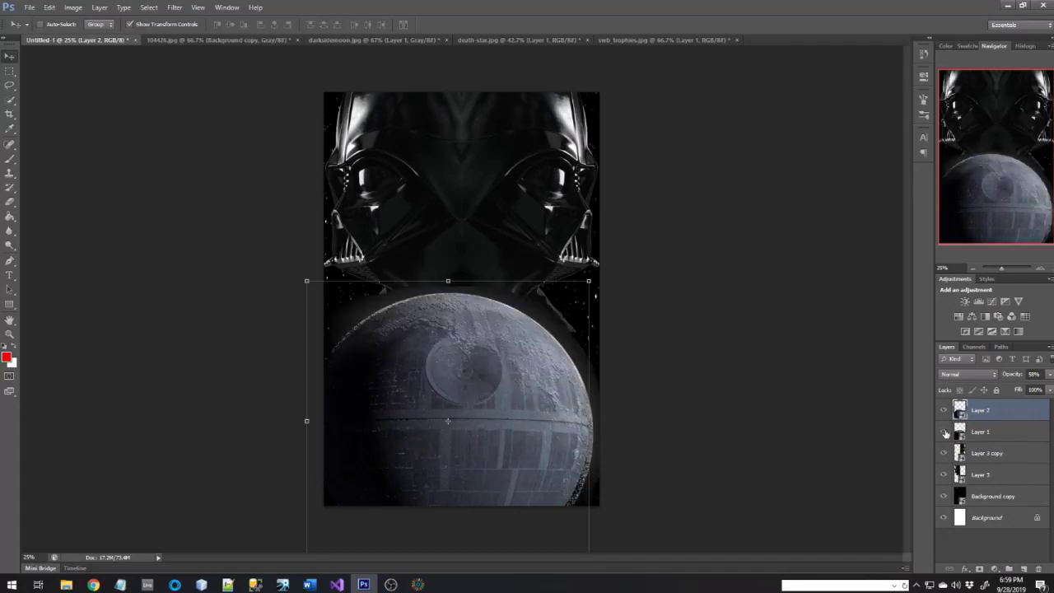
# Check the old moon layer, Layer 1, by toggling its visibility off and on, and delete it from the composition.
pyautogui.click(944, 433)
pyautogui.click(944, 433)
pyautogui.click(991, 434)
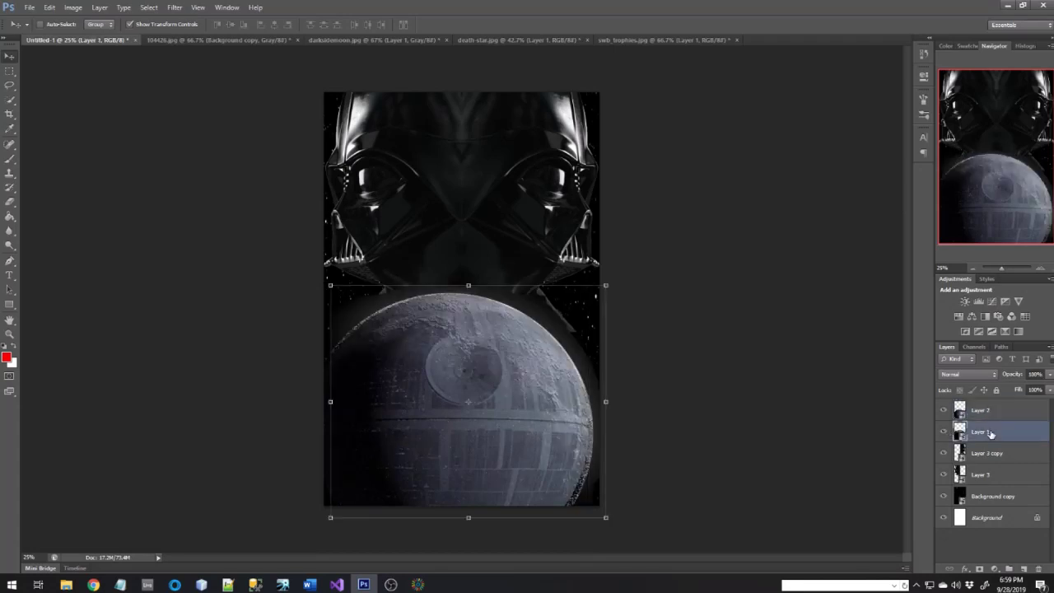
pyautogui.press('Delete')
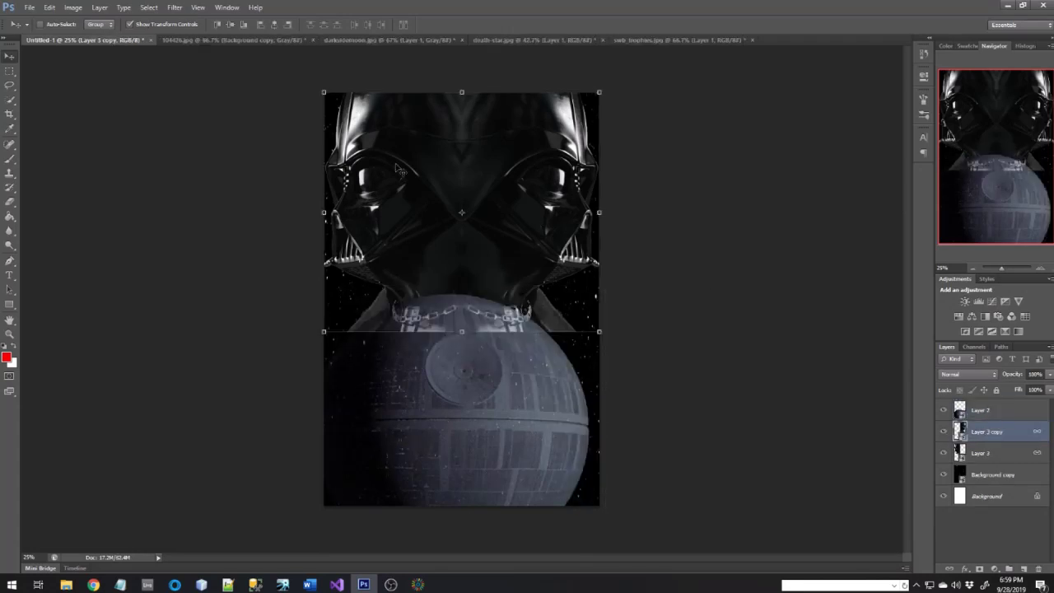
# Bring the new moon cut-out from darksidemoon.jpg into Untitled-1, place it over the Death Star and convert it to a smart object.
pyautogui.click(355, 41)
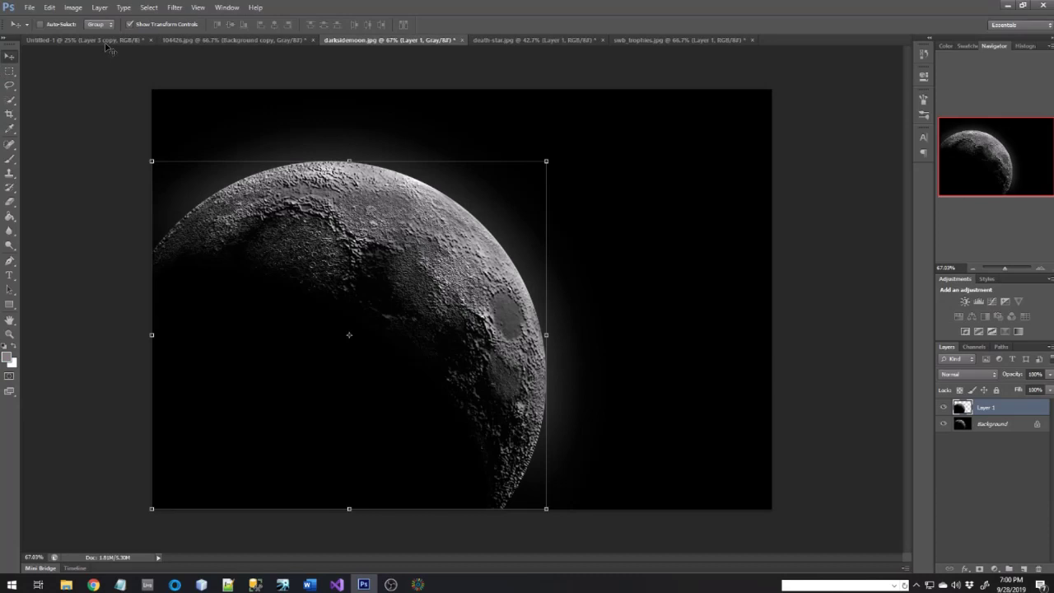
pyautogui.moveTo(107, 46); pyautogui.dragTo(480, 273)
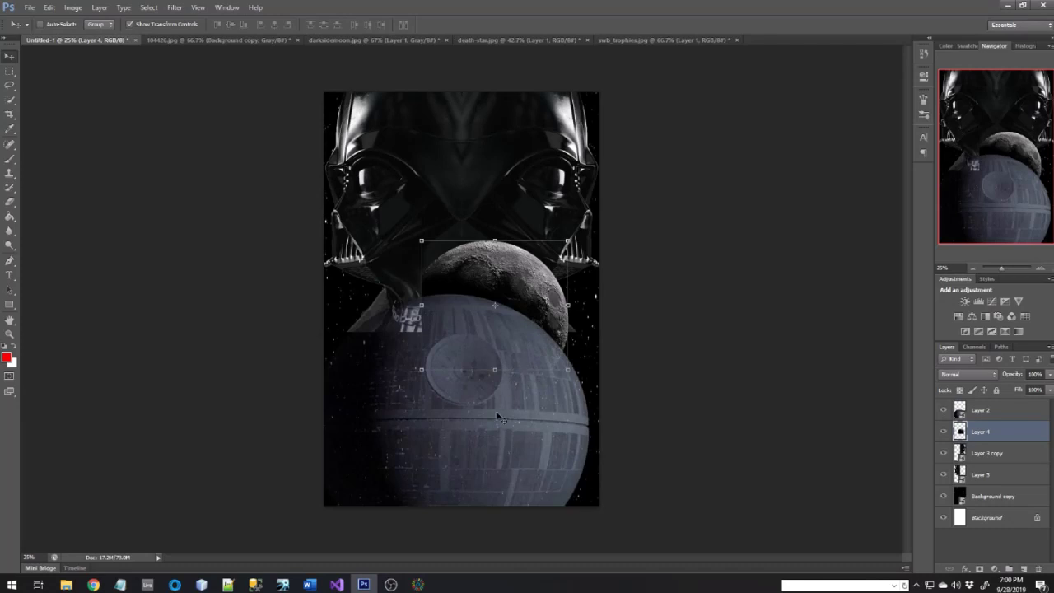
pyautogui.moveTo(522, 309); pyautogui.dragTo(488, 419)
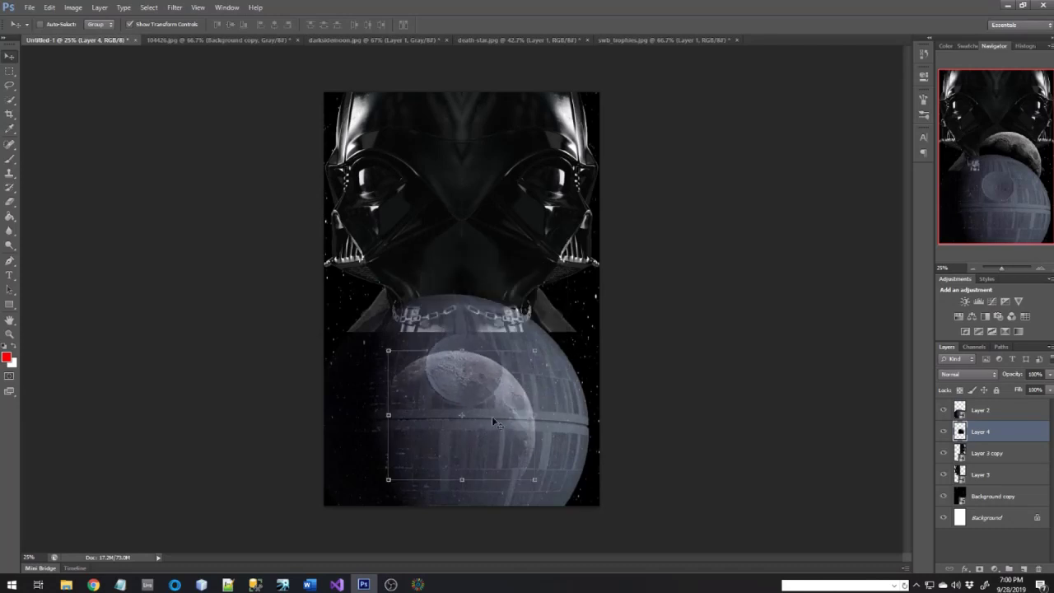
pyautogui.rightClick(998, 432)
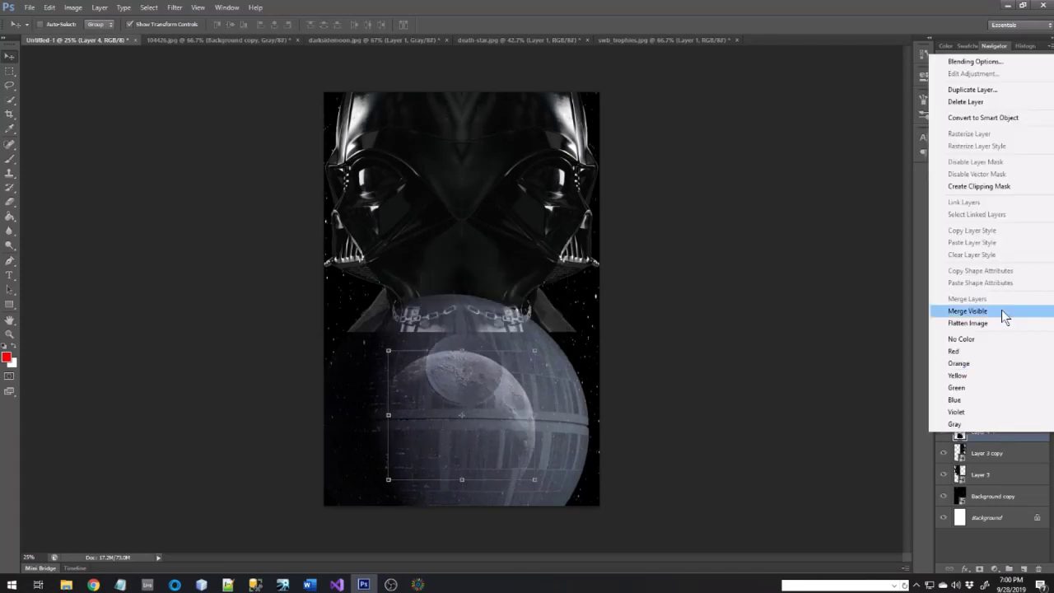
pyautogui.click(987, 117)
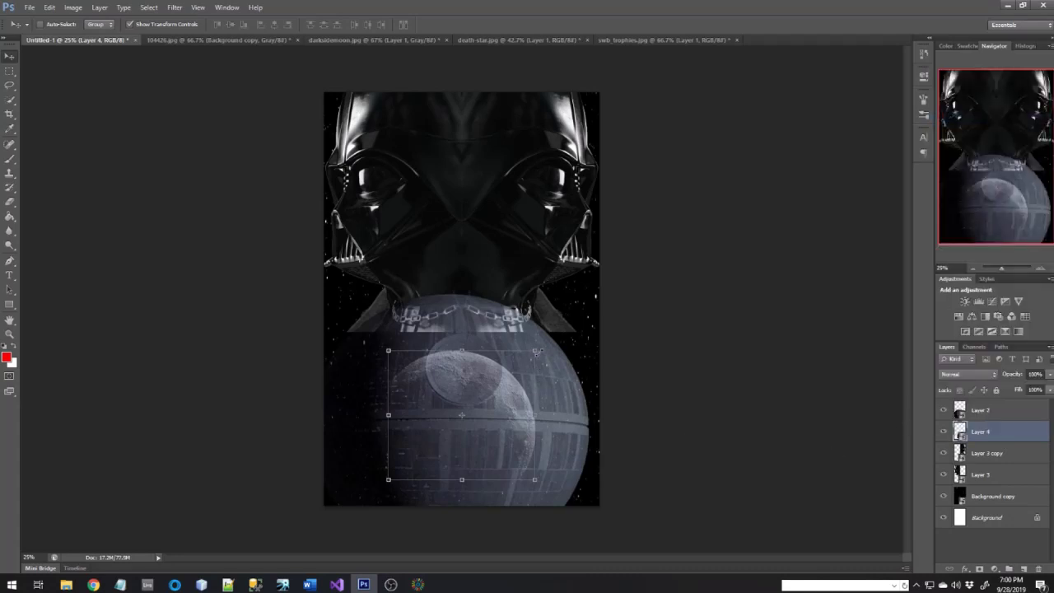
# Scale the moon to about 172% width and 163% height and position it so its outline matches the Death Star.
pyautogui.click(536, 350)
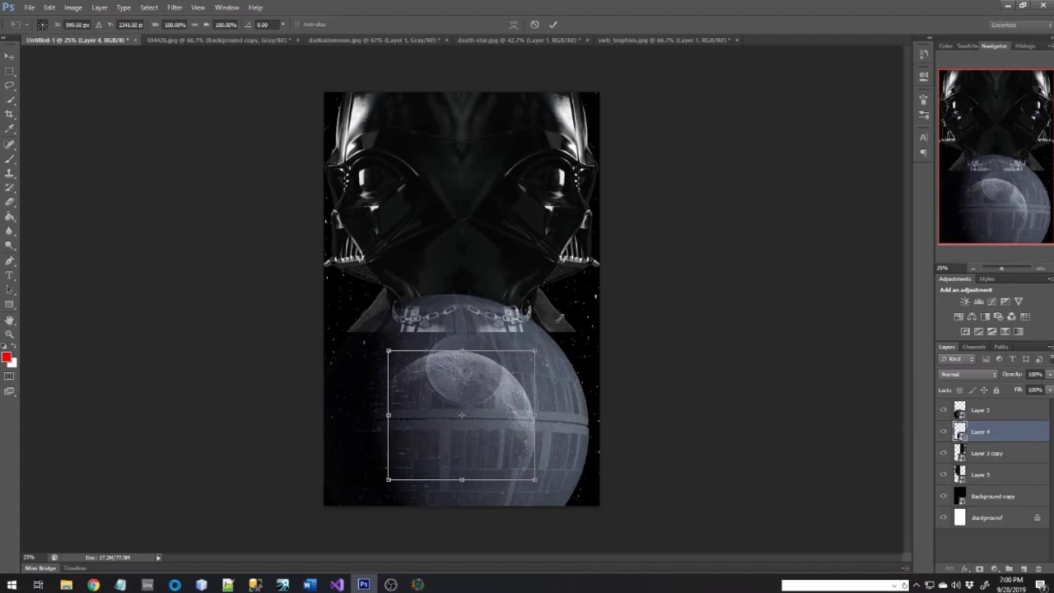
pyautogui.moveTo(536, 351); pyautogui.dragTo(599, 292)
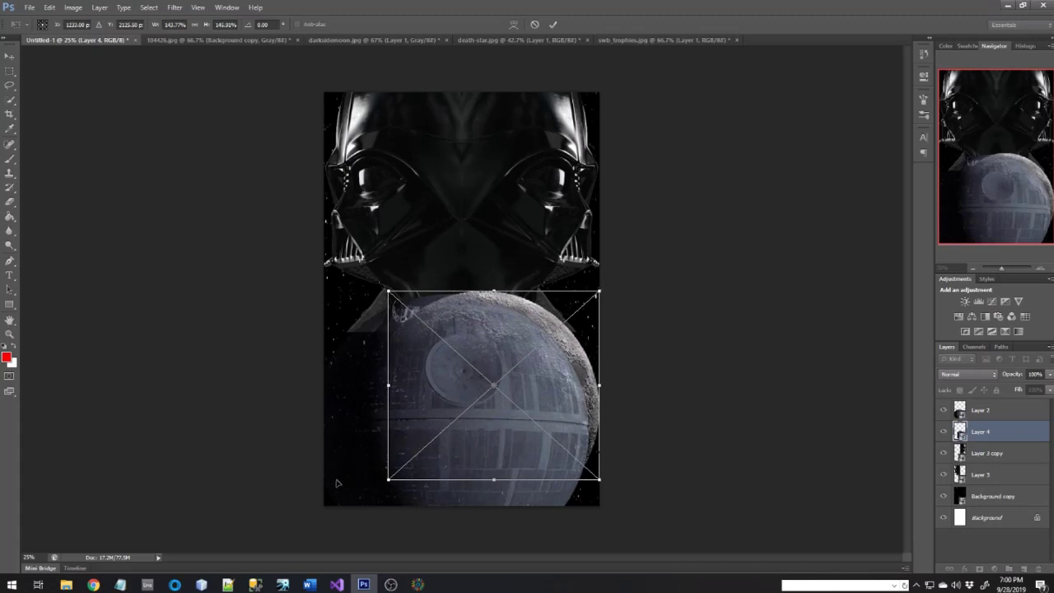
pyautogui.moveTo(426, 422); pyautogui.dragTo(362, 448)
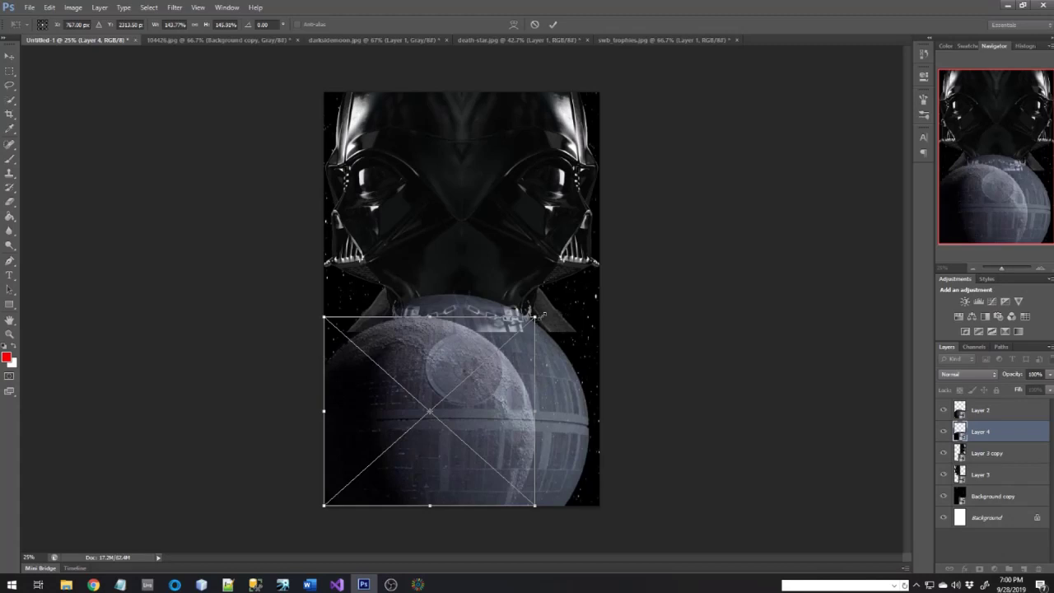
pyautogui.moveTo(536, 318); pyautogui.dragTo(589, 295)
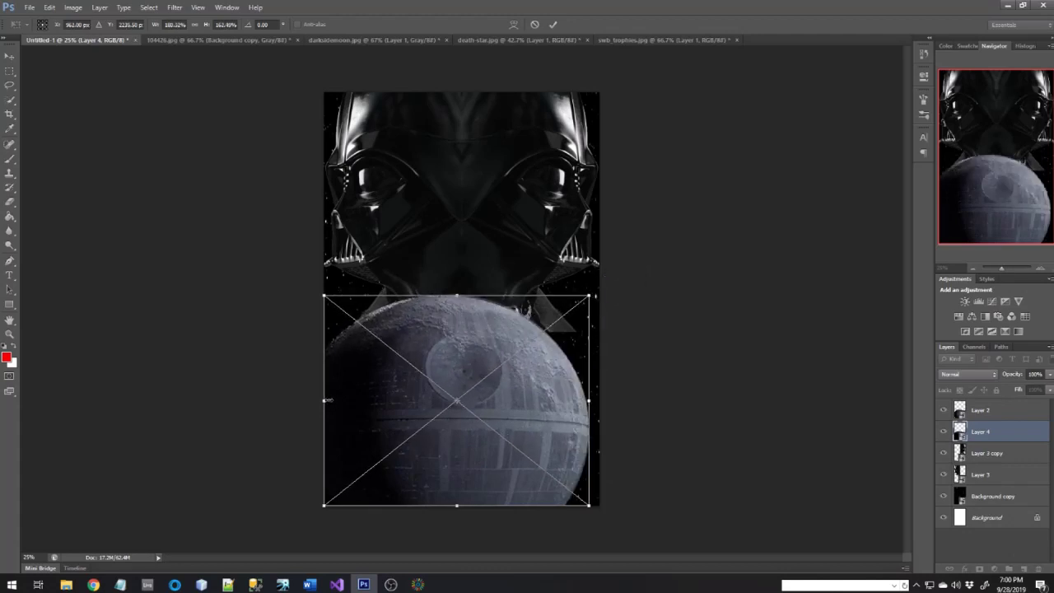
pyautogui.moveTo(332, 400); pyautogui.dragTo(335, 401)
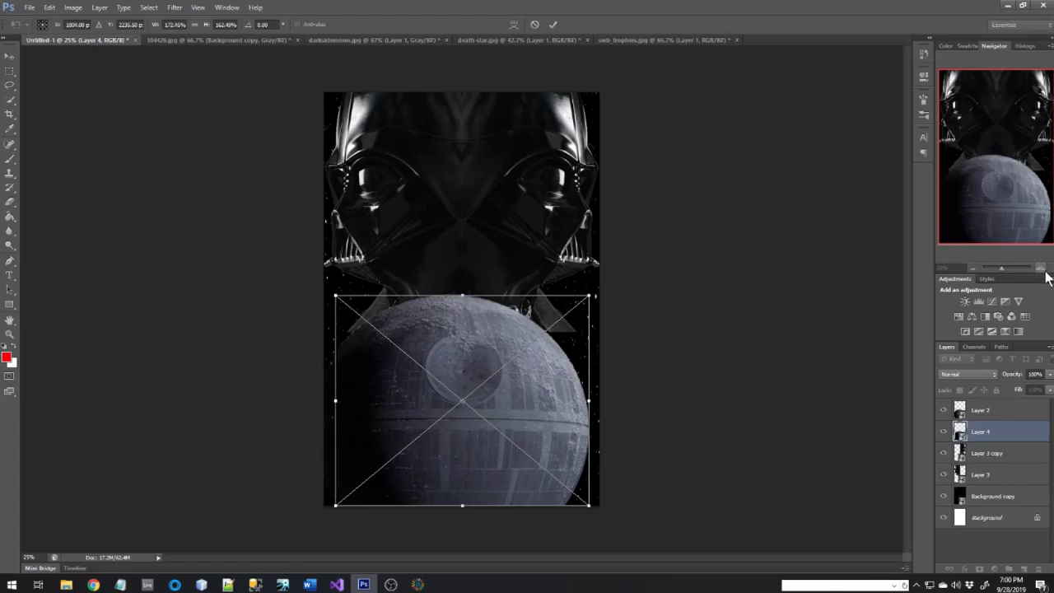
pyautogui.moveTo(1002, 270); pyautogui.dragTo(1005, 269)
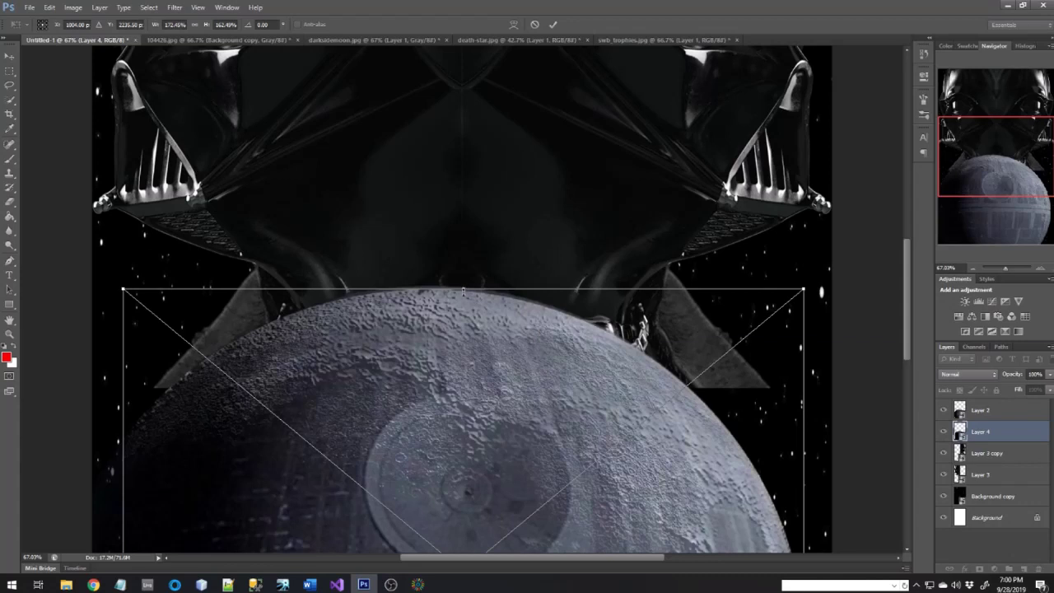
pyautogui.moveTo(463, 290); pyautogui.dragTo(463, 284)
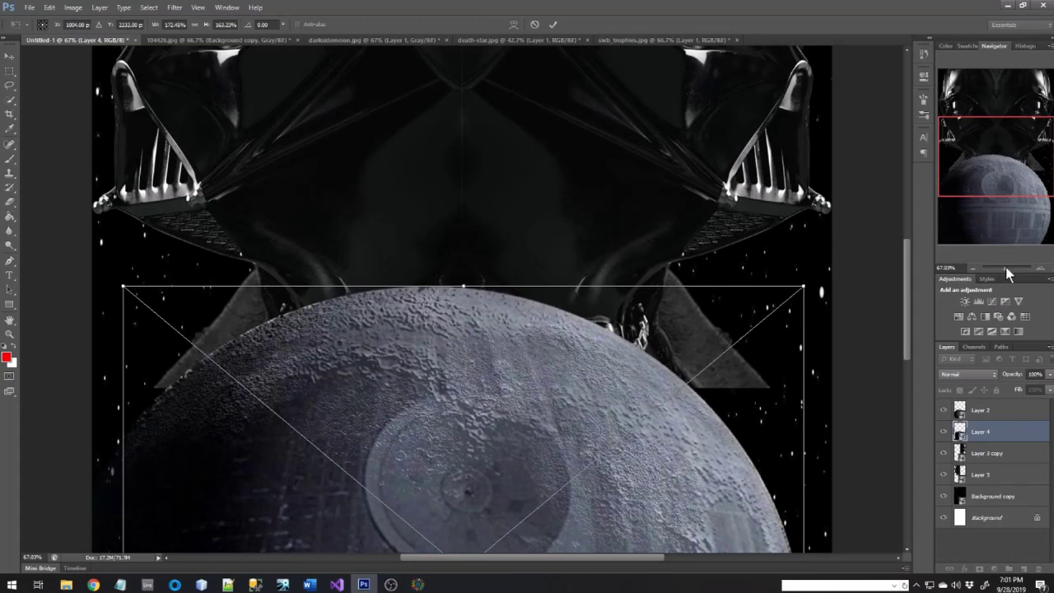
pyautogui.press('Return')
# Select the Death Star layer and inspect up close how its surface and edge blend with the moon.
pyautogui.scroll(-3, 940, 280)
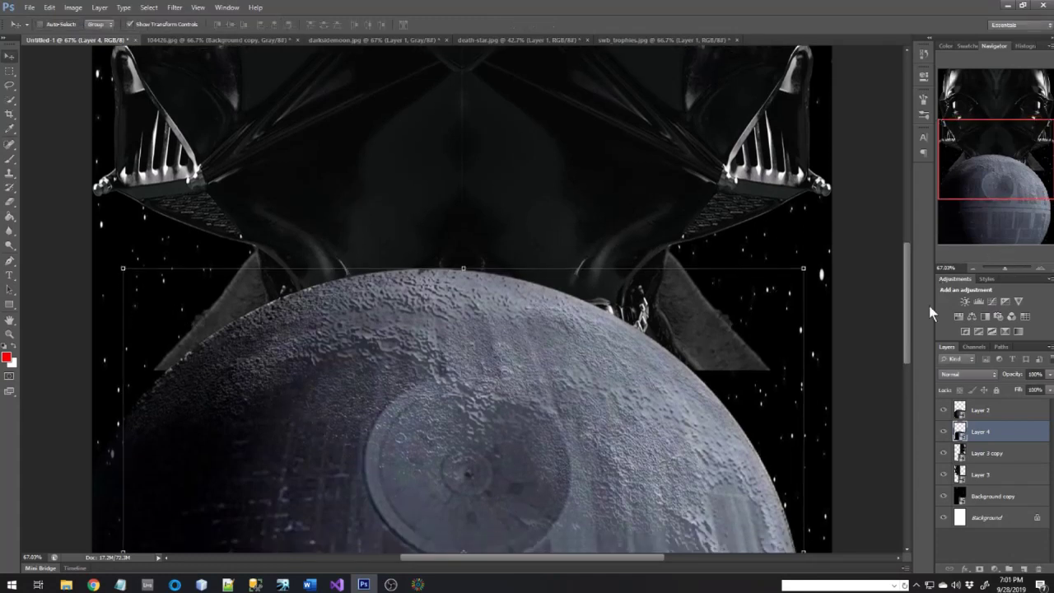
pyautogui.scroll(-5, 814, 342)
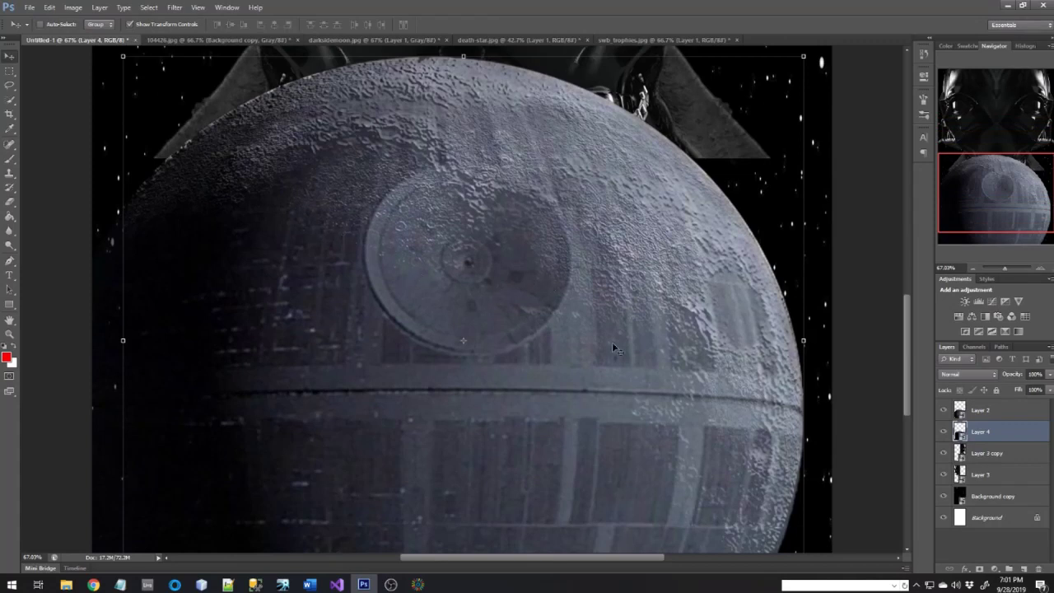
pyautogui.click(989, 411)
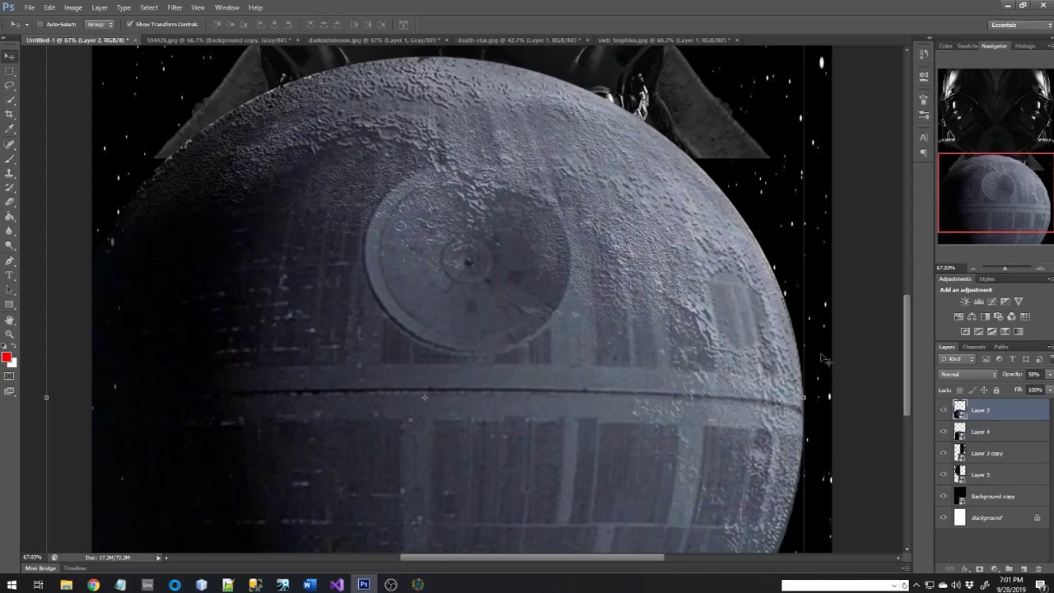
pyautogui.moveTo(1004, 271); pyautogui.dragTo(1007, 268)
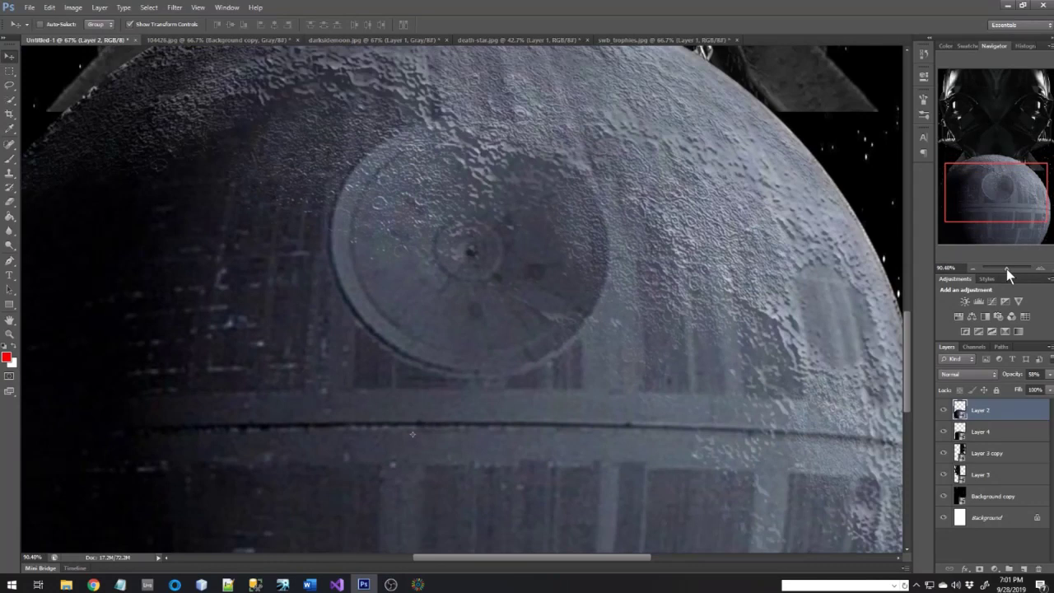
pyautogui.scroll(4, 619, 336)
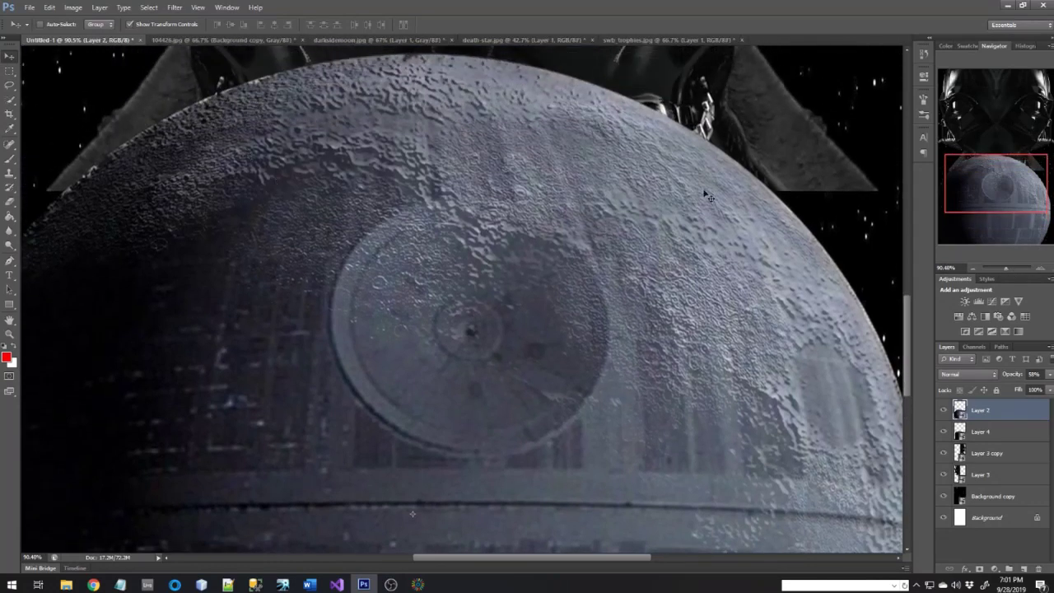
pyautogui.moveTo(1006, 269); pyautogui.dragTo(1002, 269)
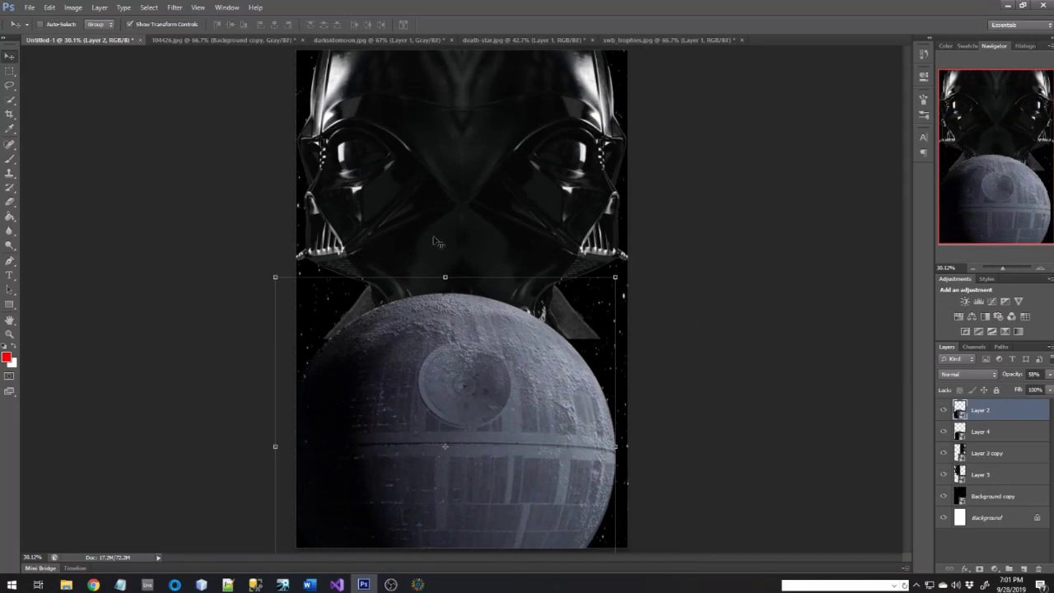
# Open anakin.png from the Challenge 2 folder.
pyautogui.click(29, 7)
pyautogui.click(37, 32)
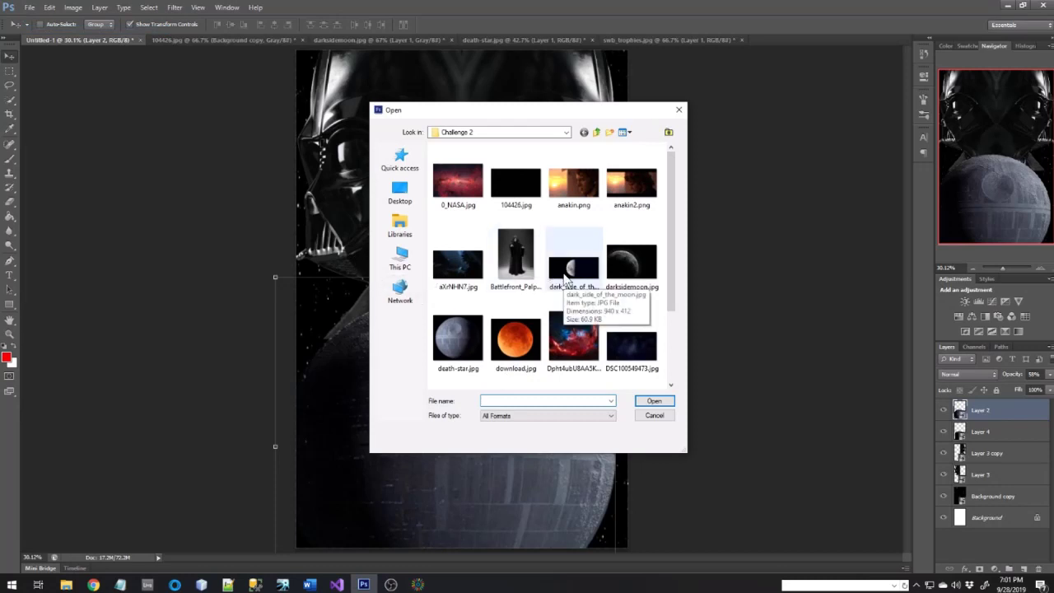
pyautogui.click(588, 198)
pyautogui.click(654, 402)
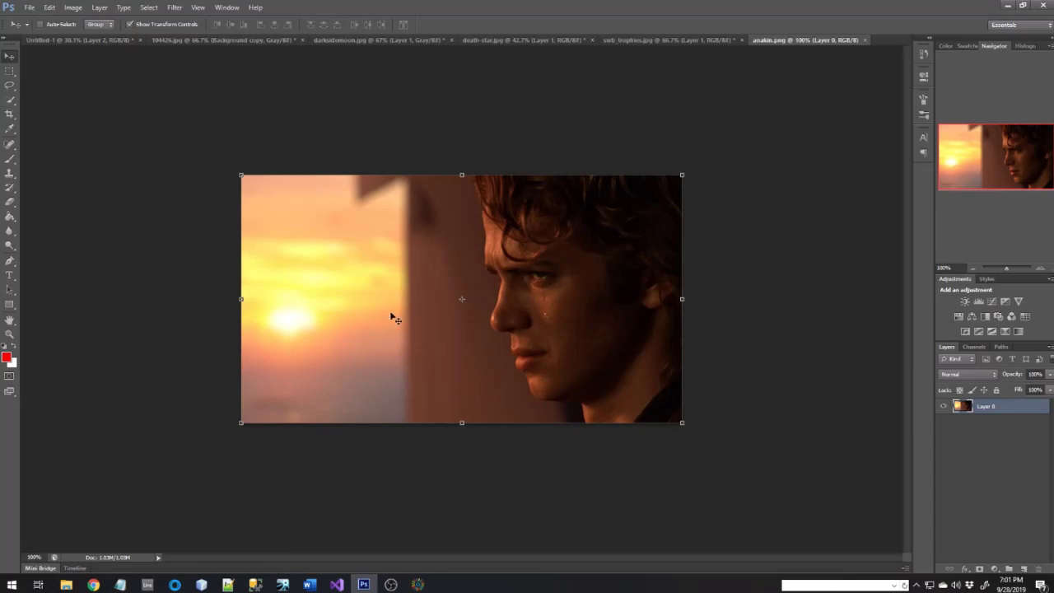
# Select Anakin's head, hair and neck in anakin.png with the Quick Selection tool, including the hair at the forehead.
pyautogui.click(10, 100)
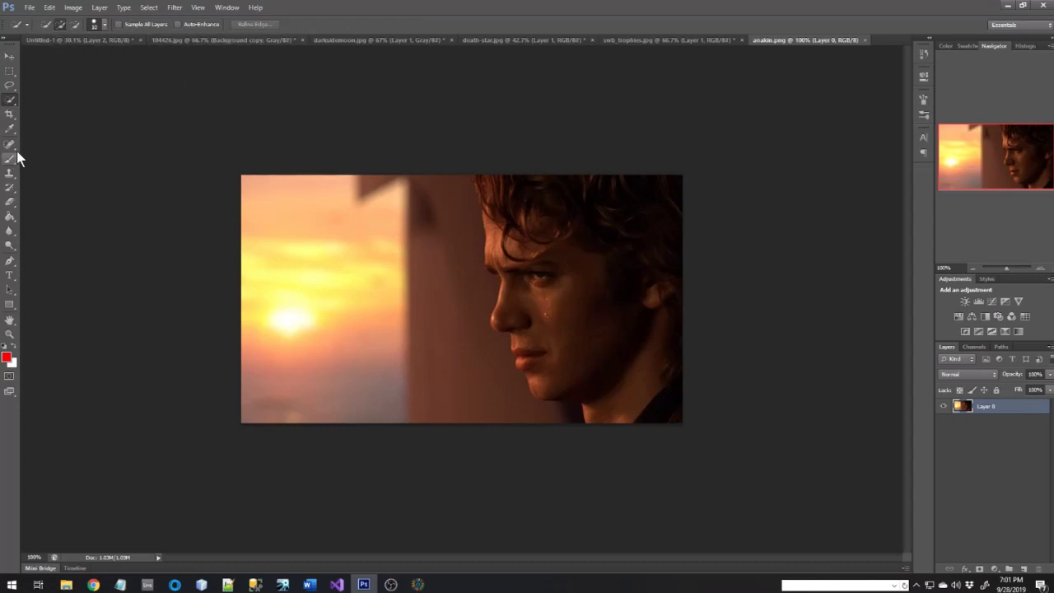
pyautogui.click(97, 40)
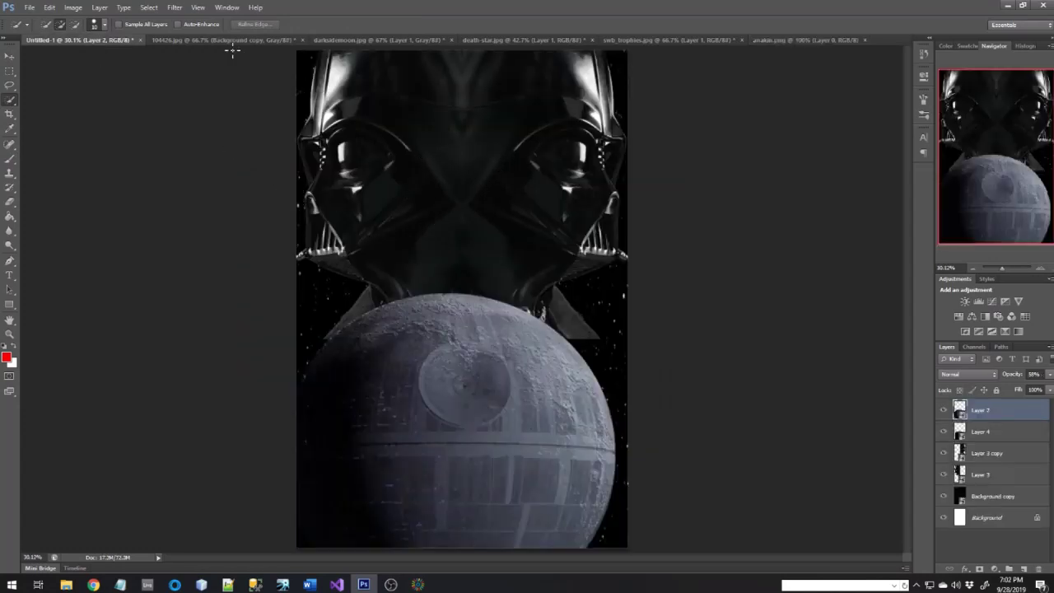
pyautogui.click(787, 41)
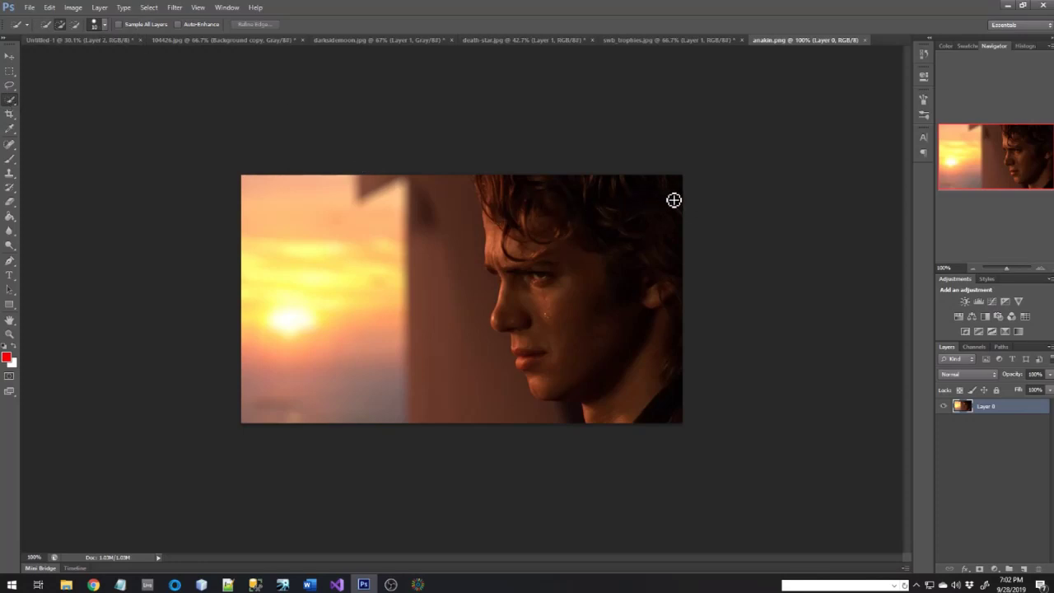
pyautogui.click(671, 312)
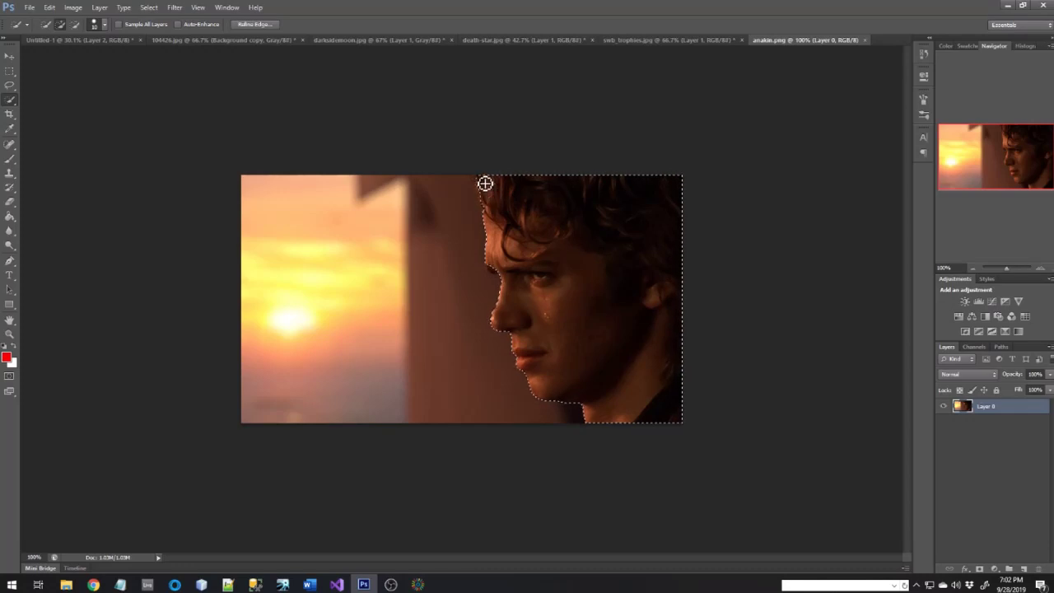
pyautogui.click(483, 183)
pyautogui.click(75, 24)
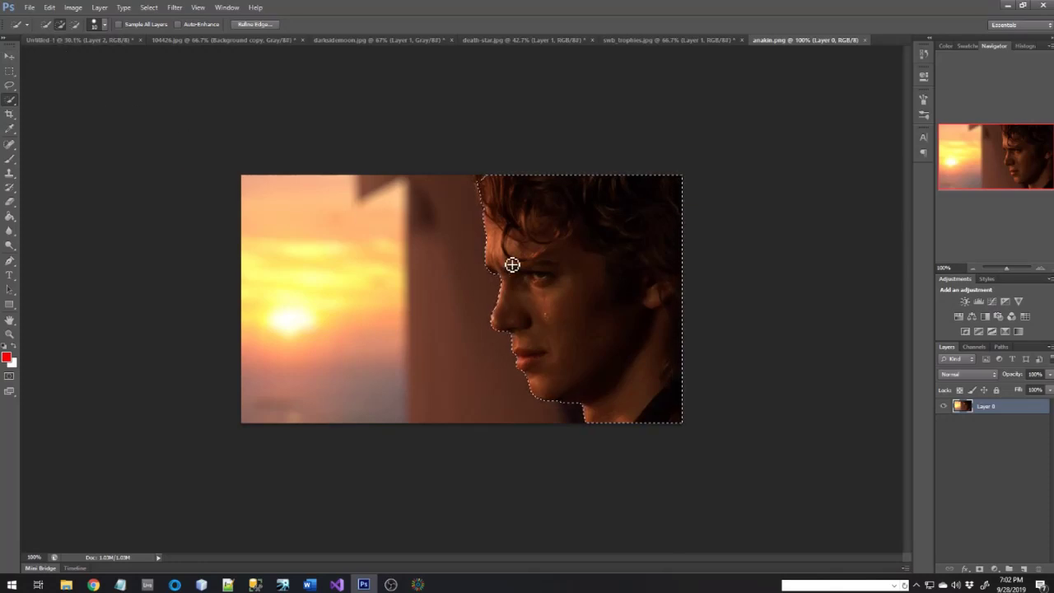
# Copy the selected head to a new layer and move it into the Untitled-1 composition, over the left Vader profile's cheek.
pyautogui.rightClick(569, 238)
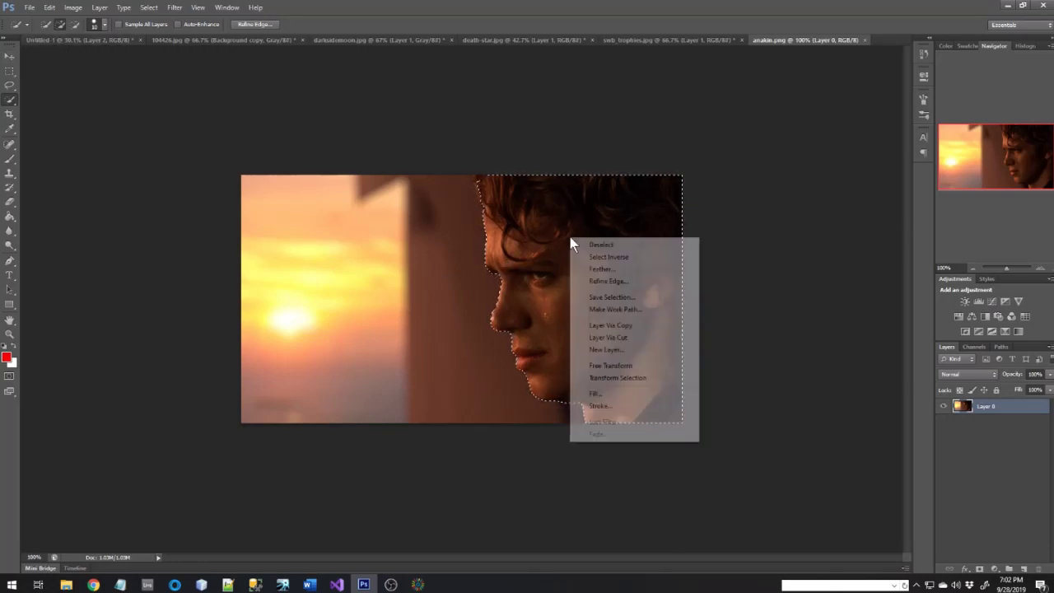
pyautogui.click(595, 326)
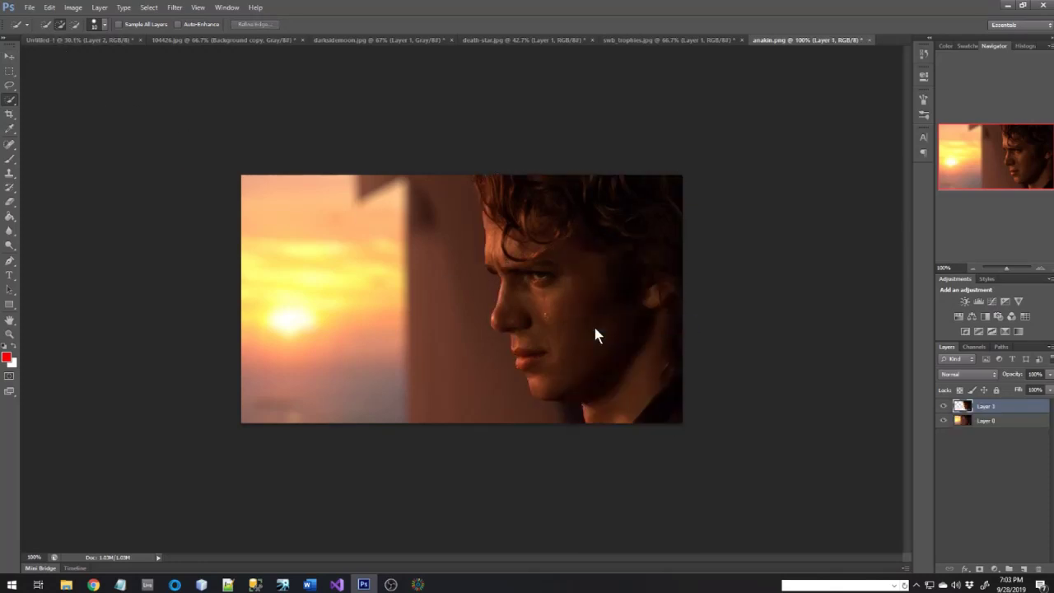
pyautogui.click(10, 59)
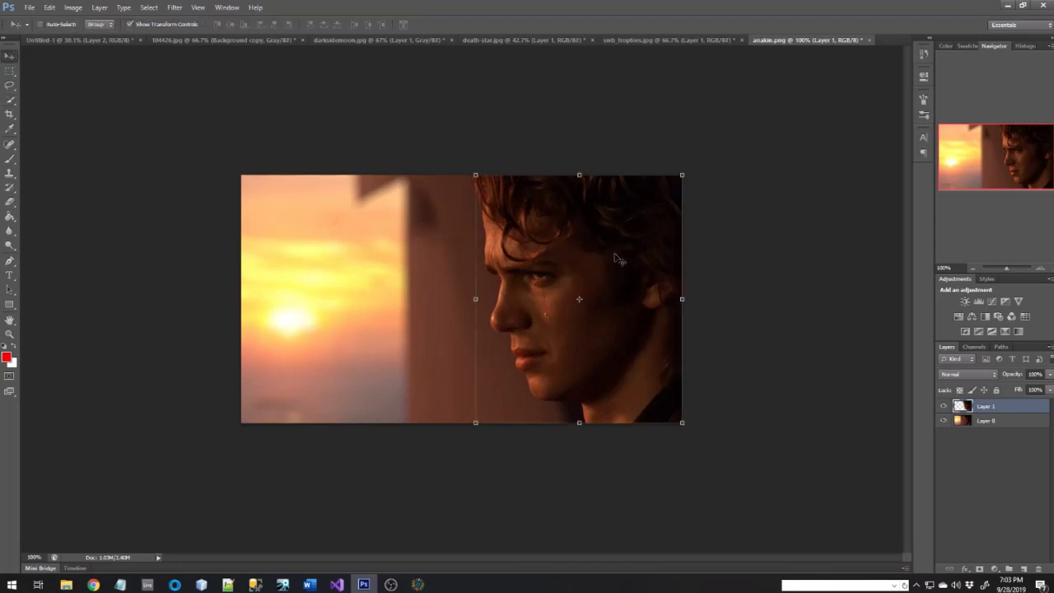
pyautogui.click(108, 41)
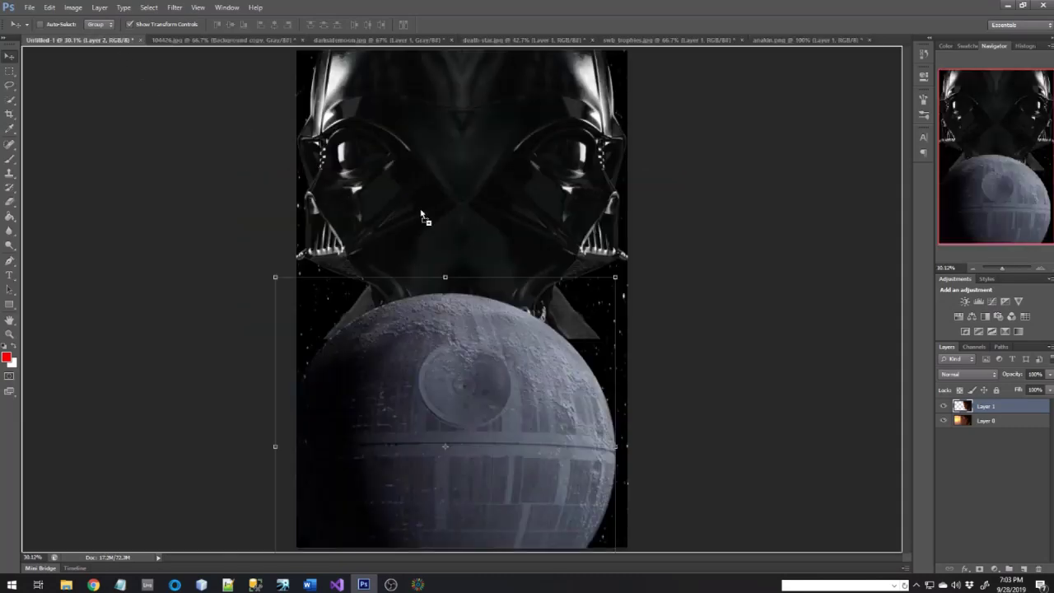
pyautogui.moveTo(422, 214); pyautogui.dragTo(424, 215)
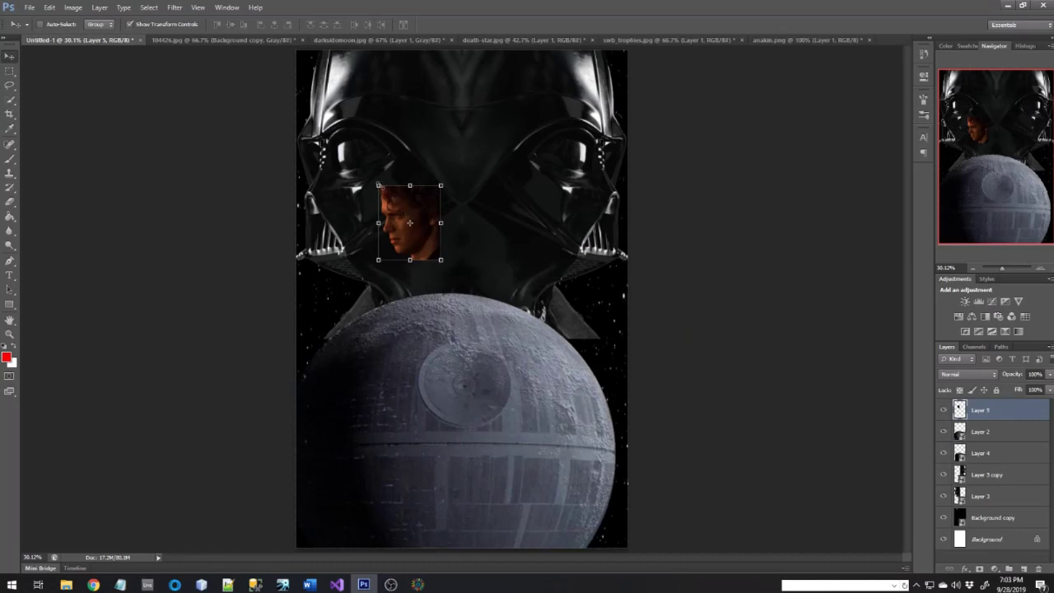
# Convert Anakin's face layer to a smart object and scale it to about 244% width and 334% height, covering the left Vader profile.
pyautogui.rightClick(983, 409)
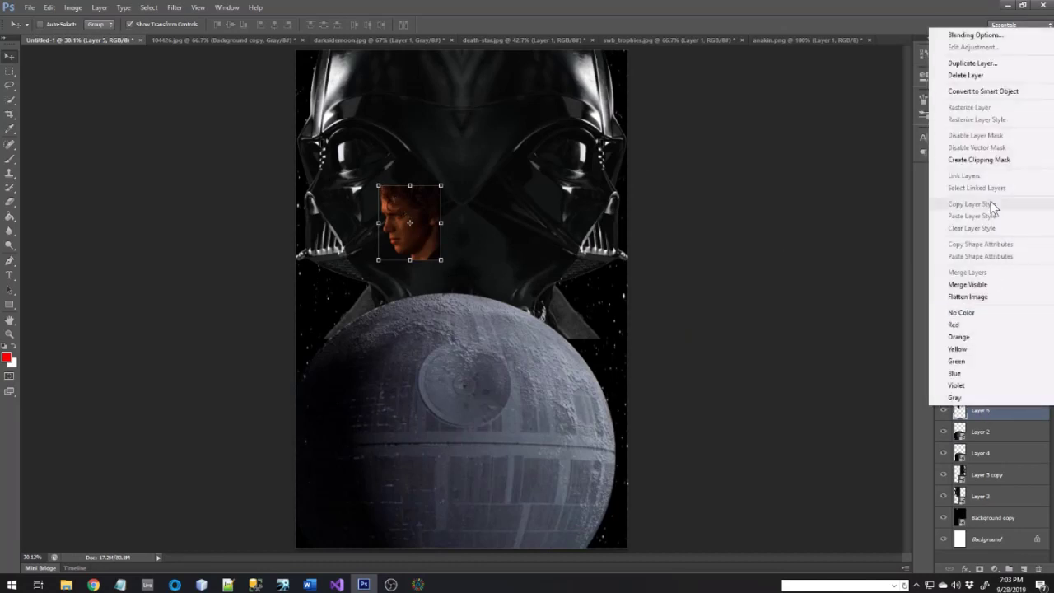
pyautogui.click(984, 92)
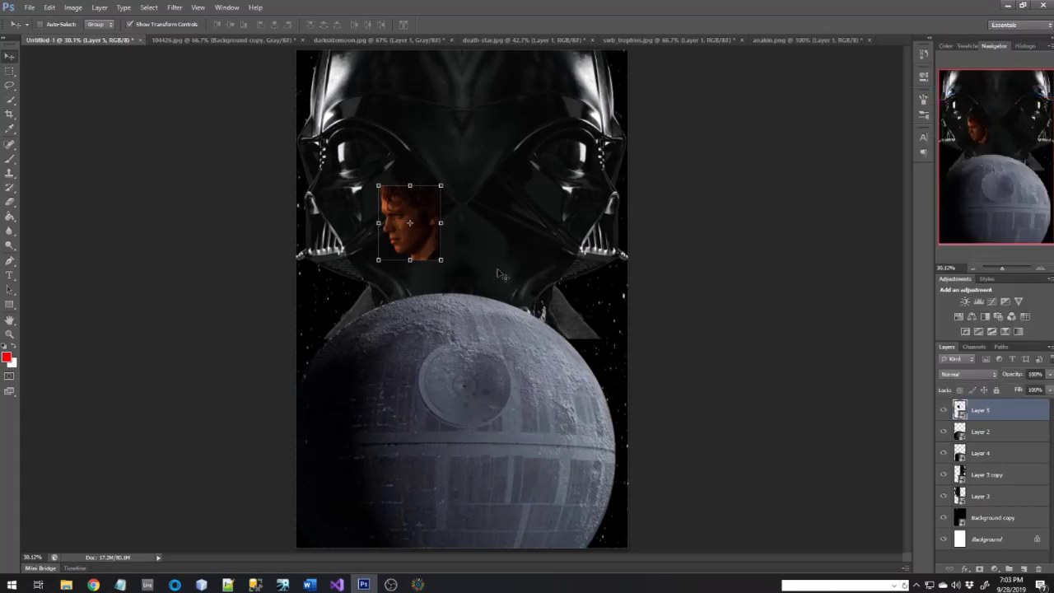
pyautogui.hotkey('ctrl', 't')
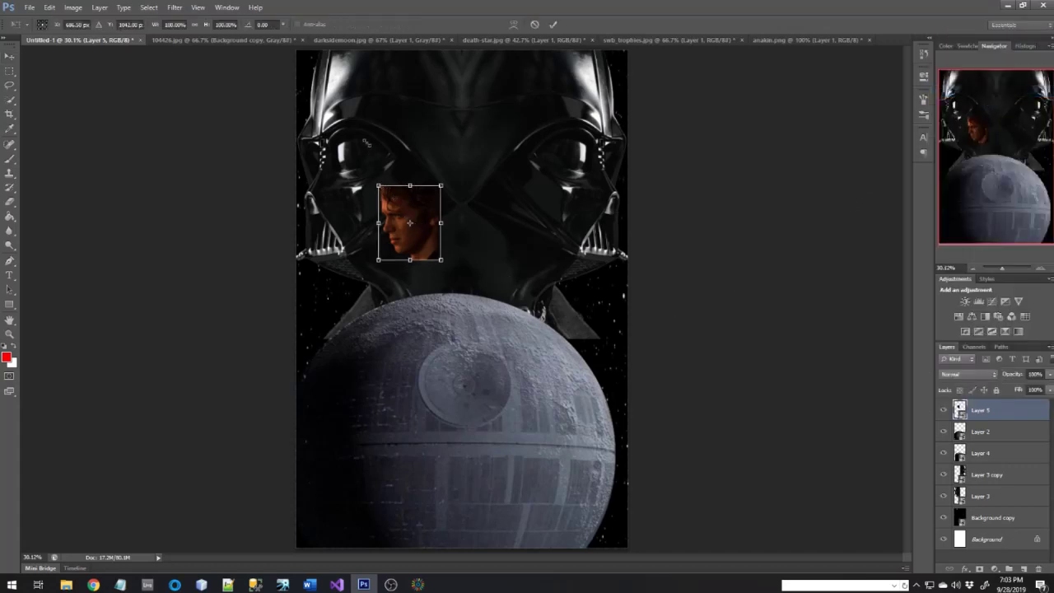
pyautogui.moveTo(378, 186); pyautogui.dragTo(323, 50)
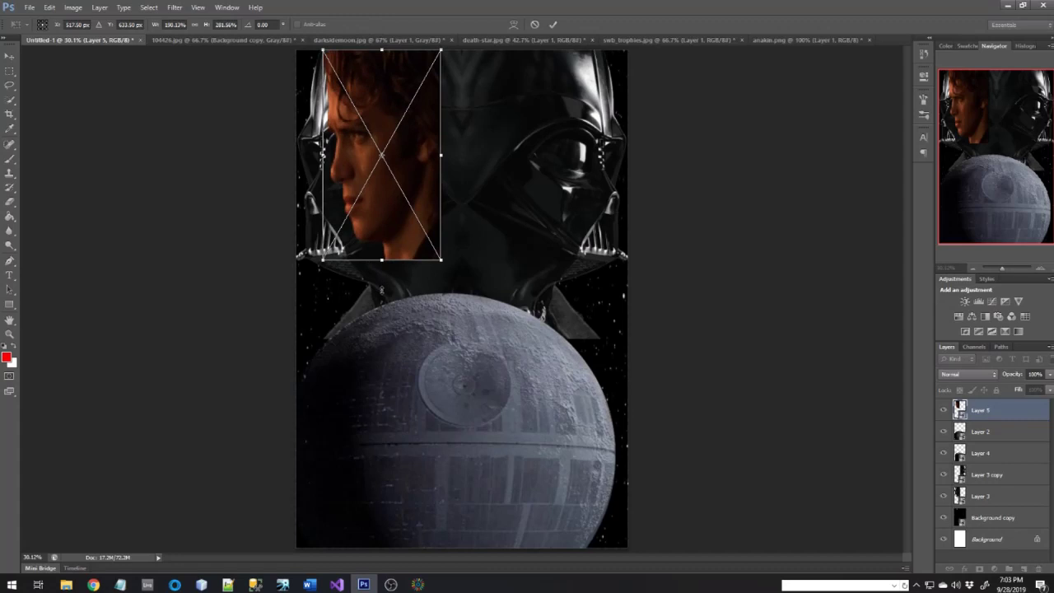
pyautogui.moveTo(381, 260); pyautogui.dragTo(382, 298)
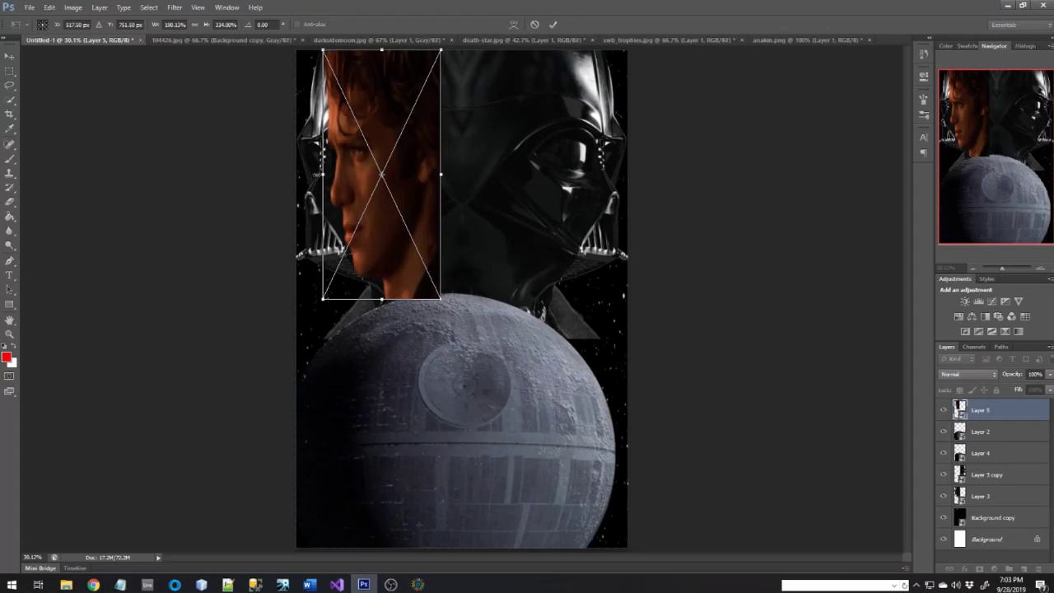
pyautogui.moveTo(318, 174); pyautogui.dragTo(304, 175)
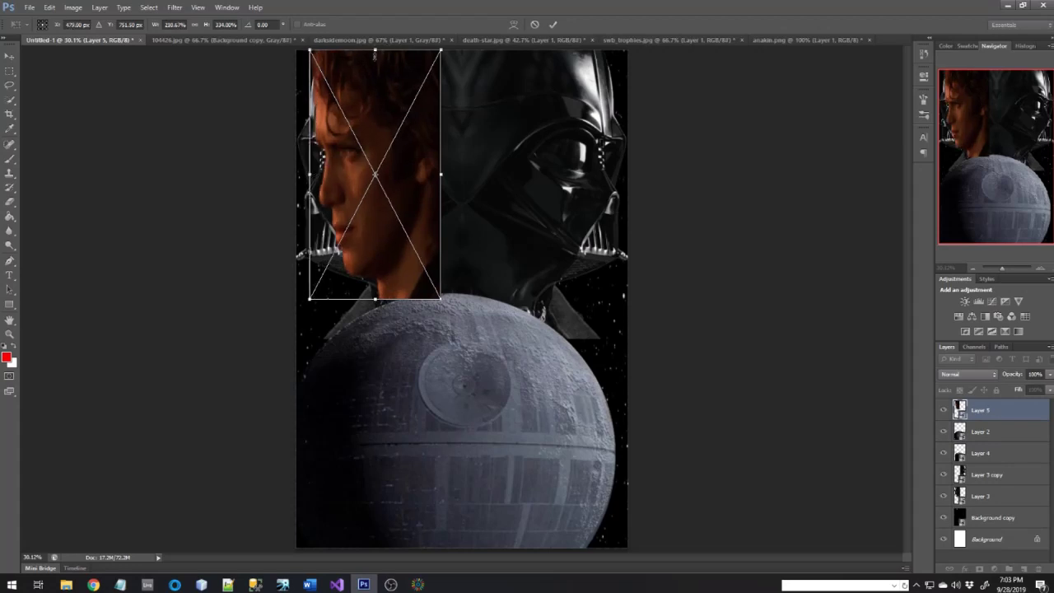
pyautogui.moveTo(374, 59); pyautogui.dragTo(374, 73)
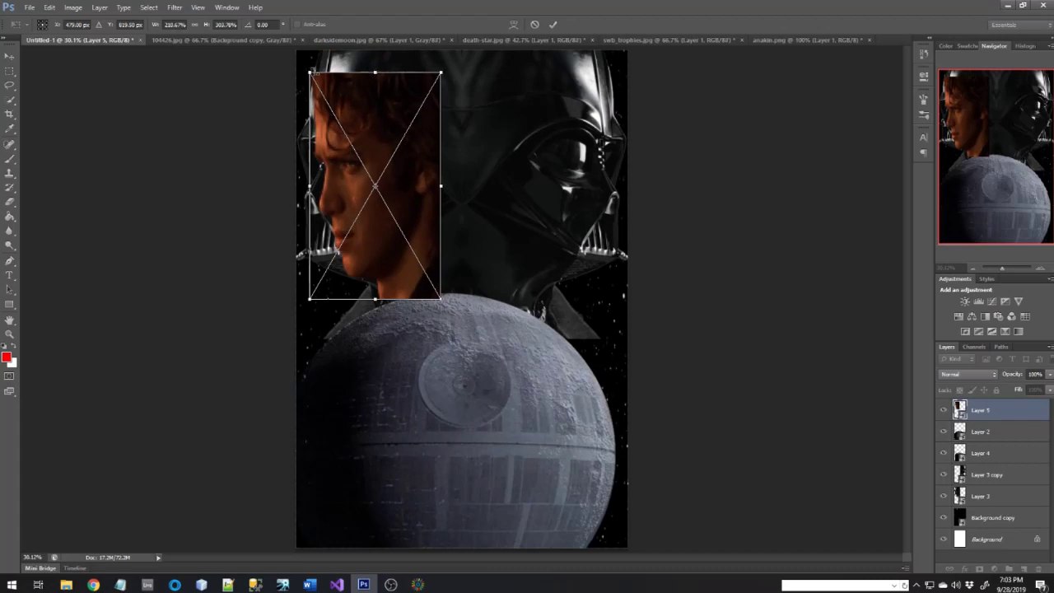
pyautogui.moveTo(313, 72); pyautogui.dragTo(316, 51)
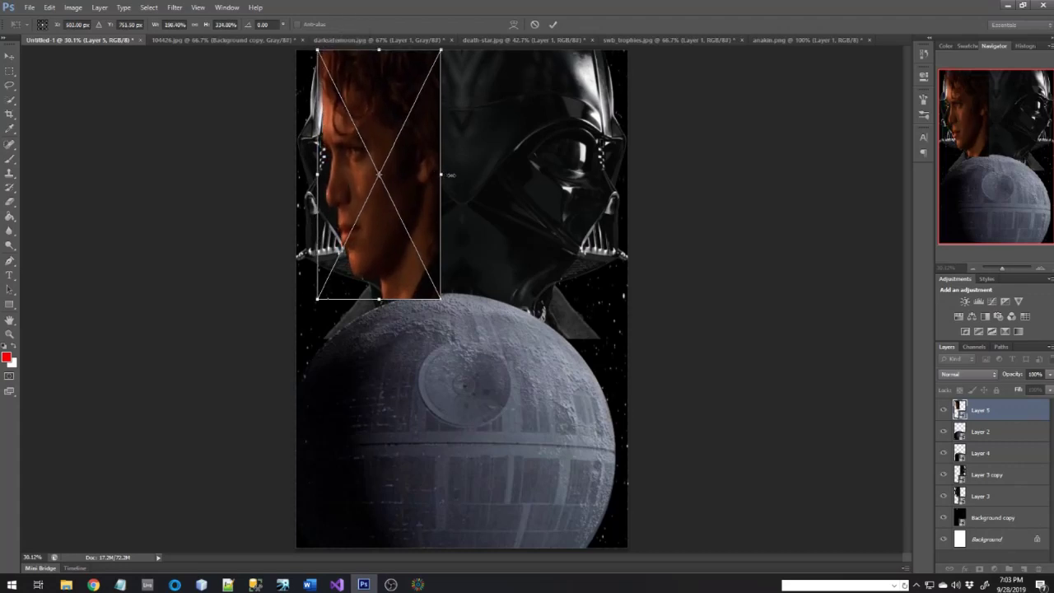
pyautogui.moveTo(441, 175); pyautogui.dragTo(461, 174)
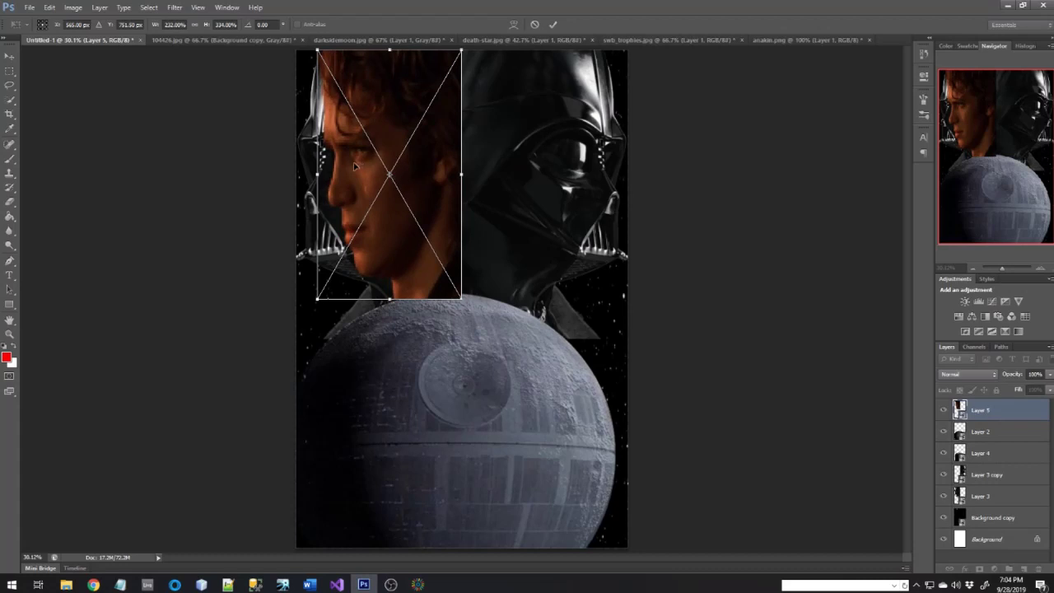
pyautogui.moveTo(361, 166); pyautogui.dragTo(352, 167)
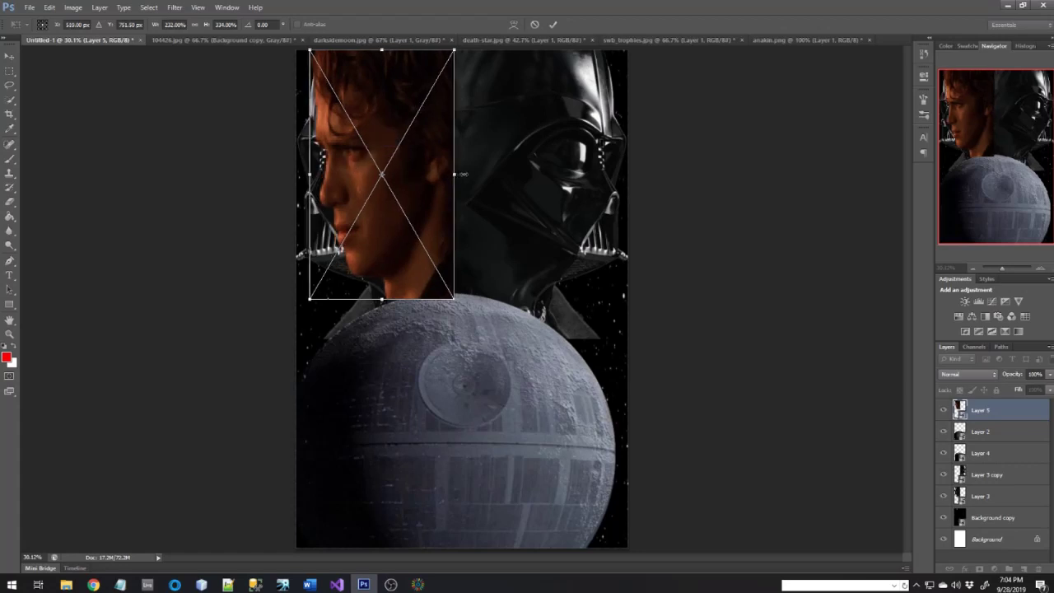
pyautogui.moveTo(464, 174); pyautogui.dragTo(461, 174)
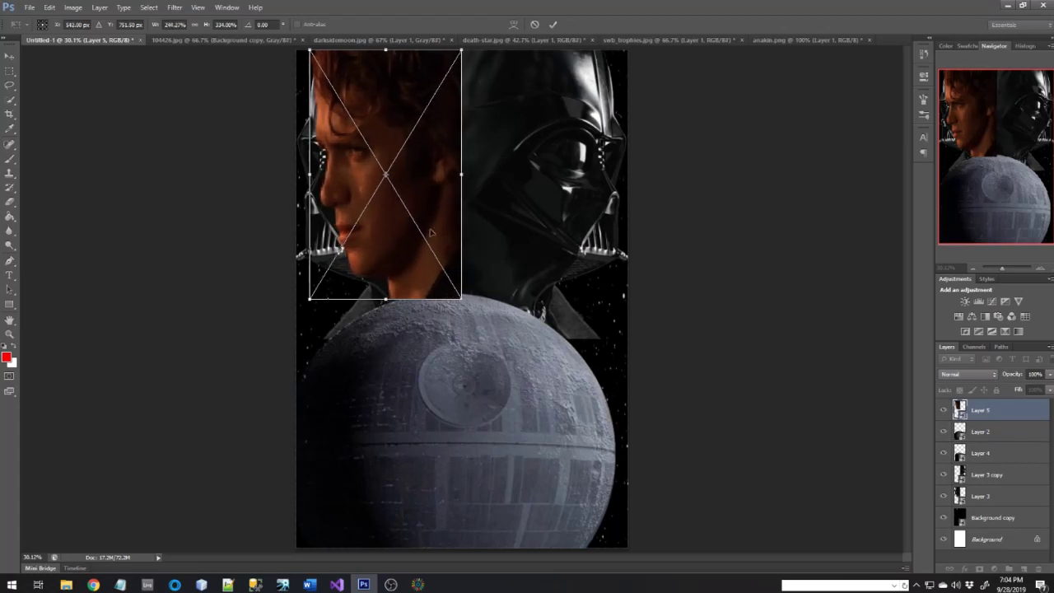
pyautogui.press('Return')
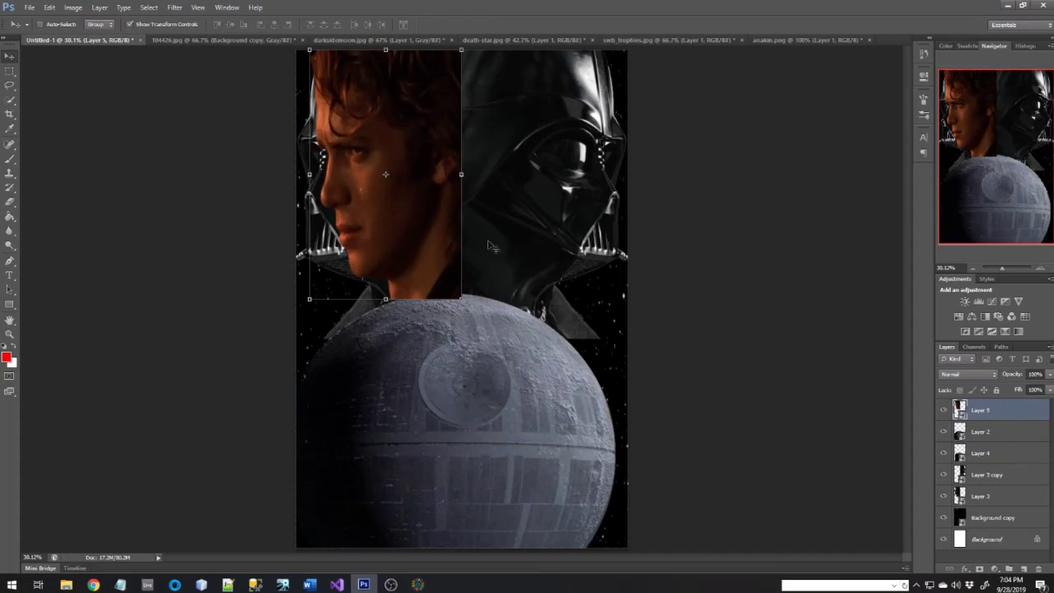
# Lower the Anakin face layer's opacity to 50% and move it below Layer 4, just above Layer 3 copy.
pyautogui.click(1049, 375)
pyautogui.moveTo(1051, 392); pyautogui.dragTo(1024, 388)
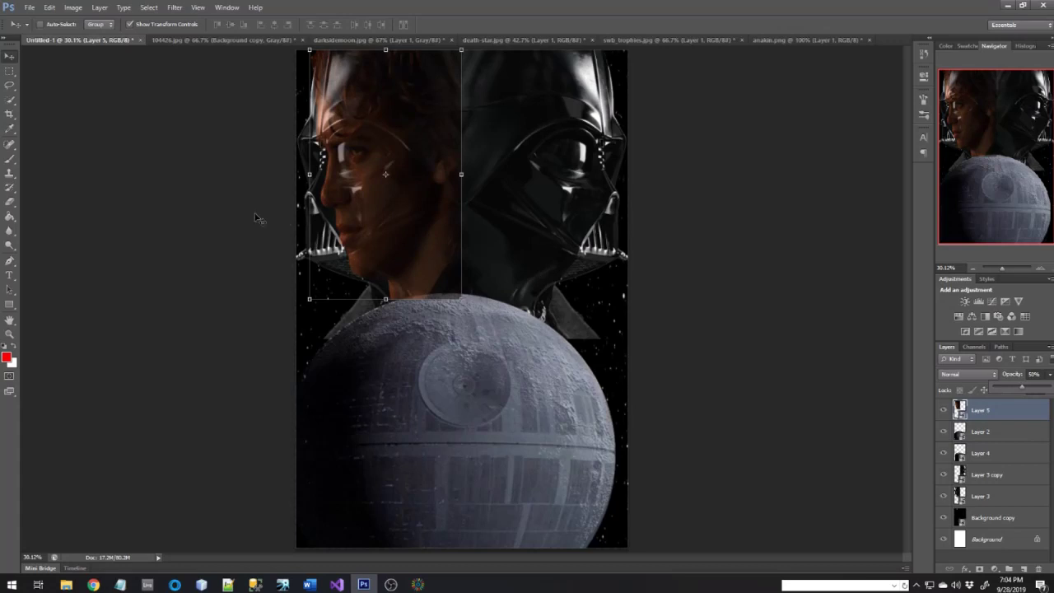
pyautogui.click(9, 71)
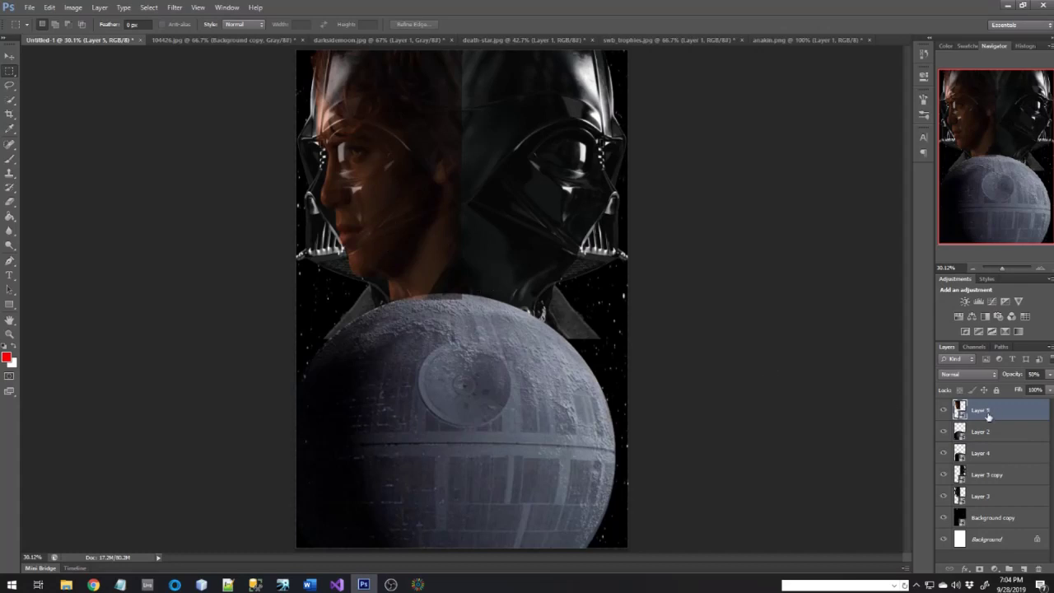
pyautogui.moveTo(988, 417); pyautogui.dragTo(991, 457)
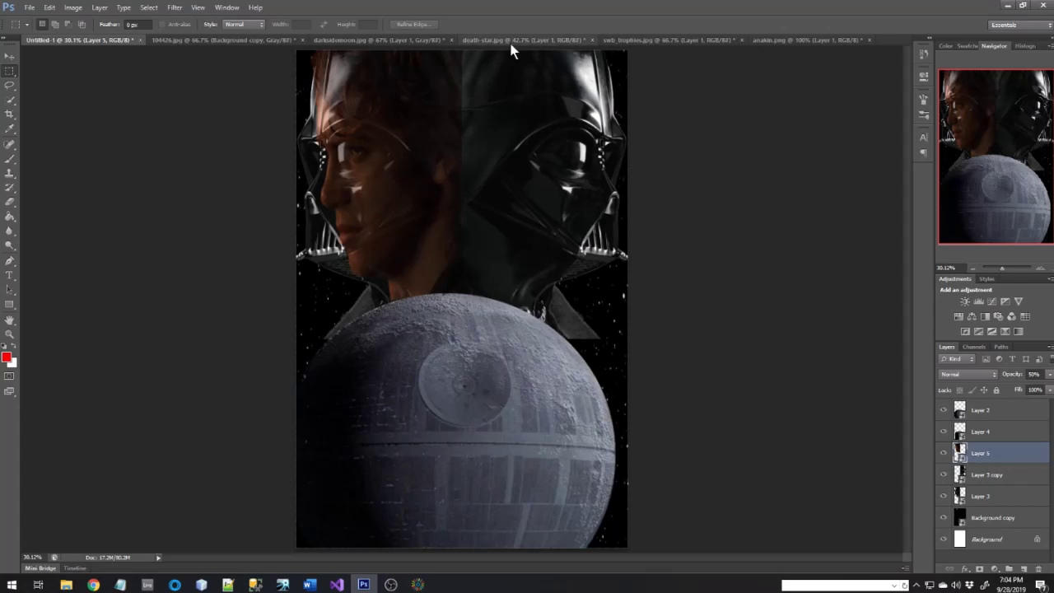
# In anakin.png, merge the cut-out head layer down into Layer 0 and duplicate the merged layer.
pyautogui.click(397, 41)
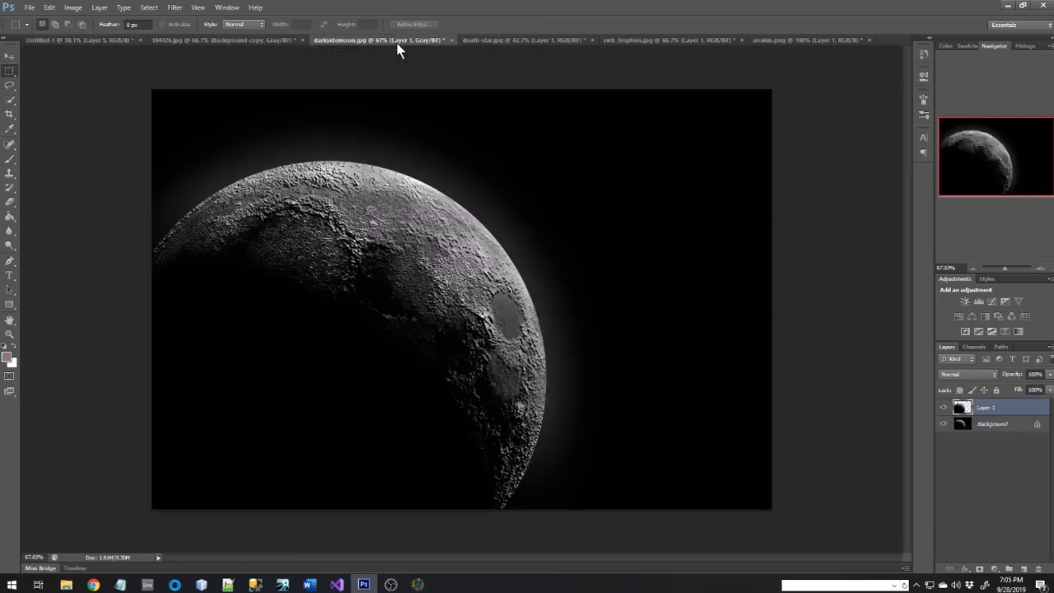
pyautogui.click(542, 38)
pyautogui.click(764, 40)
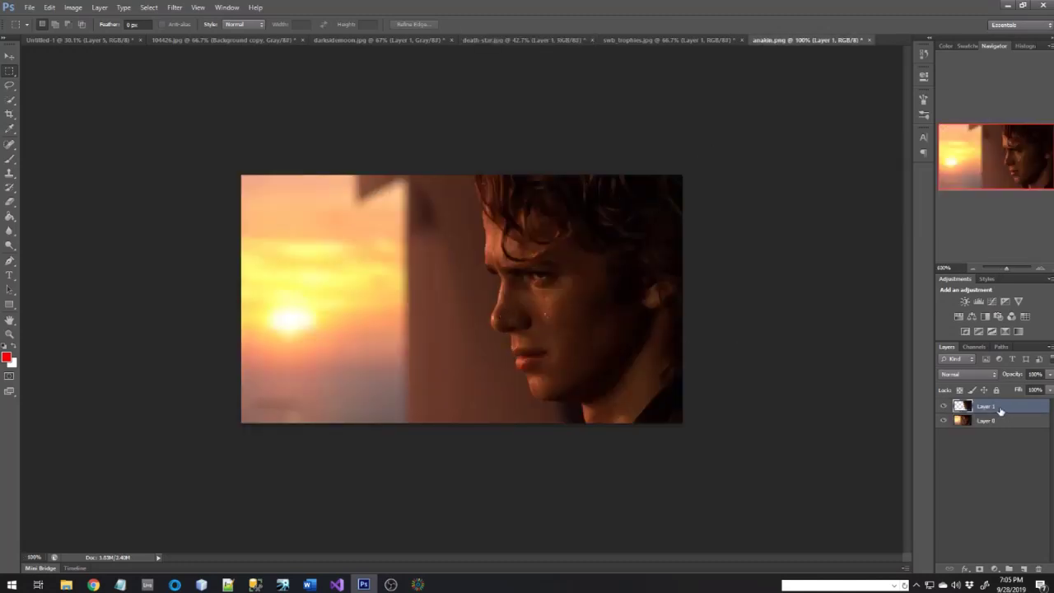
pyautogui.hotkey('ctrl', 'e')
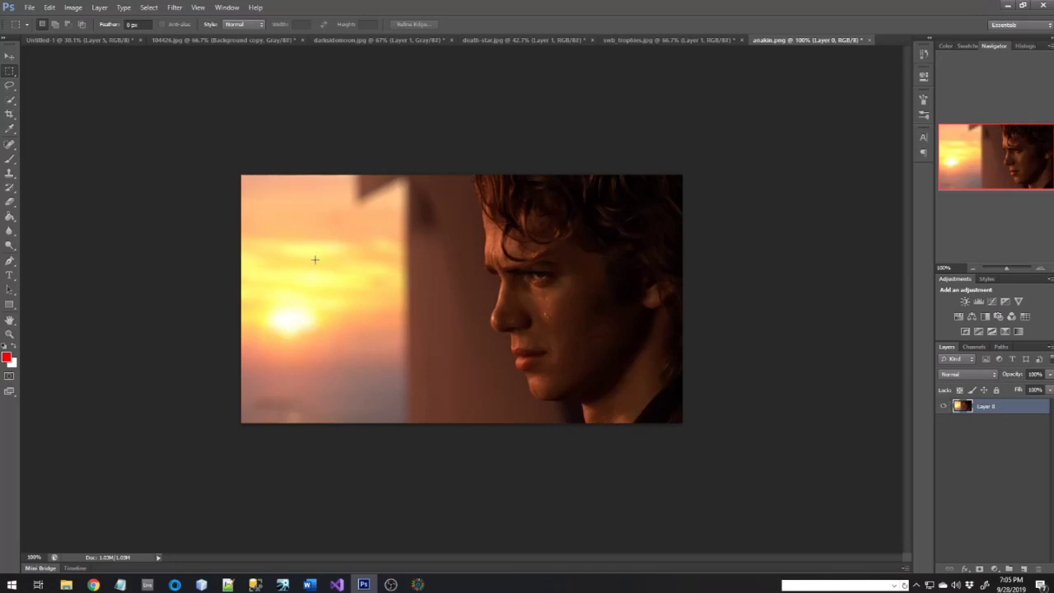
pyautogui.moveTo(1004, 409); pyautogui.dragTo(1024, 569)
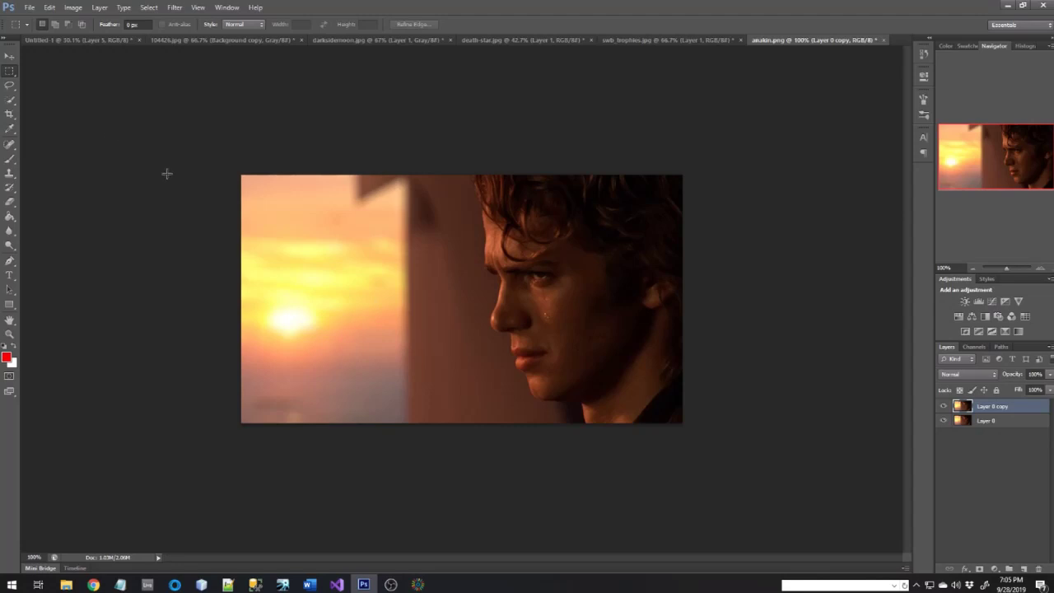
# Turn the duplicated Anakin layer monochrome with the Black & White adjustment, using the Default preset.
pyautogui.click(75, 10)
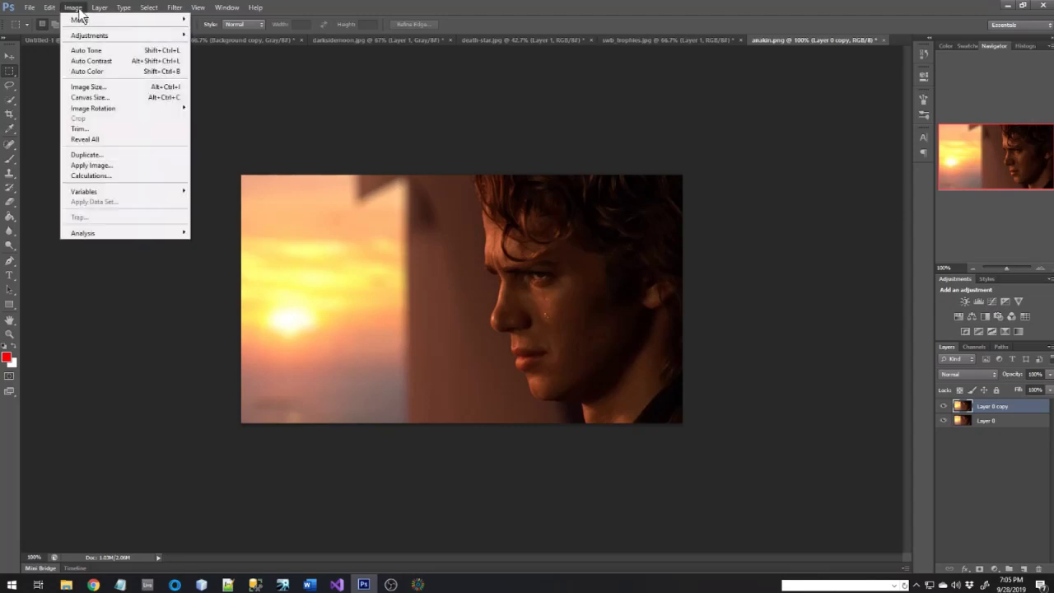
pyautogui.moveTo(93, 36)
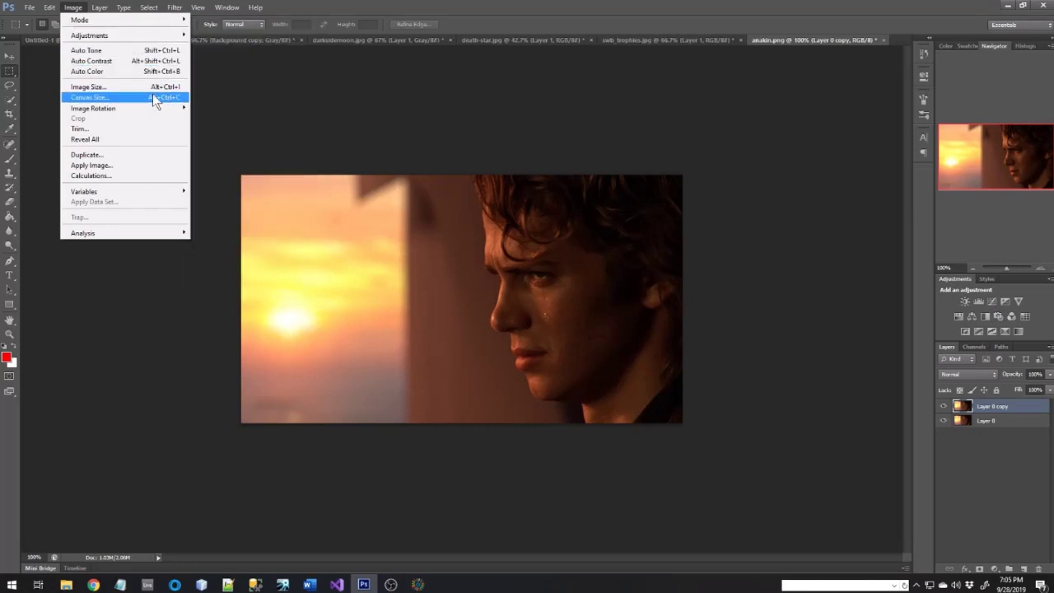
pyautogui.moveTo(152, 111)
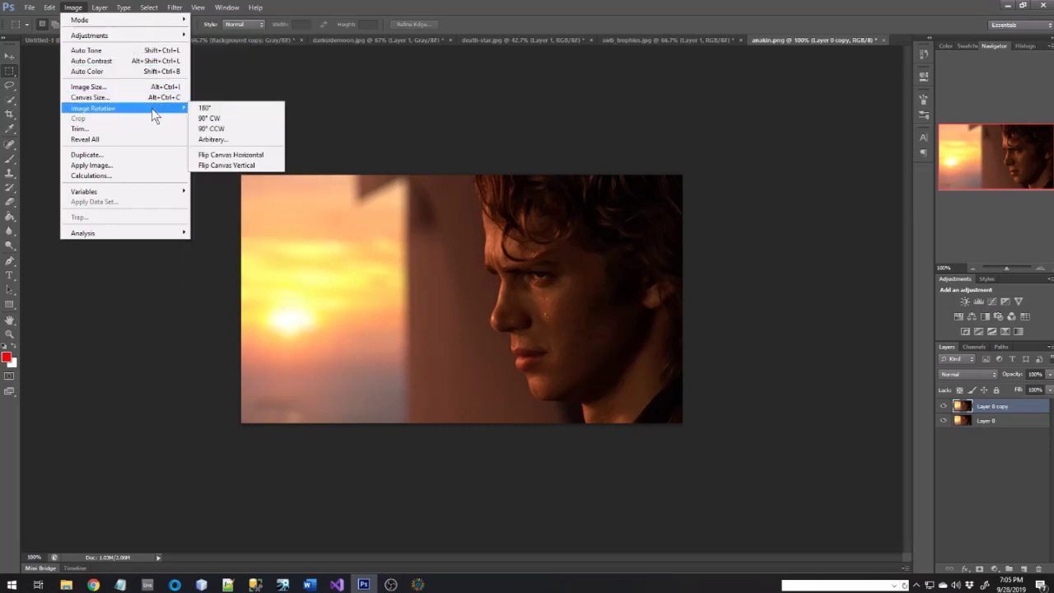
pyautogui.moveTo(169, 35)
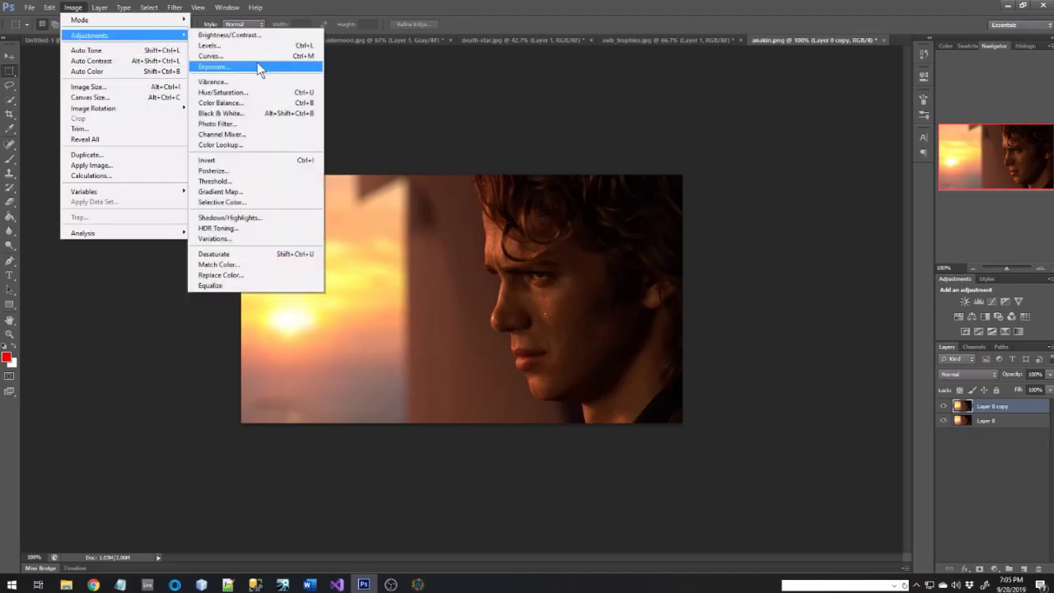
pyautogui.click(272, 120)
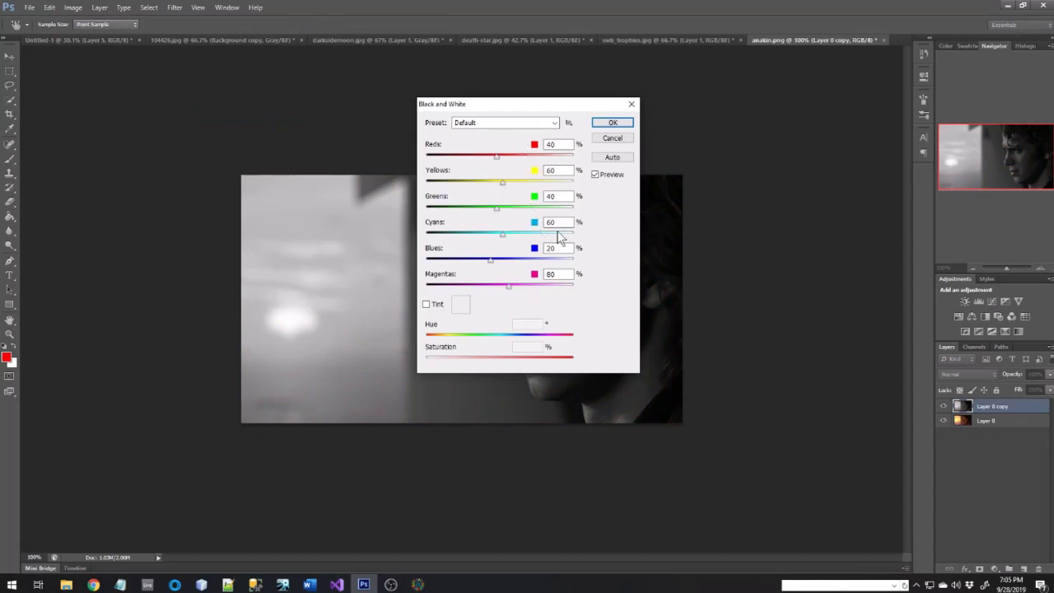
pyautogui.click(613, 122)
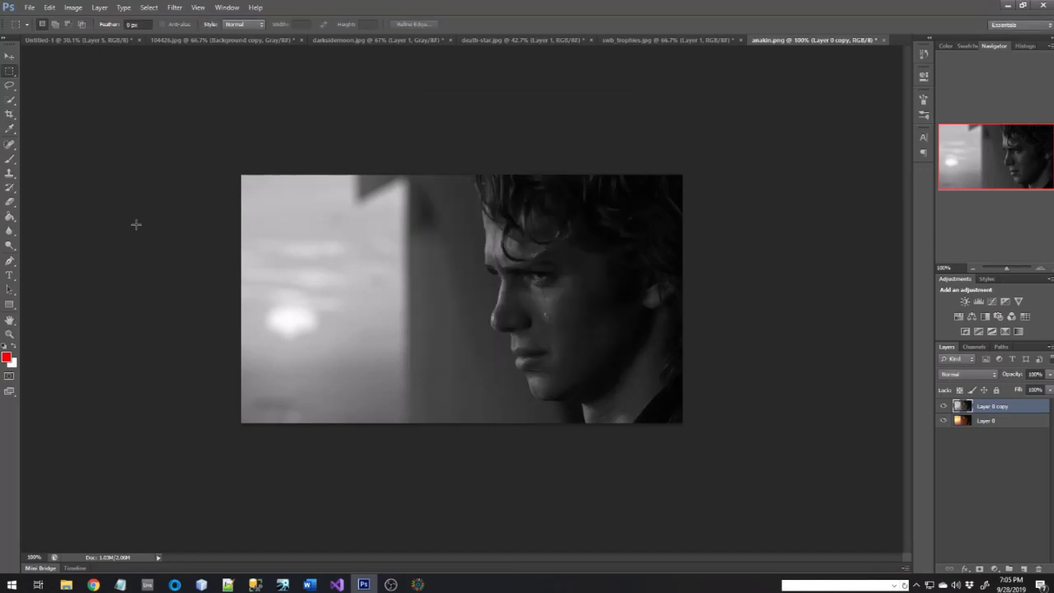
# Select Anakin's head and neck on the monochrome layer with the Quick Selection tool and copy the selection to a new layer.
pyautogui.click(10, 100)
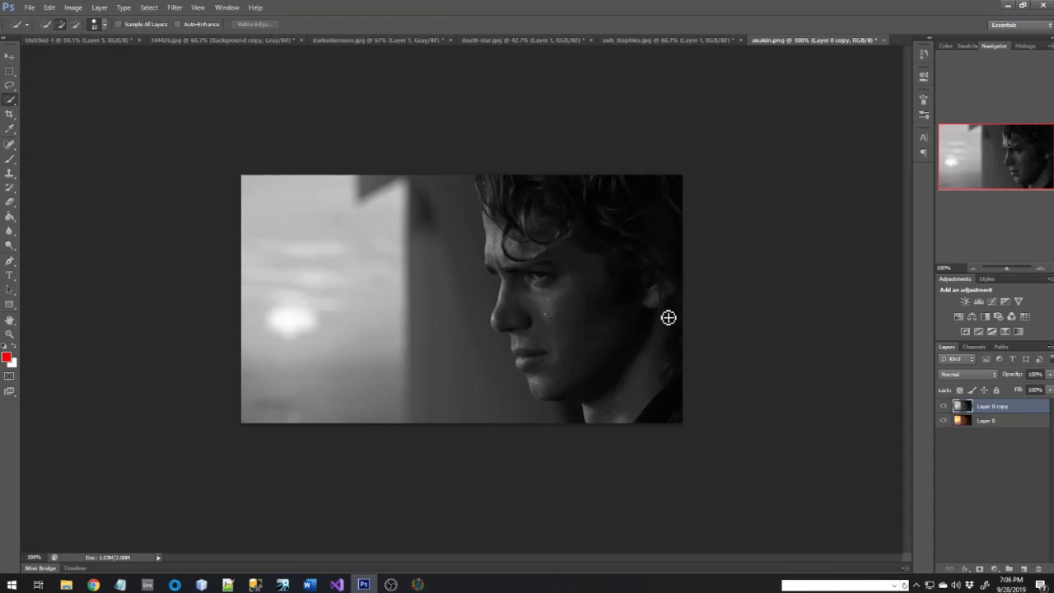
pyautogui.click(656, 355)
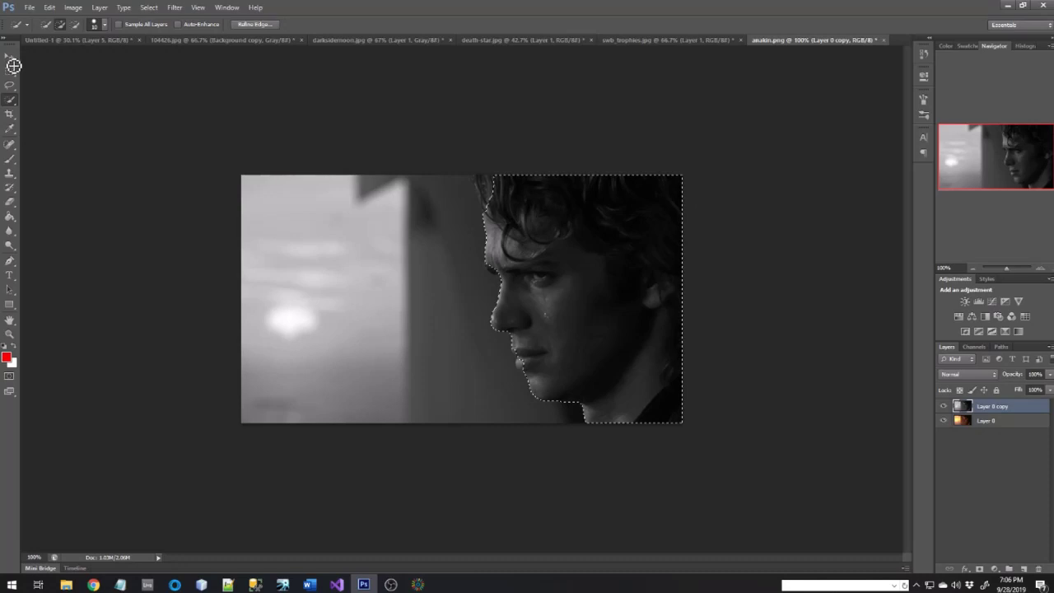
pyautogui.rightClick(560, 245)
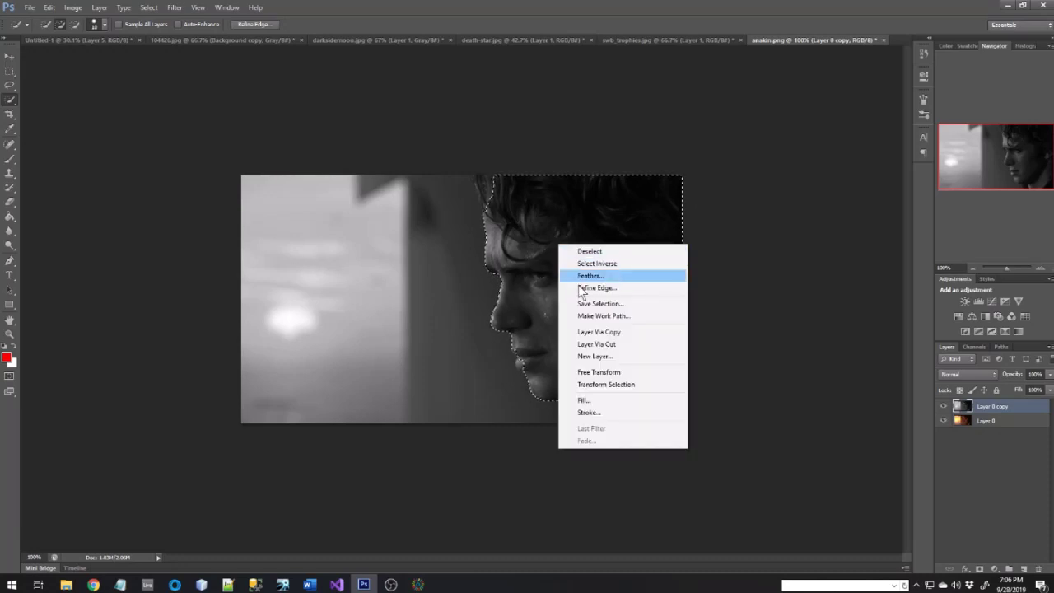
pyautogui.click(588, 332)
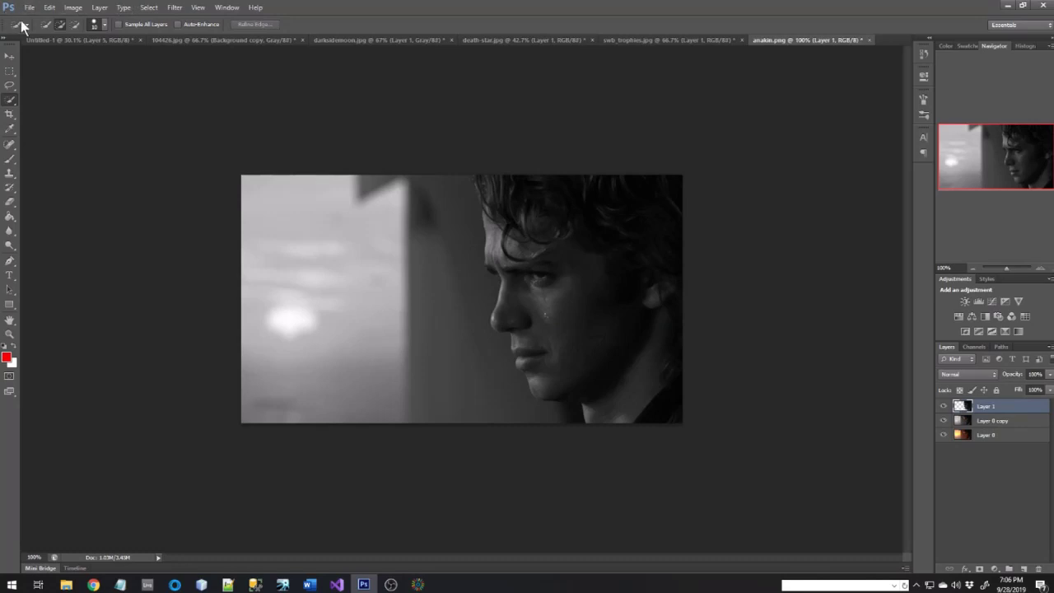
# Copy the cut-out gray face from anakin.png into the Untitled-1 poster and convert its layer to a smart object.
pyautogui.click(9, 56)
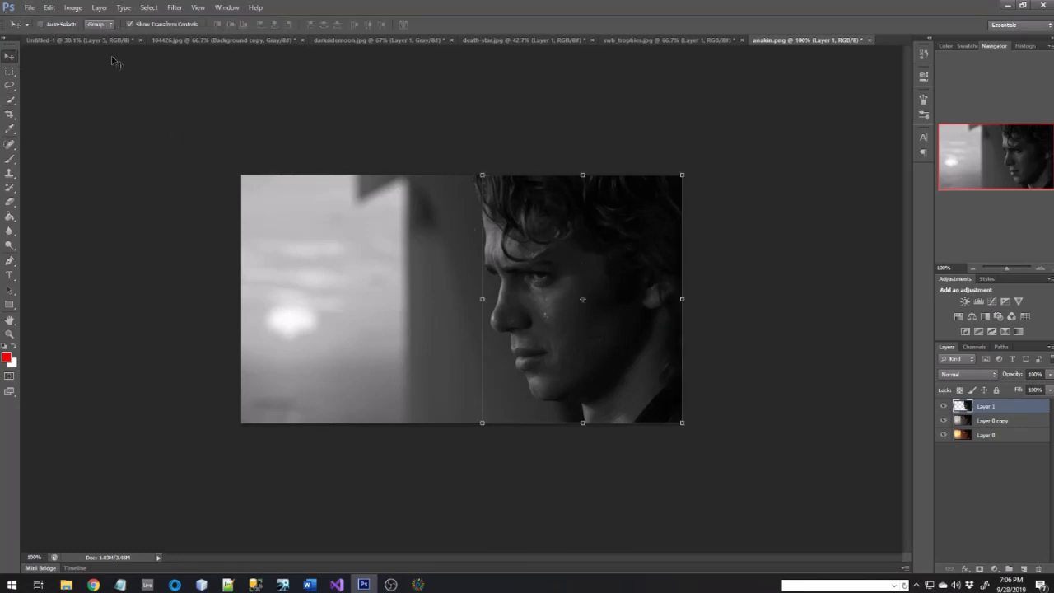
pyautogui.moveTo(105, 43); pyautogui.dragTo(529, 314)
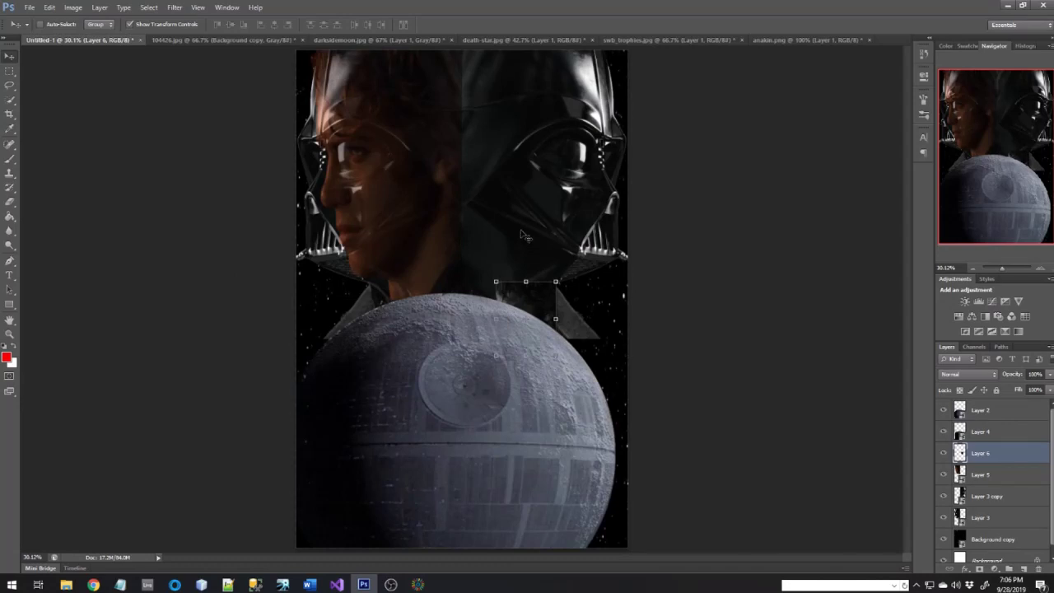
pyautogui.moveTo(527, 306); pyautogui.dragTo(517, 176)
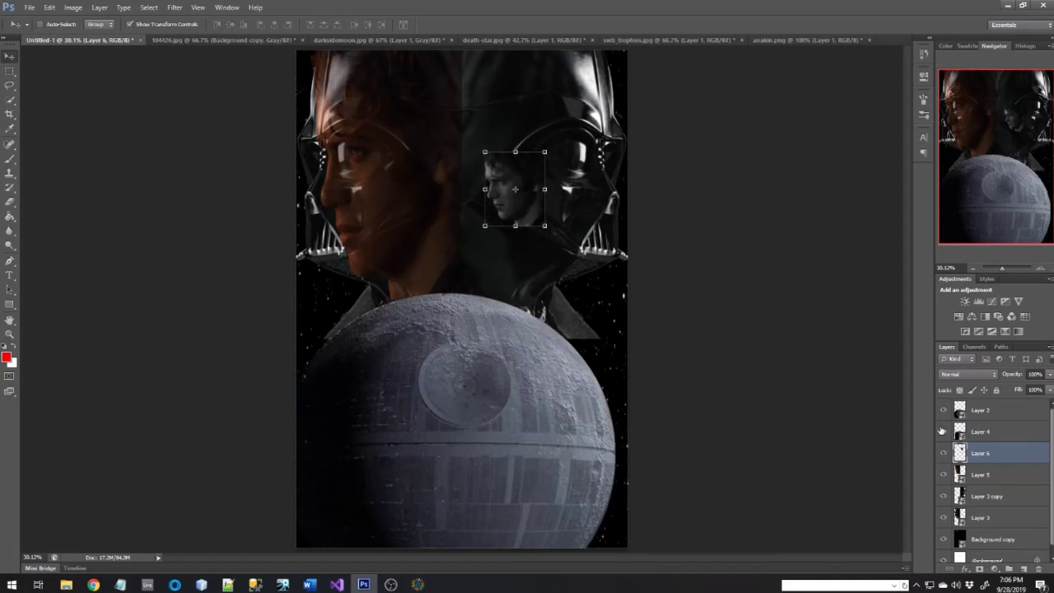
pyautogui.rightClick(979, 454)
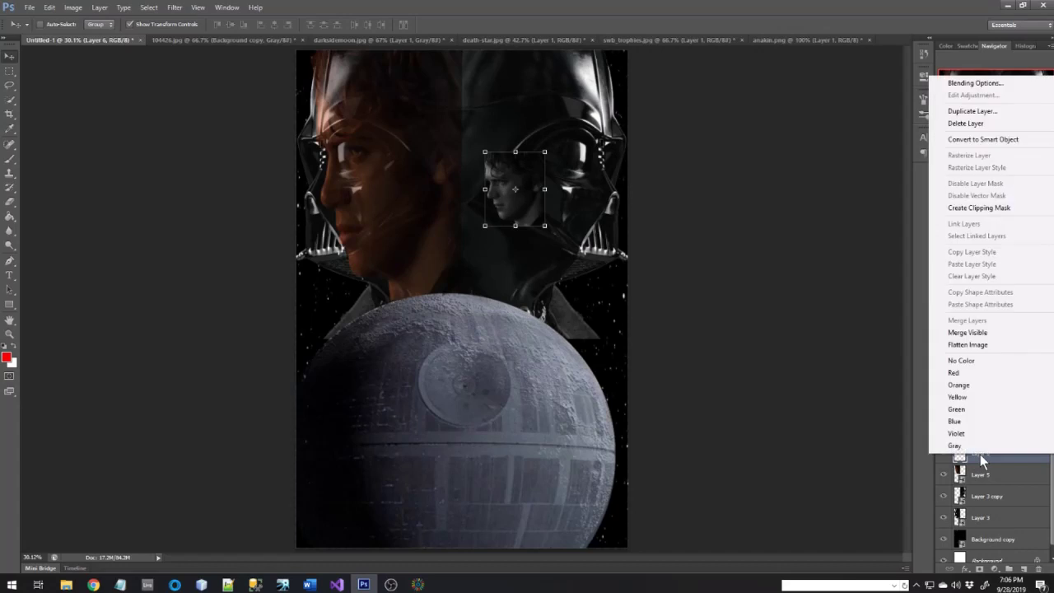
pyautogui.click(997, 137)
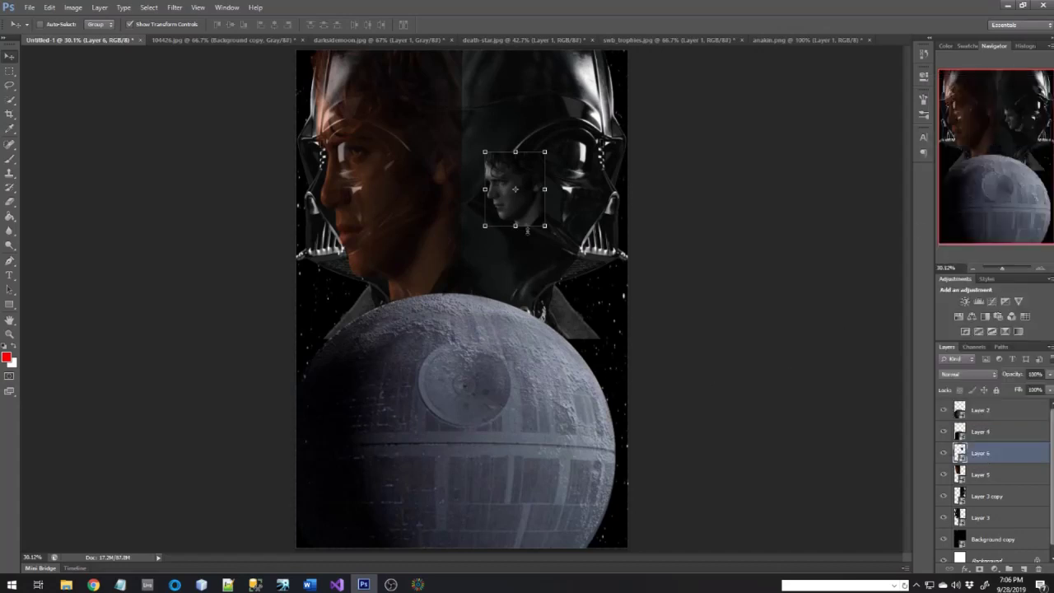
# Mirror the gray face horizontally and enlarge it to about 241% width and 334% height, filling the poster's right half above the Death Star.
pyautogui.hotkey('ctrl', 't')
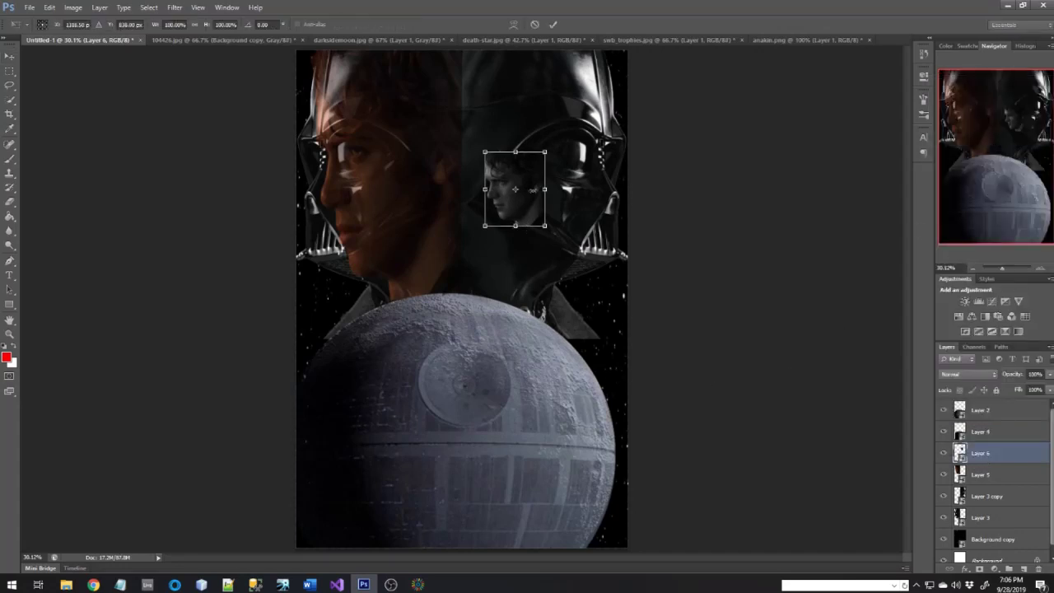
pyautogui.moveTo(484, 190); pyautogui.dragTo(625, 190)
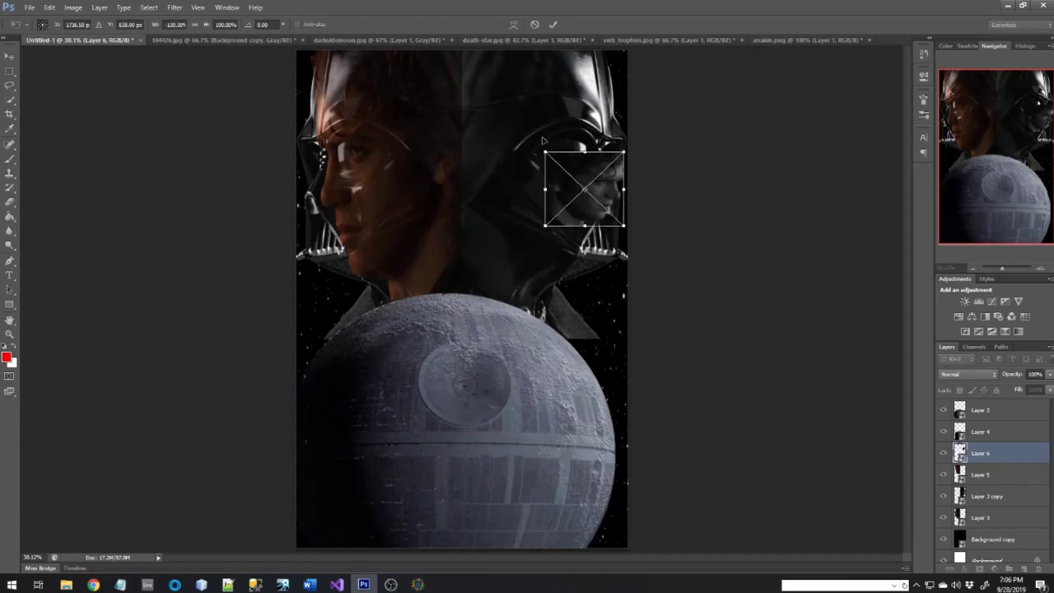
pyautogui.moveTo(597, 175); pyautogui.dragTo(511, 72)
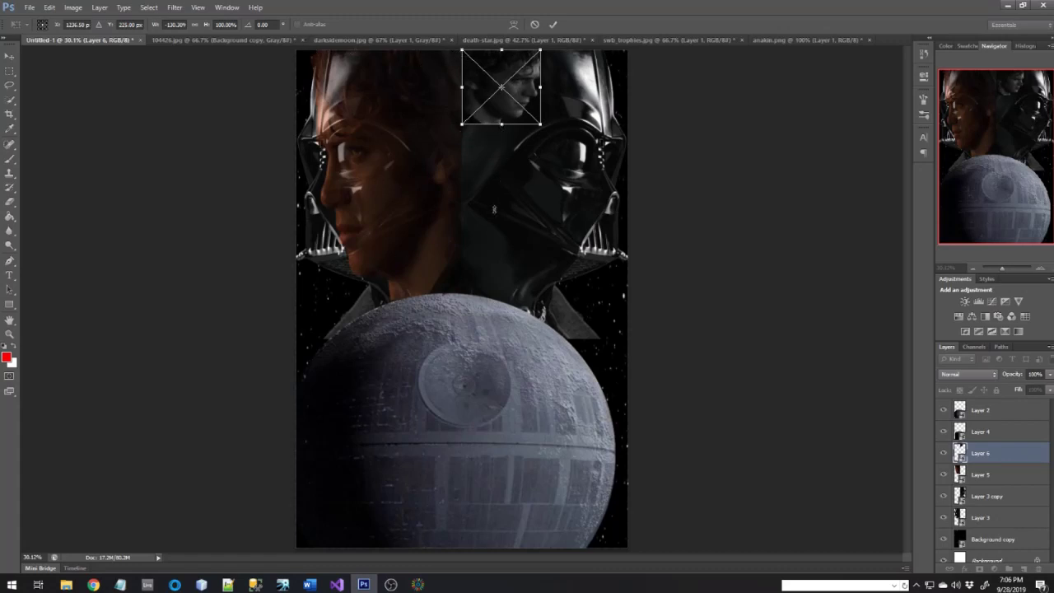
pyautogui.moveTo(500, 124); pyautogui.dragTo(496, 301)
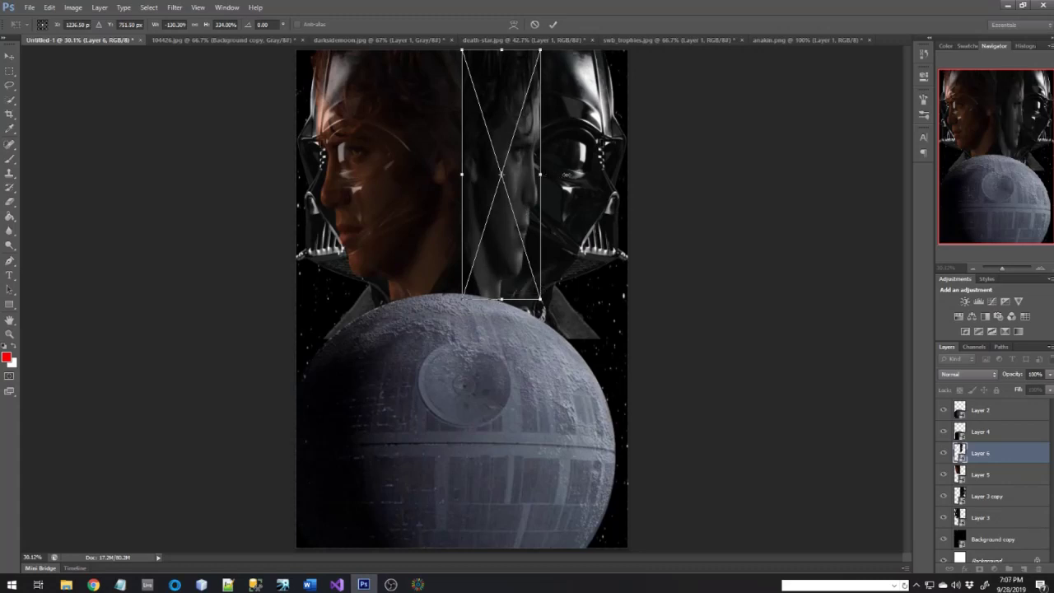
pyautogui.moveTo(540, 175); pyautogui.dragTo(608, 175)
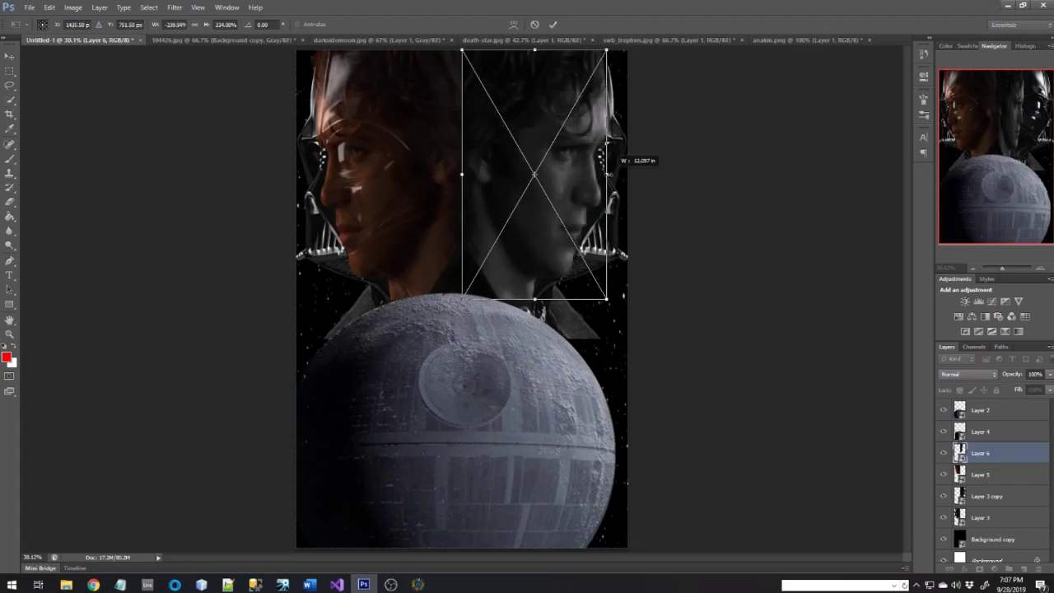
pyautogui.moveTo(608, 175); pyautogui.dragTo(609, 173)
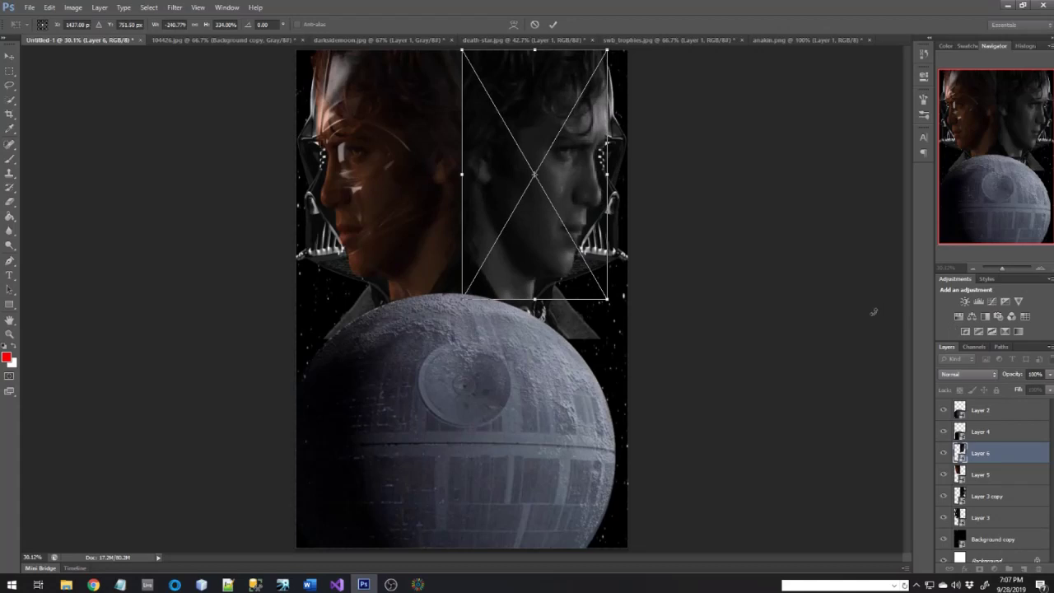
pyautogui.press('Return')
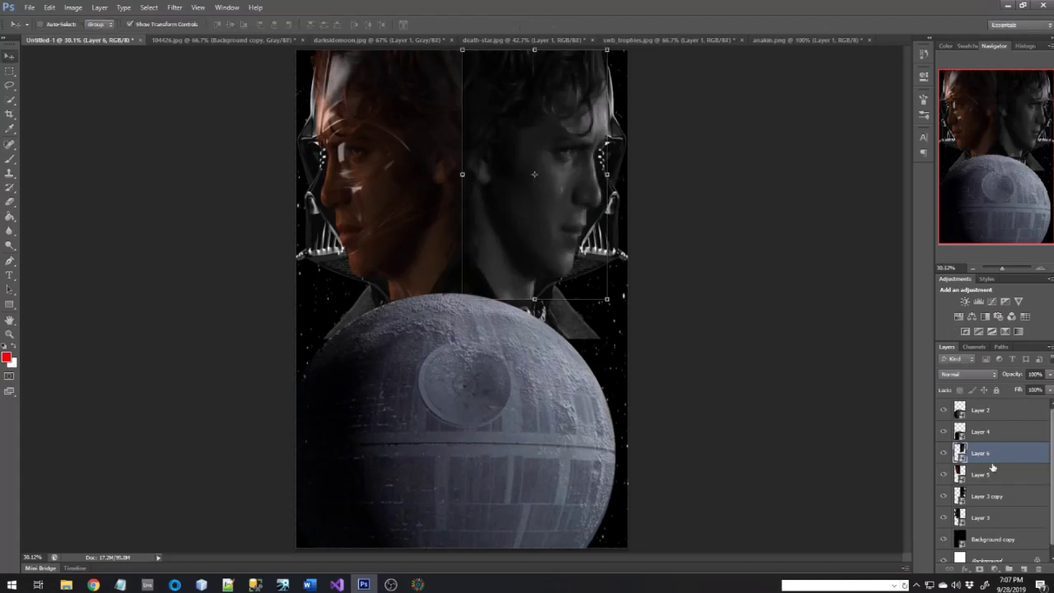
# Set the opacity of the mirrored gray face on Layer 6 to 50%, matching the reddish face on Layer 5.
pyautogui.click(990, 482)
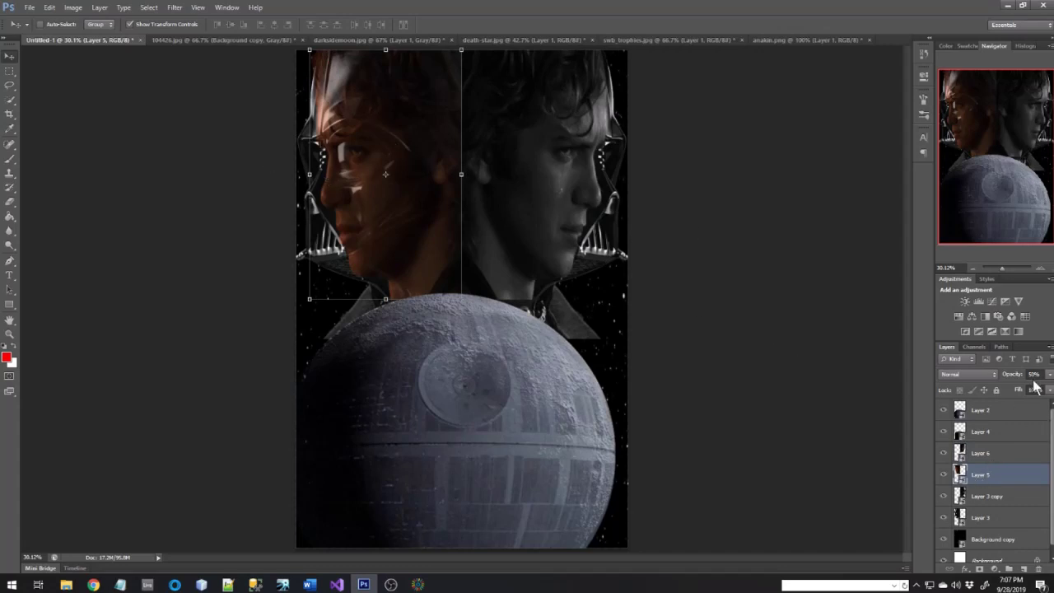
pyautogui.click(987, 455)
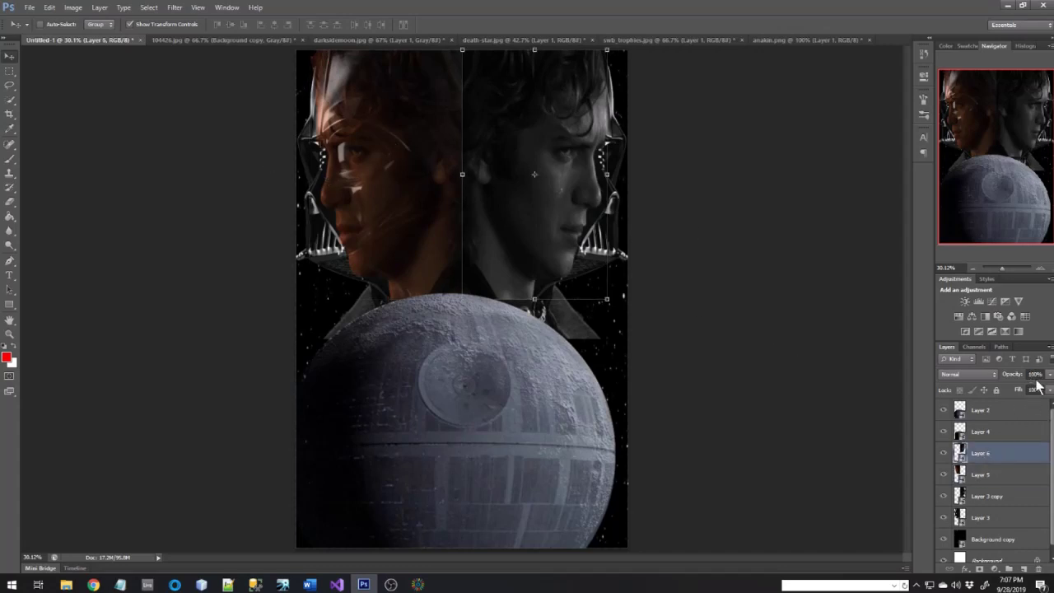
pyautogui.click(1050, 375)
pyautogui.moveTo(1051, 394); pyautogui.dragTo(1023, 393)
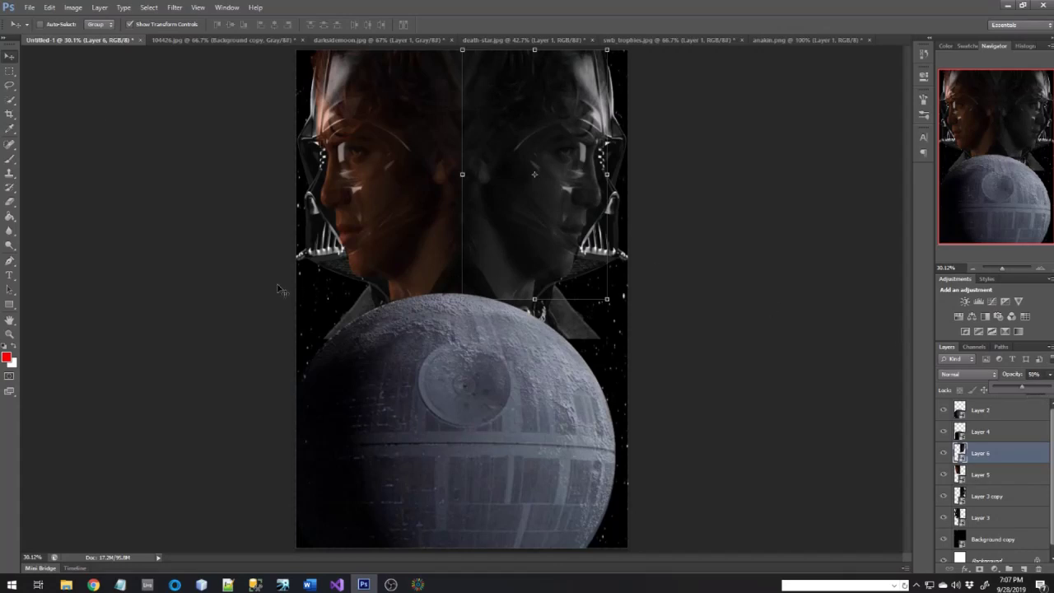
pyautogui.click(10, 71)
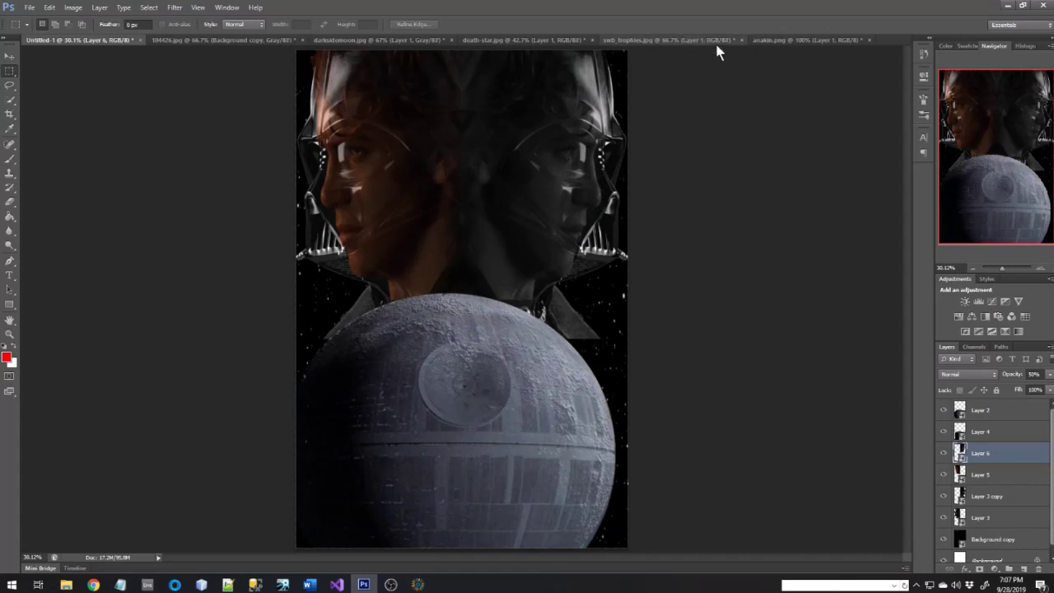
# In anakin.png, select the iris of the gray face's eye with a very small Quick Selection brush.
pyautogui.click(777, 41)
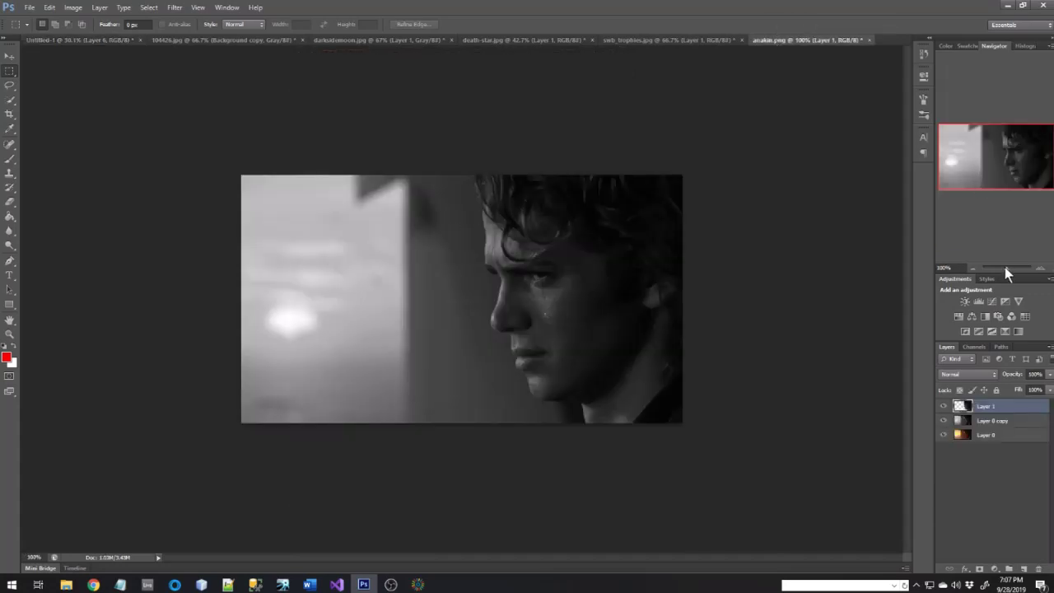
pyautogui.moveTo(1005, 267); pyautogui.dragTo(1017, 269)
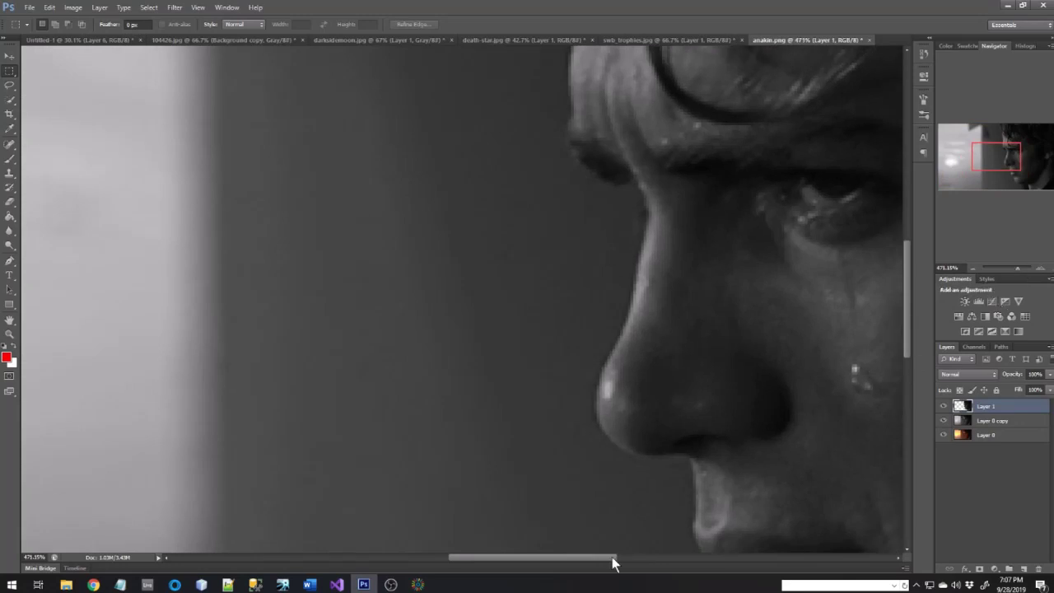
pyautogui.moveTo(596, 561); pyautogui.dragTo(676, 559)
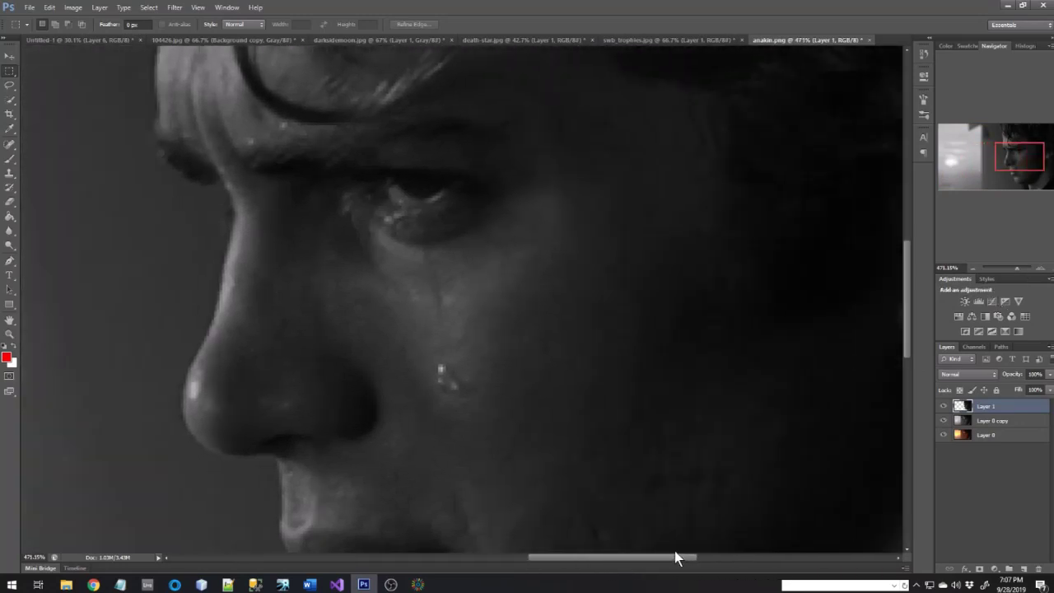
pyautogui.click(9, 99)
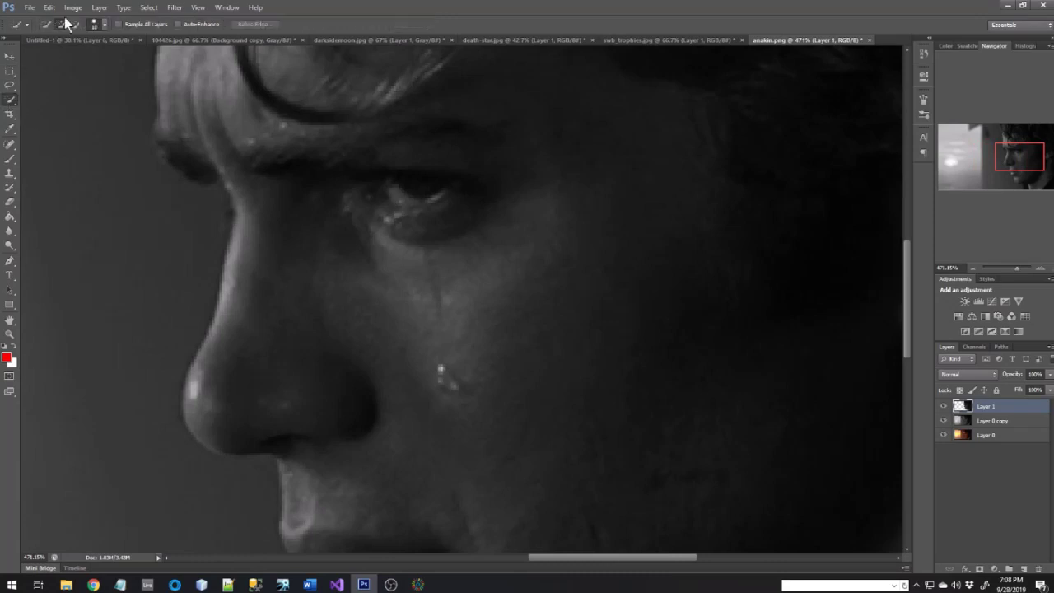
pyautogui.click(104, 26)
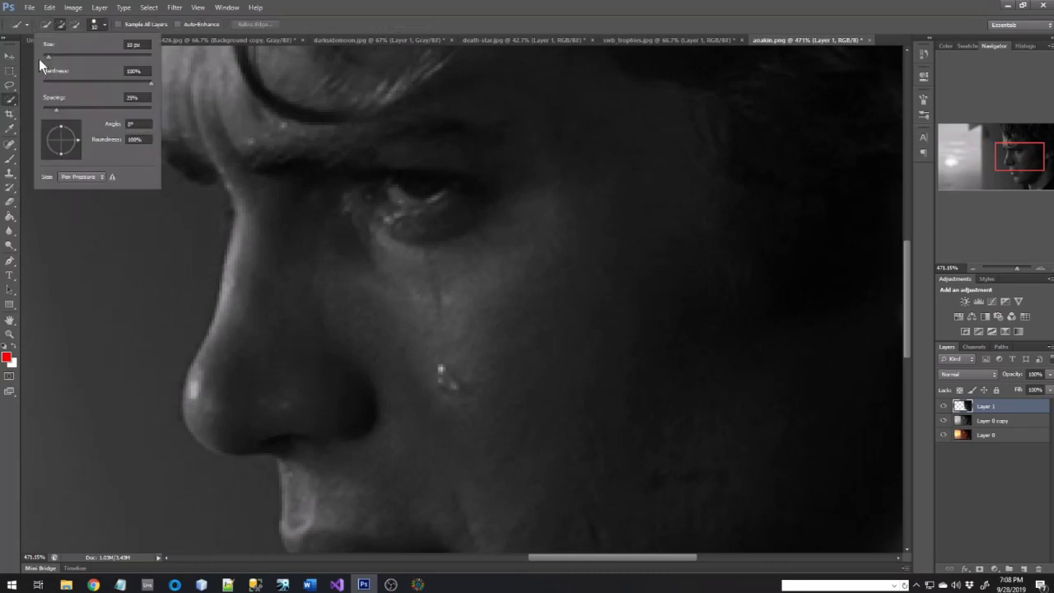
pyautogui.moveTo(49, 55); pyautogui.dragTo(48, 56)
pyautogui.moveTo(45, 57); pyautogui.dragTo(44, 57)
pyautogui.click(404, 182)
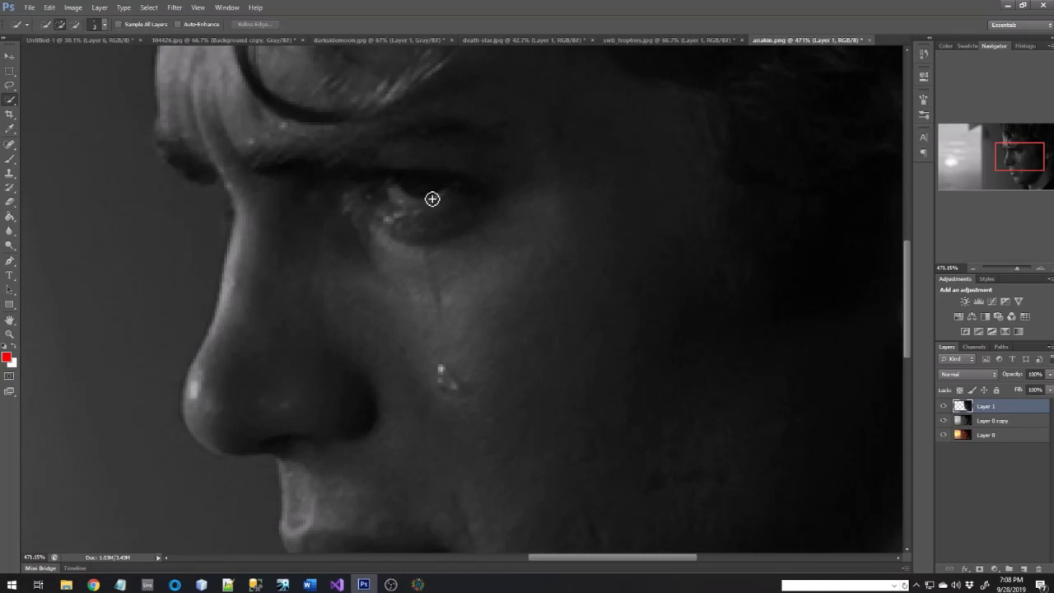
pyautogui.moveTo(433, 200)
pyautogui.mouseDown()
pyautogui.moveTo(423, 200)
pyautogui.moveTo(442, 189)
pyautogui.mouseUp()
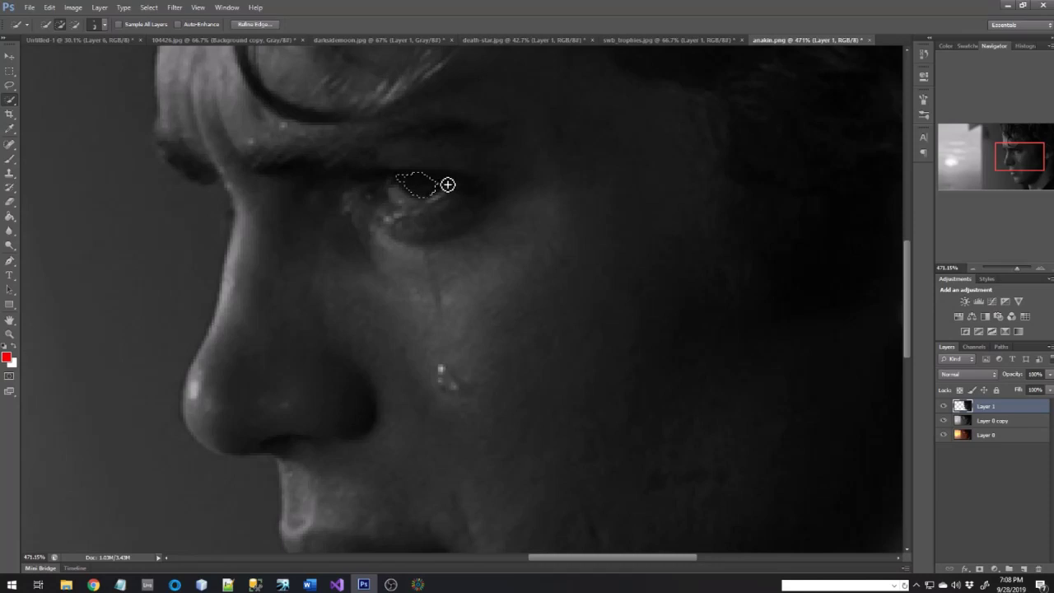
pyautogui.click(448, 186)
# Subtract the dark pupil area at the upper middle from the iris selection using a 1 px Quick Selection brush.
pyautogui.click(104, 25)
pyautogui.moveTo(45, 57); pyautogui.dragTo(41, 56)
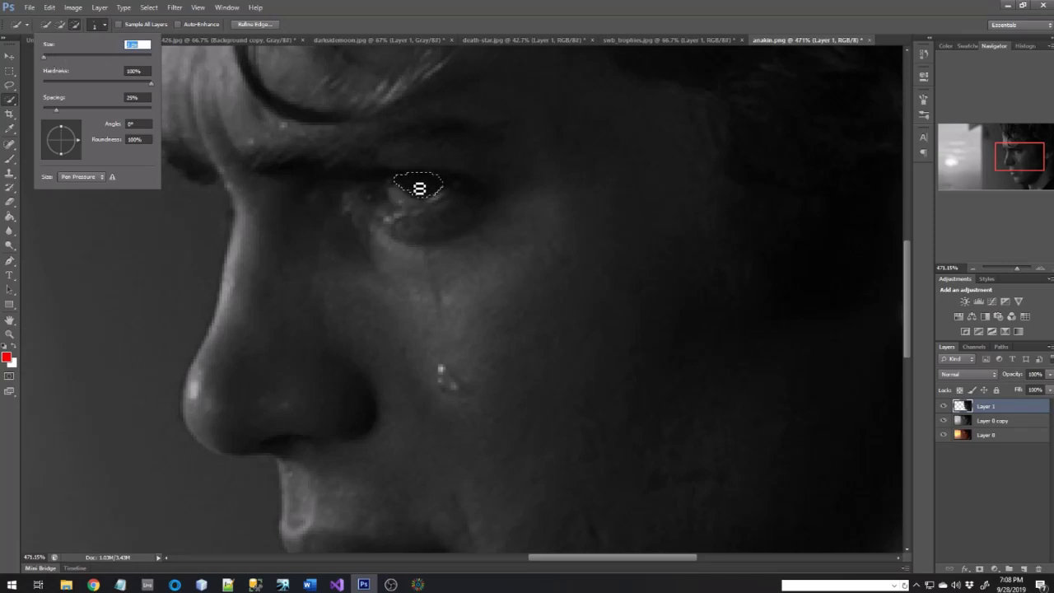
pyautogui.click(420, 181)
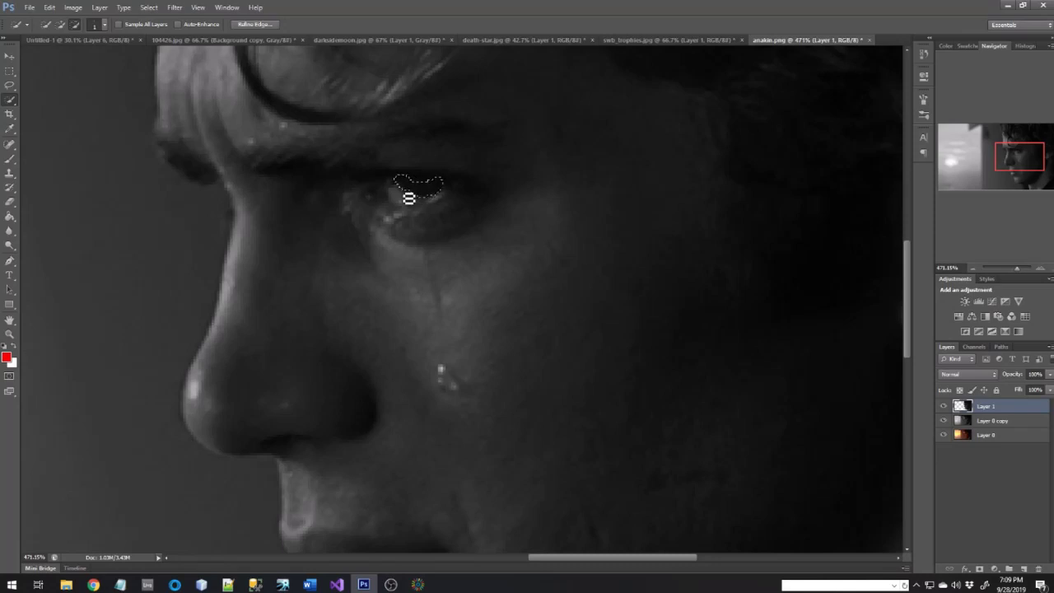
# Set the foreground color to bright yellow #fdef0b.
pyautogui.click(8, 357)
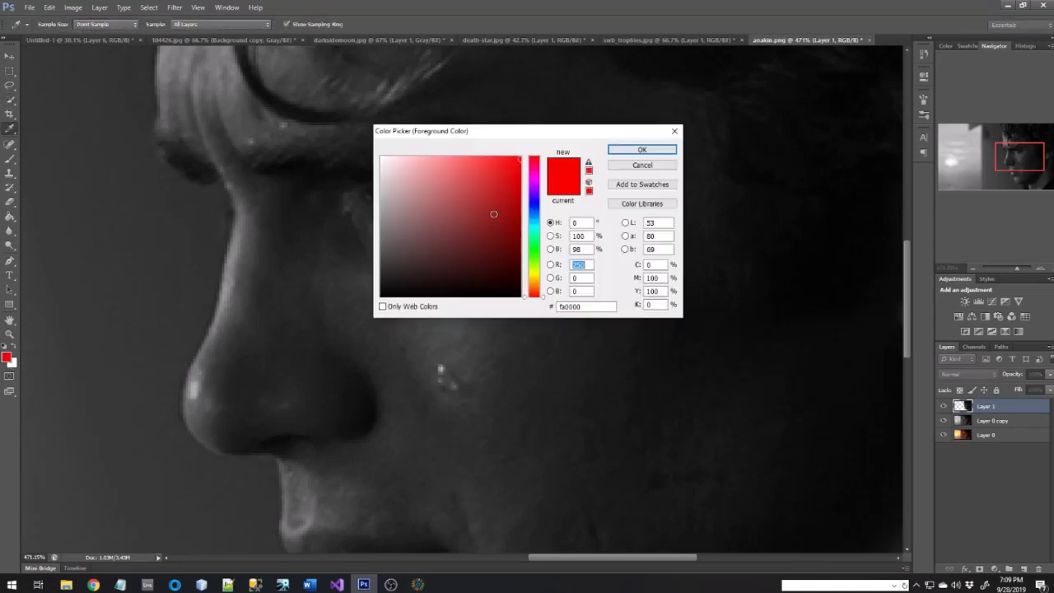
pyautogui.moveTo(536, 275); pyautogui.dragTo(537, 275)
pyautogui.click(517, 153)
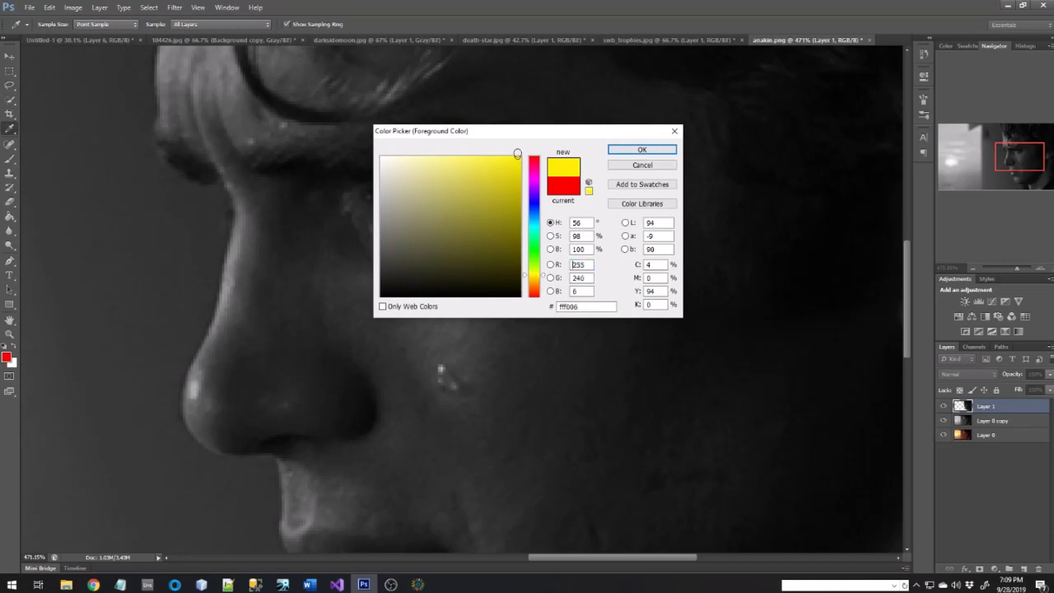
pyautogui.moveTo(517, 153)
pyautogui.mouseDown()
pyautogui.moveTo(501, 156)
pyautogui.moveTo(515, 157)
pyautogui.mouseUp()
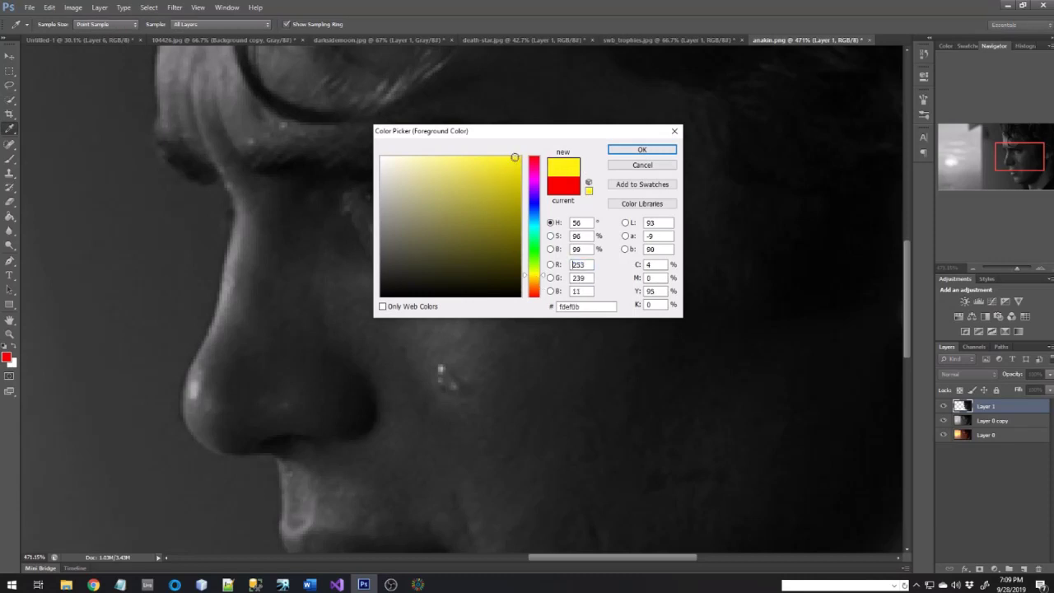
pyautogui.click(654, 153)
# Fill the selected iris with the yellow foreground color using the Paint Bucket and clear the selection.
pyautogui.click(10, 103)
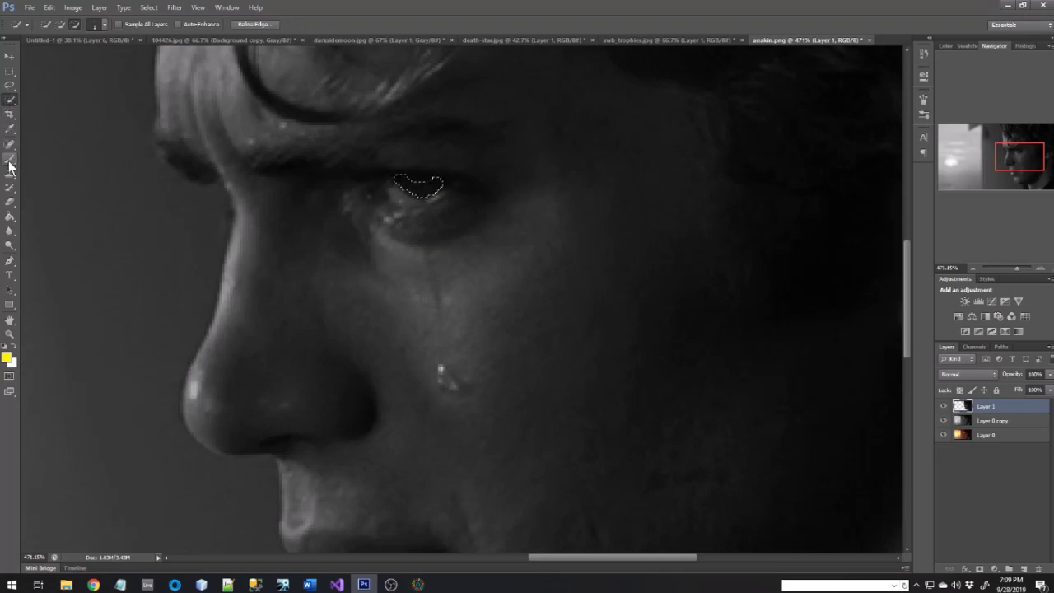
pyautogui.click(10, 216)
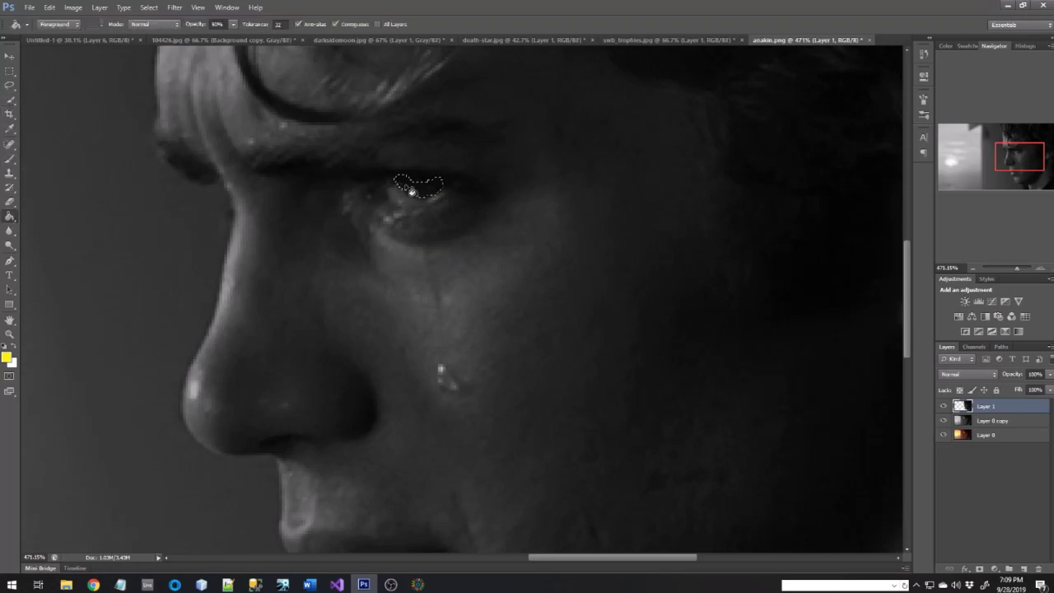
pyautogui.click(412, 191)
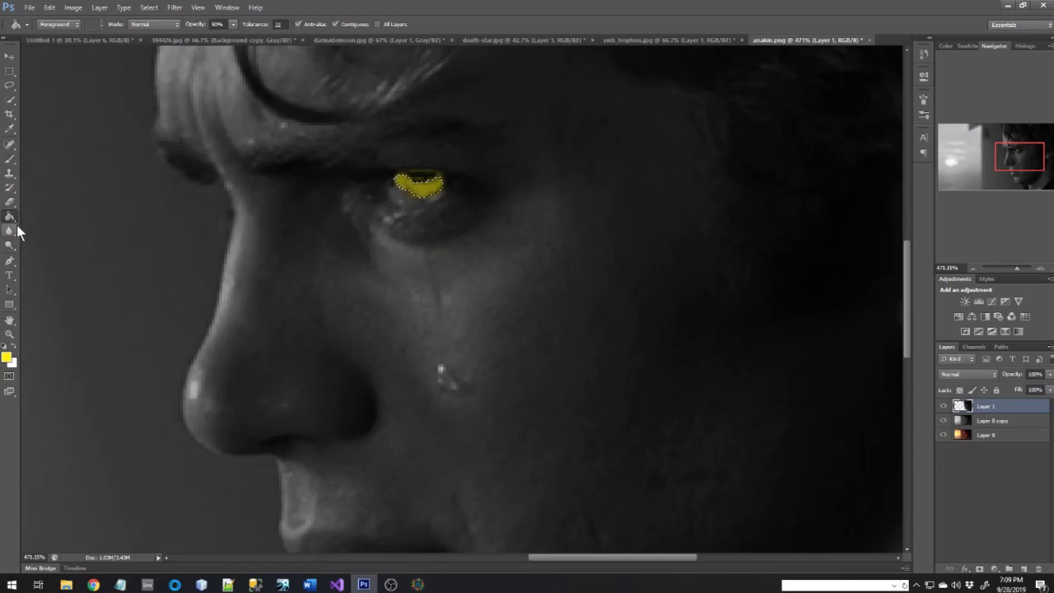
pyautogui.click(10, 71)
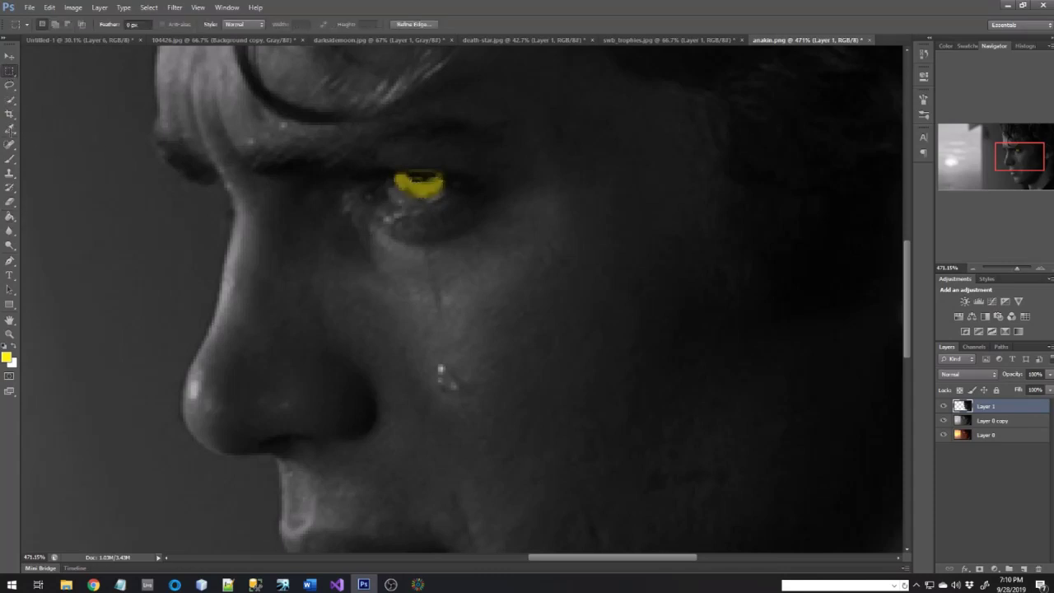
# Select the white of the eye around the lower edge of the yellow iris with Quick Selection, leaving out the iris.
pyautogui.click(9, 100)
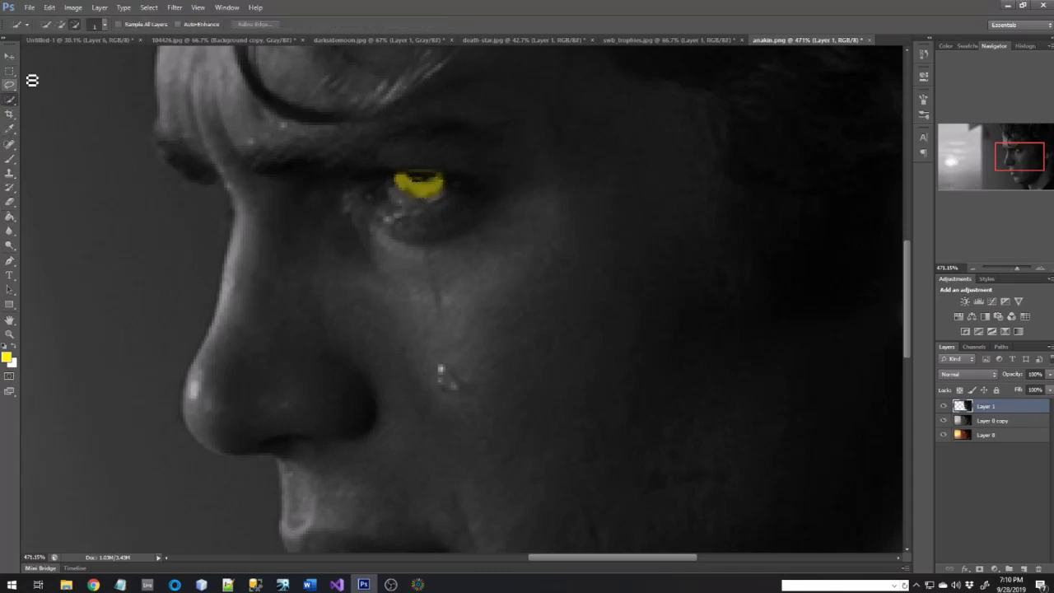
pyautogui.click(60, 26)
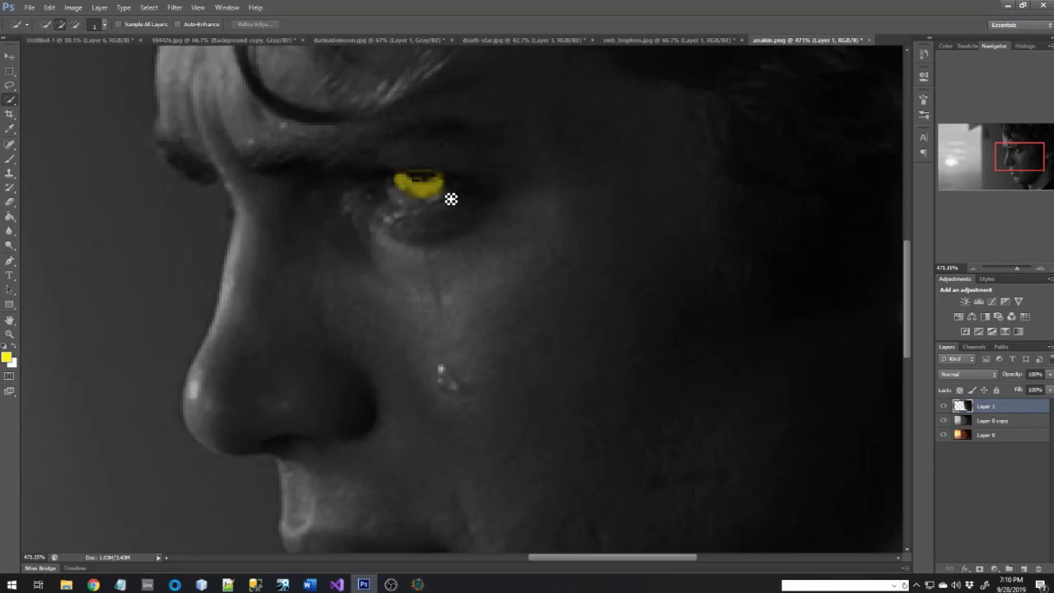
pyautogui.moveTo(450, 198); pyautogui.dragTo(434, 202)
pyautogui.click(75, 26)
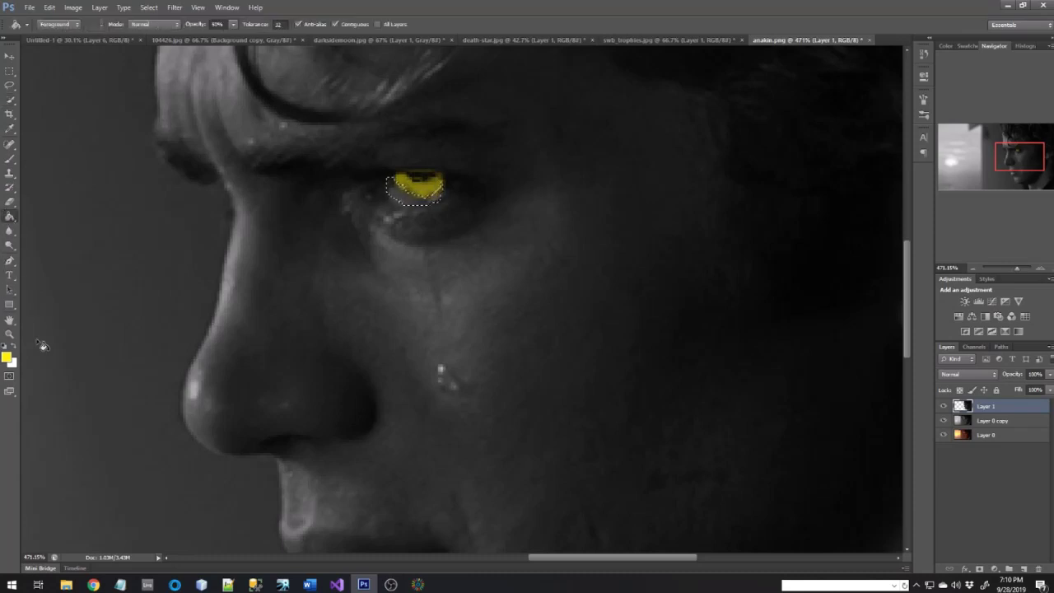
# Set the foreground color to red #f40000.
pyautogui.click(6, 356)
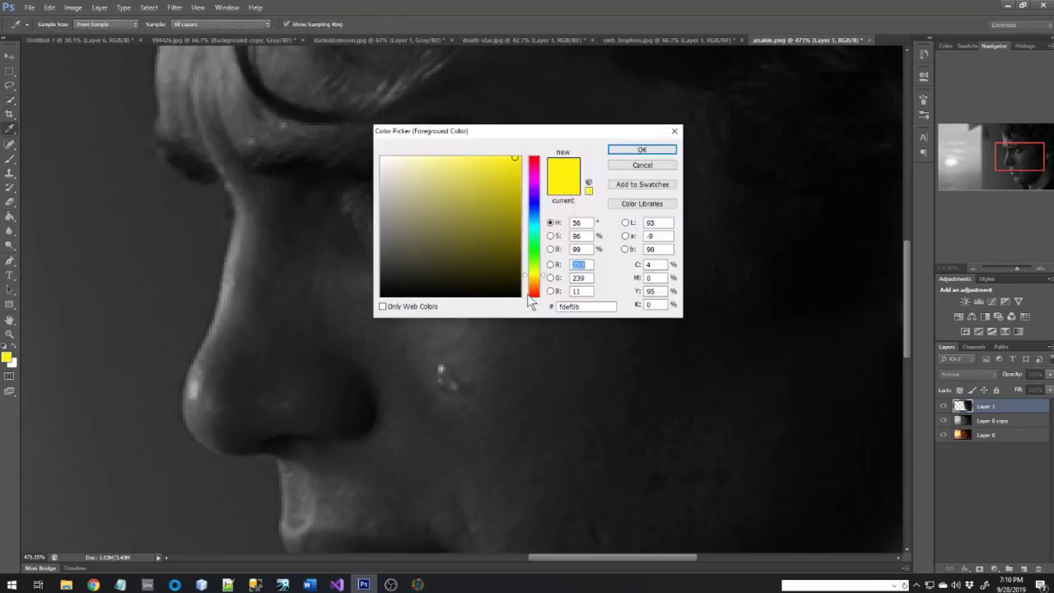
pyautogui.click(536, 157)
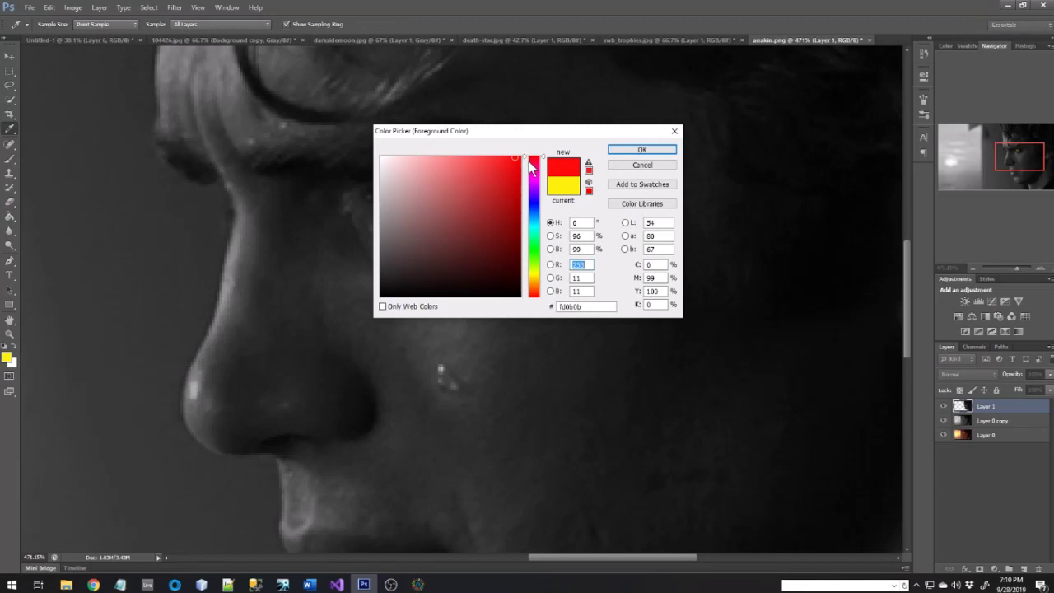
pyautogui.click(527, 157)
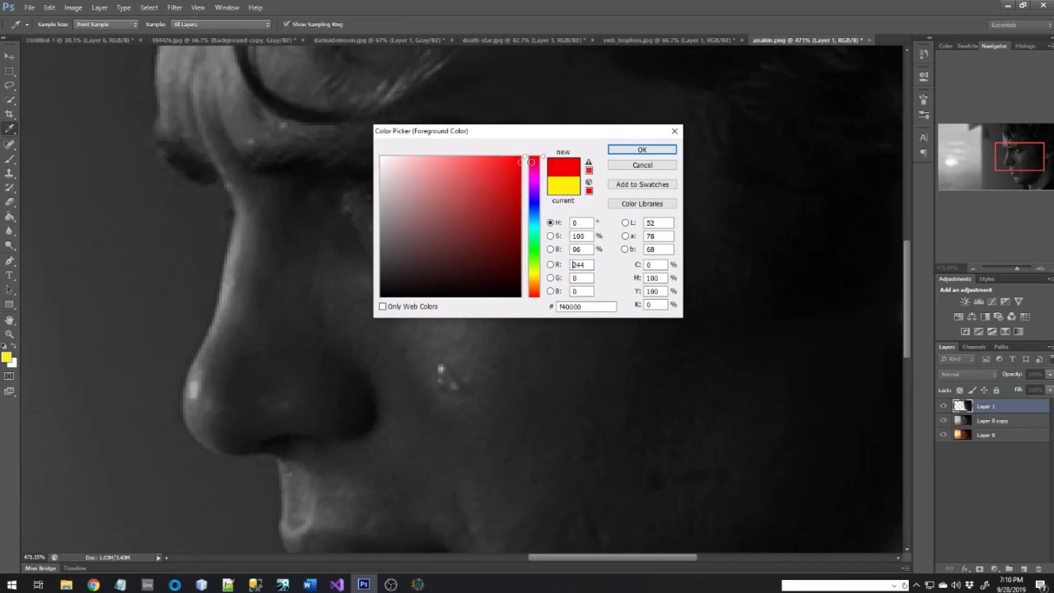
pyautogui.click(658, 151)
# Fill the selected white of the eye with the red foreground color using the Paint Bucket and clear the selection.
pyautogui.press('g')
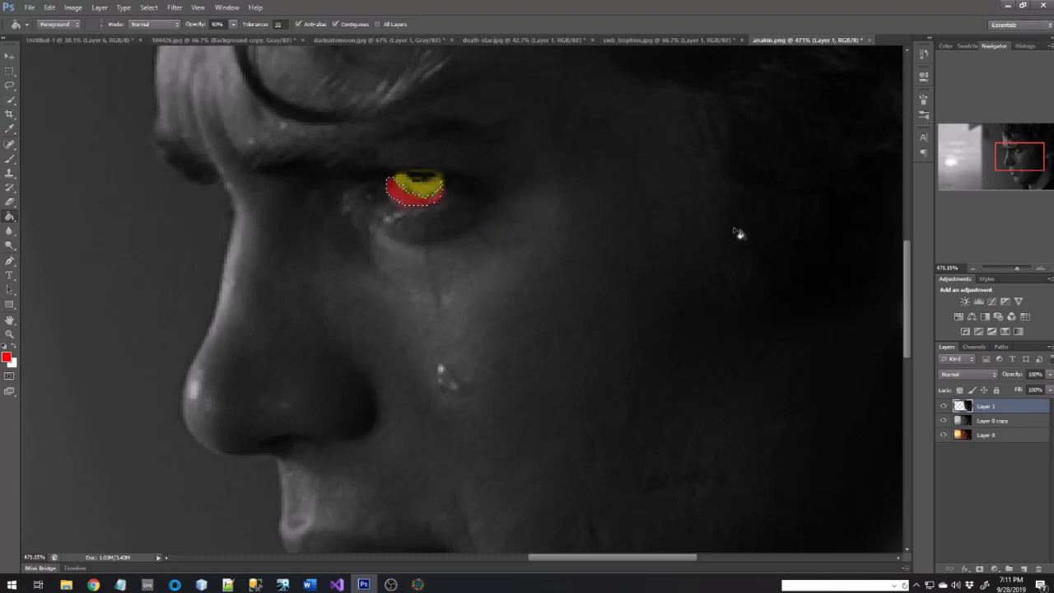
pyautogui.click(10, 71)
pyautogui.hotkey('ctrl', 'd')
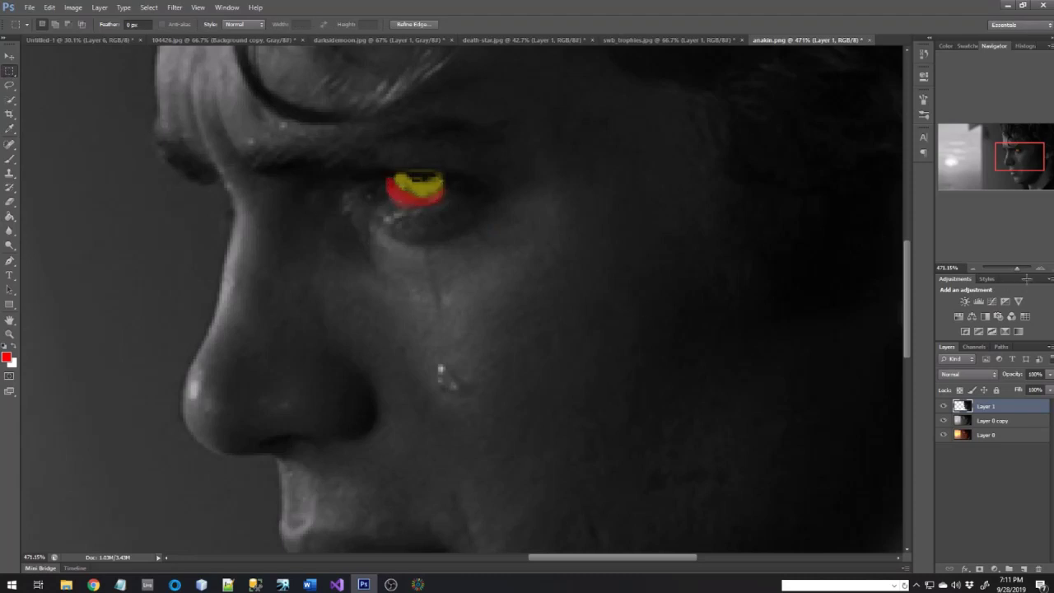
# Copy the gray face layer with the recolored eye into the Untitled-1 poster and convert it to a smart object.
pyautogui.click(972, 269)
pyautogui.click(973, 269)
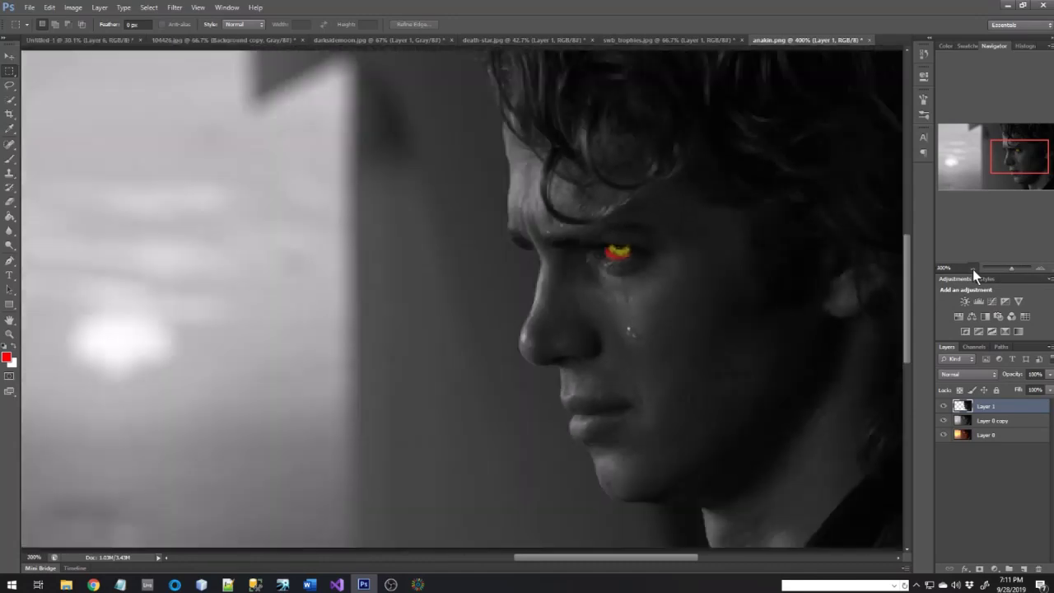
pyautogui.click(973, 269)
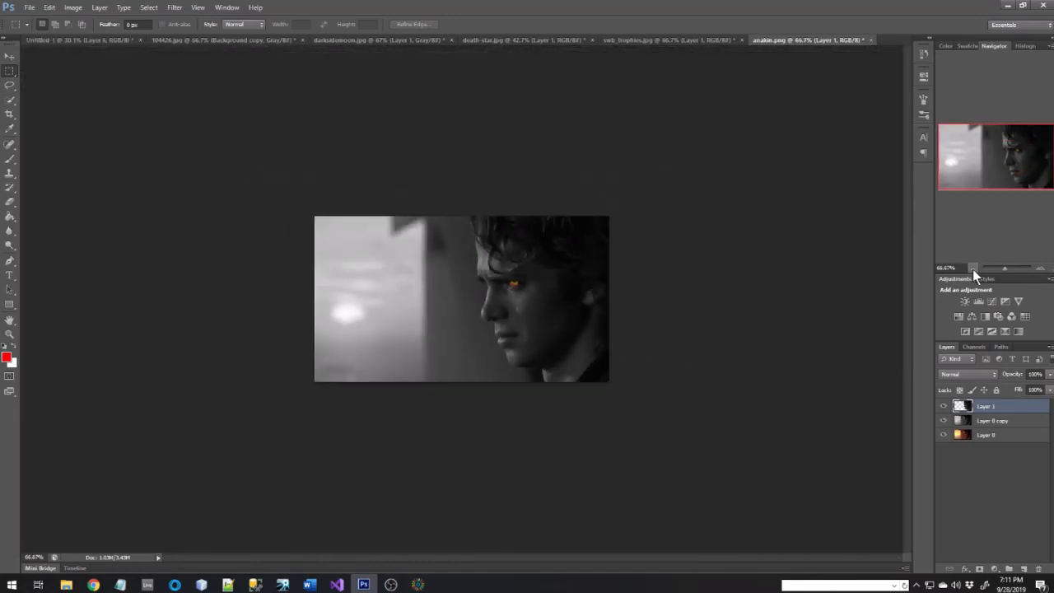
pyautogui.click(1040, 270)
pyautogui.click(1041, 270)
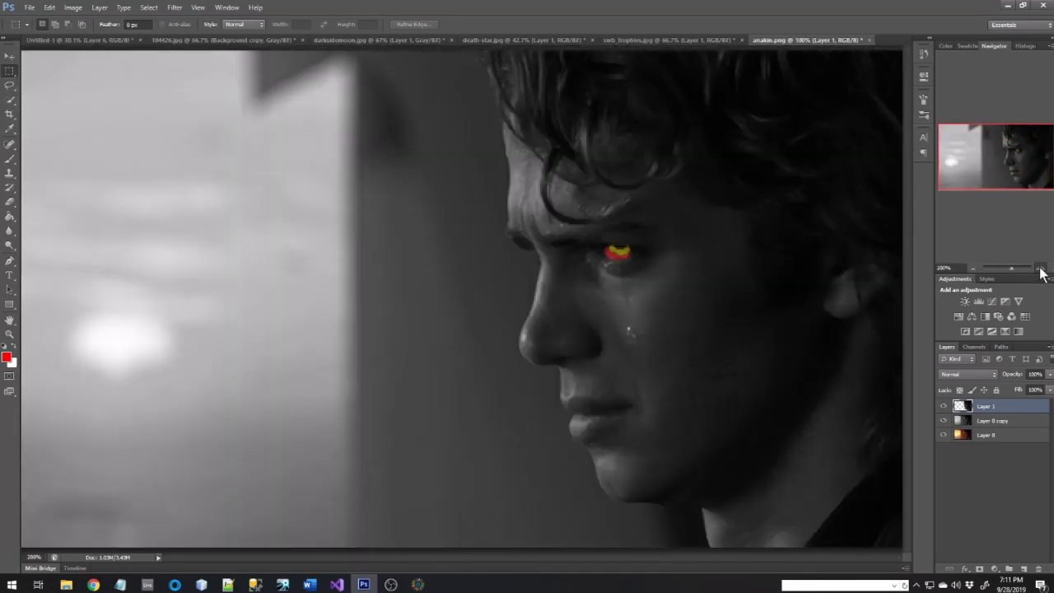
pyautogui.click(973, 268)
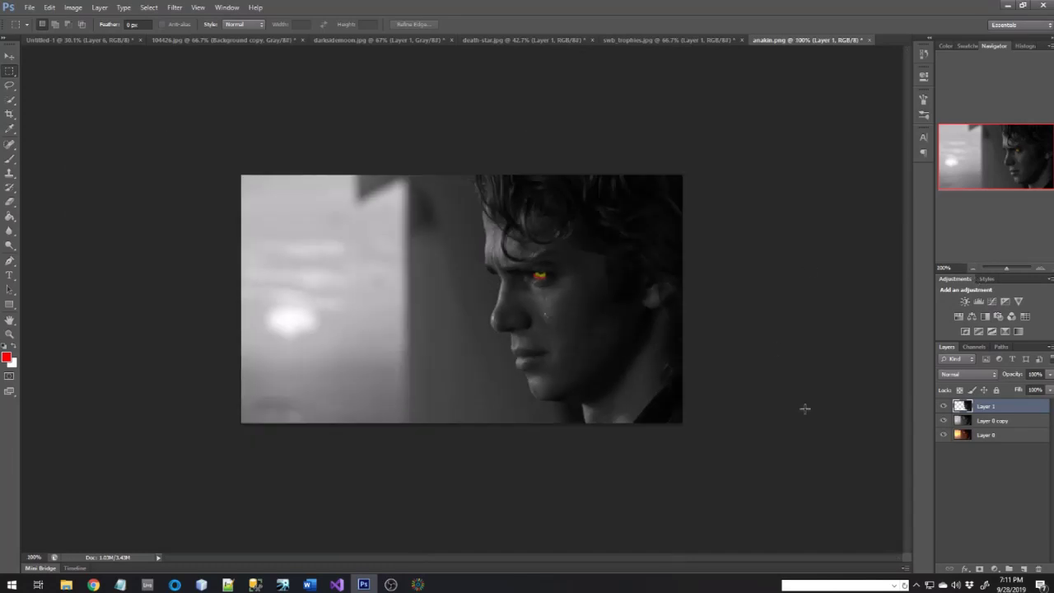
pyautogui.click(10, 58)
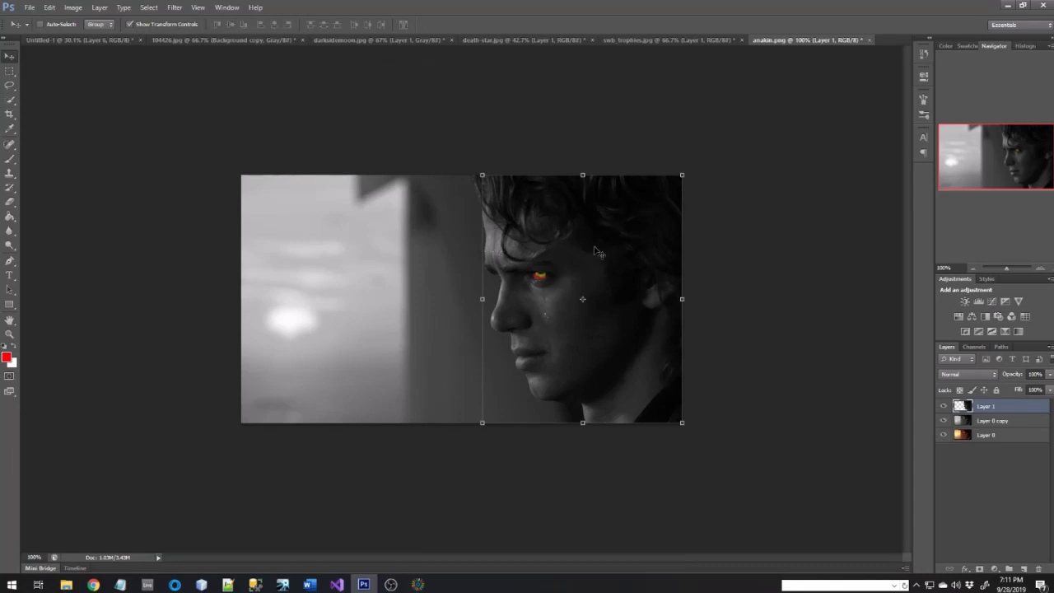
pyautogui.moveTo(586, 254); pyautogui.dragTo(520, 209)
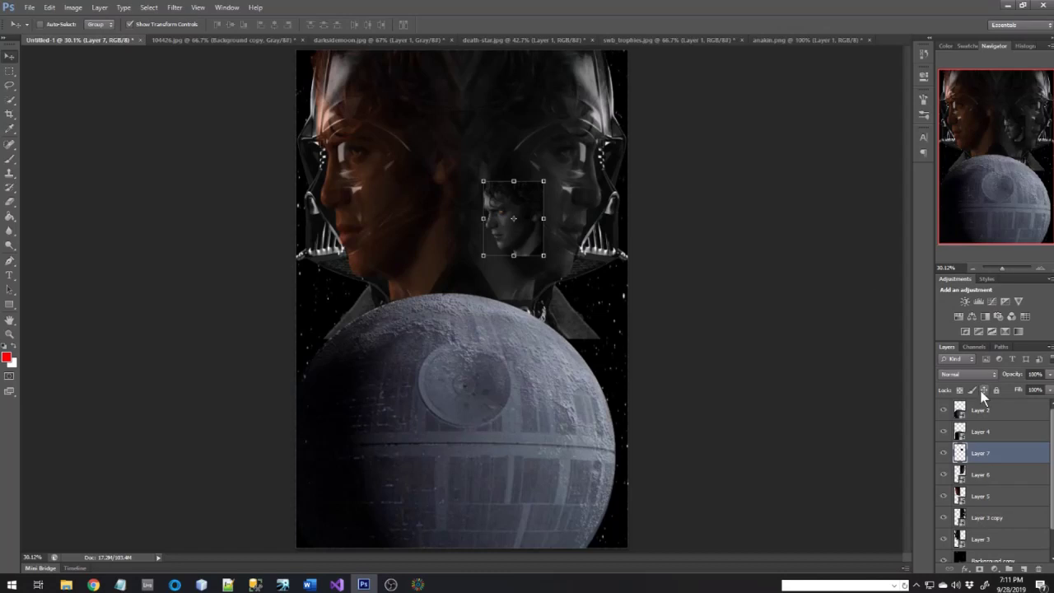
pyautogui.rightClick(989, 452)
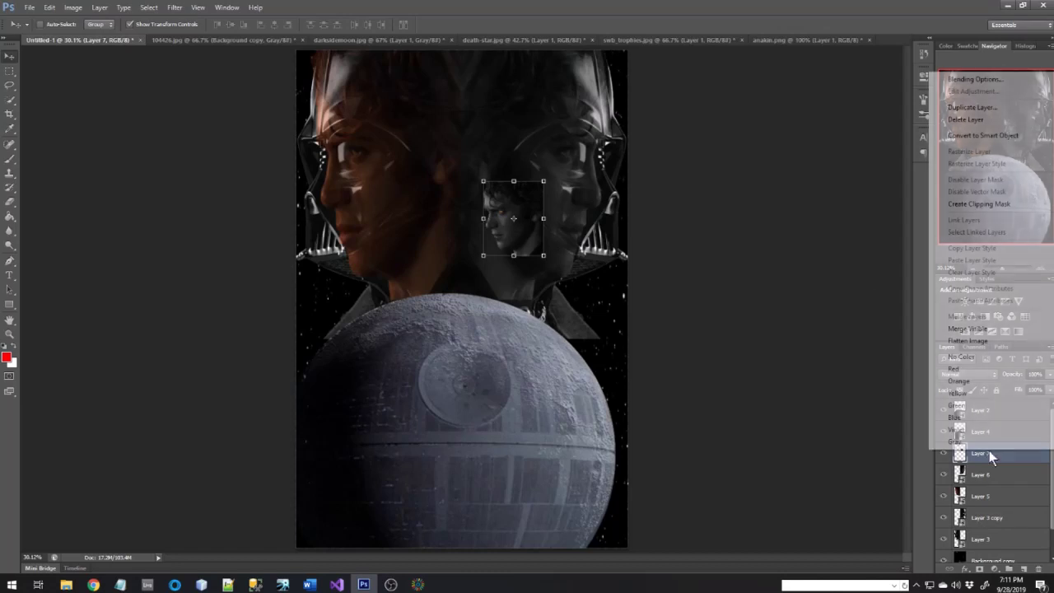
pyautogui.click(980, 135)
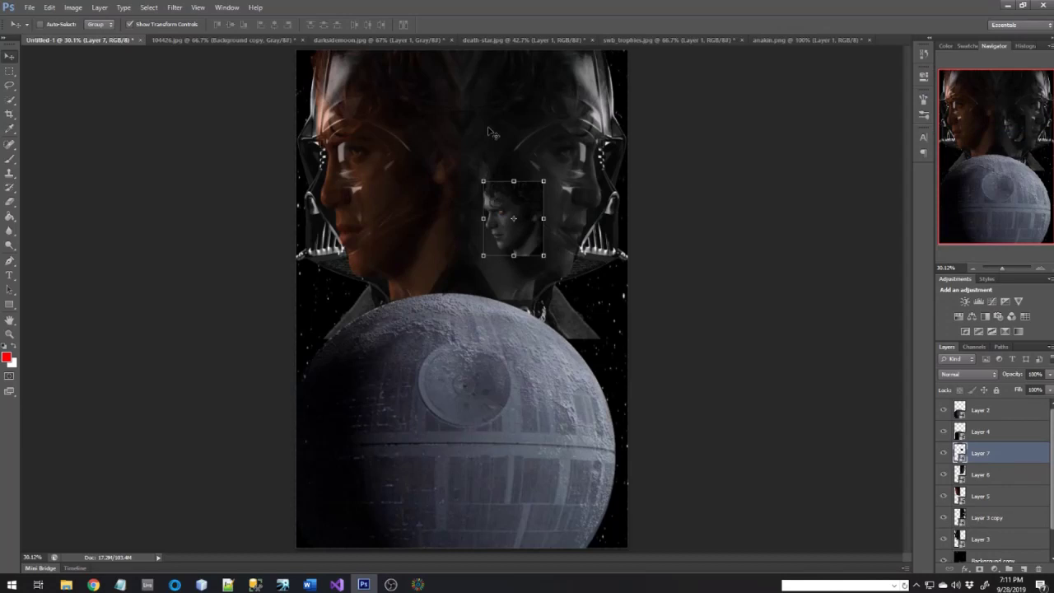
# Flip the small gray face horizontally with Free Transform and enlarge it to align over the existing gray face beside the brown one.
pyautogui.moveTo(488, 132); pyautogui.dragTo(489, 82)
pyautogui.hotkey('ctrl', 't')
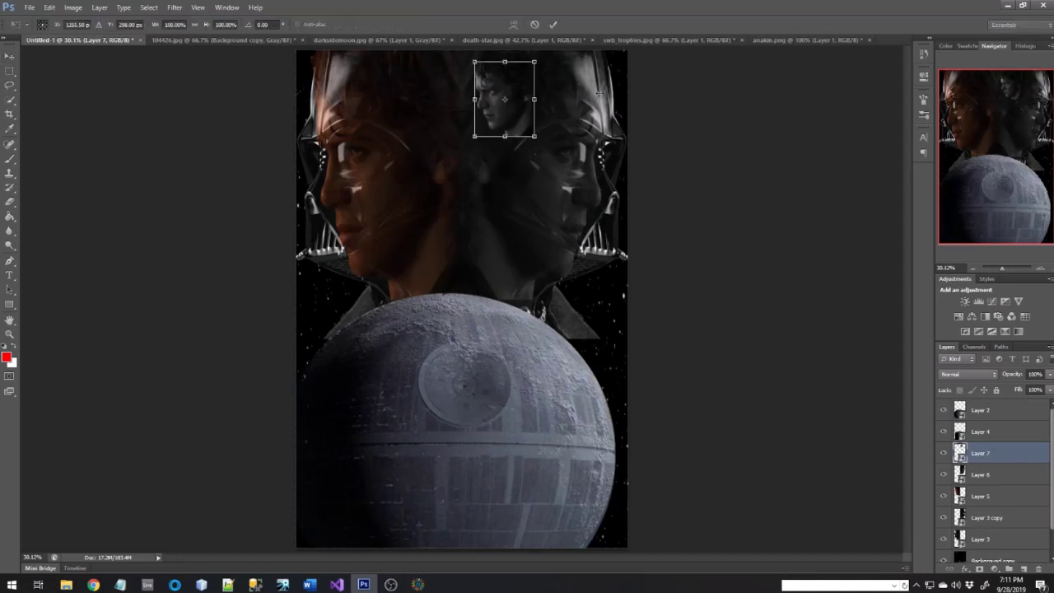
pyautogui.moveTo(600, 93); pyautogui.dragTo(608, 93)
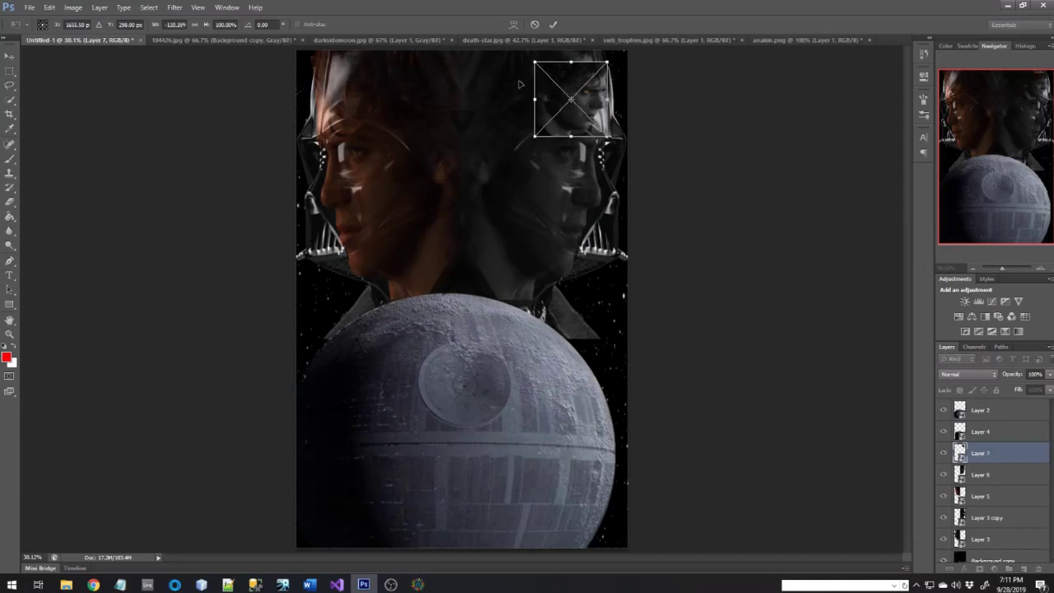
pyautogui.moveTo(573, 91); pyautogui.dragTo(501, 78)
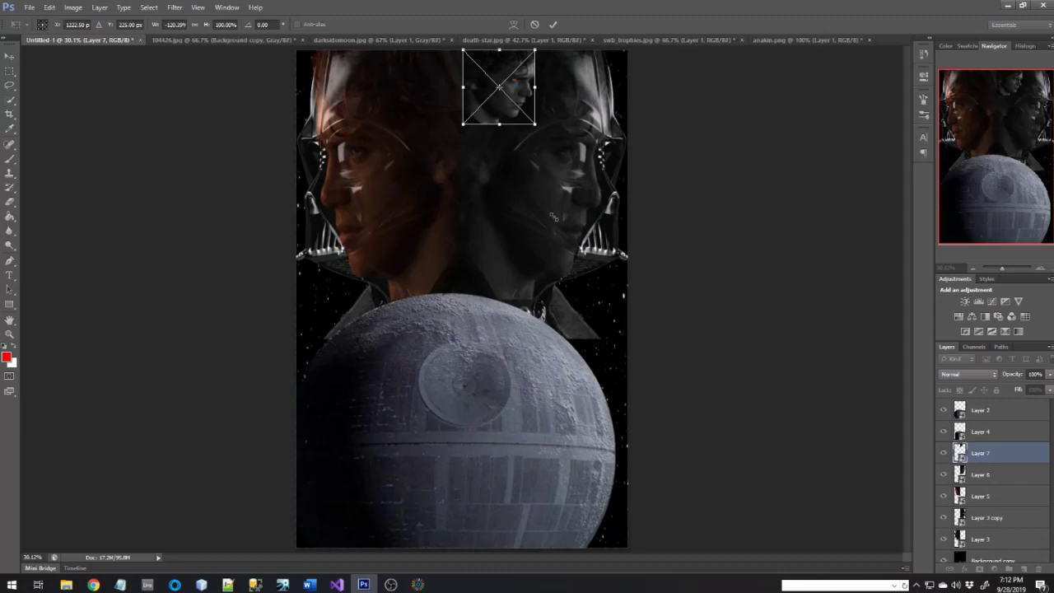
pyautogui.moveTo(554, 216); pyautogui.dragTo(604, 300)
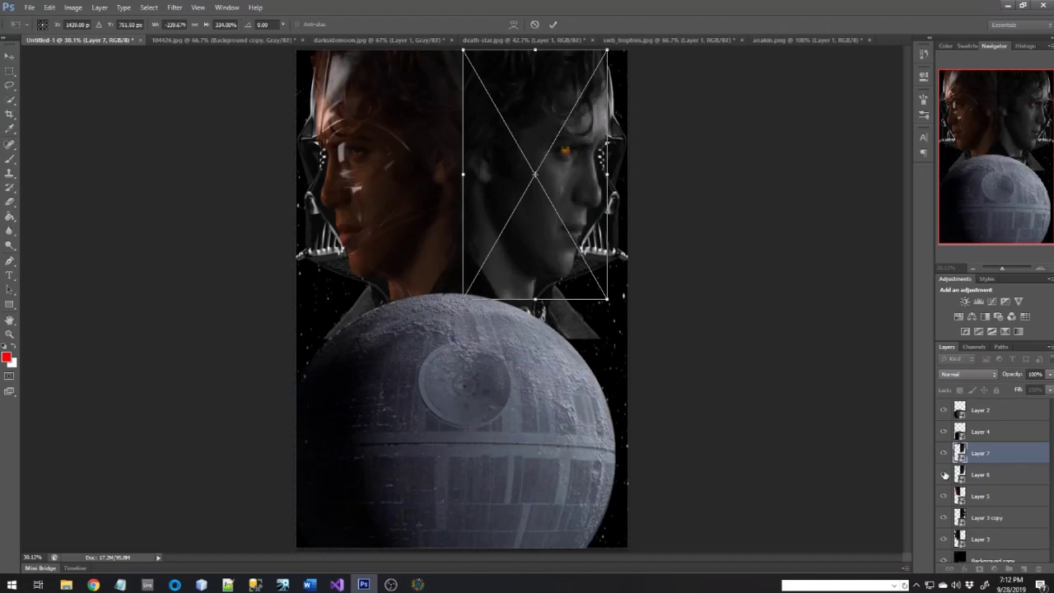
pyautogui.press('Return')
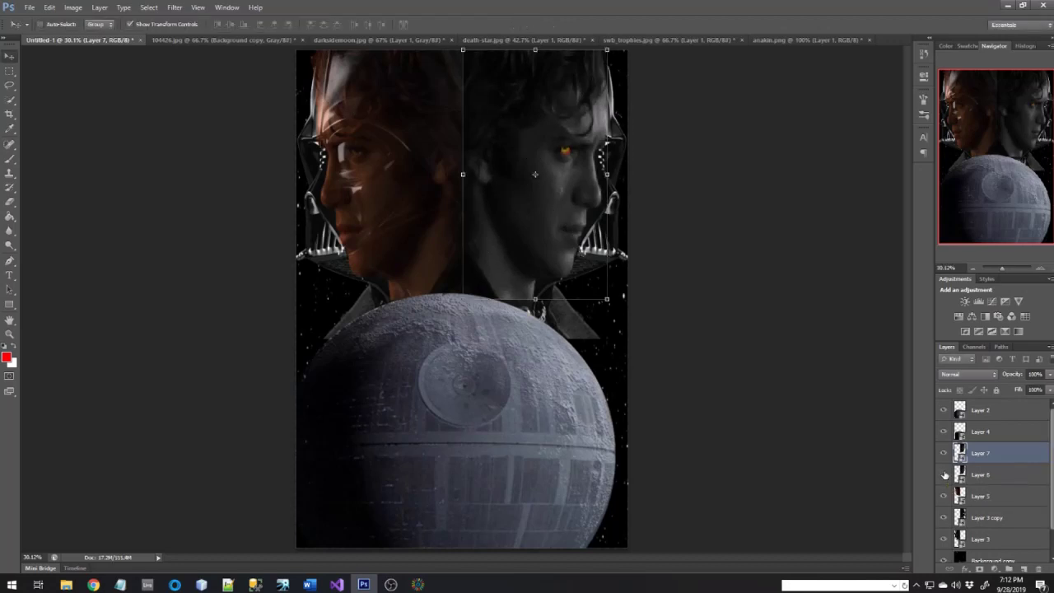
# Lower Layer 7's opacity to 50% and delete the hidden old gray face on Layer 6.
pyautogui.click(990, 474)
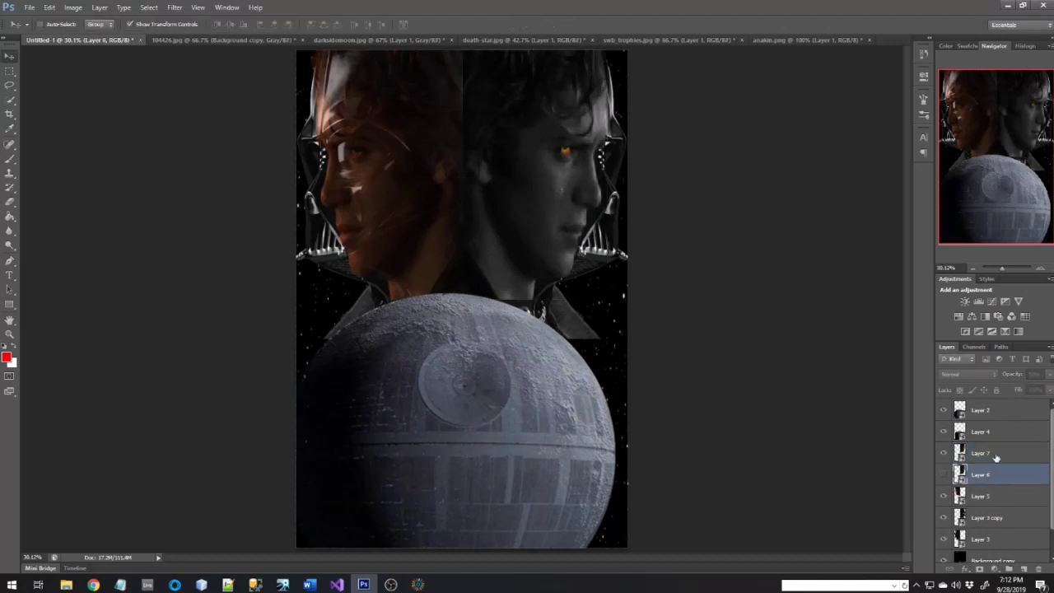
pyautogui.click(997, 455)
pyautogui.click(1048, 376)
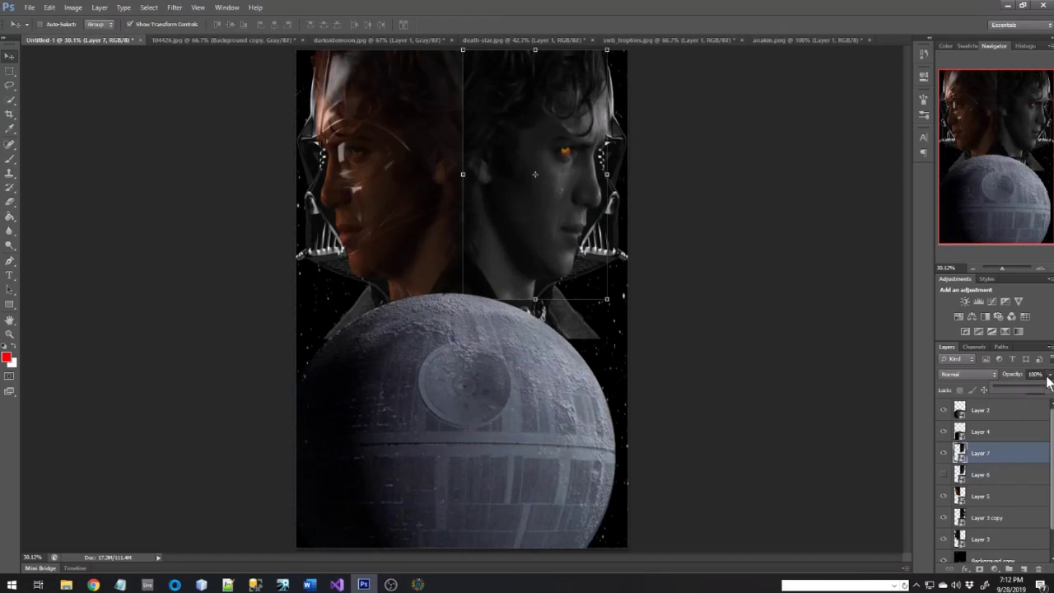
pyautogui.moveTo(1048, 387); pyautogui.dragTo(1024, 393)
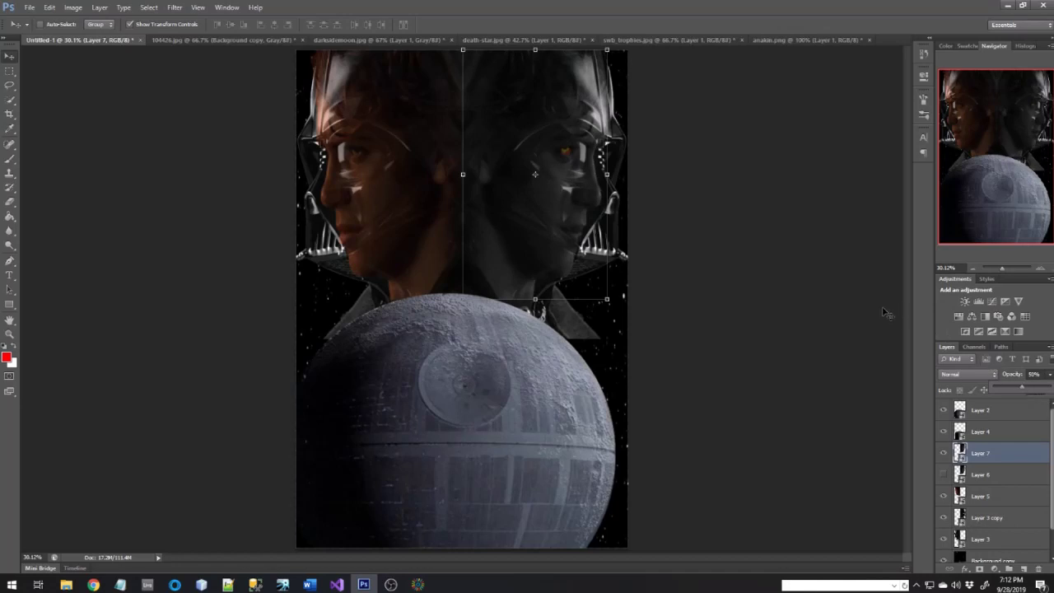
pyautogui.click(982, 478)
pyautogui.press('Delete')
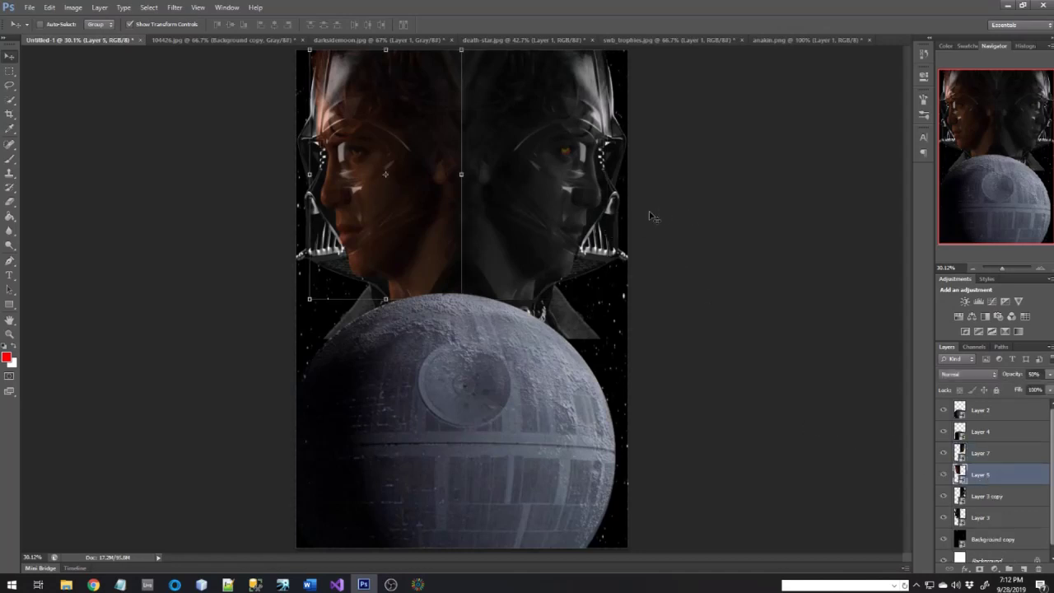
pyautogui.moveTo(1000, 269); pyautogui.dragTo(1002, 268)
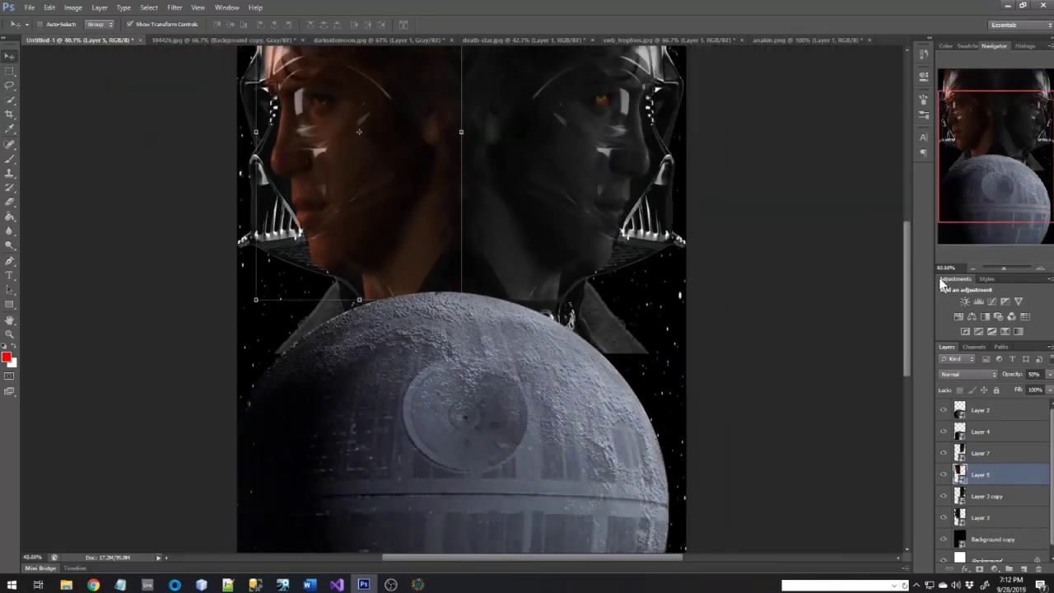
pyautogui.scroll(1, 811, 276)
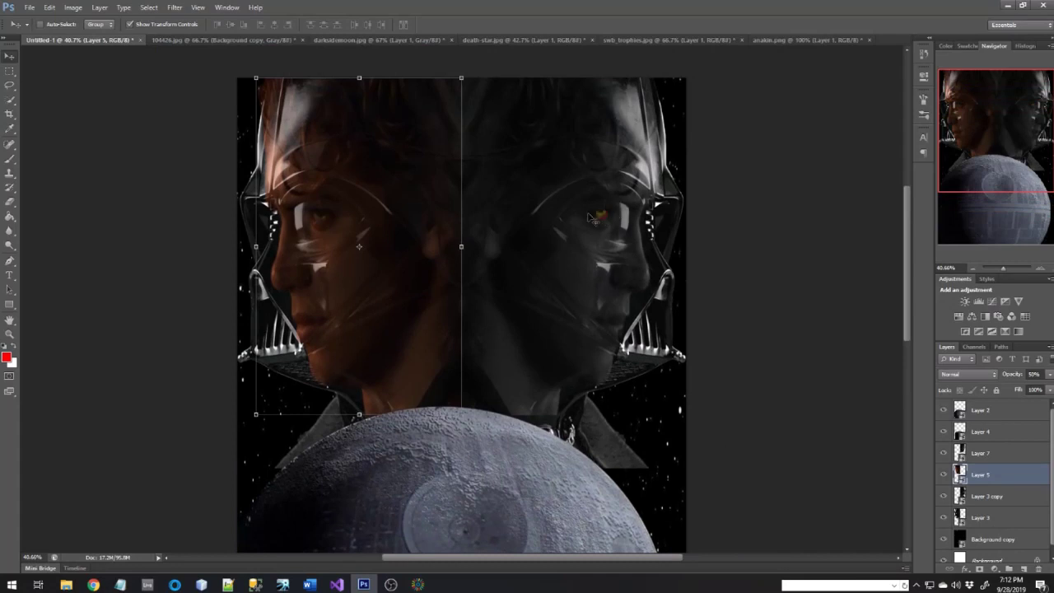
pyautogui.scroll(-1, 780, 249)
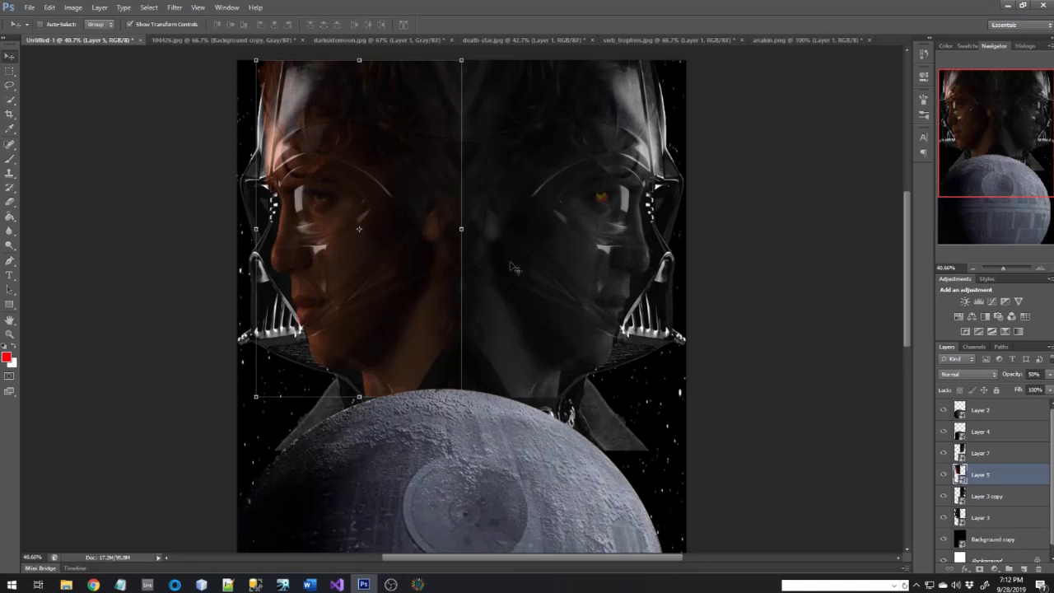
pyautogui.scroll(1, 787, 260)
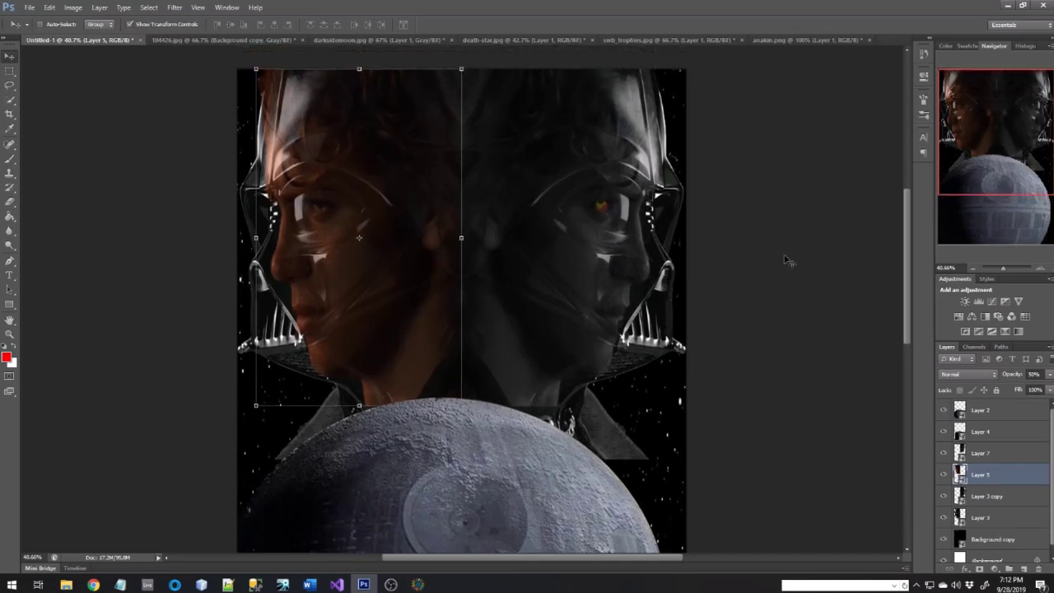
pyautogui.moveTo(1003, 269); pyautogui.dragTo(1004, 268)
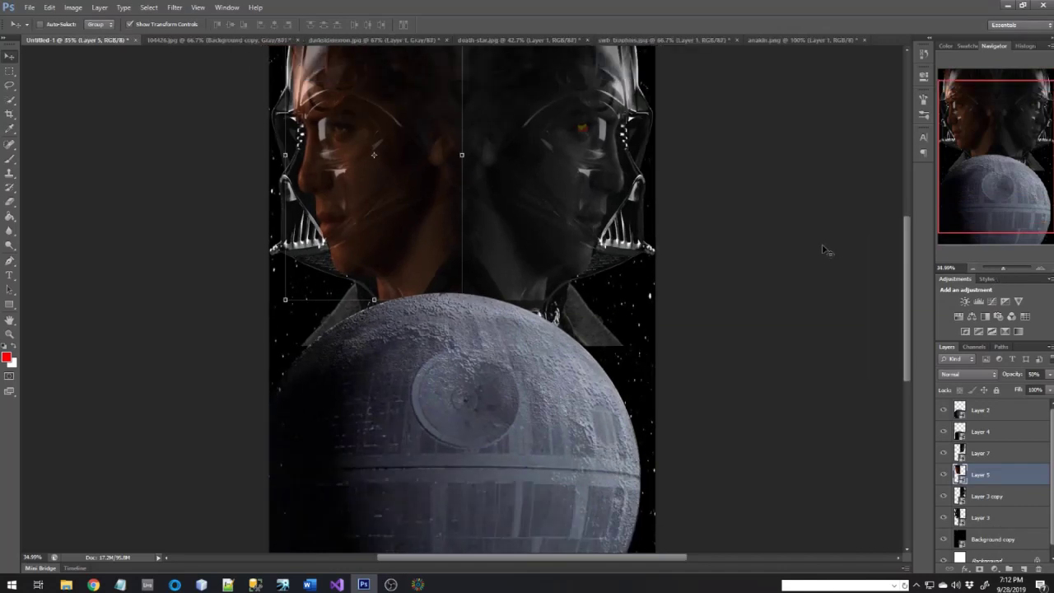
# Open the image Battlefront_Palpatine.jpg from the Challenge 2 folder.
pyautogui.click(30, 8)
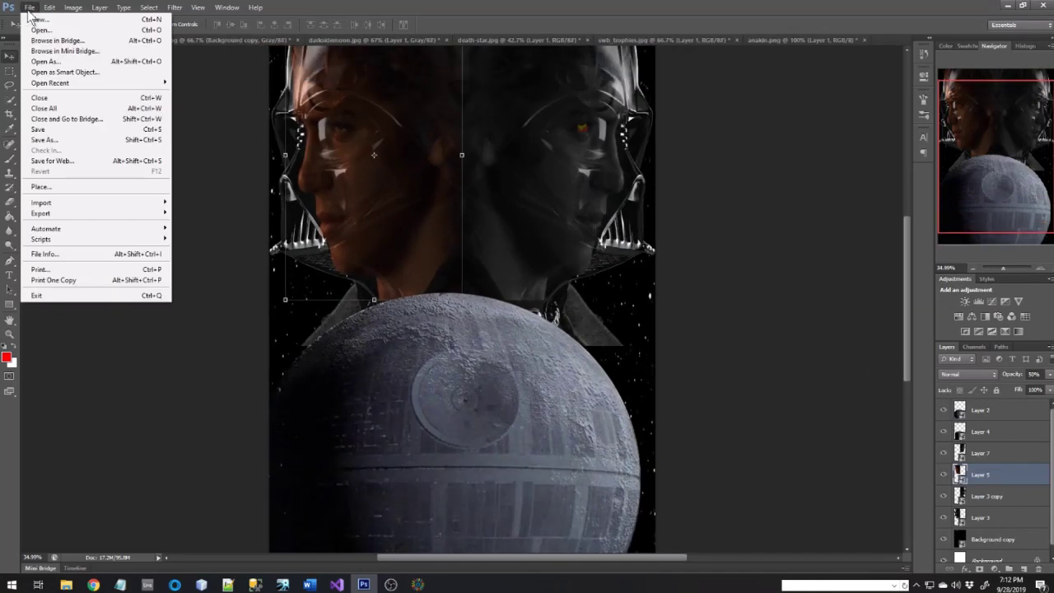
pyautogui.click(43, 31)
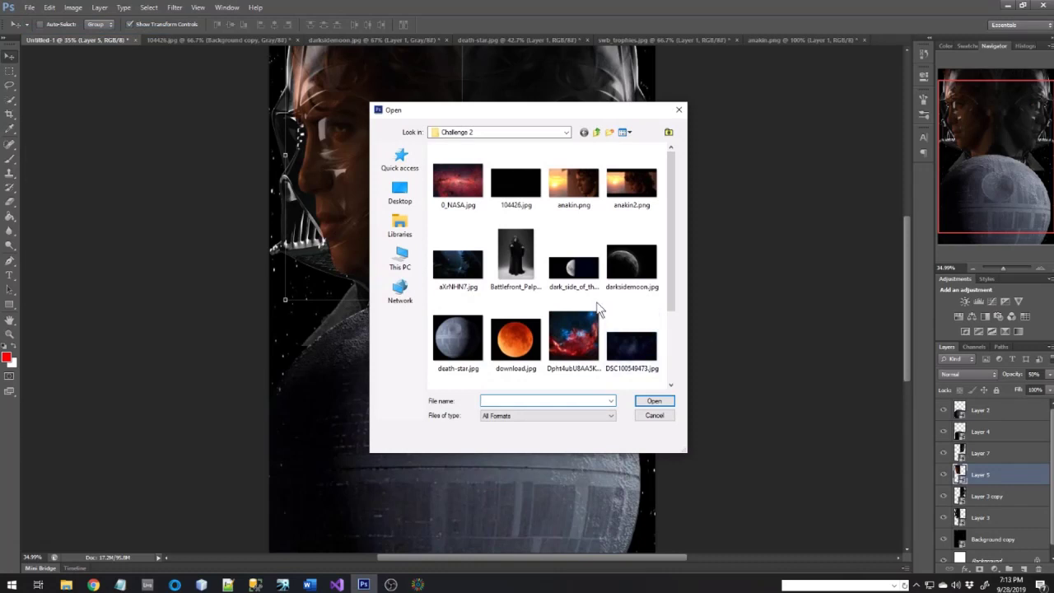
pyautogui.scroll(-3, 599, 309)
pyautogui.scroll(3, 599, 310)
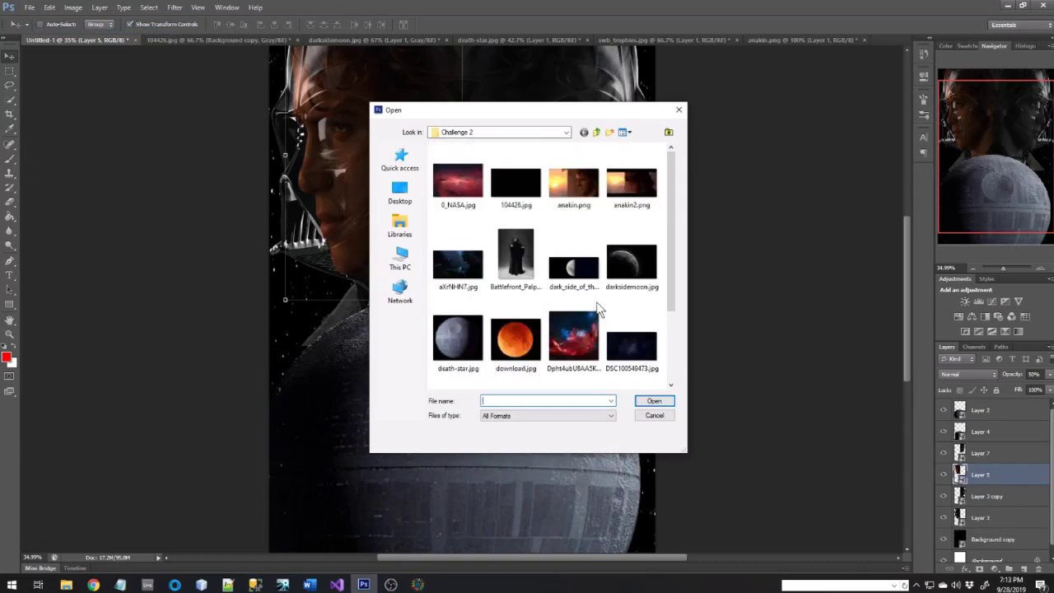
pyautogui.click(526, 266)
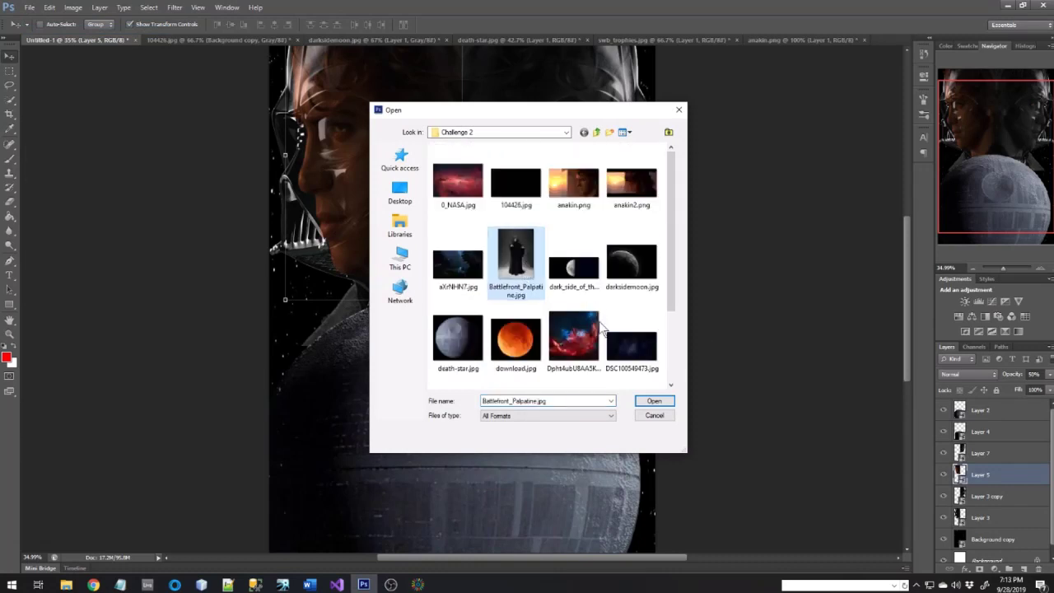
pyautogui.click(652, 402)
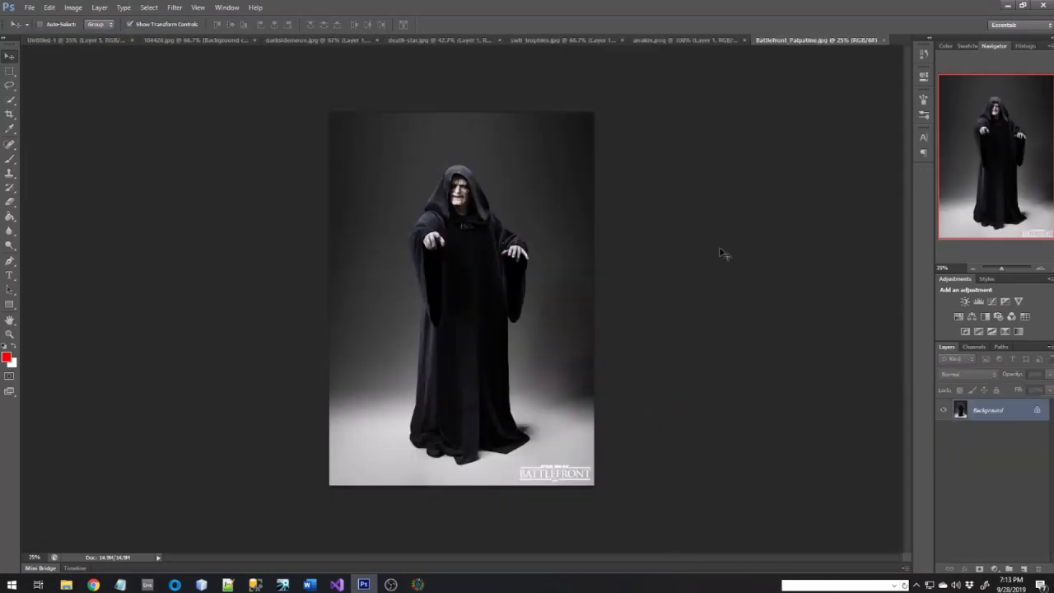
# Select Palpatine's entire robed figure, including both sleeves and hands, with the Quick Selection tool in add mode using a larger brush.
pyautogui.moveTo(1001, 266); pyautogui.dragTo(1002, 268)
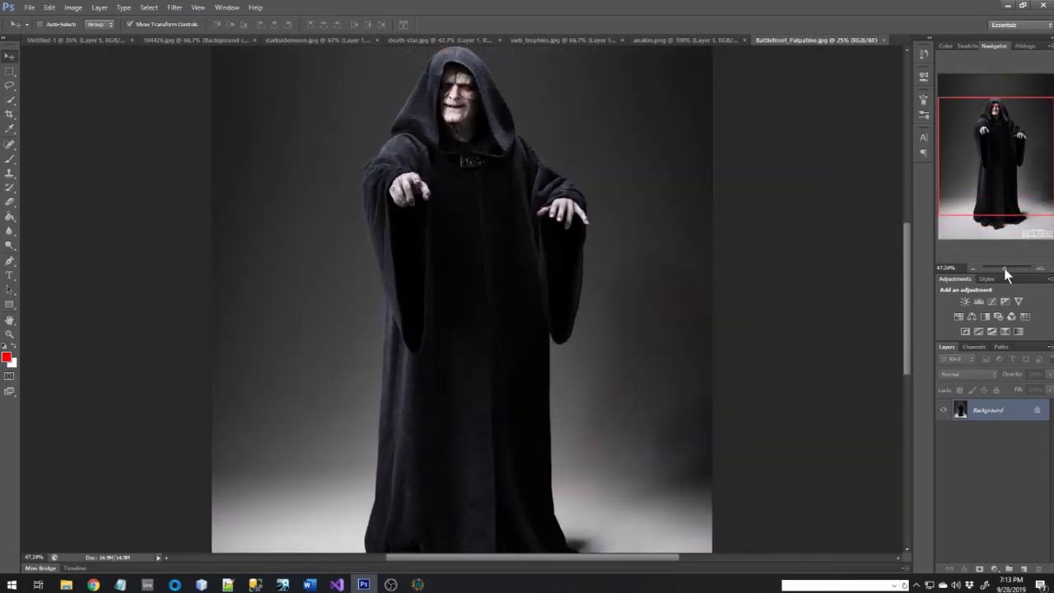
pyautogui.click(9, 100)
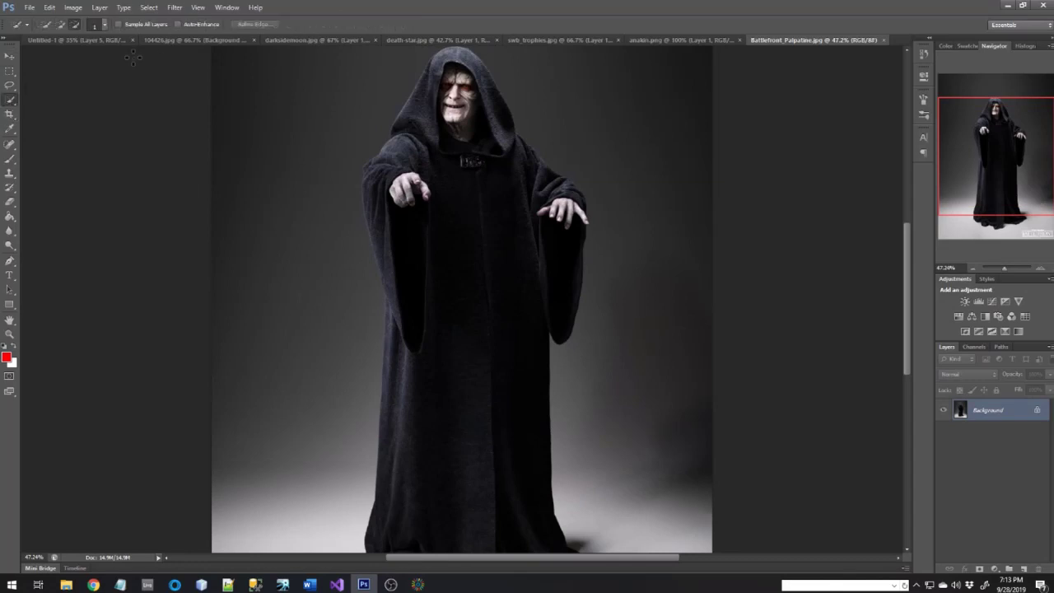
pyautogui.click(61, 25)
pyautogui.click(104, 25)
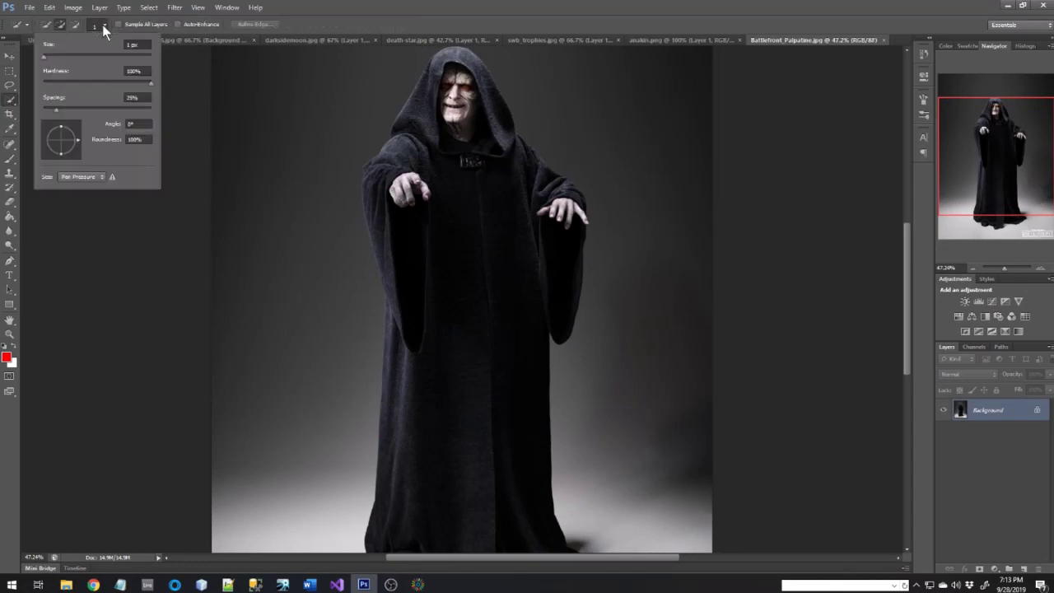
pyautogui.click(43, 57)
pyautogui.press('Return')
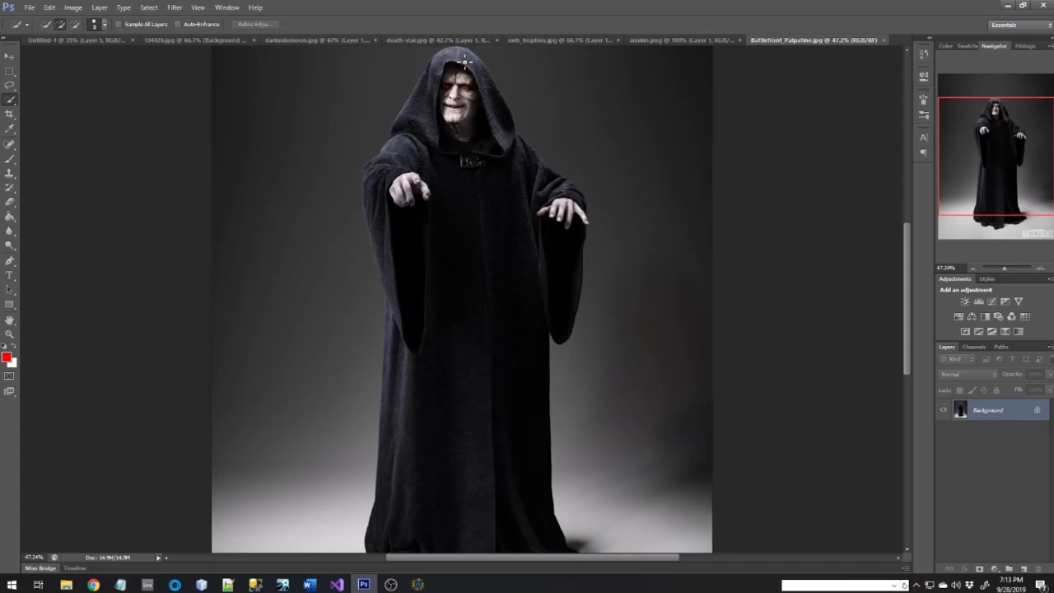
pyautogui.moveTo(465, 62)
pyautogui.mouseDown()
pyautogui.moveTo(481, 86)
pyautogui.moveTo(440, 207)
pyautogui.moveTo(478, 282)
pyautogui.moveTo(478, 294)
pyautogui.moveTo(458, 291)
pyautogui.mouseUp()
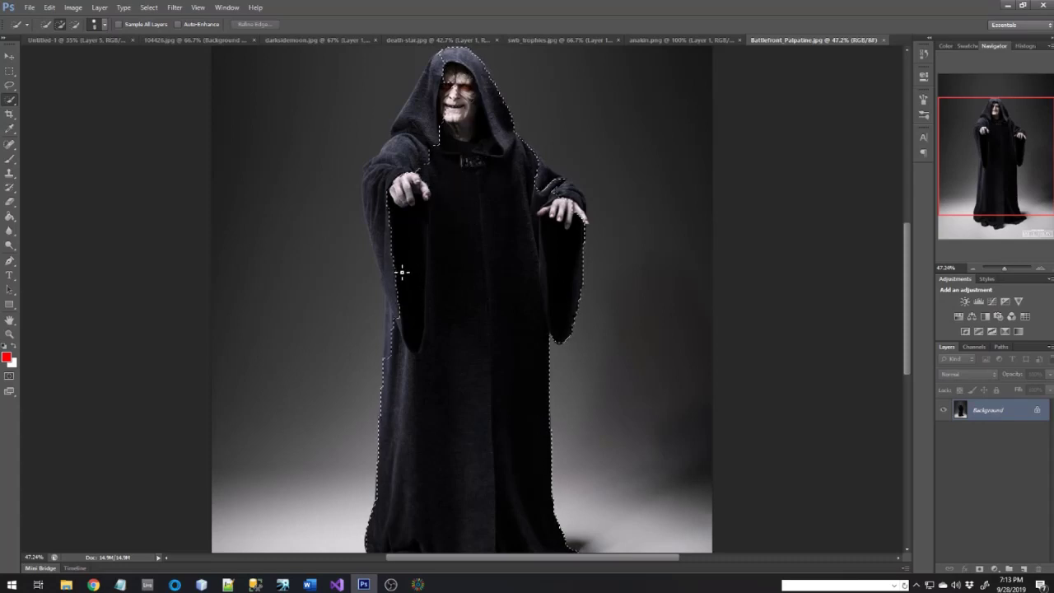
pyautogui.moveTo(392, 263)
pyautogui.mouseDown()
pyautogui.moveTo(376, 159)
pyautogui.moveTo(370, 177)
pyautogui.moveTo(373, 165)
pyautogui.moveTo(370, 176)
pyautogui.moveTo(399, 202)
pyautogui.mouseUp()
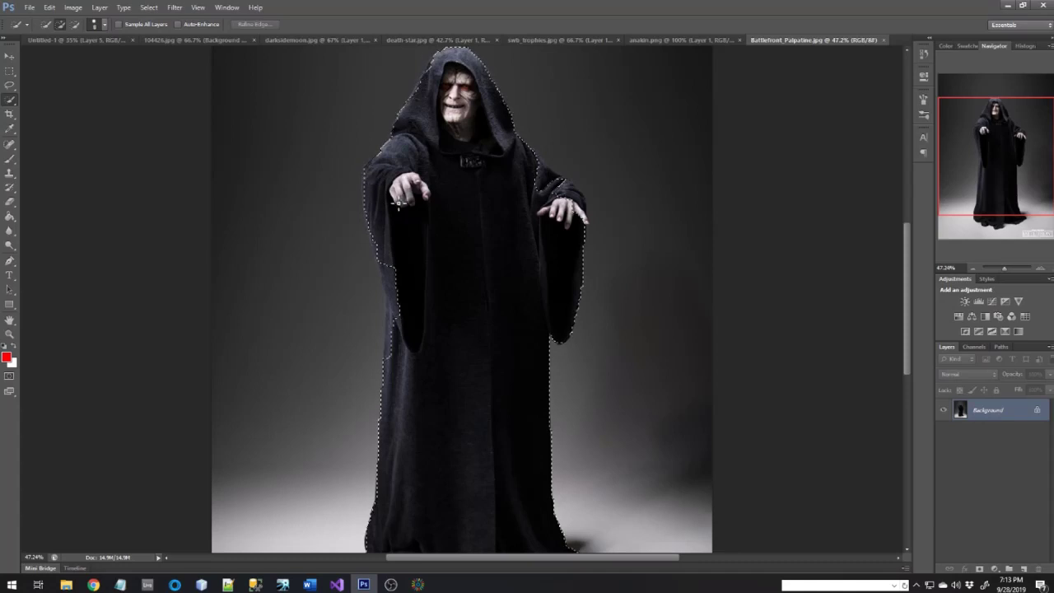
pyautogui.moveTo(410, 258)
pyautogui.mouseDown()
pyautogui.moveTo(388, 275)
pyautogui.moveTo(377, 245)
pyautogui.moveTo(407, 346)
pyautogui.moveTo(392, 333)
pyautogui.mouseUp()
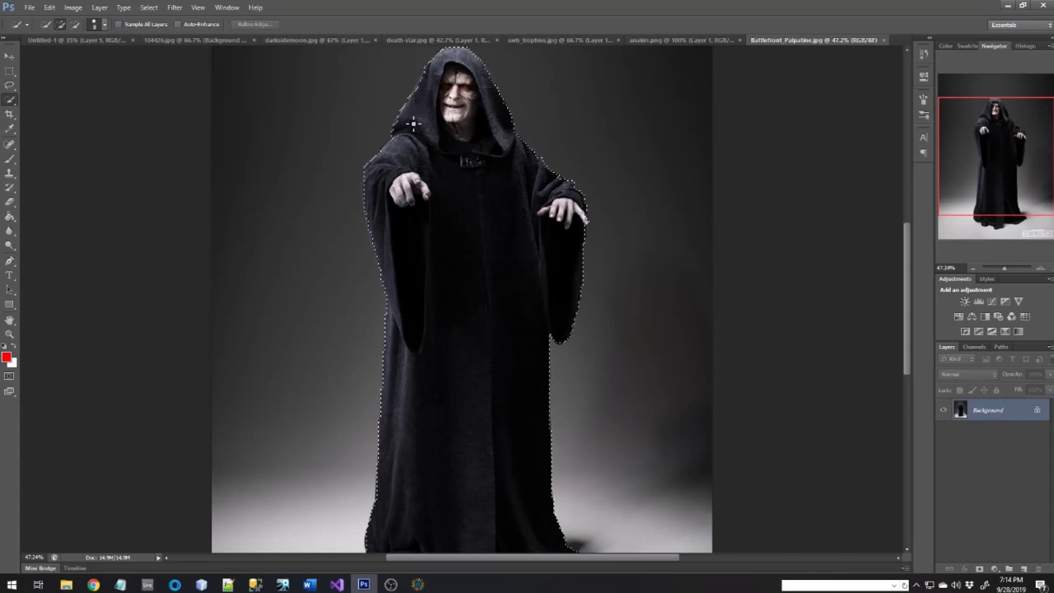
pyautogui.scroll(-2, 483, 183)
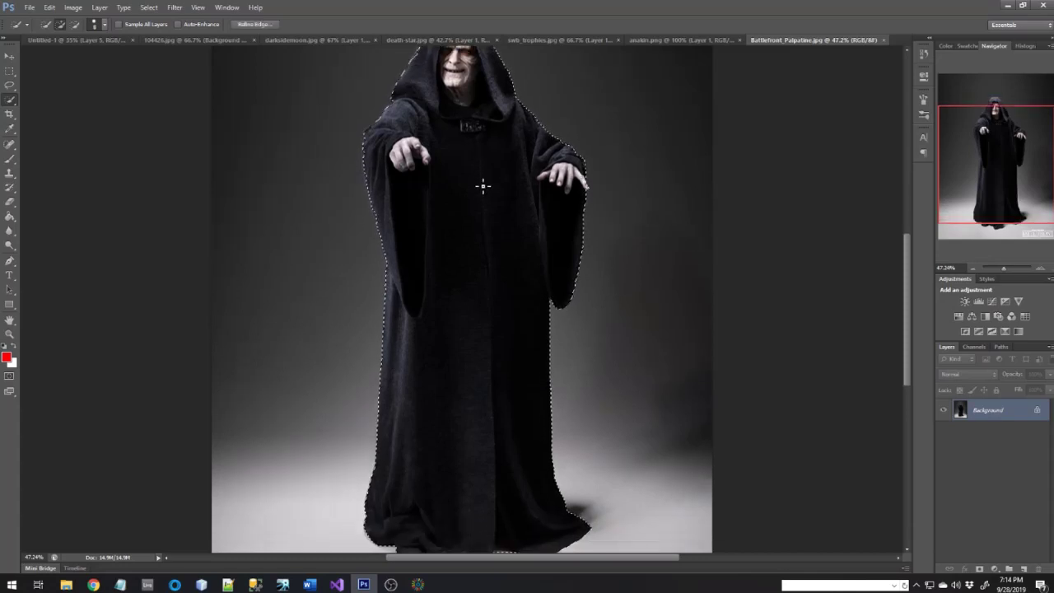
pyautogui.scroll(2, 483, 183)
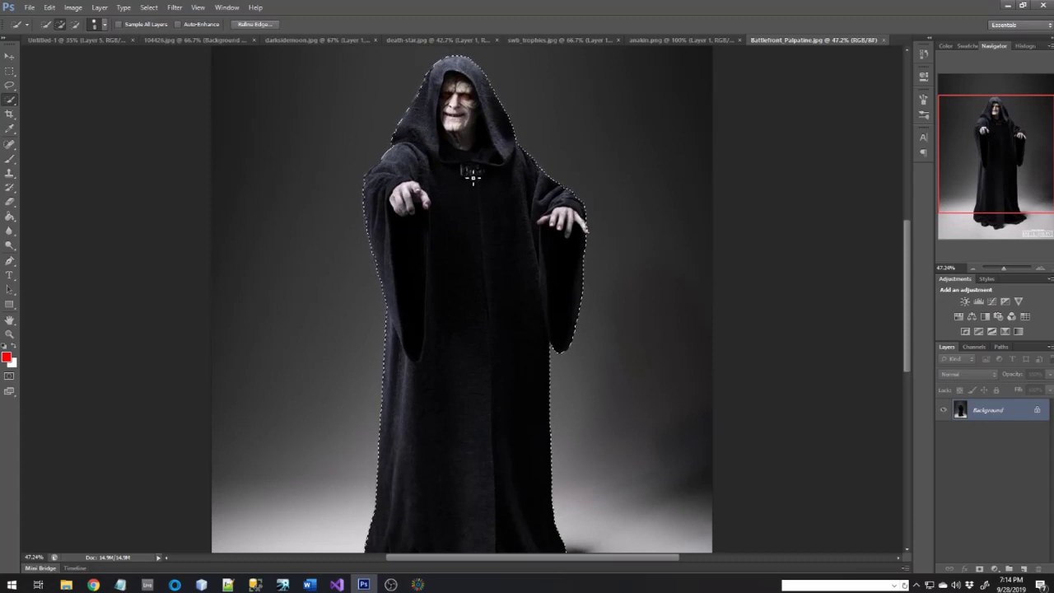
pyautogui.rightClick(465, 178)
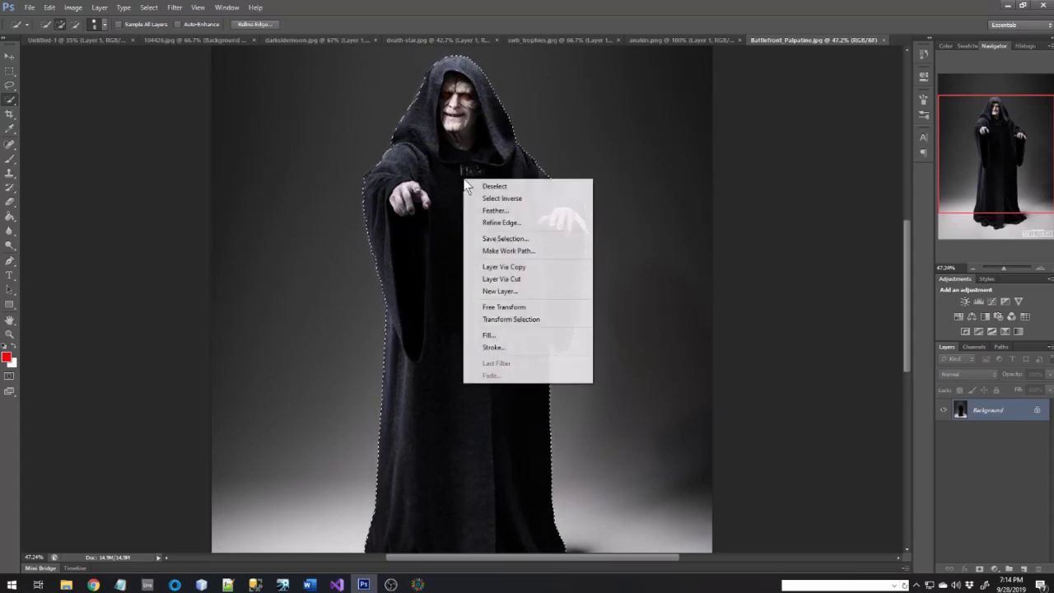
pyautogui.click(480, 267)
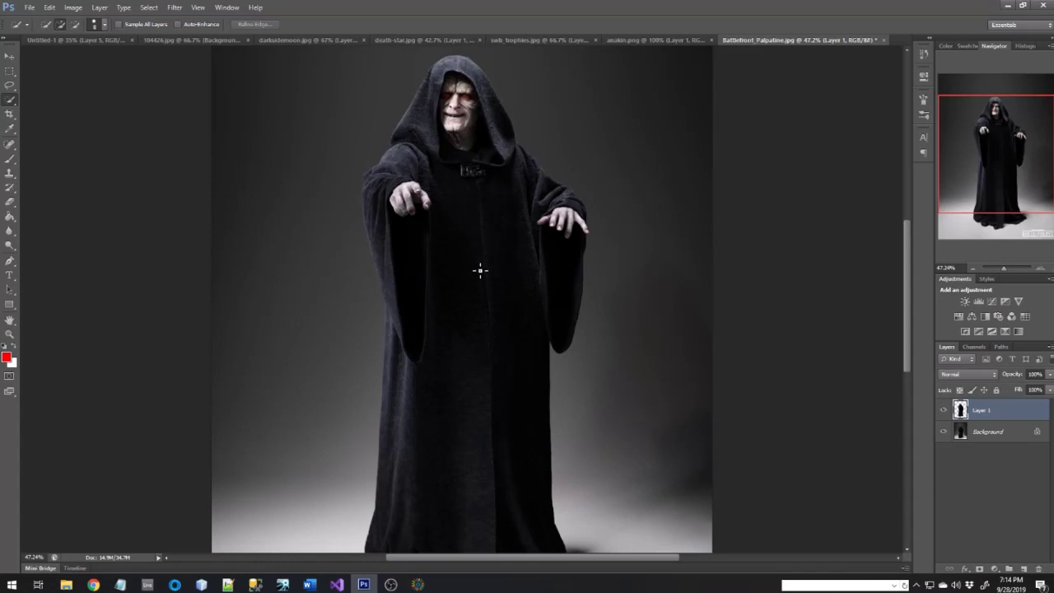
pyautogui.hotkey('ctrl', 'z')
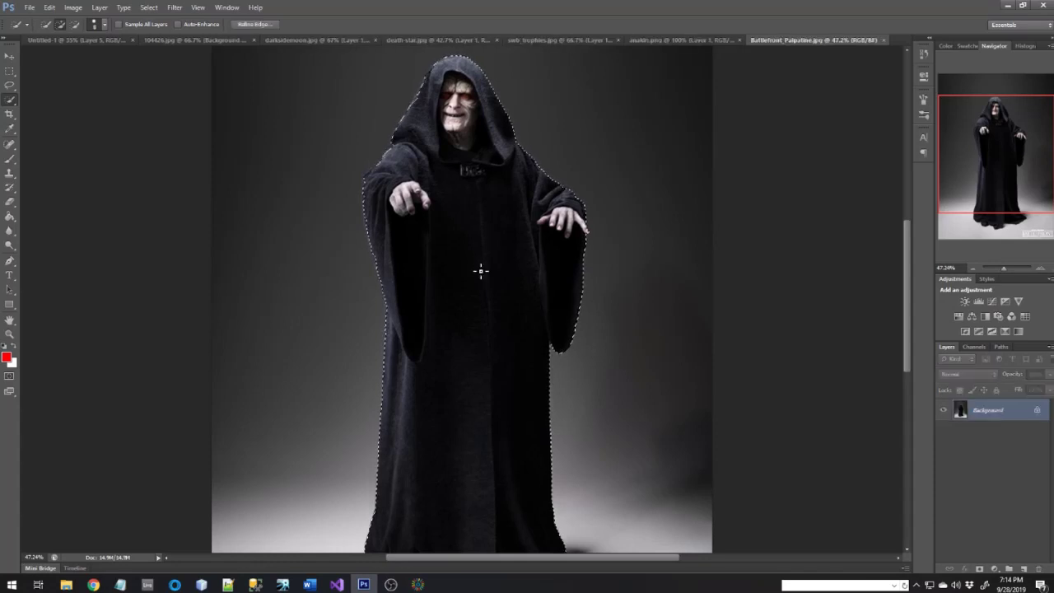
# Convert the selected Palpatine figure to black and white with the Default preset and copy it onto a new layer.
pyautogui.click(73, 8)
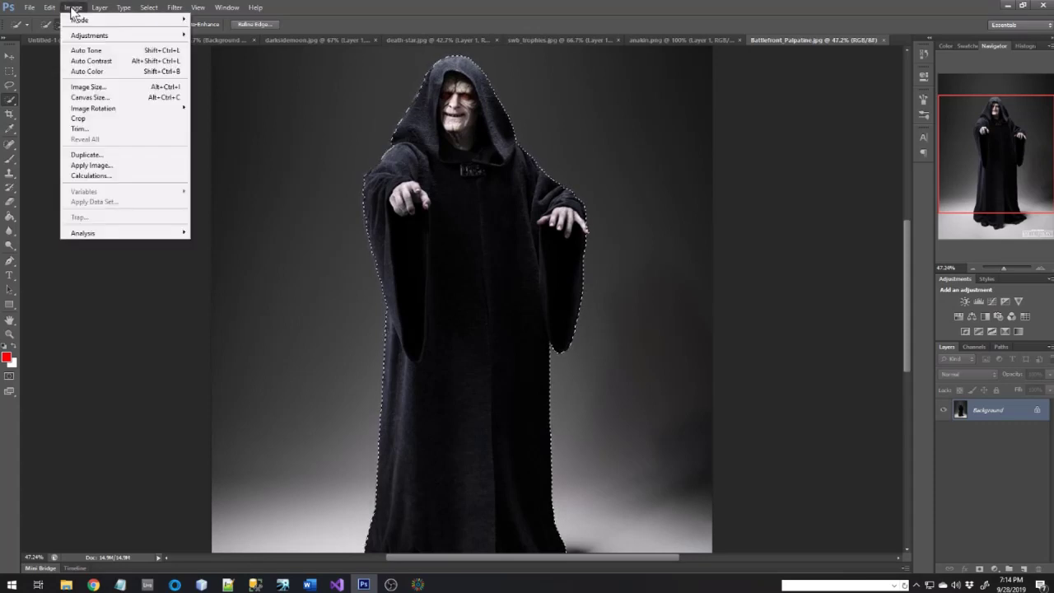
pyautogui.moveTo(97, 37)
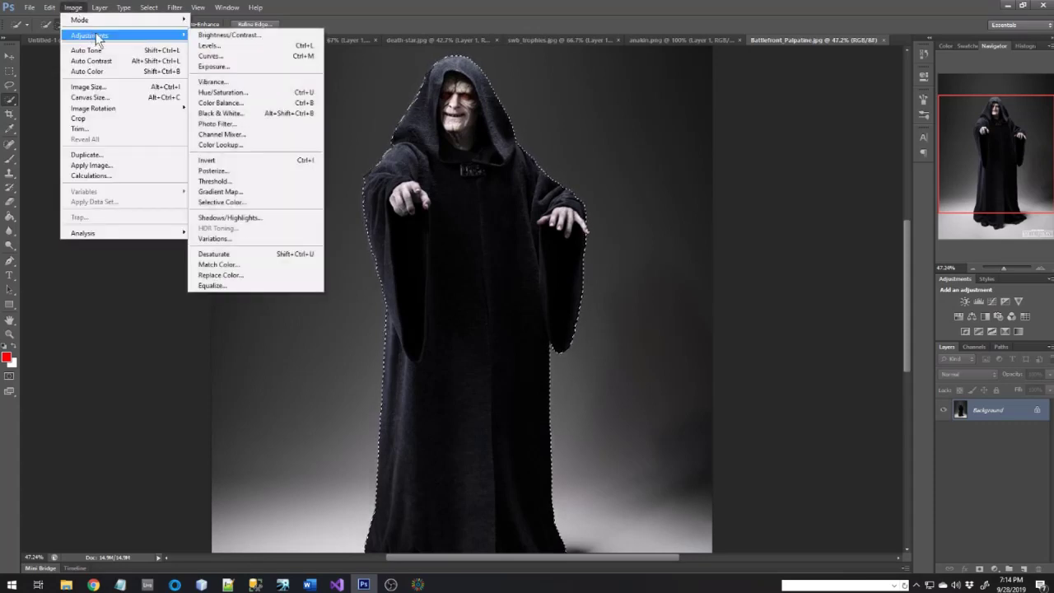
pyautogui.click(280, 114)
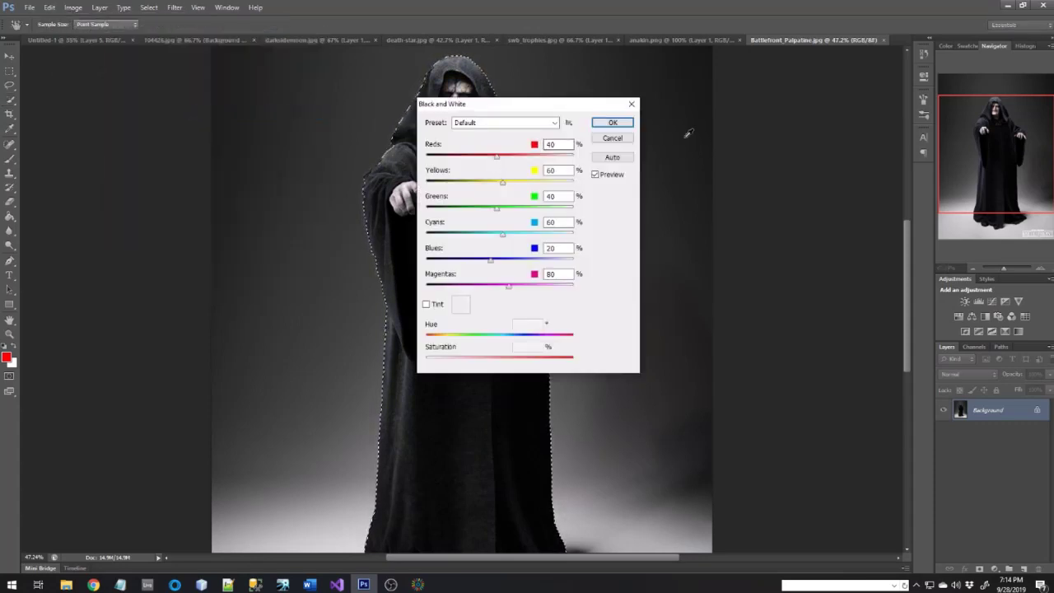
pyautogui.click(621, 124)
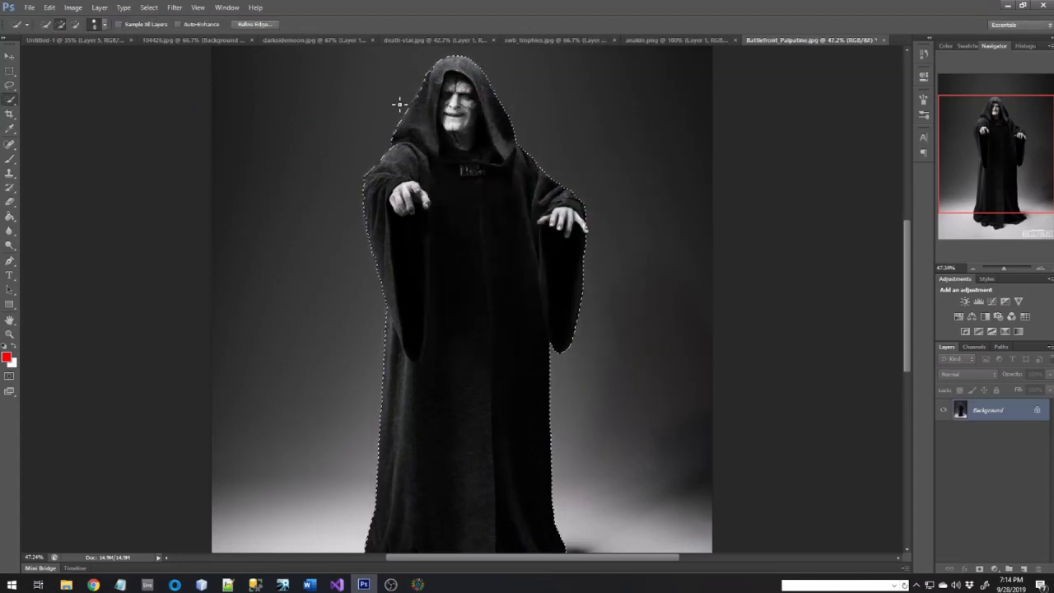
pyautogui.rightClick(480, 175)
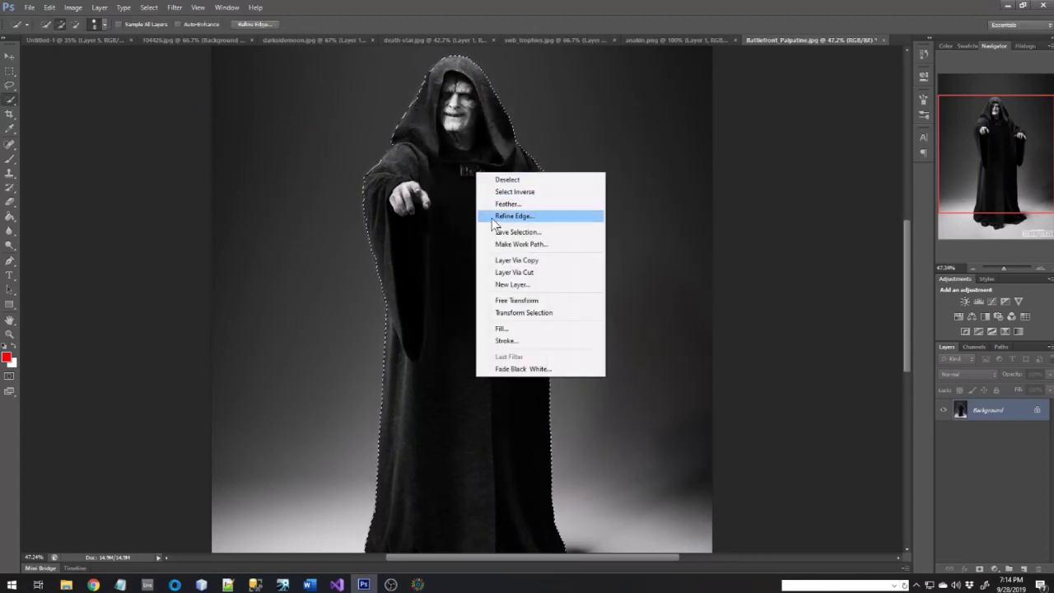
pyautogui.click(499, 262)
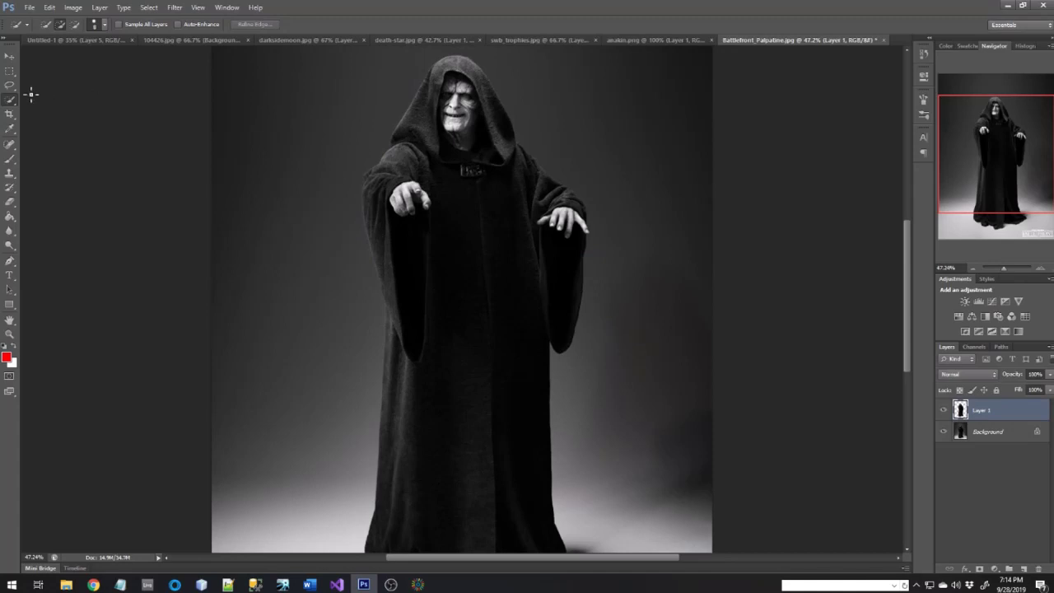
# Copy the cut-out Palpatine layer into the Untitled-1 poster and convert it to a smart object.
pyautogui.click(10, 56)
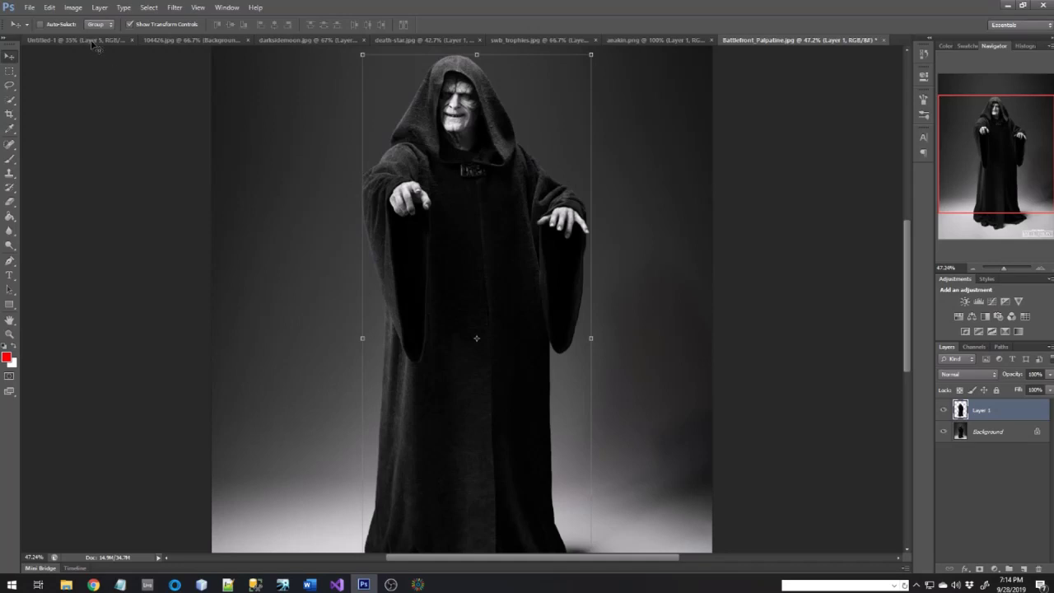
pyautogui.moveTo(93, 45); pyautogui.dragTo(466, 239)
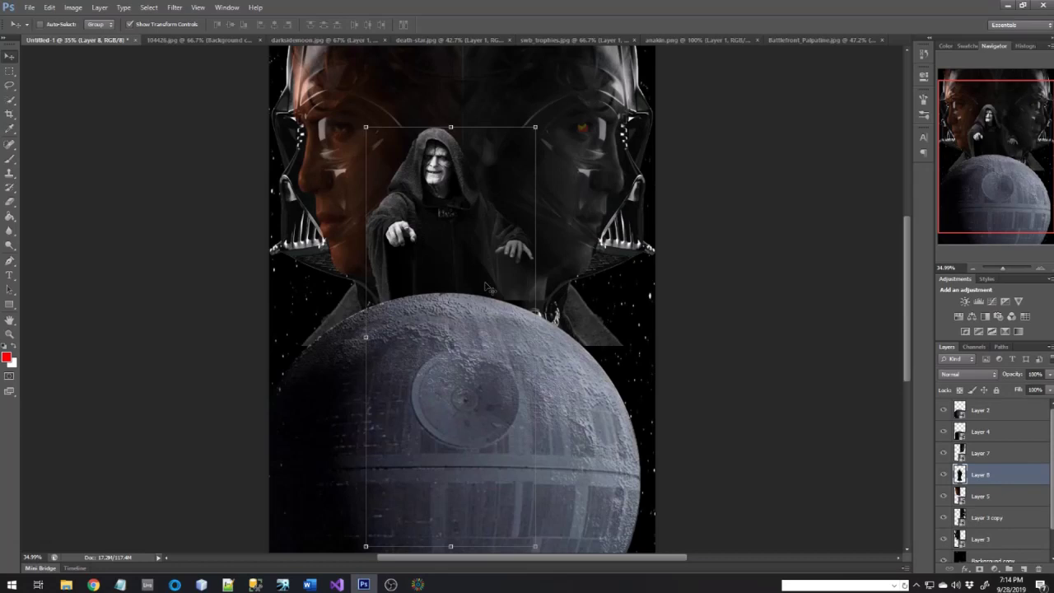
pyautogui.rightClick(989, 475)
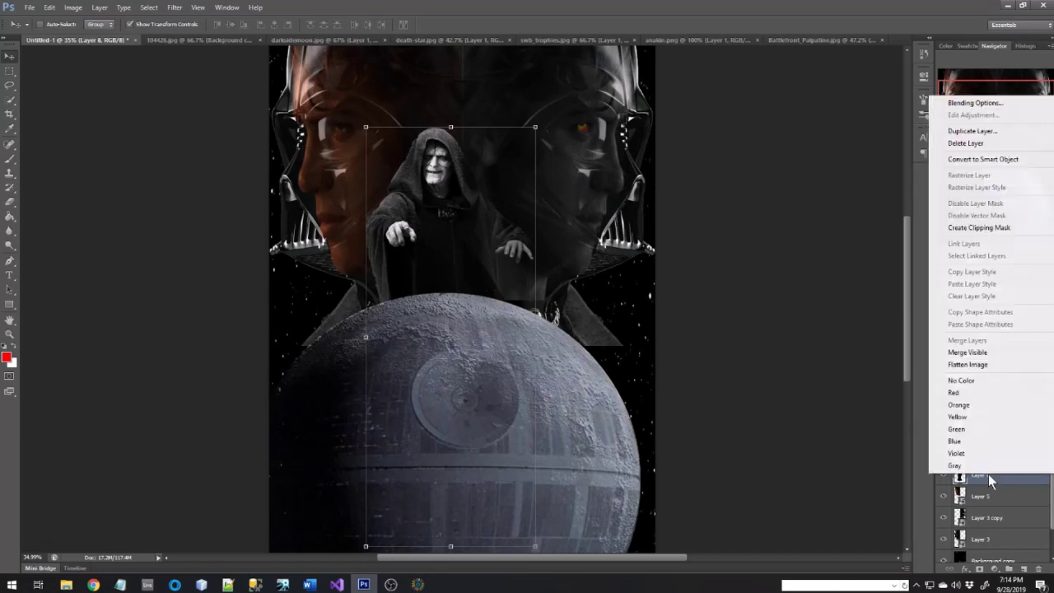
pyautogui.click(975, 159)
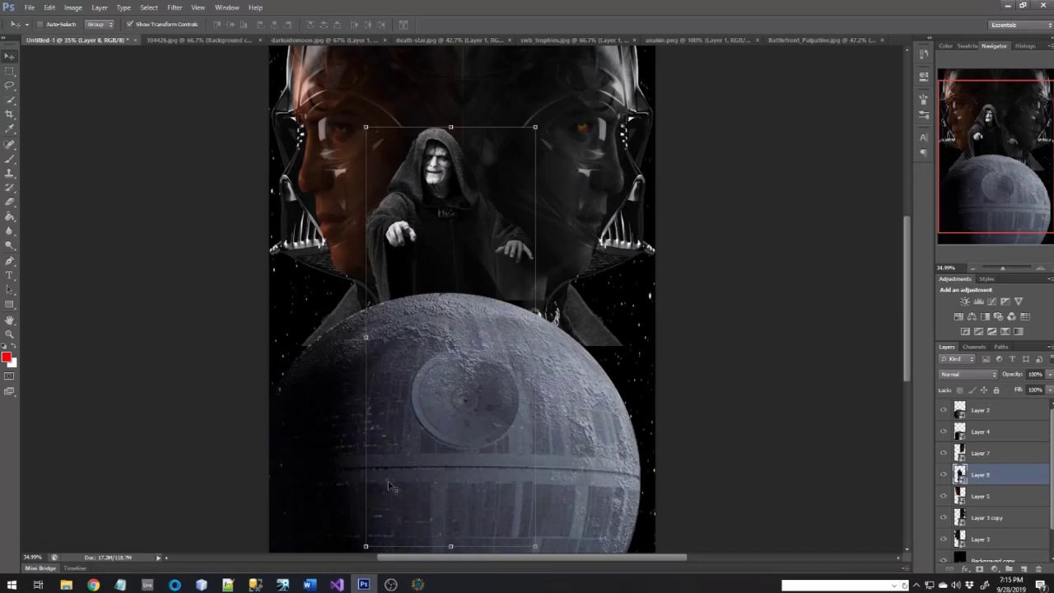
# Enlarge Palpatine to about 162% width and 114% height, centre him behind the Death Star, and move Layer 8 above Layer 7.
pyautogui.click(535, 128)
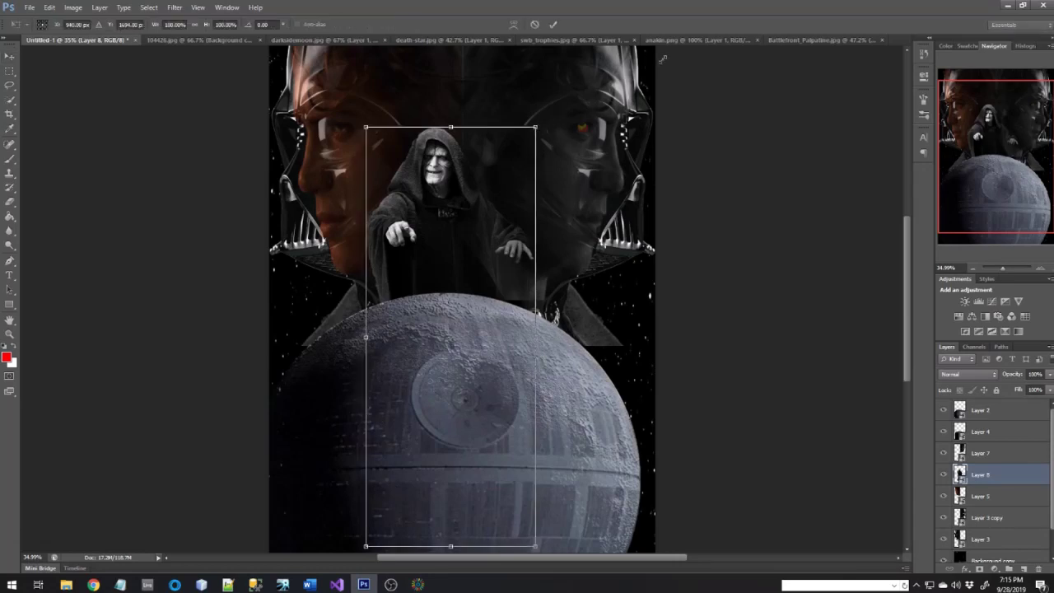
pyautogui.moveTo(664, 59); pyautogui.dragTo(640, 70)
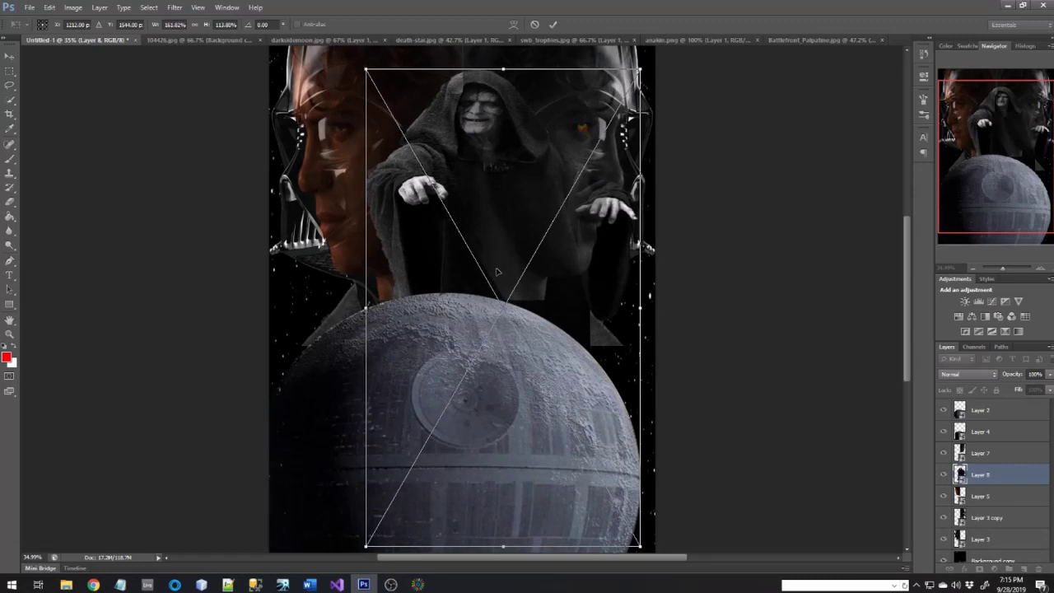
pyautogui.moveTo(507, 234); pyautogui.dragTo(497, 272)
pyautogui.moveTo(491, 283)
pyautogui.mouseDown()
pyautogui.moveTo(490, 306)
pyautogui.moveTo(506, 300)
pyautogui.moveTo(490, 301)
pyautogui.mouseUp()
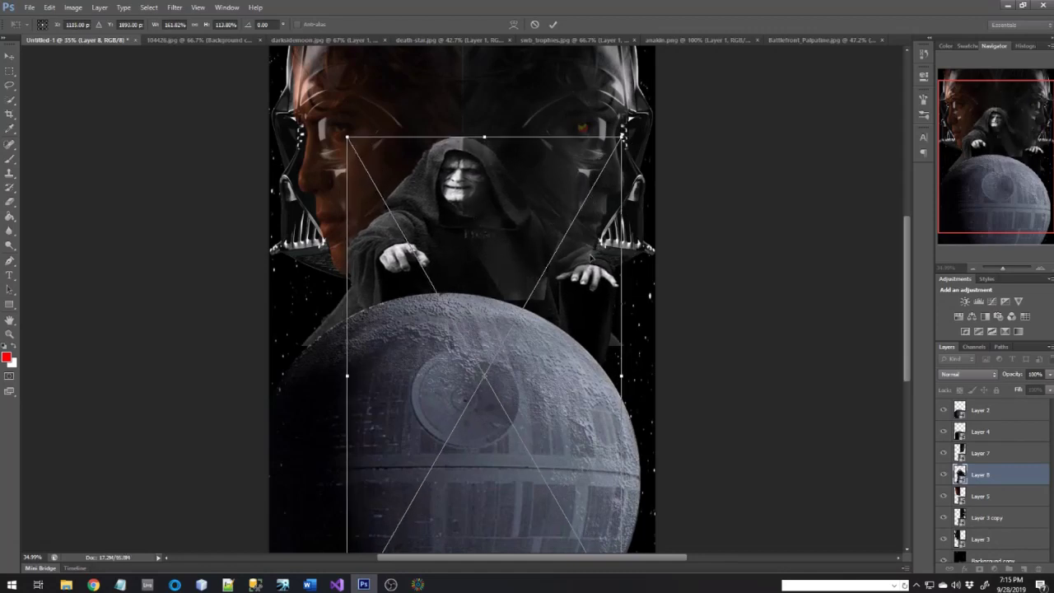
pyautogui.press('Return')
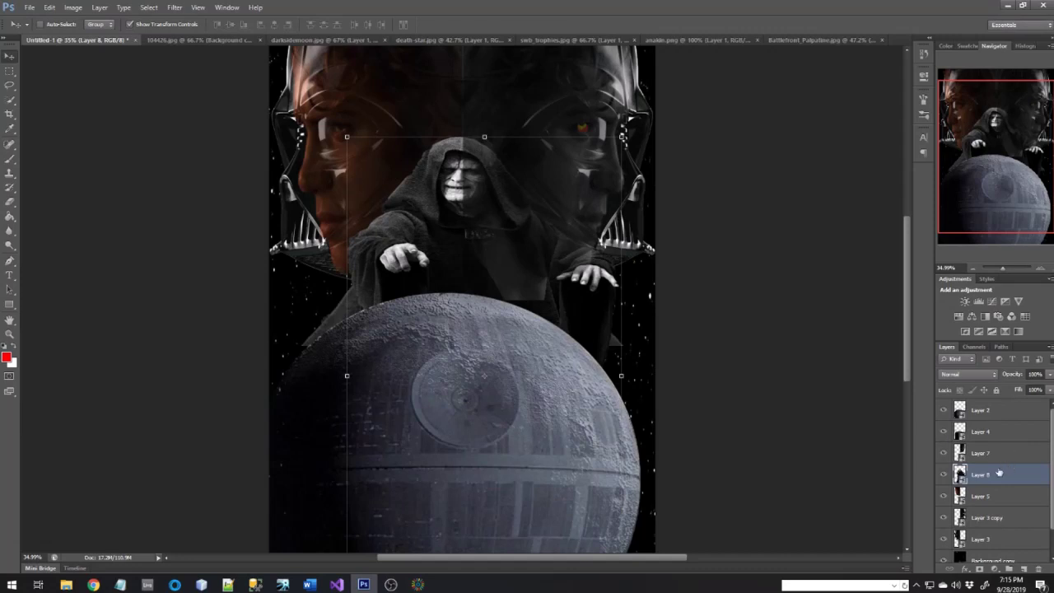
pyautogui.moveTo(991, 476); pyautogui.dragTo(991, 446)
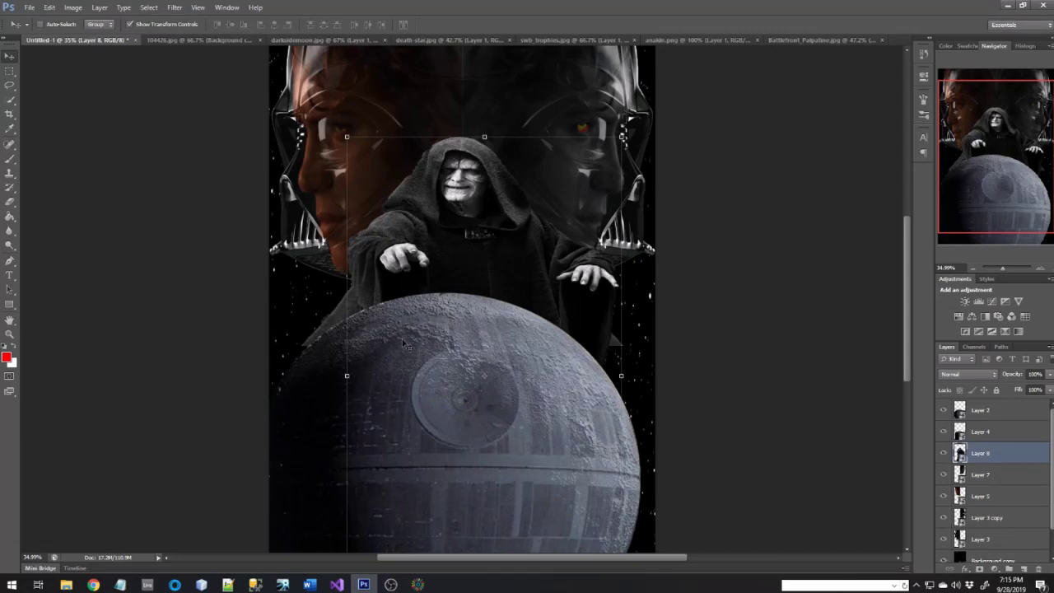
# Widen Palpatine on both sides to about 231% width and lower him so his arms spread around the Death Star.
pyautogui.click(348, 376)
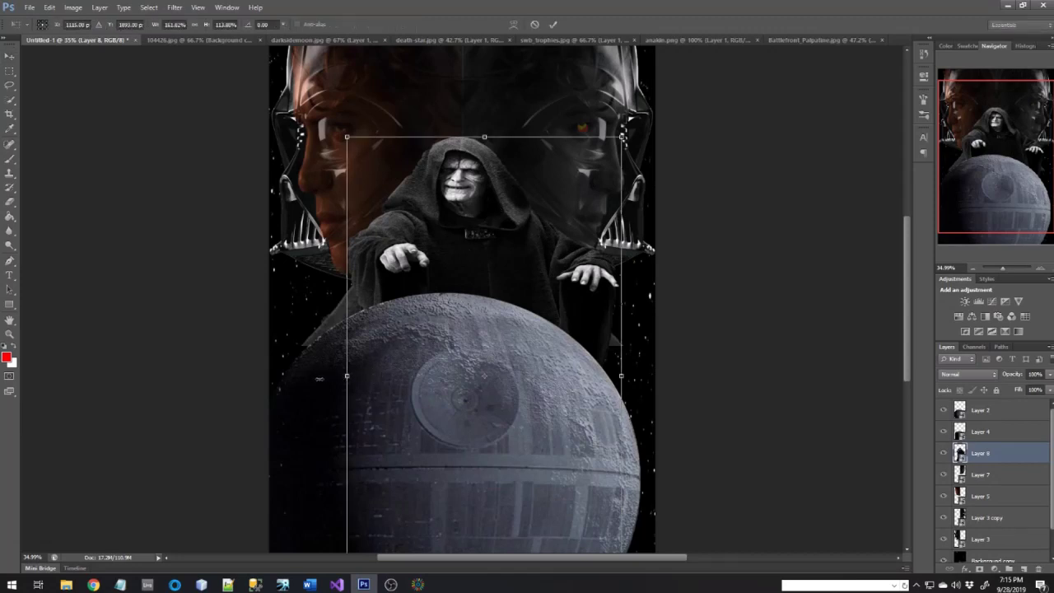
pyautogui.moveTo(319, 378); pyautogui.dragTo(312, 377)
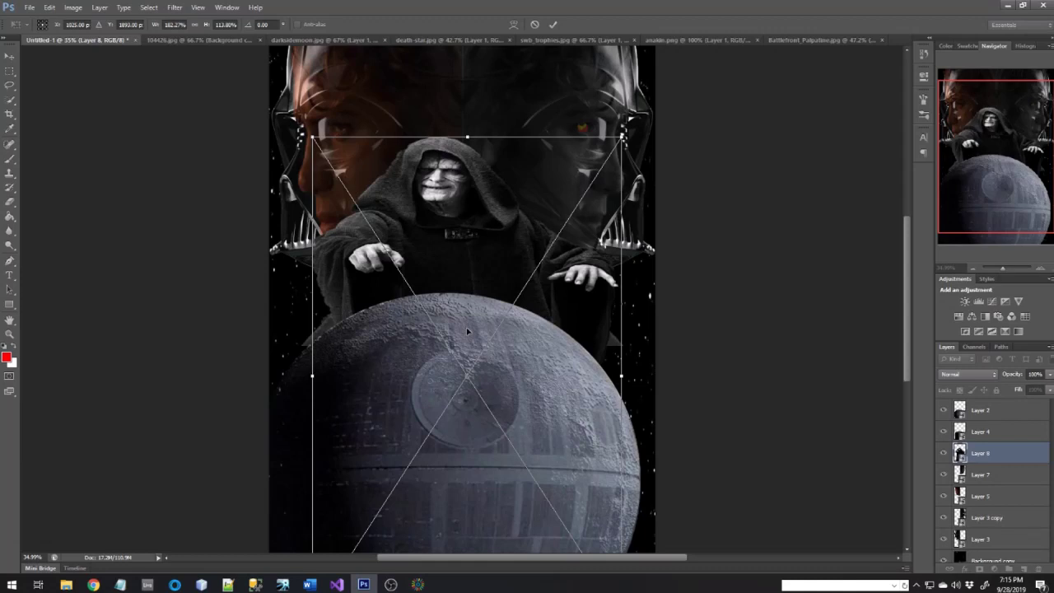
pyautogui.moveTo(467, 331); pyautogui.dragTo(466, 364)
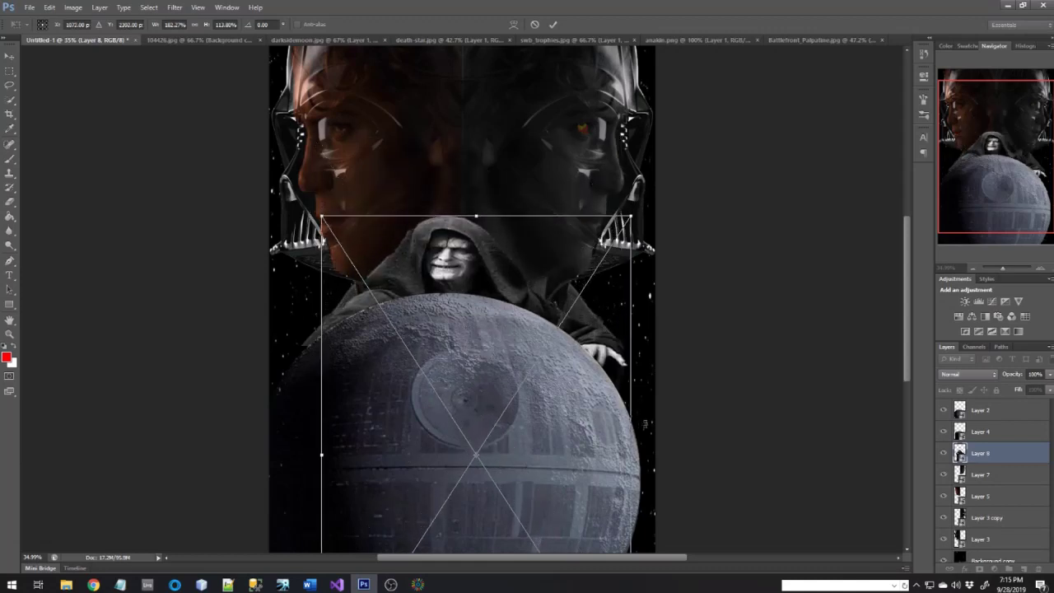
pyautogui.scroll(-5, 689, 405)
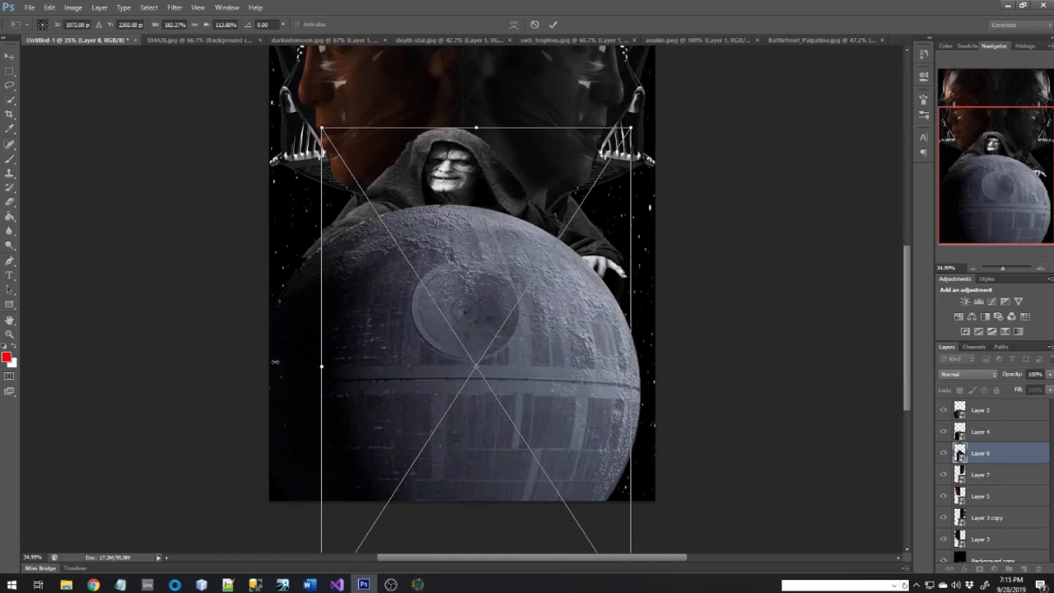
pyautogui.moveTo(275, 362); pyautogui.dragTo(270, 363)
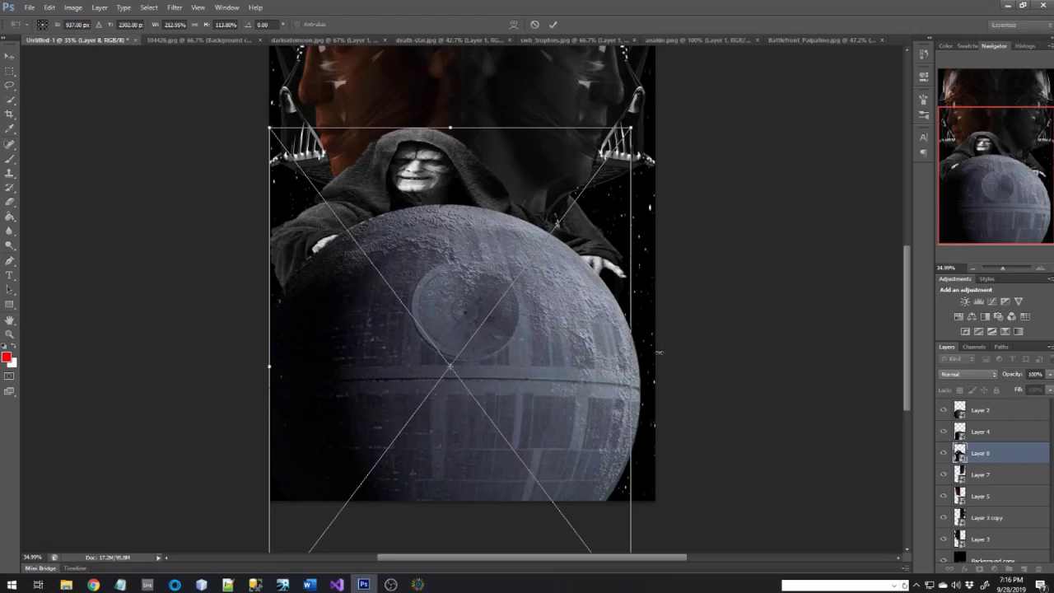
pyautogui.moveTo(673, 352); pyautogui.dragTo(662, 352)
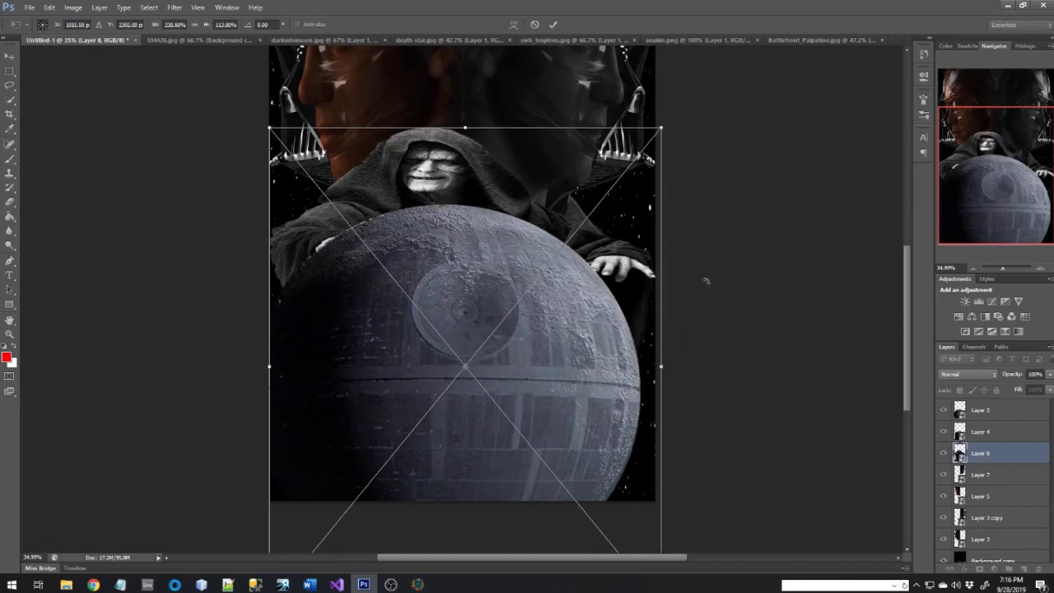
# Stretch Palpatine downward from his lower edge to about 152% height, keeping his width.
pyautogui.scroll(-5, 706, 281)
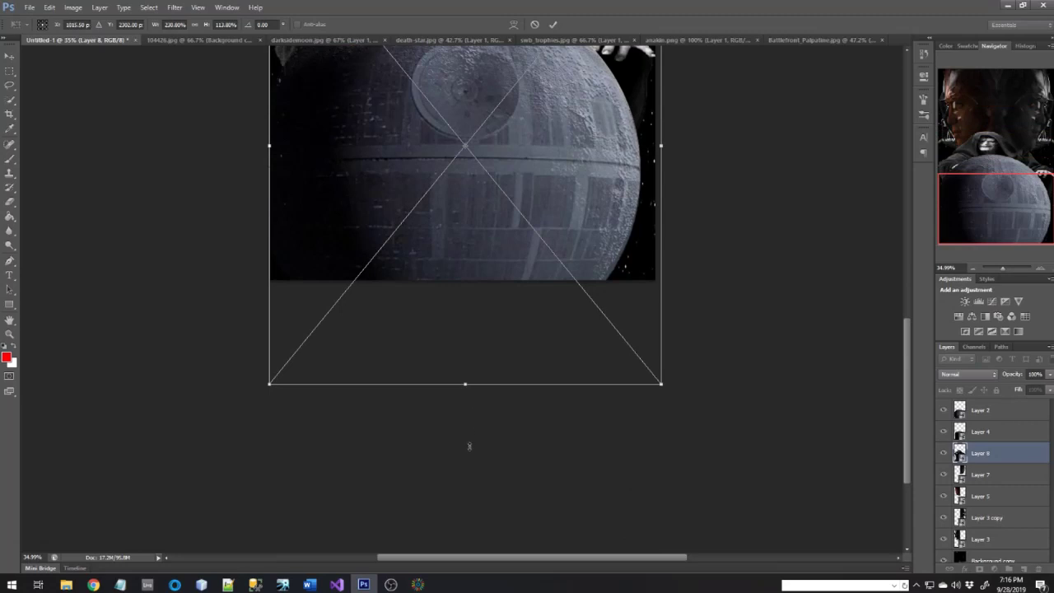
pyautogui.moveTo(469, 476); pyautogui.dragTo(470, 494)
pyautogui.scroll(3, 720, 398)
pyautogui.scroll(3, 720, 399)
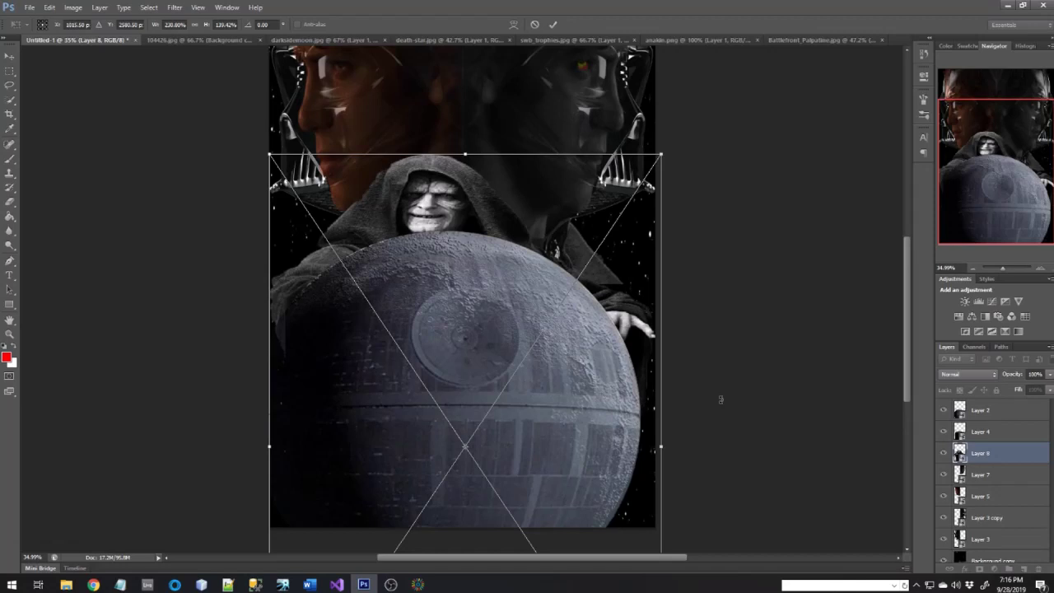
pyautogui.scroll(-9, 721, 400)
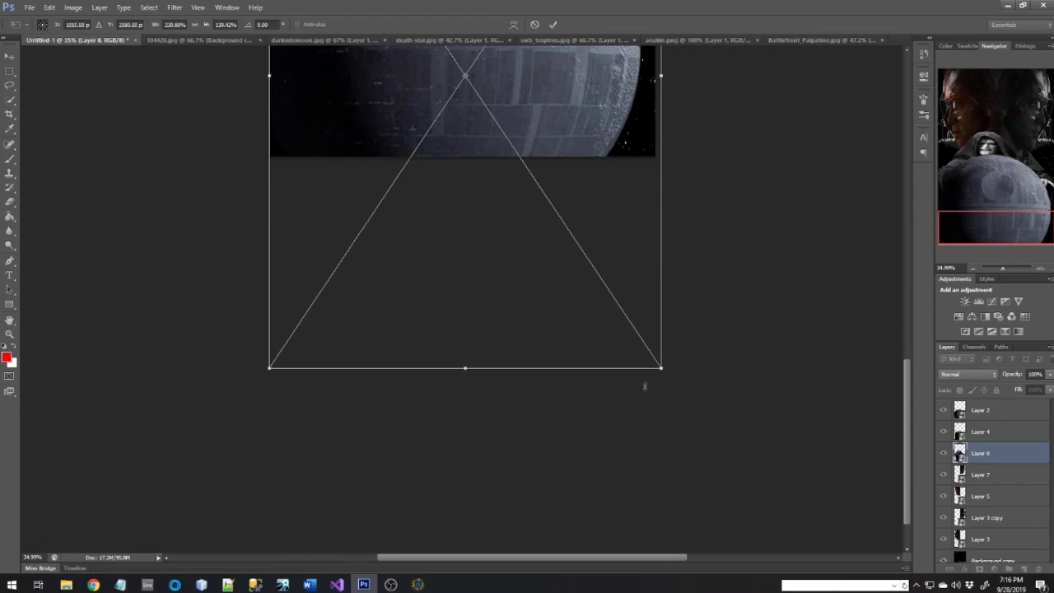
pyautogui.moveTo(646, 369); pyautogui.dragTo(650, 424)
pyautogui.scroll(8, 650, 390)
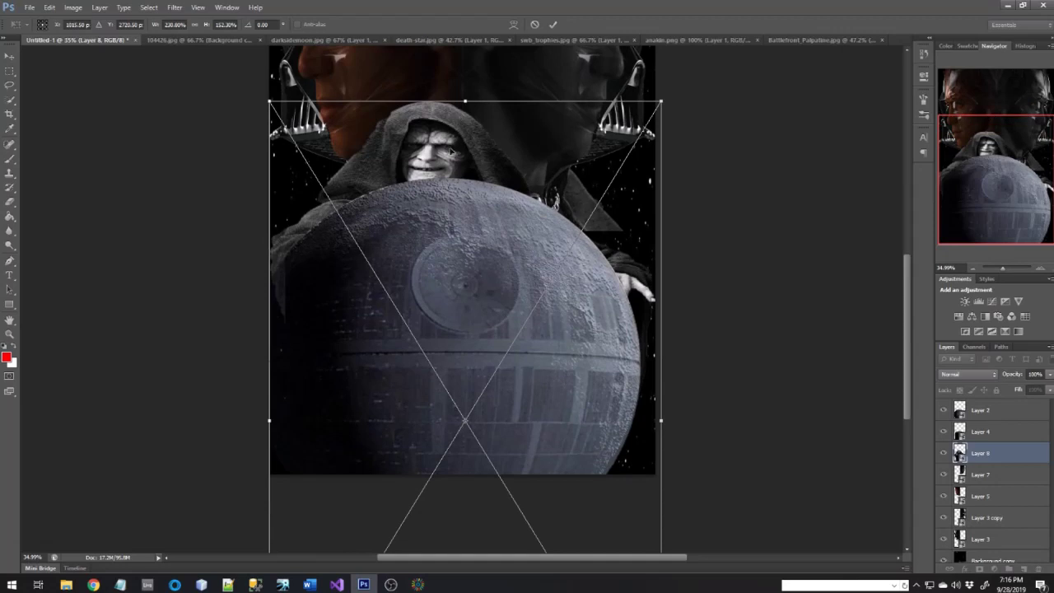
# Lengthen Palpatine further downward to about 169% height and apply the transformation.
pyautogui.scroll(1, 451, 152)
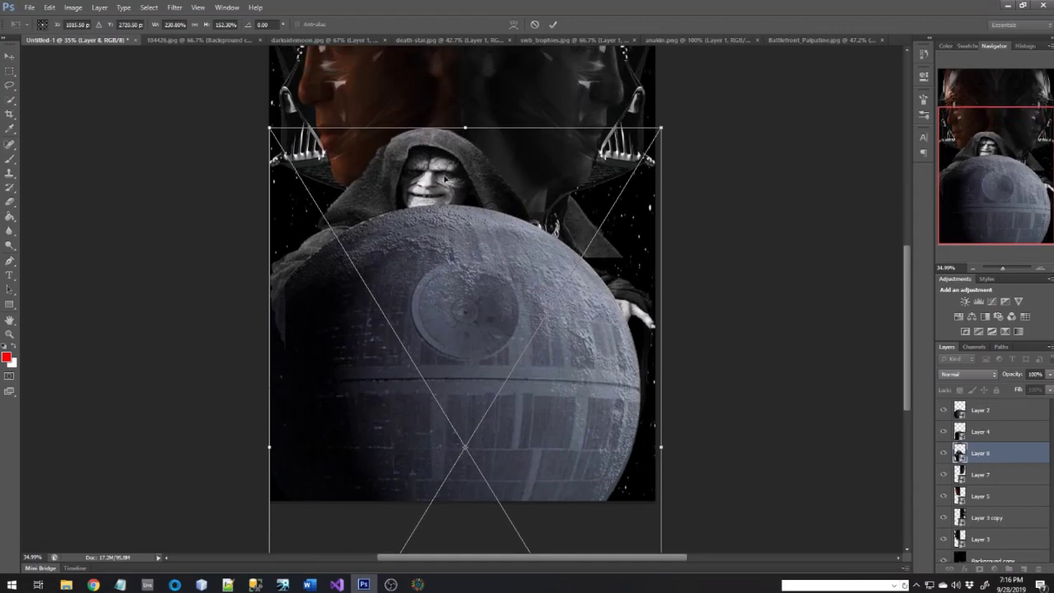
pyautogui.scroll(4, 484, 172)
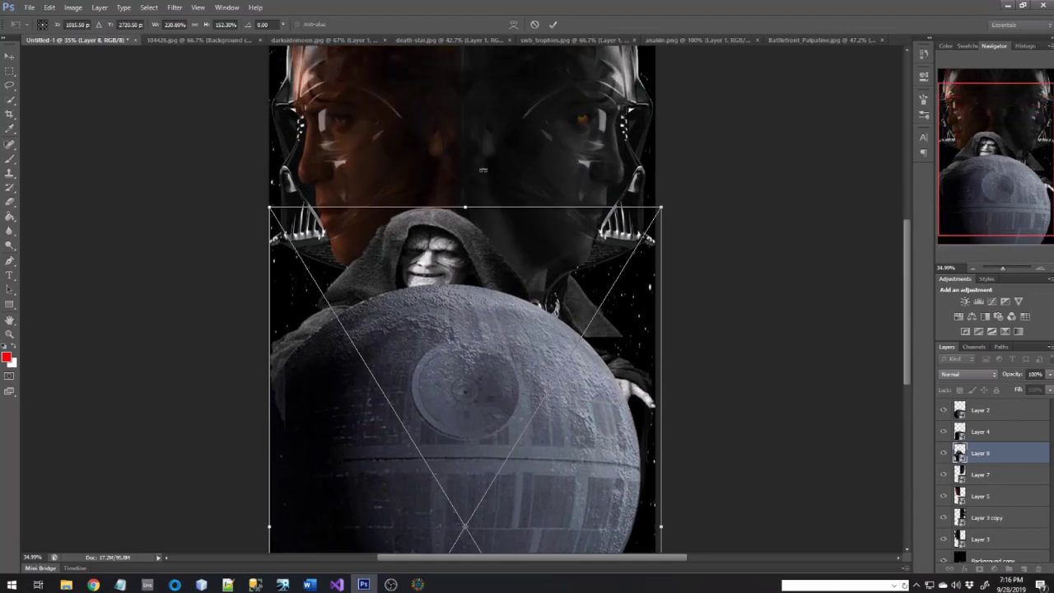
pyautogui.scroll(3, 482, 169)
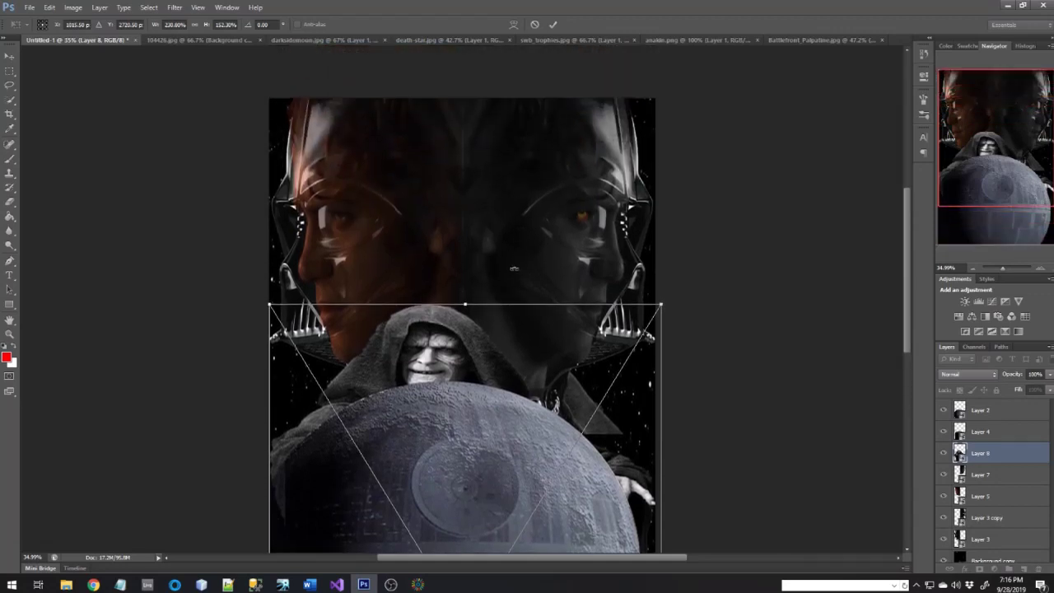
pyautogui.scroll(-9, 533, 348)
pyautogui.scroll(-13, 533, 346)
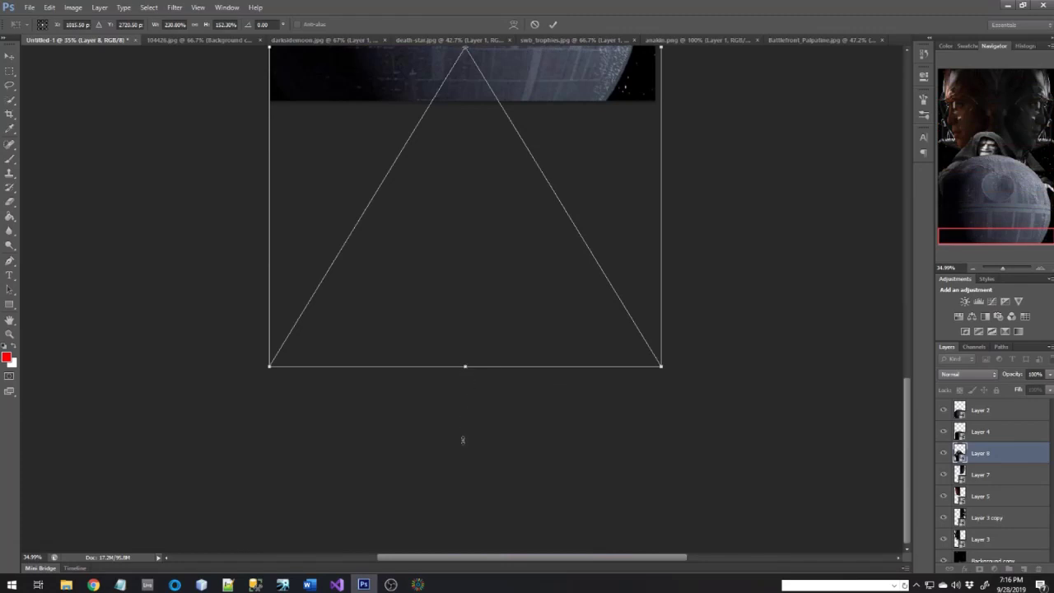
pyautogui.moveTo(465, 366); pyautogui.dragTo(466, 437)
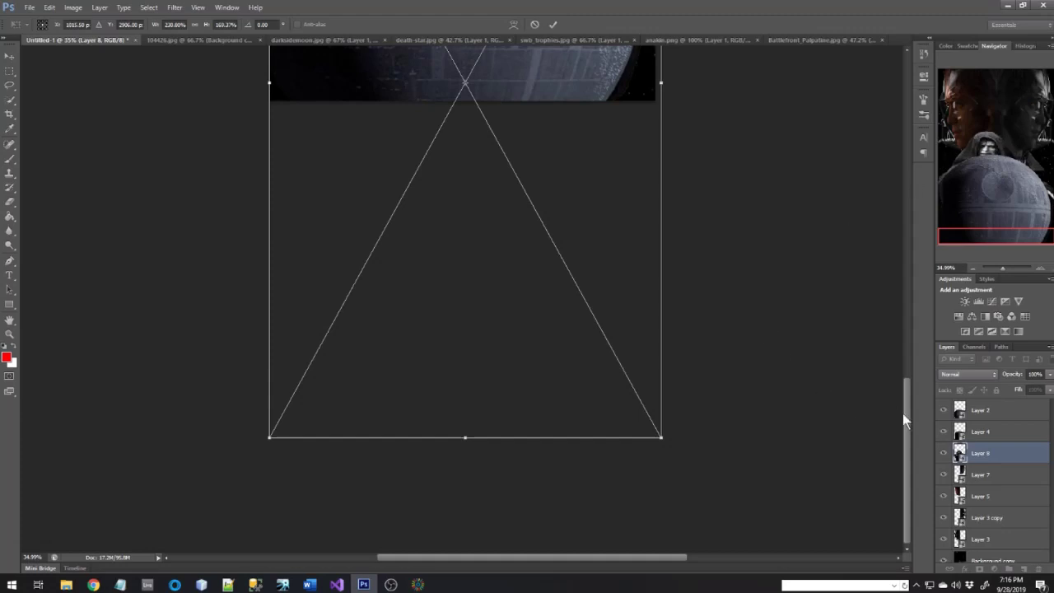
pyautogui.moveTo(907, 411); pyautogui.dragTo(899, 266)
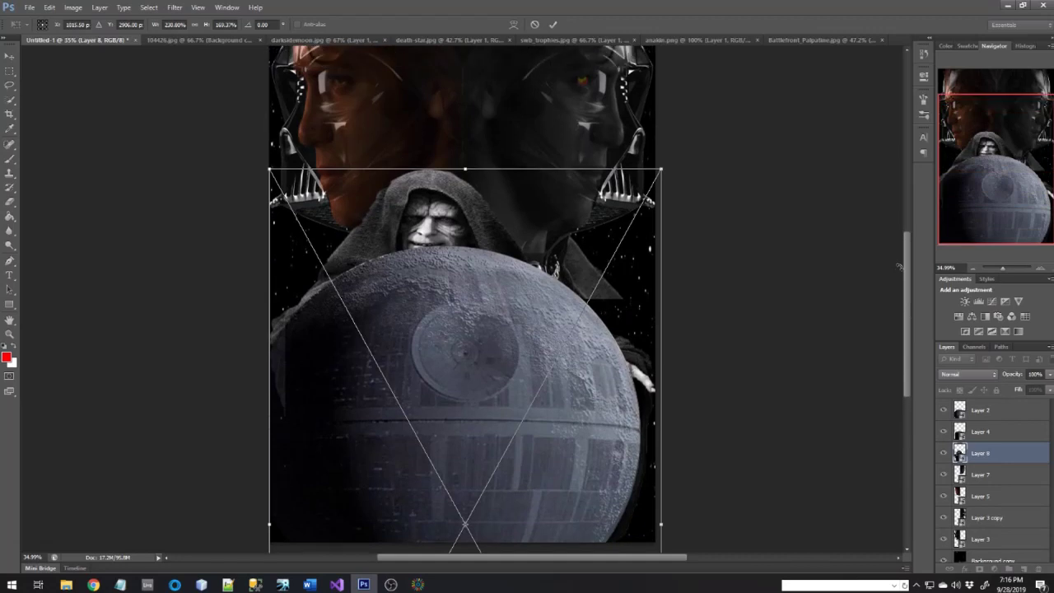
pyautogui.press('Return')
# Link Layer 2 and Layer 4 so the Death Star and its shading move together.
pyautogui.click(982, 416)
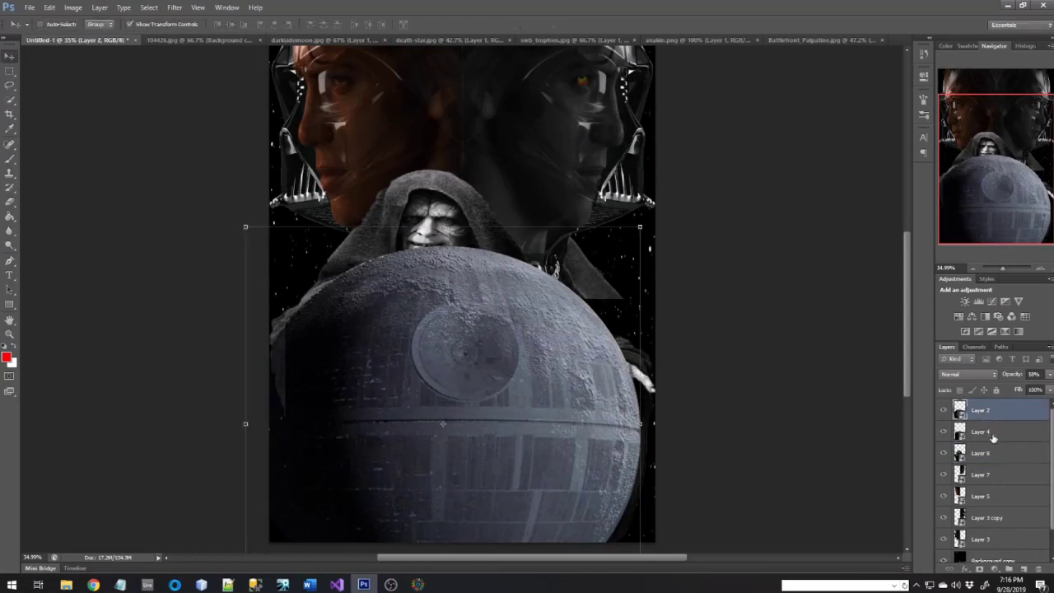
pyautogui.keyDown('ctrl'); pyautogui.click(993, 438); pyautogui.keyUp('ctrl')
pyautogui.rightClick(992, 436)
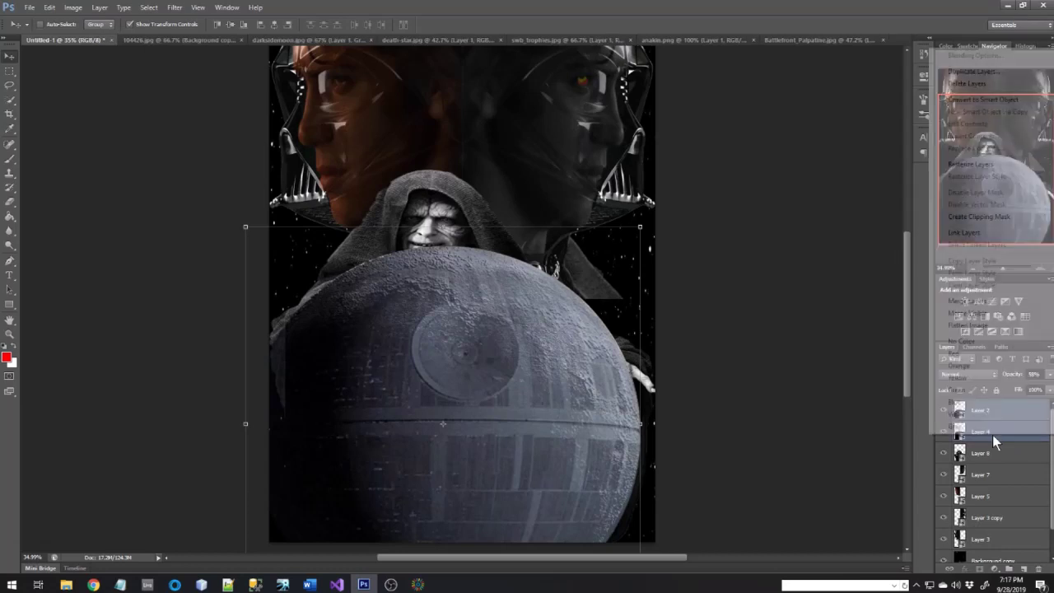
pyautogui.click(992, 234)
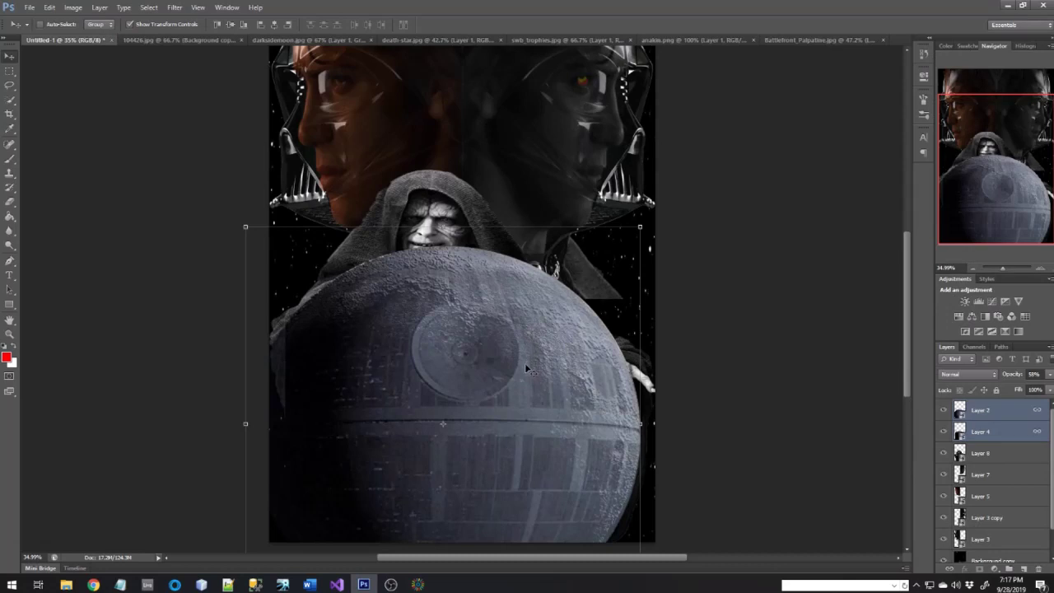
# Move the linked Death Star layers down and slightly left, exposing Palpatine's chin and his hand on the sphere's right side.
pyautogui.moveTo(526, 368); pyautogui.dragTo(528, 400)
pyautogui.scroll(-4, 531, 394)
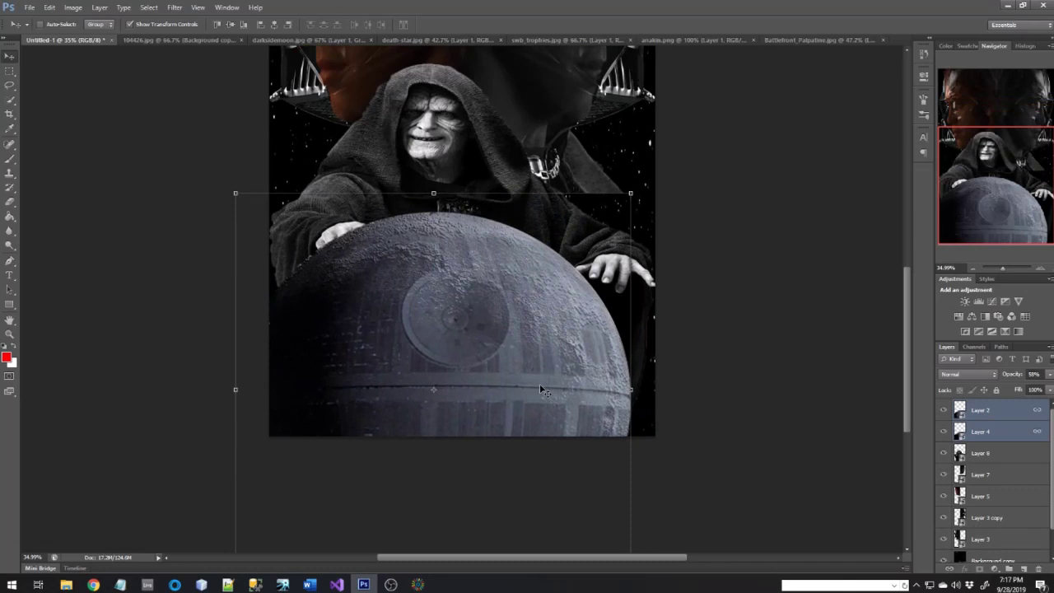
pyautogui.moveTo(541, 389); pyautogui.dragTo(530, 295)
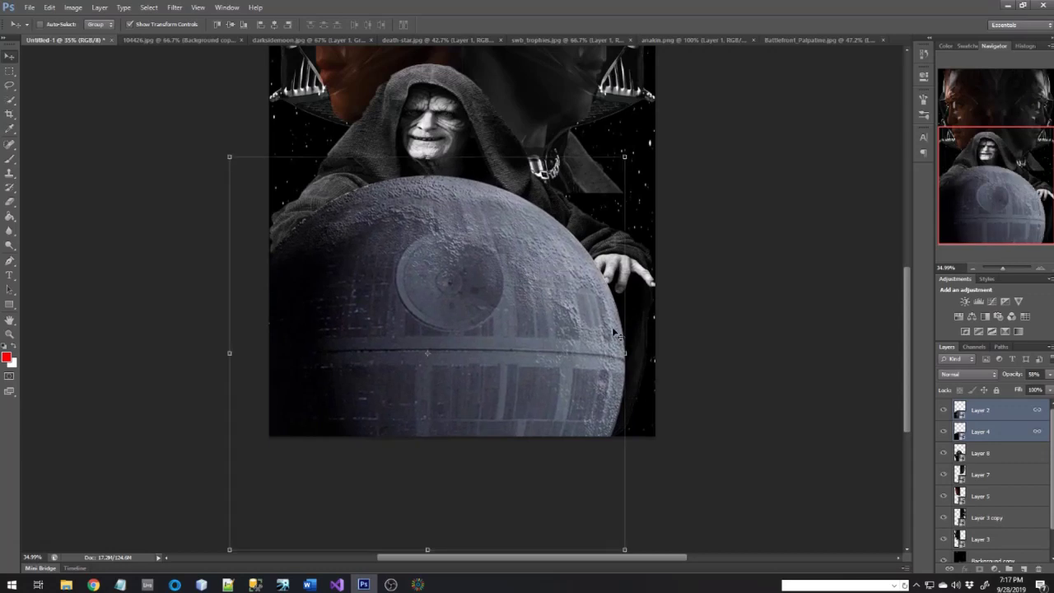
pyautogui.scroll(1, 614, 333)
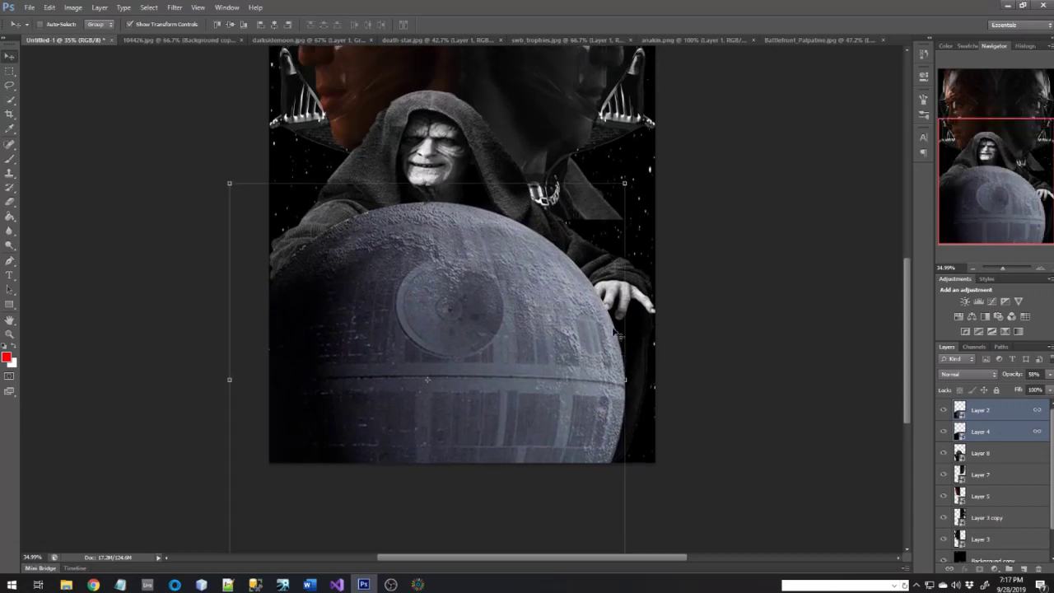
# Move Palpatine on Layer 8 up and slightly right so both hands rest above the Death Star.
pyautogui.click(988, 453)
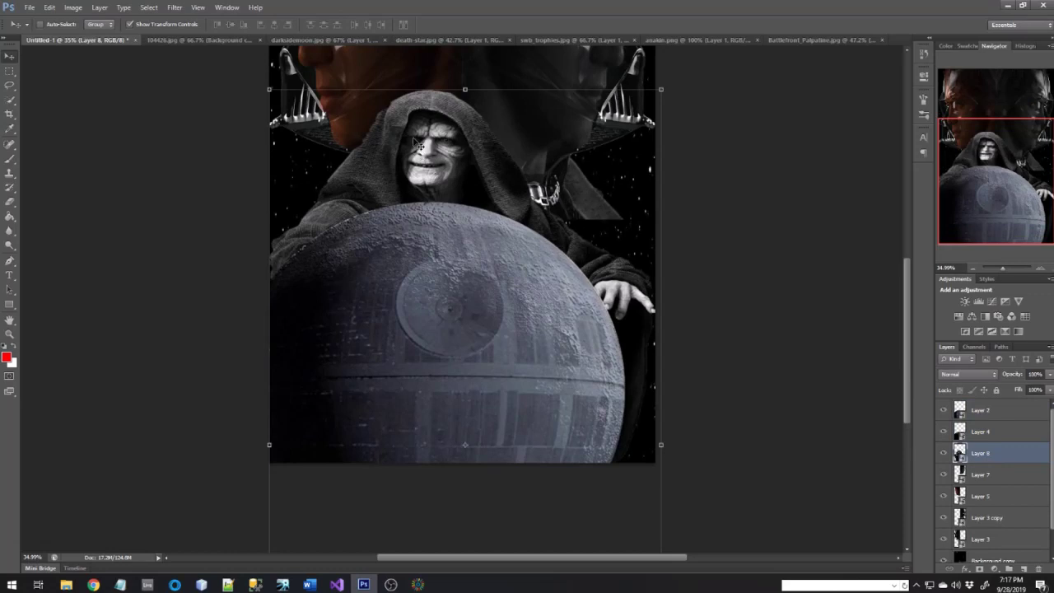
pyautogui.moveTo(416, 140); pyautogui.dragTo(427, 106)
pyautogui.scroll(5, 500, 242)
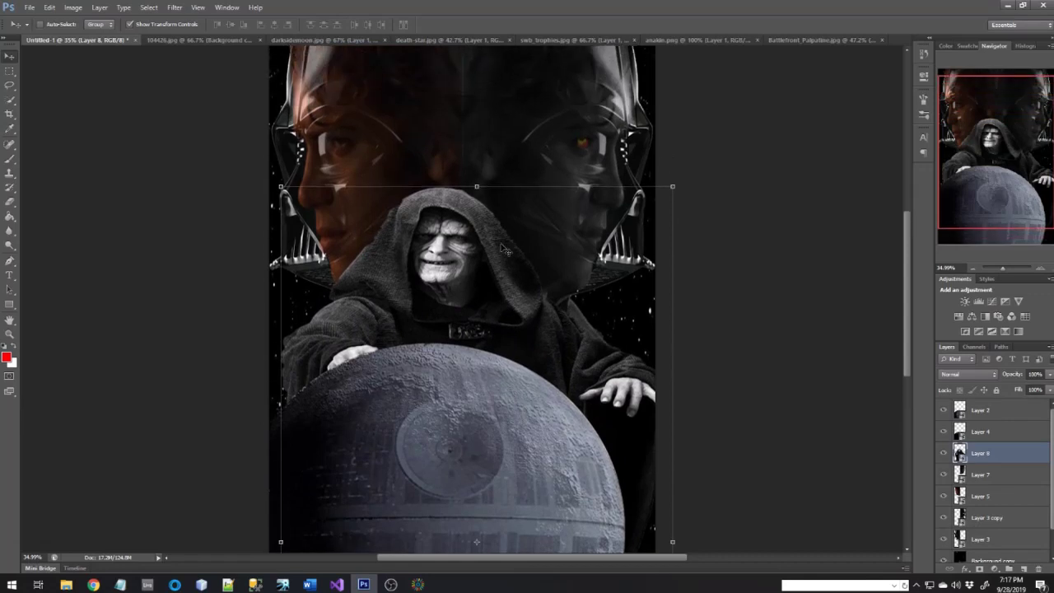
# Shift the linked Death Star slightly right and down beneath Palpatine's hands, and check the whole composition.
pyautogui.scroll(-2, 504, 249)
pyautogui.click(987, 437)
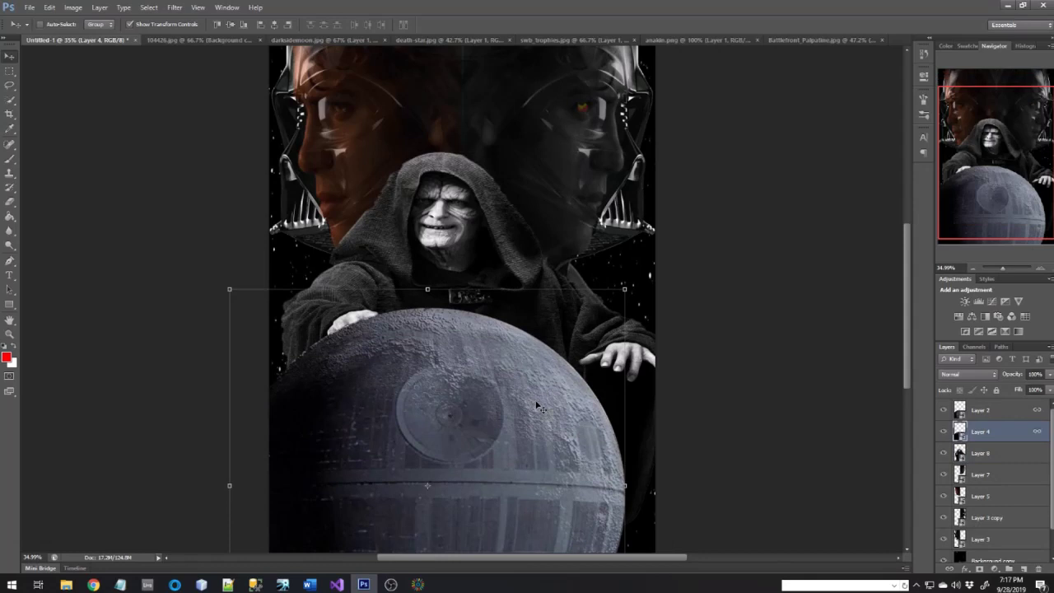
pyautogui.moveTo(535, 400); pyautogui.dragTo(542, 409)
pyautogui.scroll(4, 704, 401)
pyautogui.scroll(-5, 704, 401)
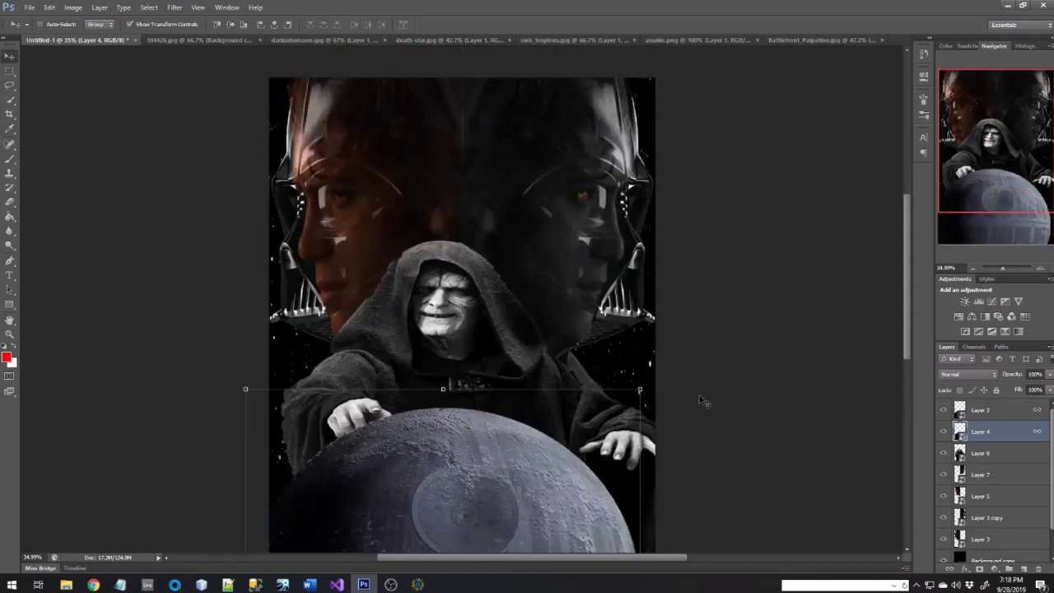
pyautogui.scroll(-4, 705, 401)
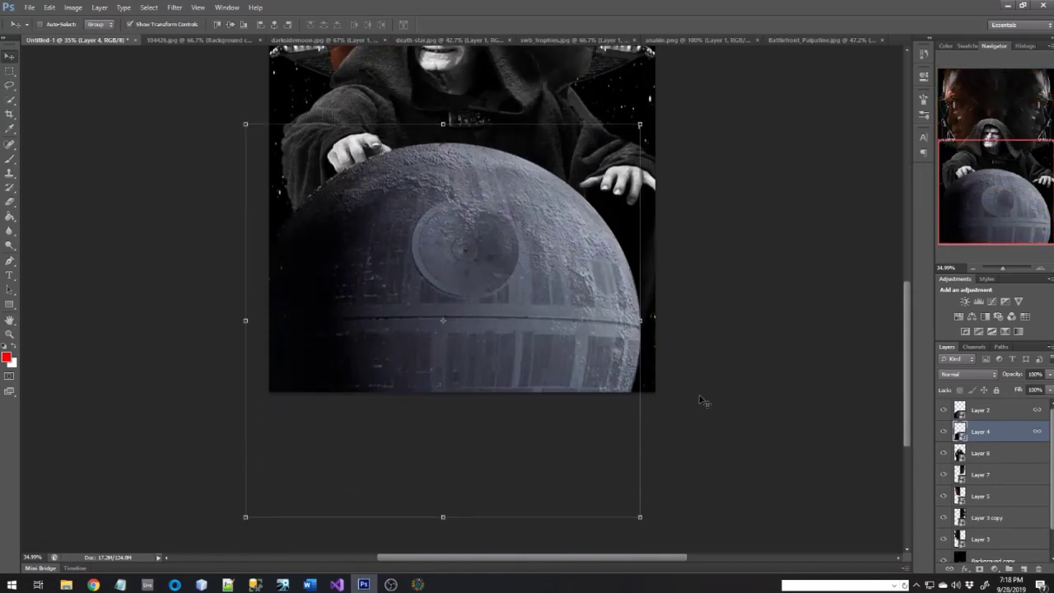
pyautogui.scroll(2, 704, 401)
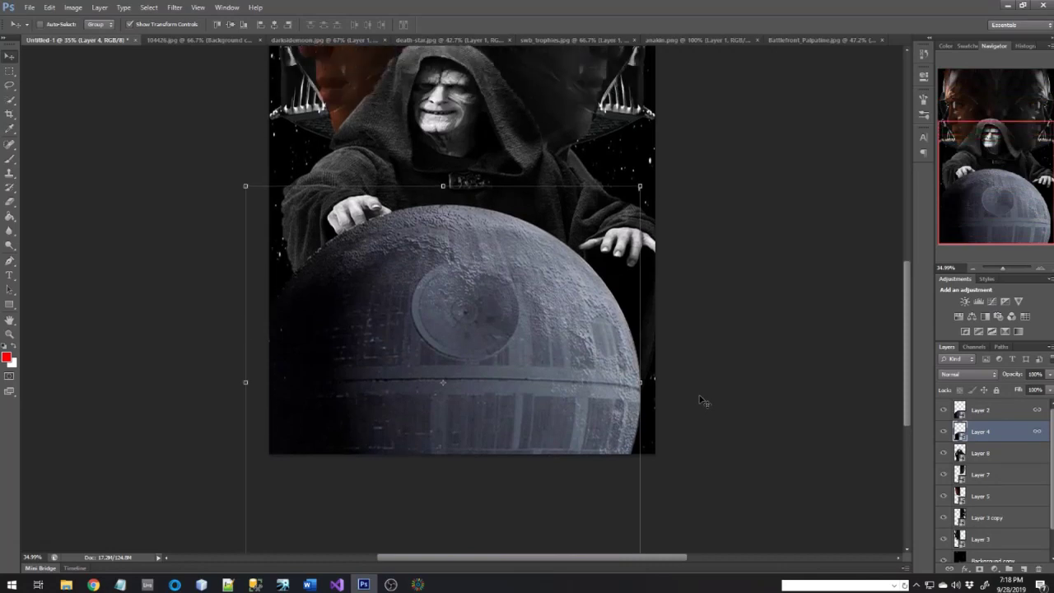
pyautogui.scroll(5, 704, 401)
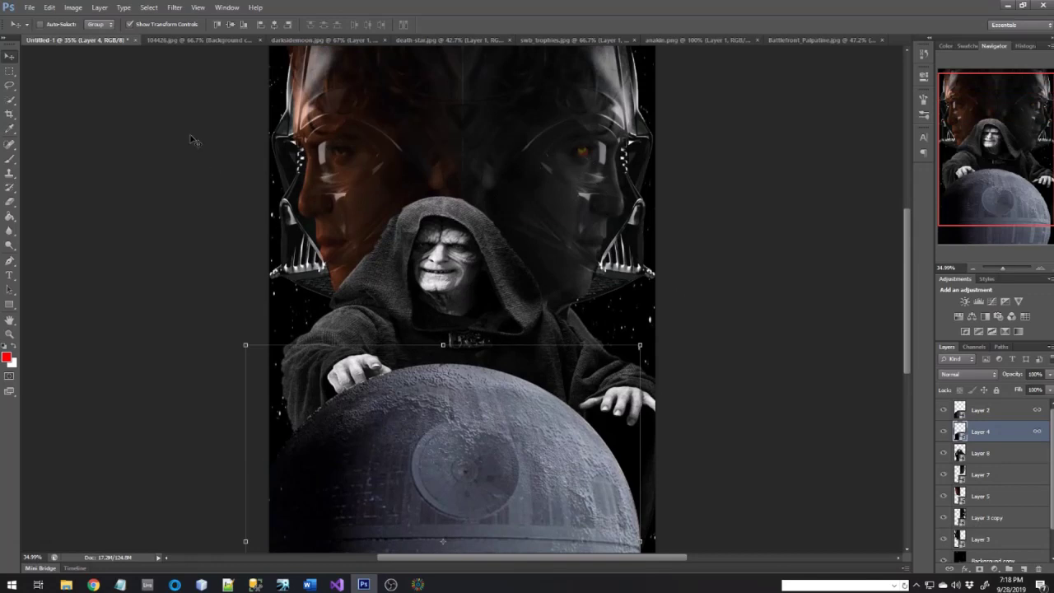
# Open the orange moon image download.jpg from the Challenge 2 folder.
pyautogui.click(29, 8)
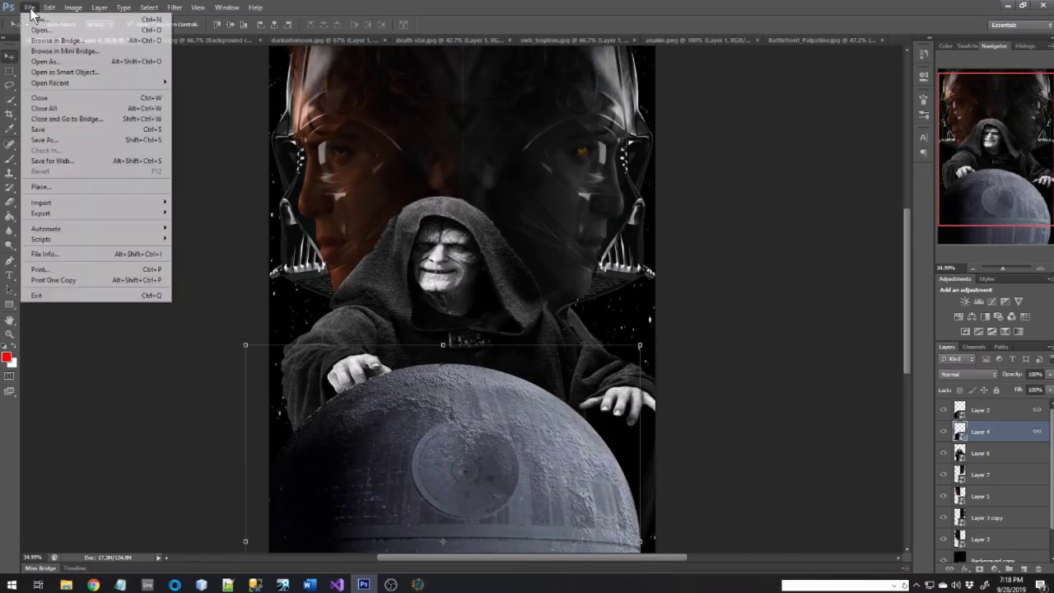
pyautogui.click(38, 30)
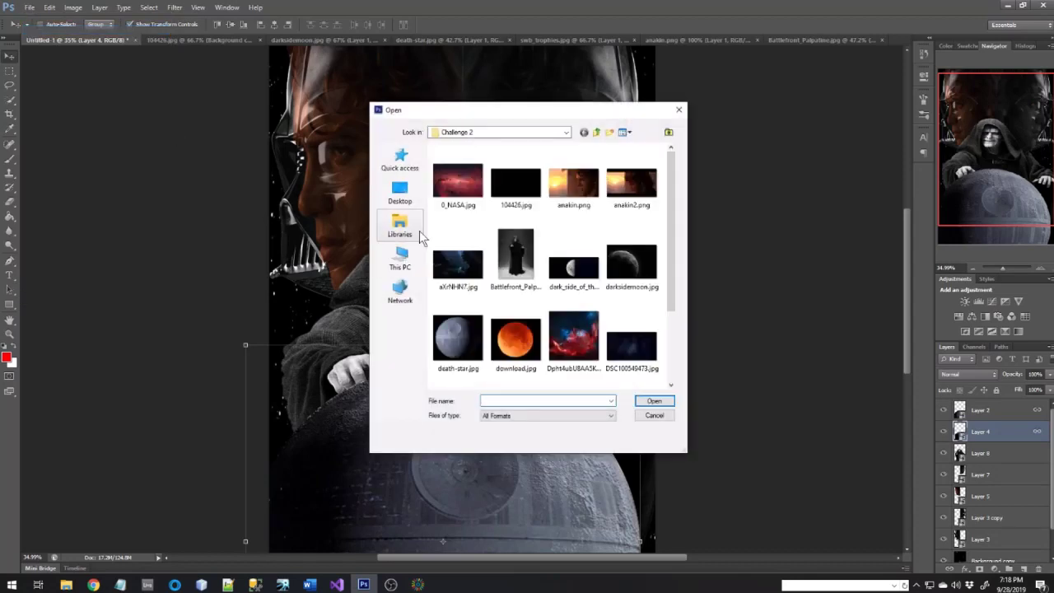
pyautogui.scroll(-2, 593, 280)
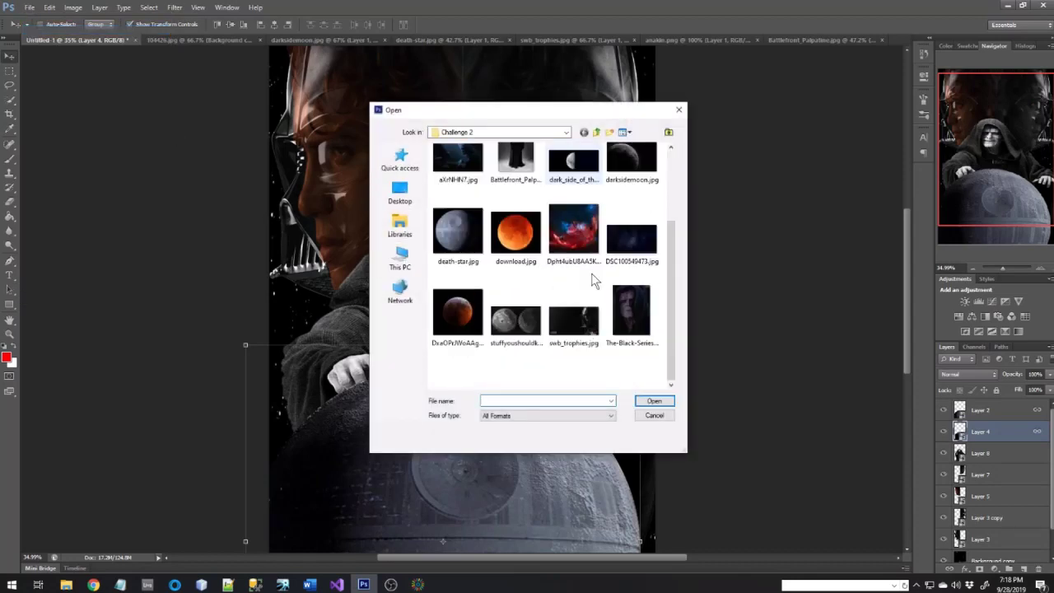
pyautogui.click(515, 234)
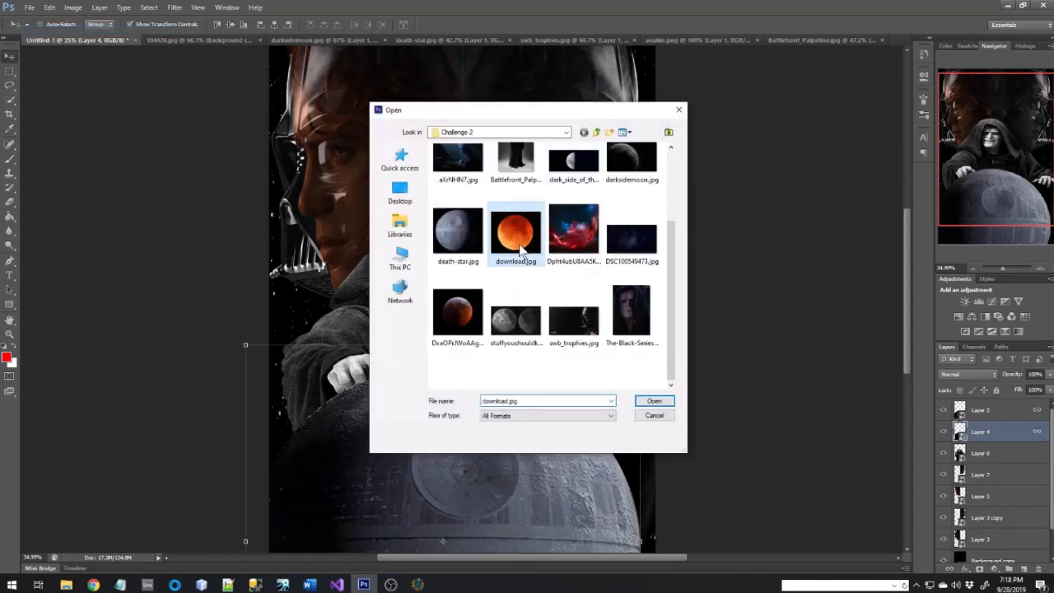
pyautogui.click(663, 401)
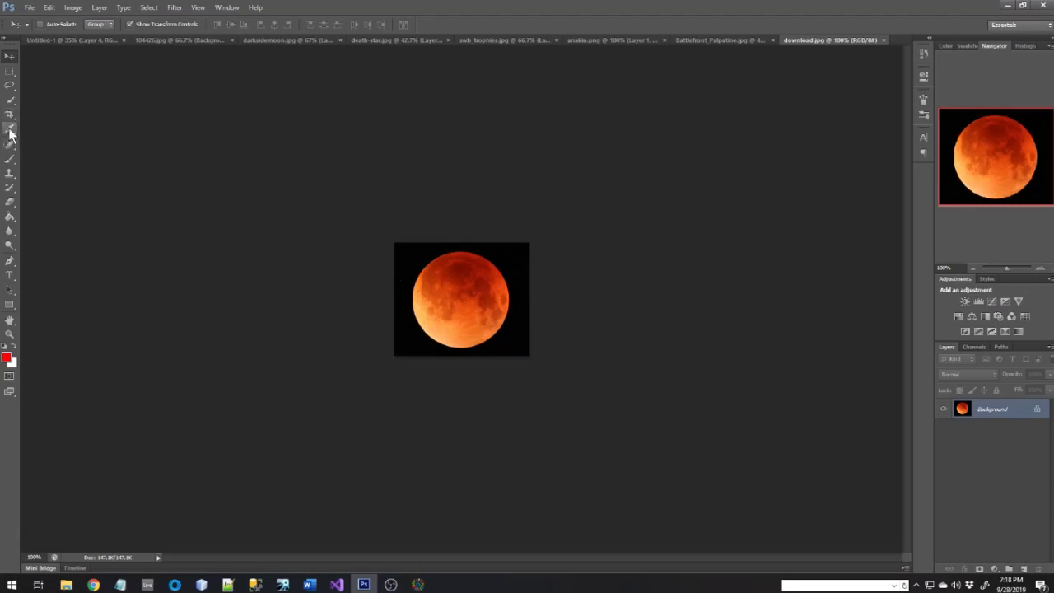
# Select the orange moon with the Quick Selection tool and copy it onto a new layer.
pyautogui.click(10, 99)
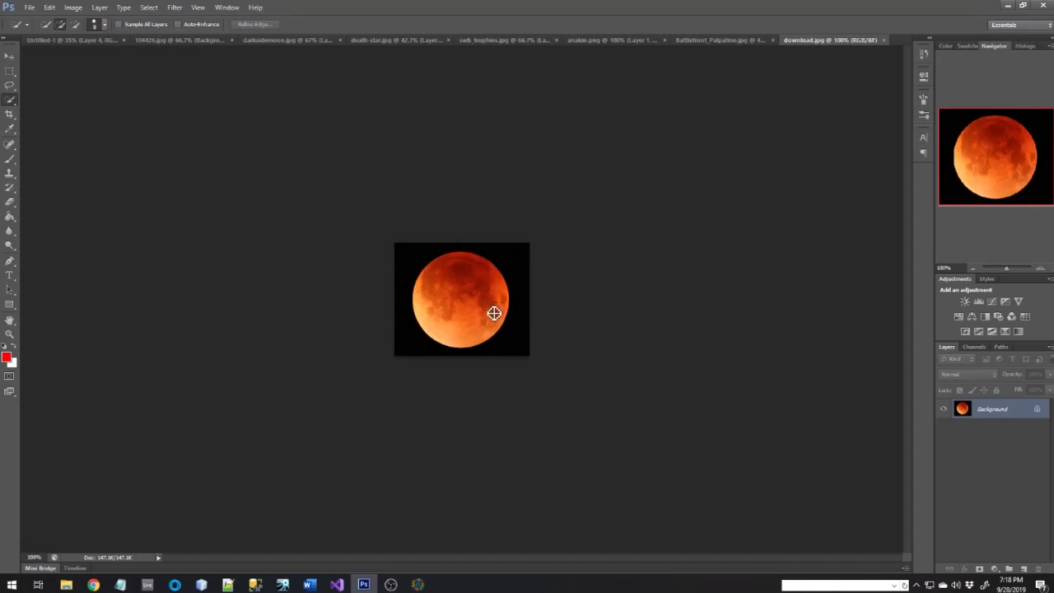
pyautogui.click(436, 303)
pyautogui.rightClick(434, 304)
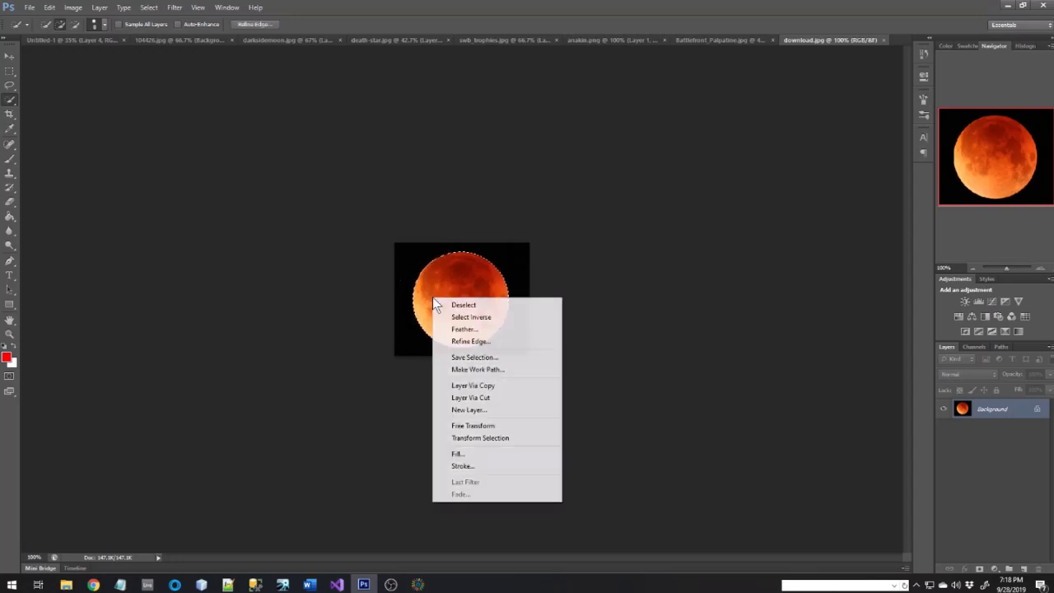
pyautogui.click(461, 386)
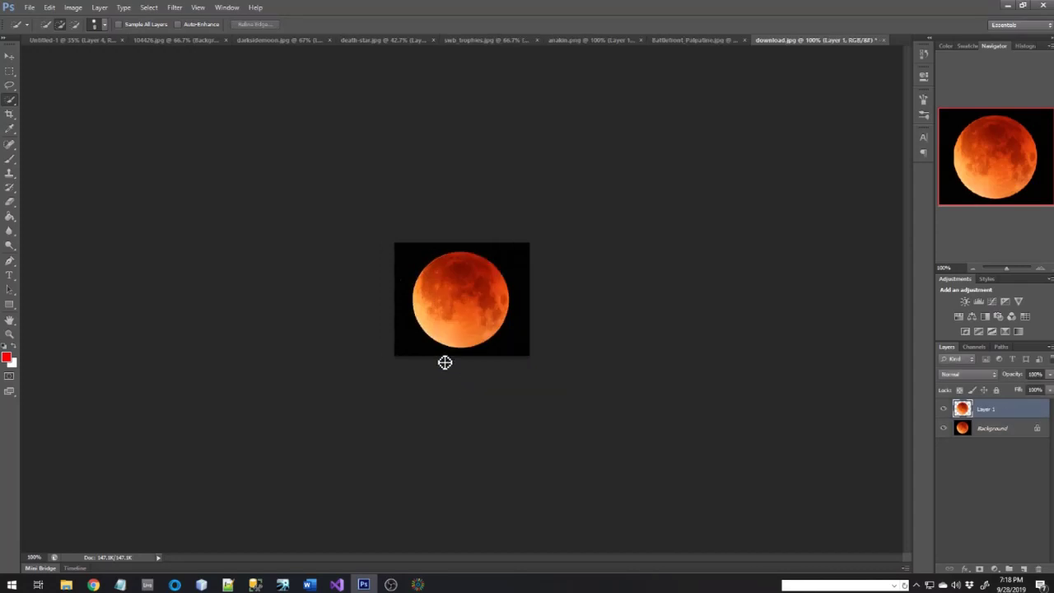
# Copy the cut-out moon layer into the Untitled-1 poster, placing it over Palpatine's face.
pyautogui.click(29, 7)
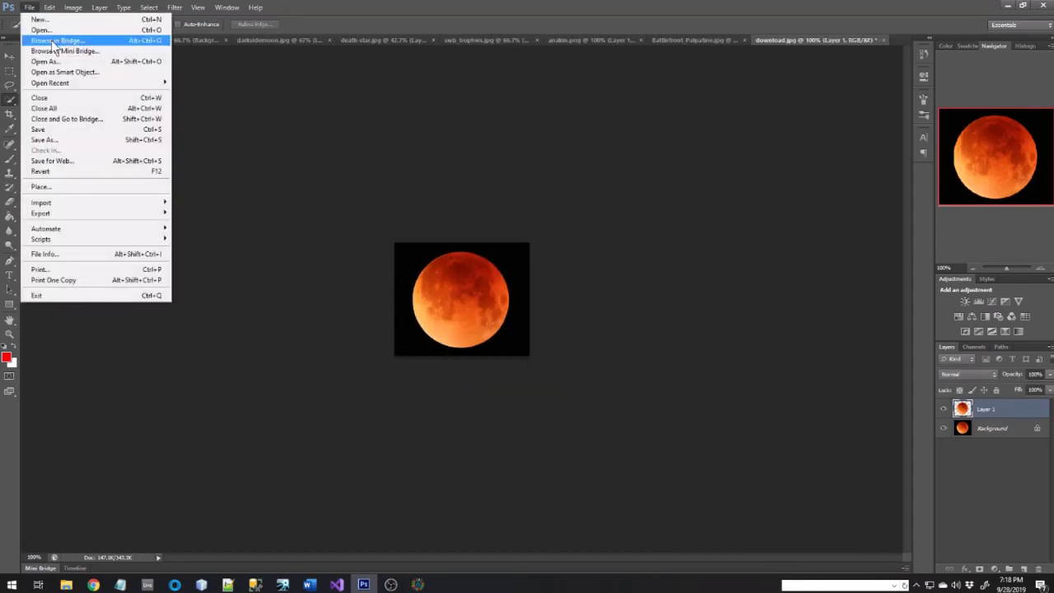
pyautogui.click(289, 284)
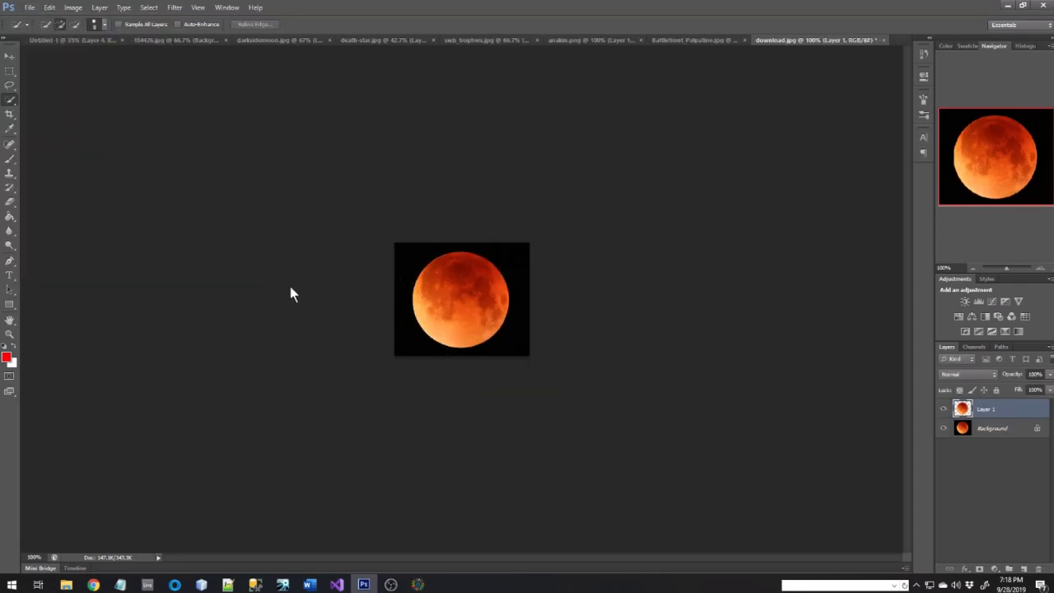
pyautogui.click(9, 56)
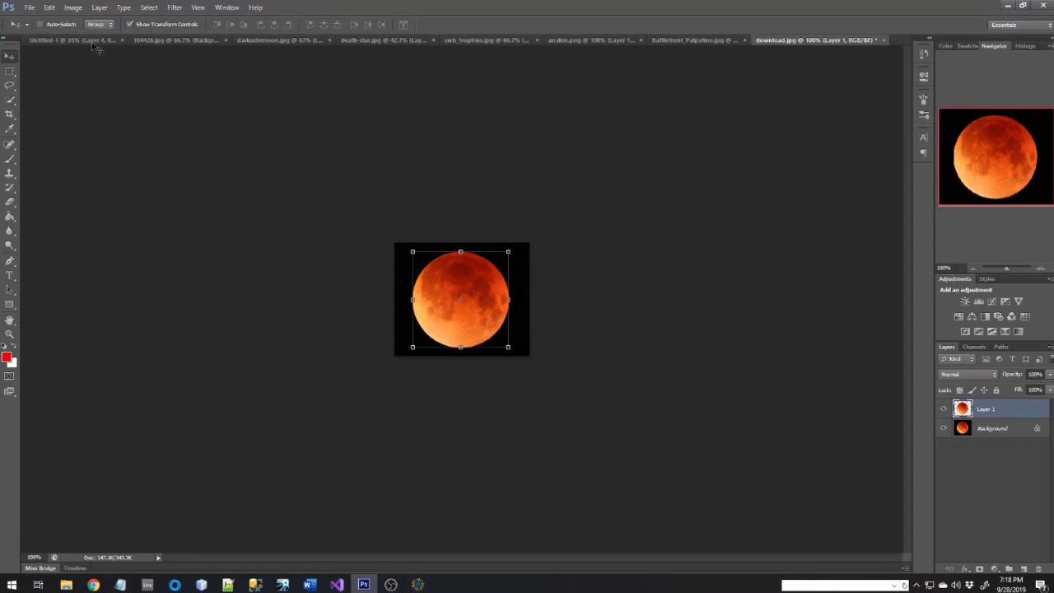
pyautogui.moveTo(95, 48); pyautogui.dragTo(257, 206)
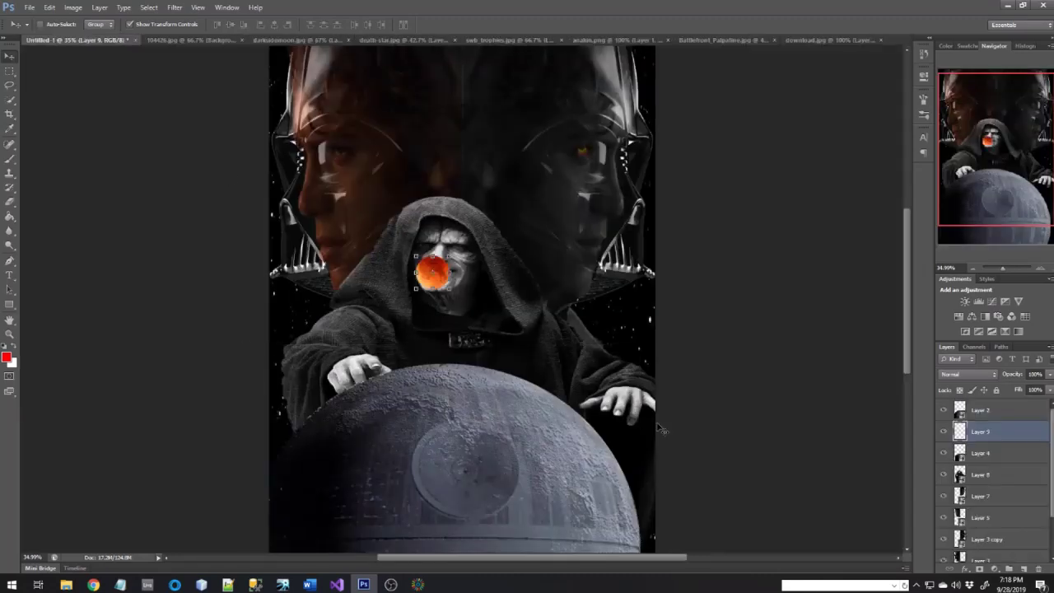
# Convert the orange moon layer to a smart object, enlarge it to about 440% by 602%, and move it over the Death Star.
pyautogui.rightClick(1000, 432)
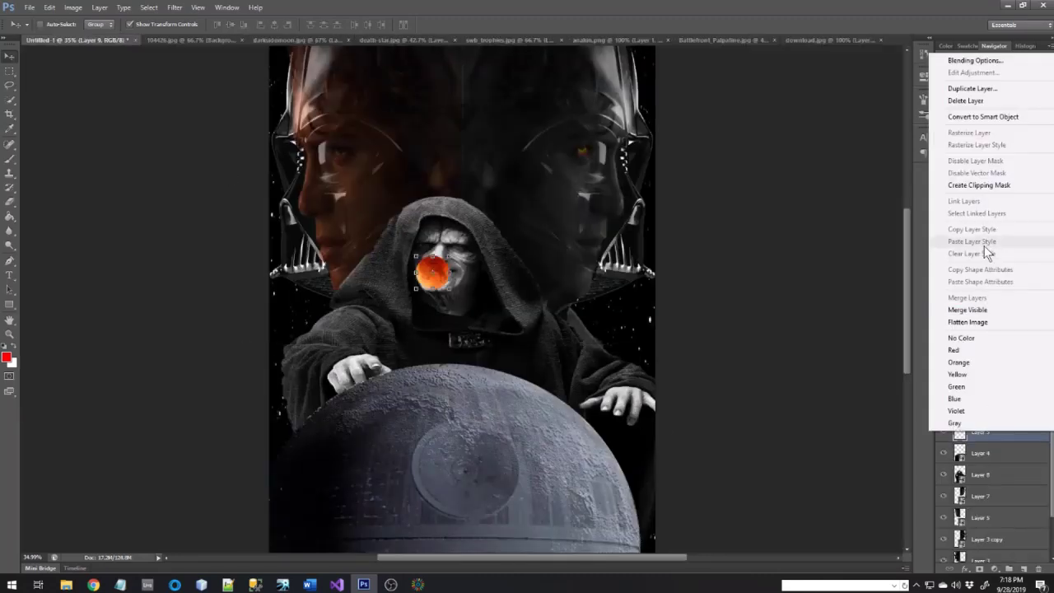
pyautogui.click(974, 117)
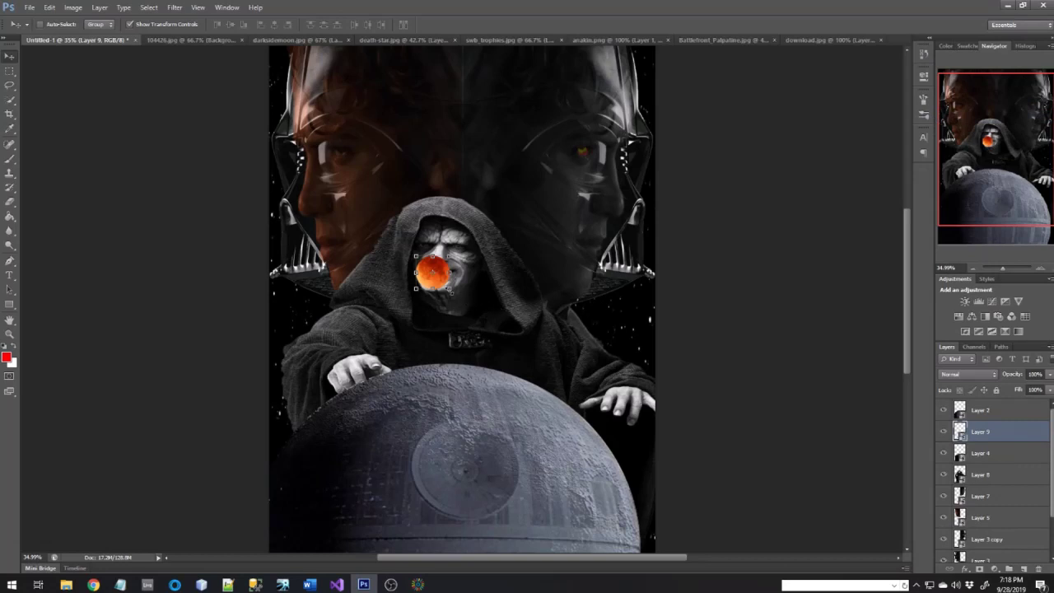
pyautogui.hotkey('ctrl', 't')
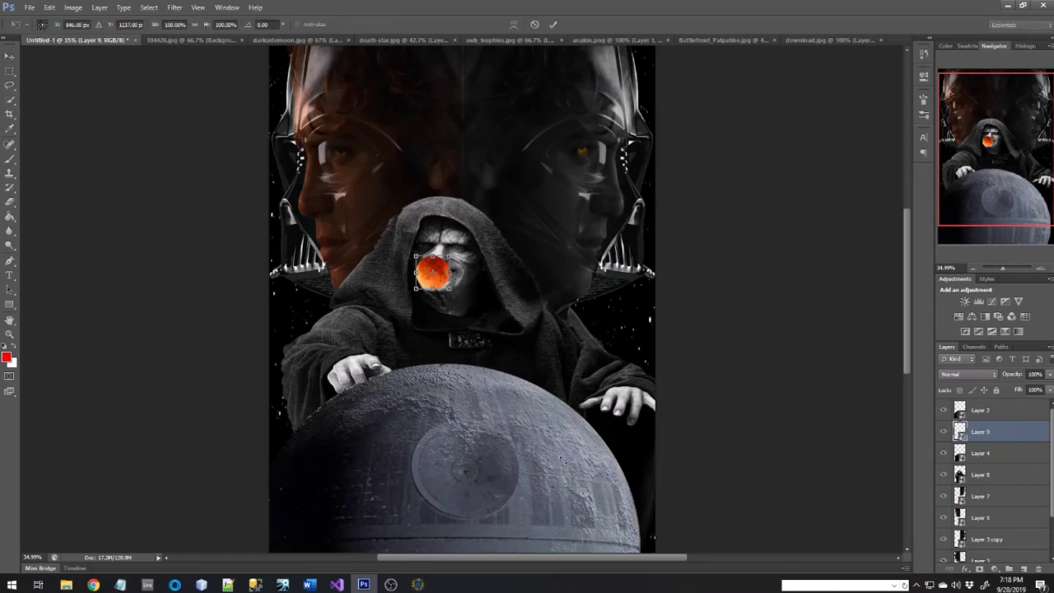
pyautogui.moveTo(450, 289); pyautogui.dragTo(565, 453)
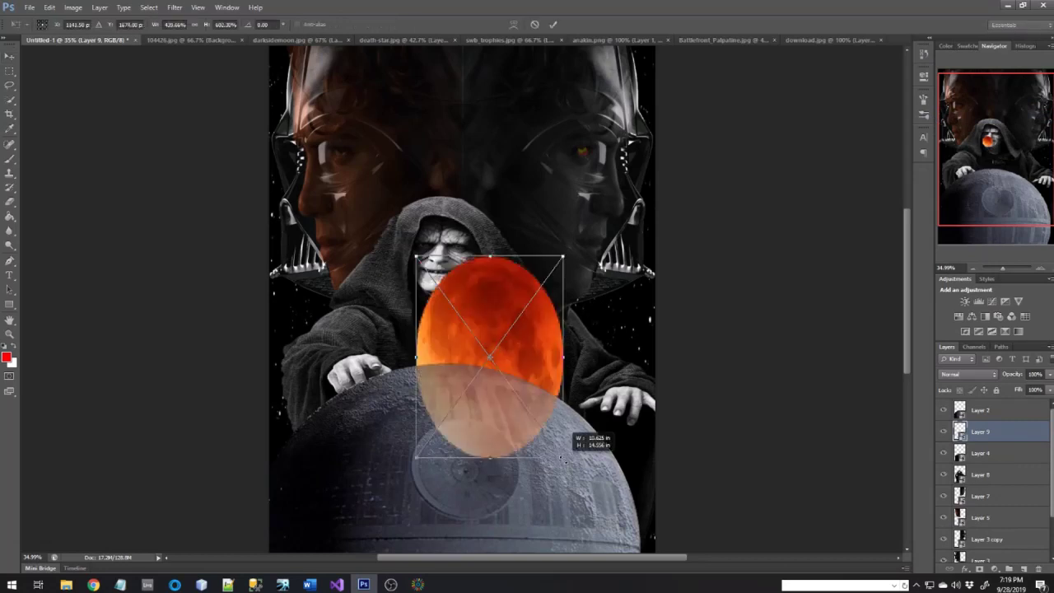
pyautogui.scroll(-5, 668, 390)
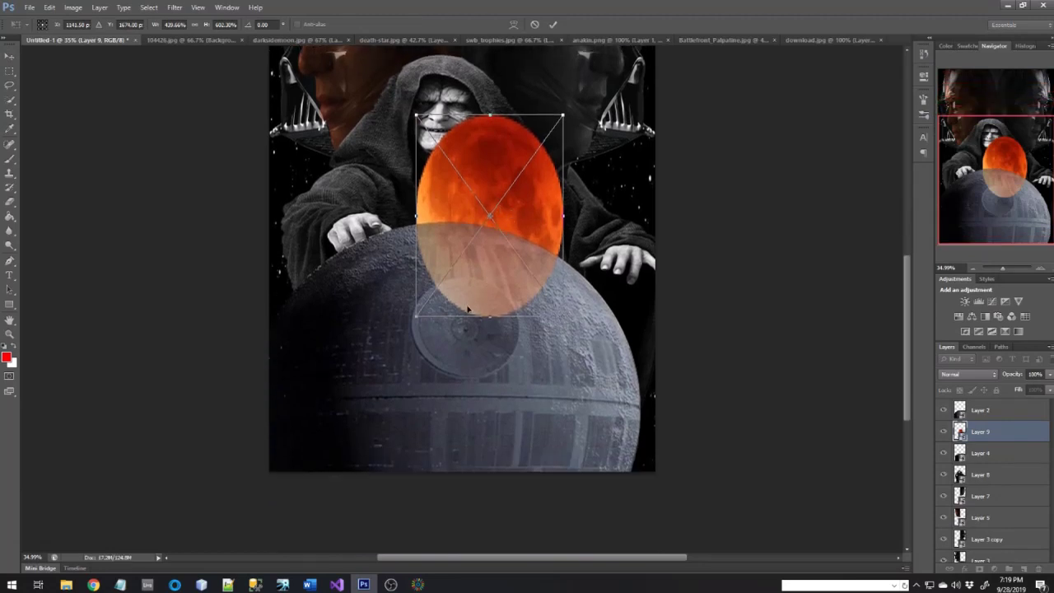
pyautogui.moveTo(468, 309); pyautogui.dragTo(467, 368)
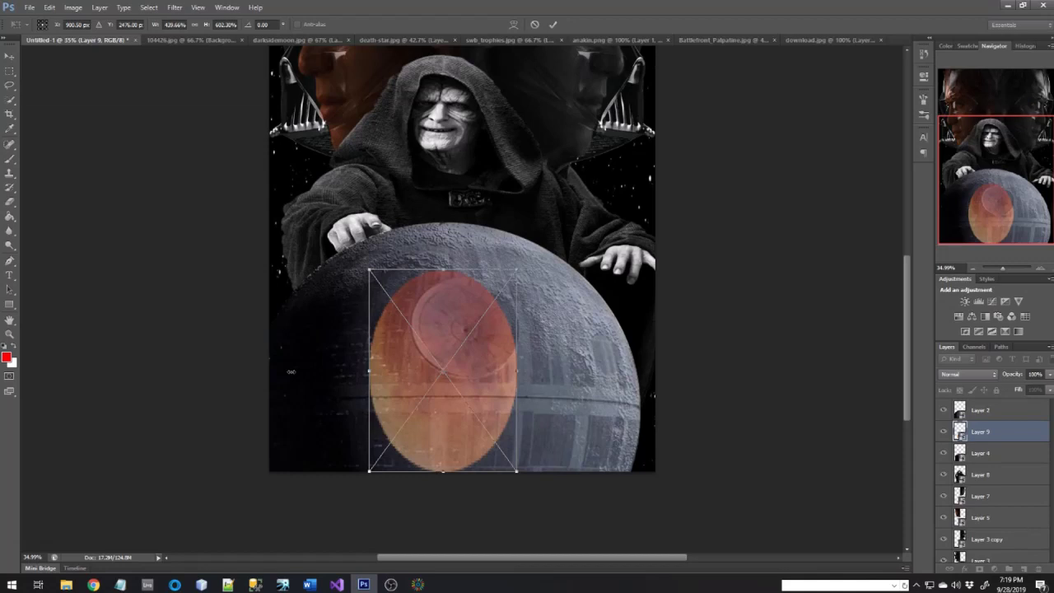
# Stretch the moon to about 1106% wide and 1124% high so it is roughly the Death Star's size.
pyautogui.moveTo(369, 372); pyautogui.dragTo(270, 371)
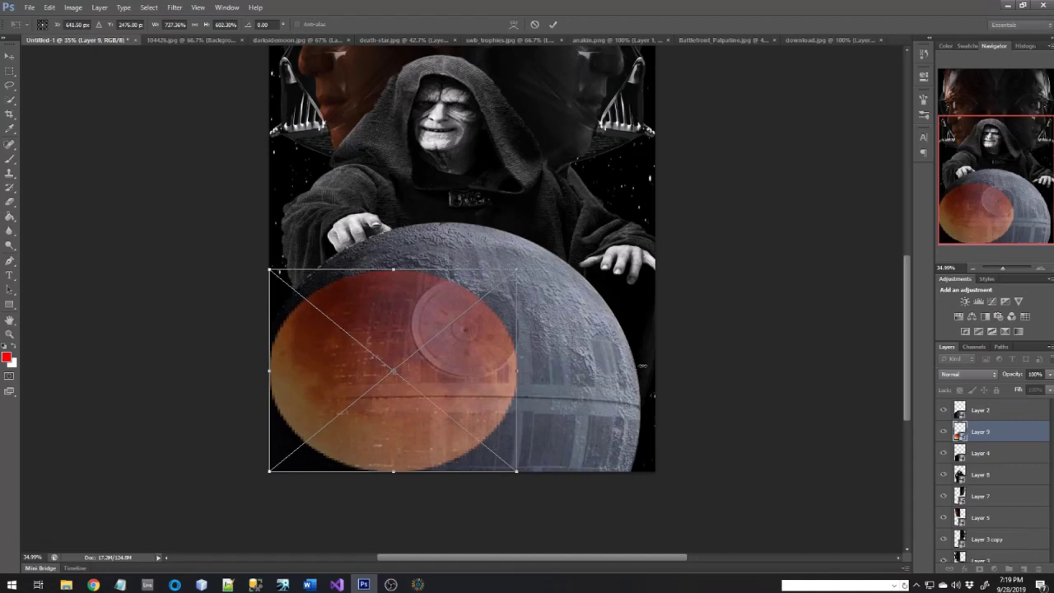
pyautogui.moveTo(517, 371); pyautogui.dragTo(640, 370)
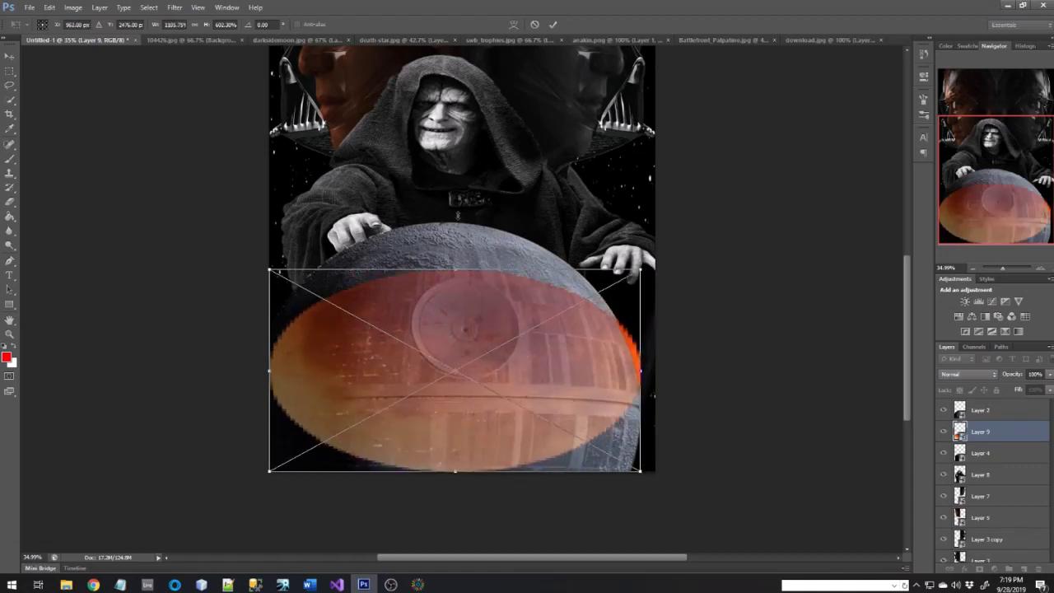
pyautogui.moveTo(458, 216); pyautogui.dragTo(460, 176)
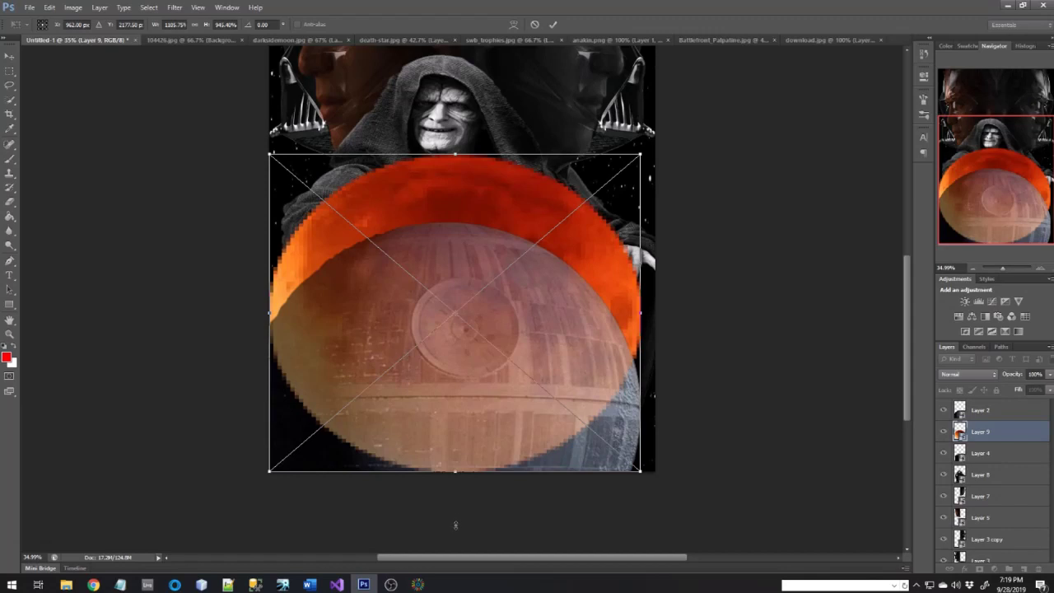
pyautogui.moveTo(456, 473); pyautogui.dragTo(454, 534)
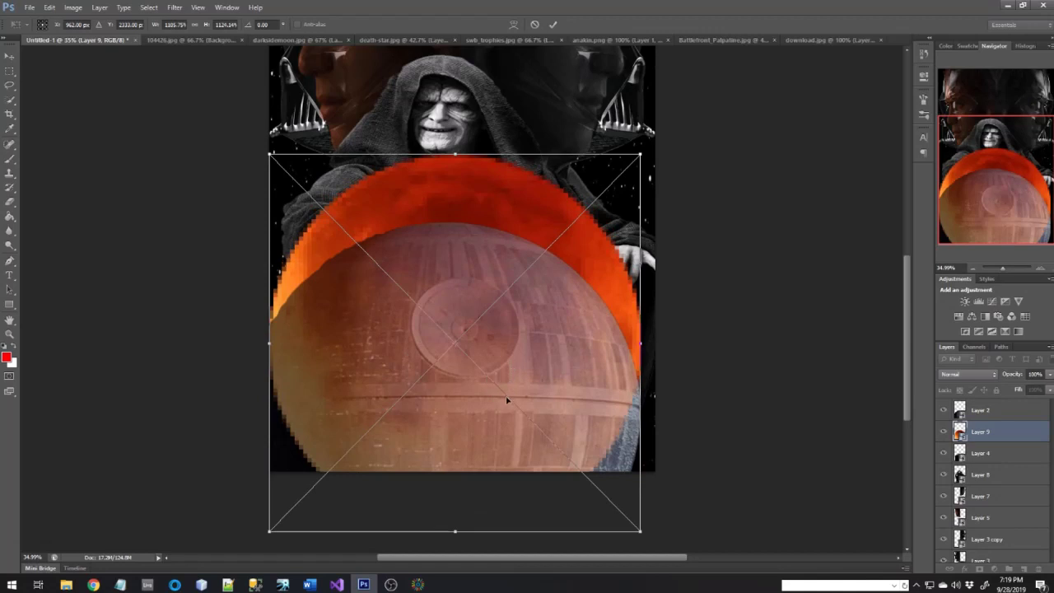
# Align the moon with the Death Star's upper edge and fine-tune its size to about 1134% by 1120%.
pyautogui.moveTo(504, 405); pyautogui.dragTo(502, 424)
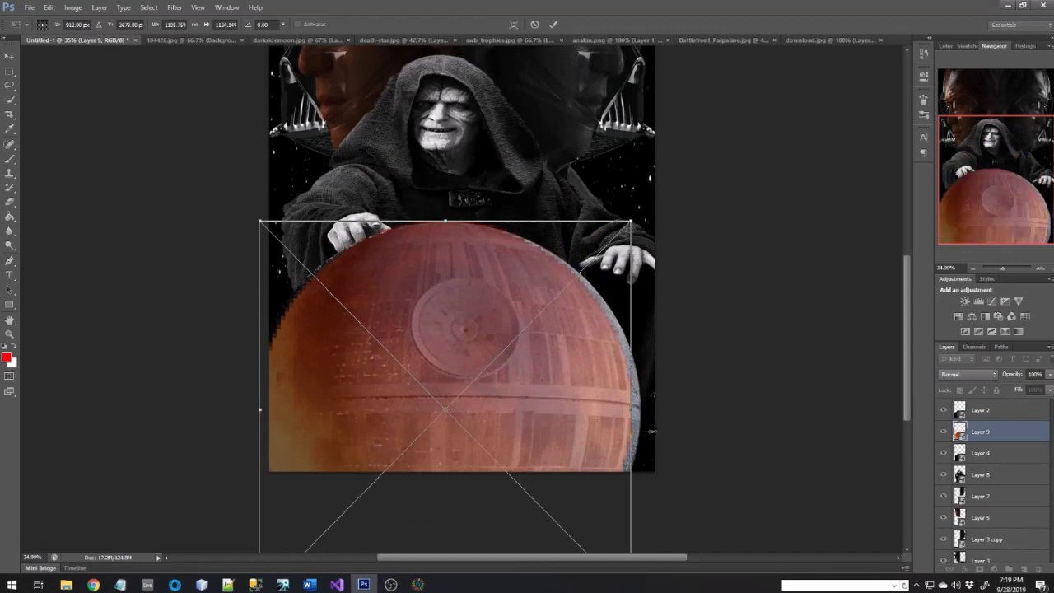
pyautogui.moveTo(655, 430); pyautogui.dragTo(643, 430)
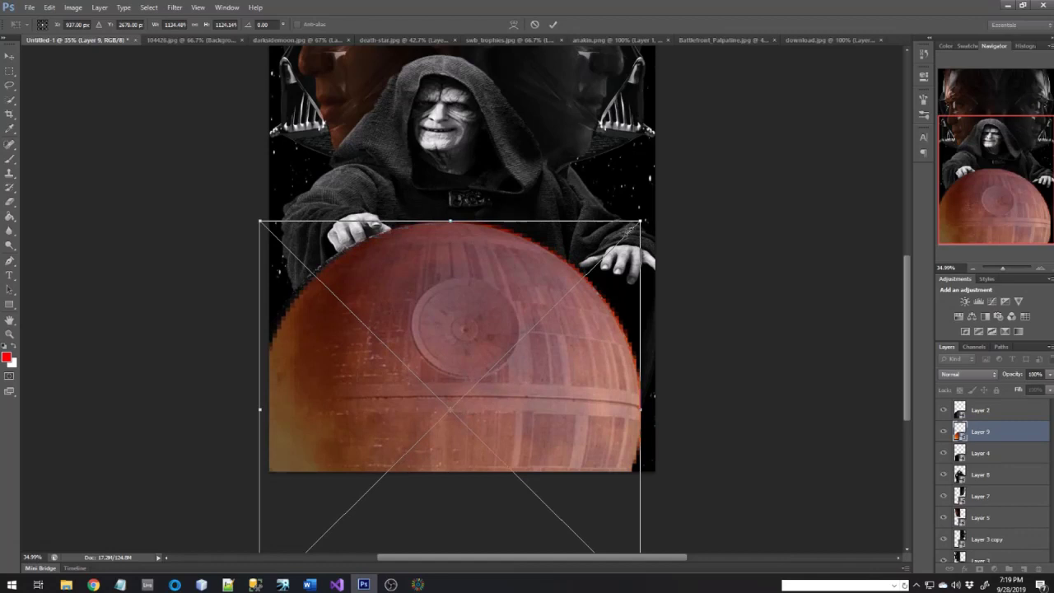
pyautogui.moveTo(640, 221)
pyautogui.mouseDown()
pyautogui.moveTo(631, 229)
pyautogui.moveTo(640, 222)
pyautogui.mouseUp()
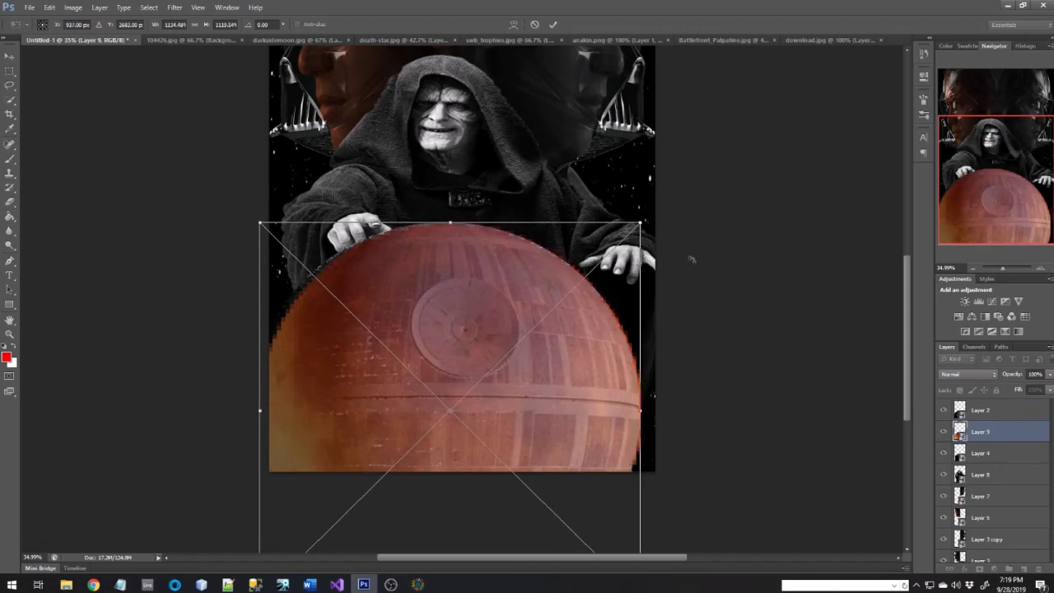
# Rotate the moon about 180 degrees, realign it with the Death Star's outline, and apply the transformation.
pyautogui.scroll(-3, 680, 264)
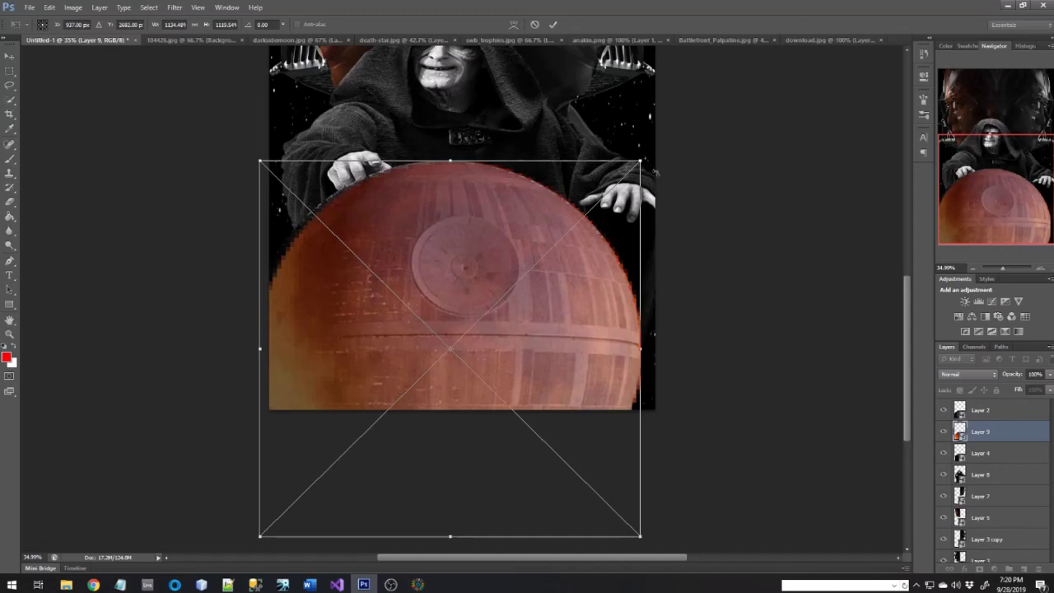
pyautogui.moveTo(661, 182); pyautogui.dragTo(359, 438)
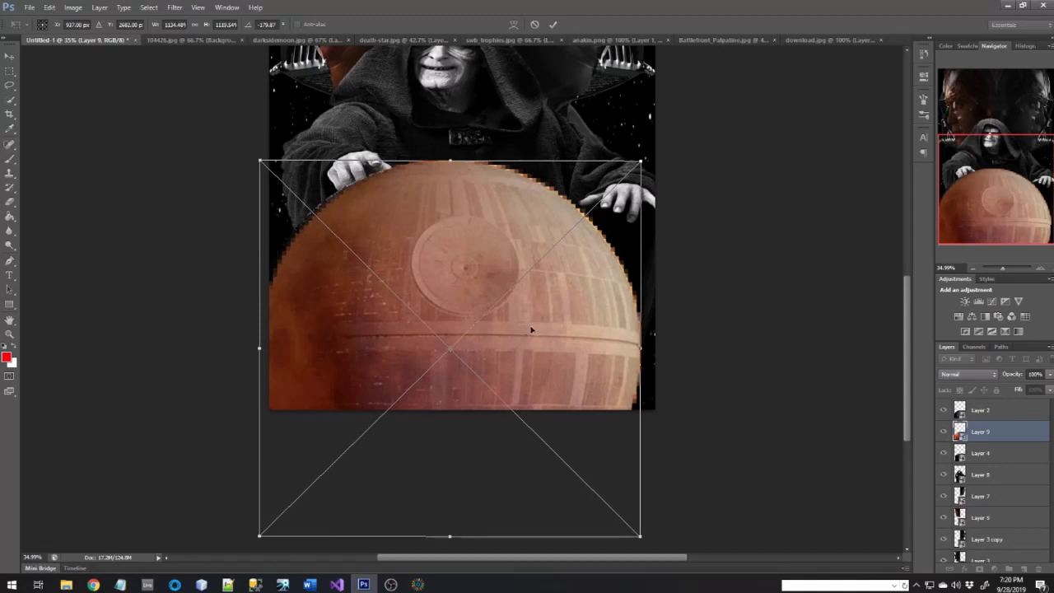
pyautogui.moveTo(536, 189); pyautogui.dragTo(528, 191)
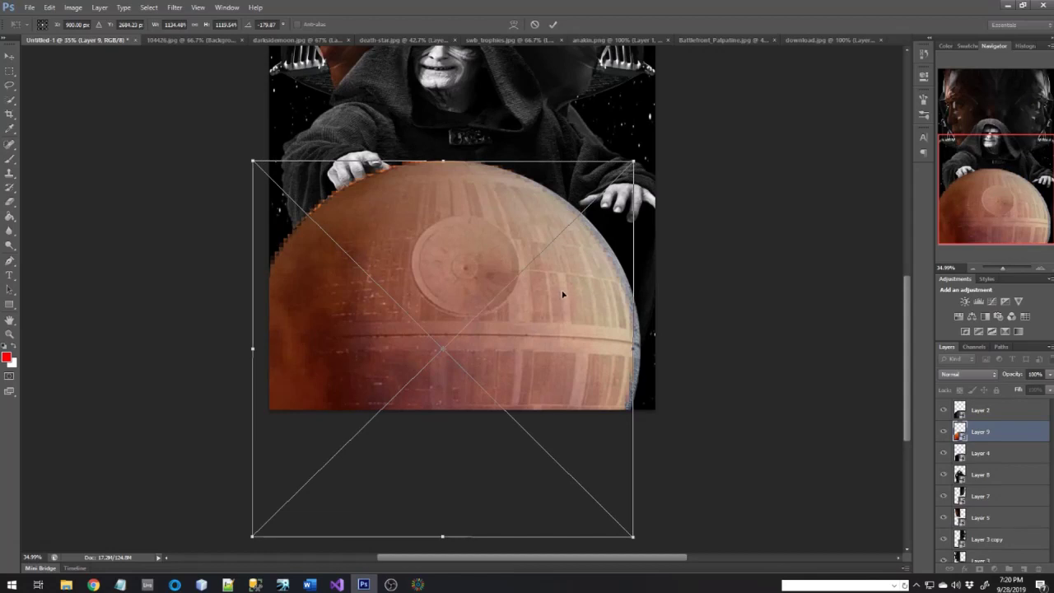
pyautogui.moveTo(558, 294); pyautogui.dragTo(562, 294)
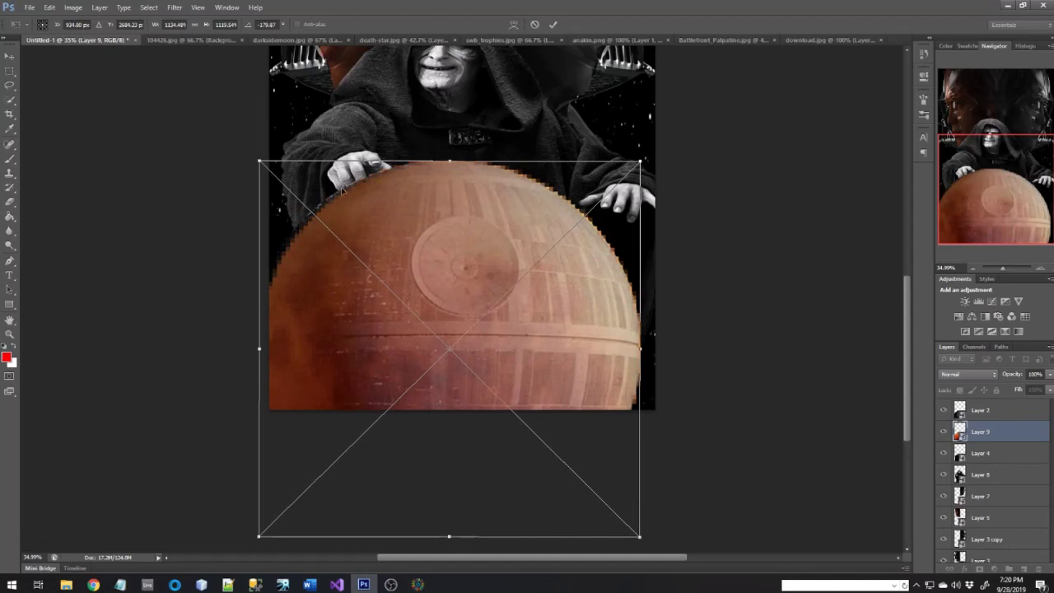
pyautogui.press('Return')
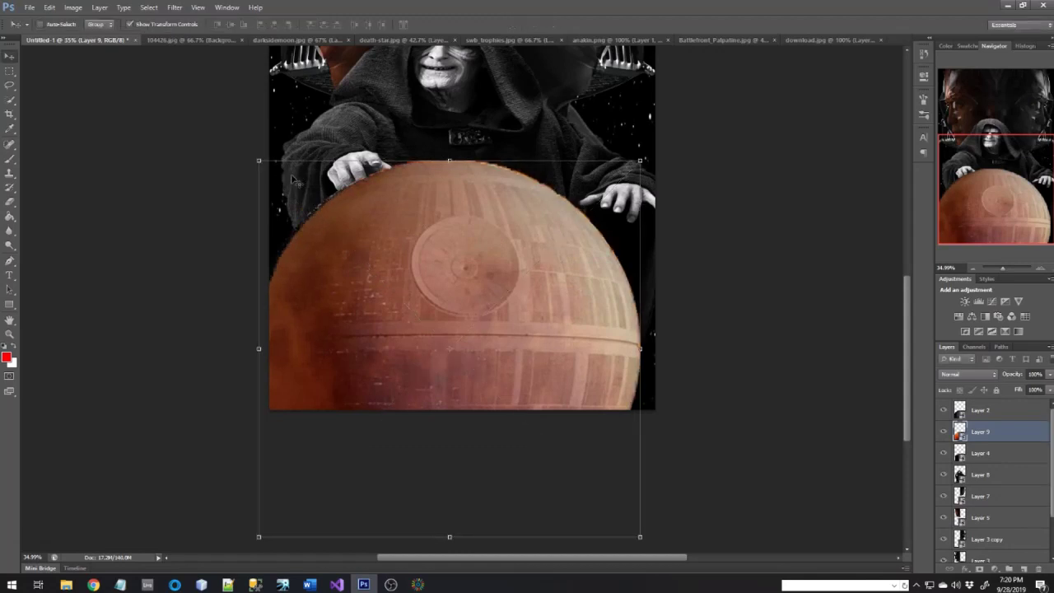
# Widen the moon to about 1154% to cover the Death Star's dark left edge.
pyautogui.click(260, 162)
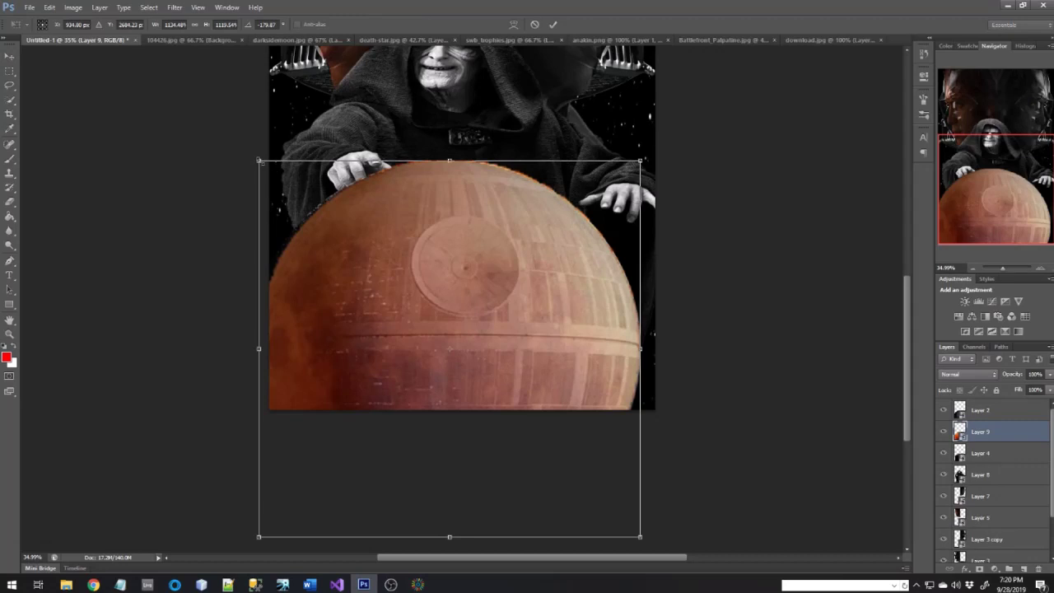
pyautogui.moveTo(260, 161); pyautogui.dragTo(253, 159)
pyautogui.press('Return')
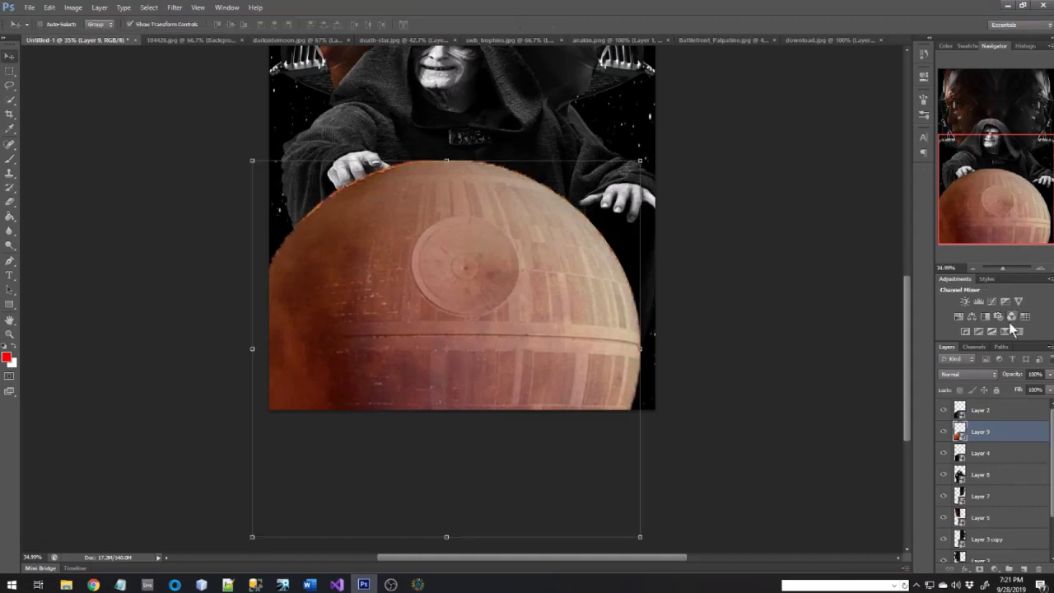
# Lower the moon layer's opacity to 56% so the Death Star's surface detail shows through.
pyautogui.click(1051, 379)
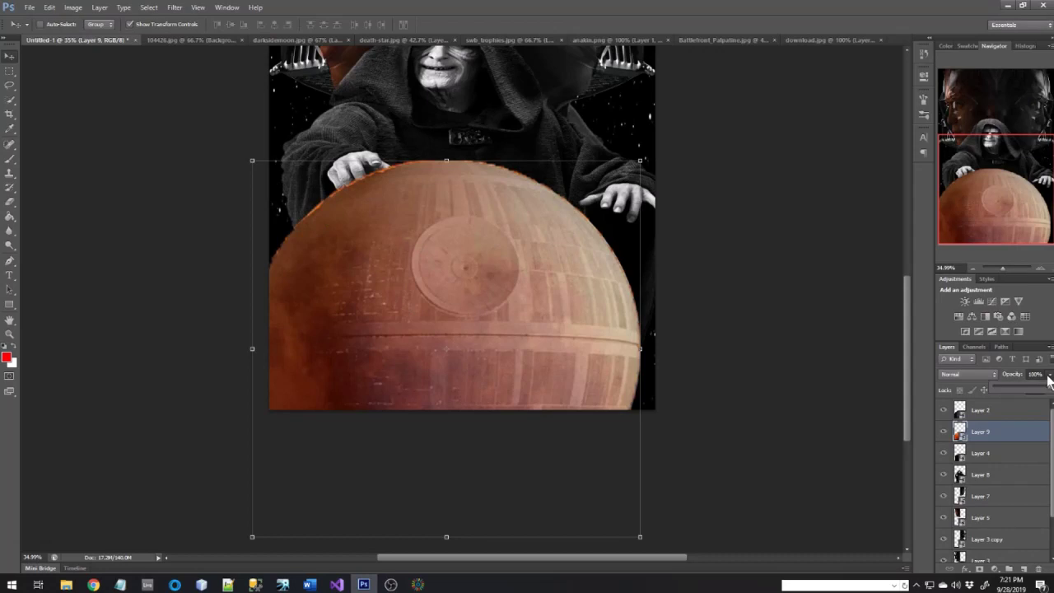
pyautogui.moveTo(1051, 388); pyautogui.dragTo(1024, 393)
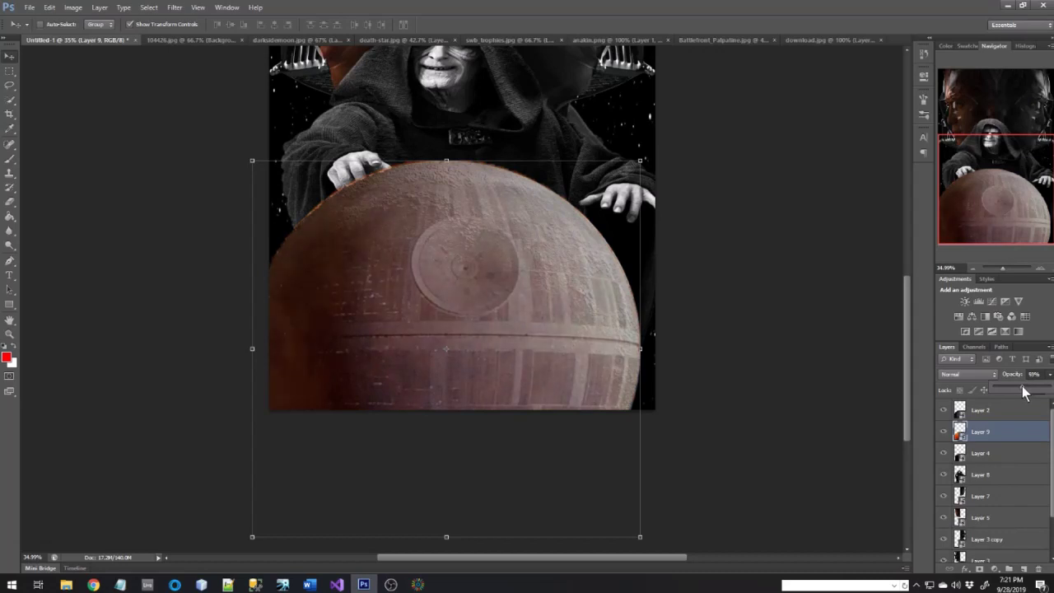
pyautogui.moveTo(1022, 384); pyautogui.dragTo(1025, 386)
# Narrow the moon slightly to about 1153% to trim the orange rim along the Death Star's left edge.
pyautogui.click(252, 161)
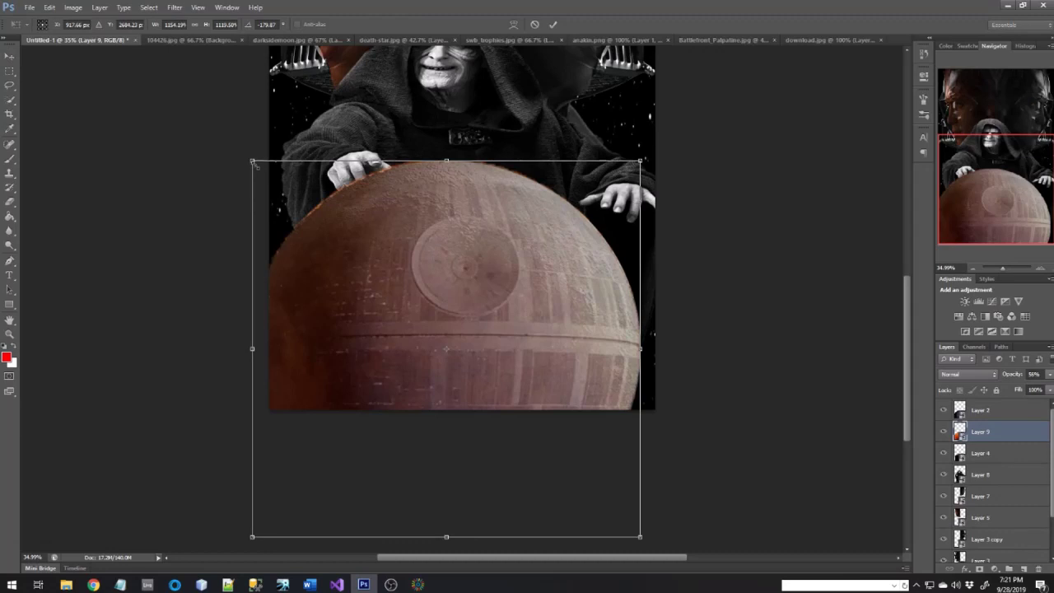
pyautogui.moveTo(254, 163); pyautogui.dragTo(254, 161)
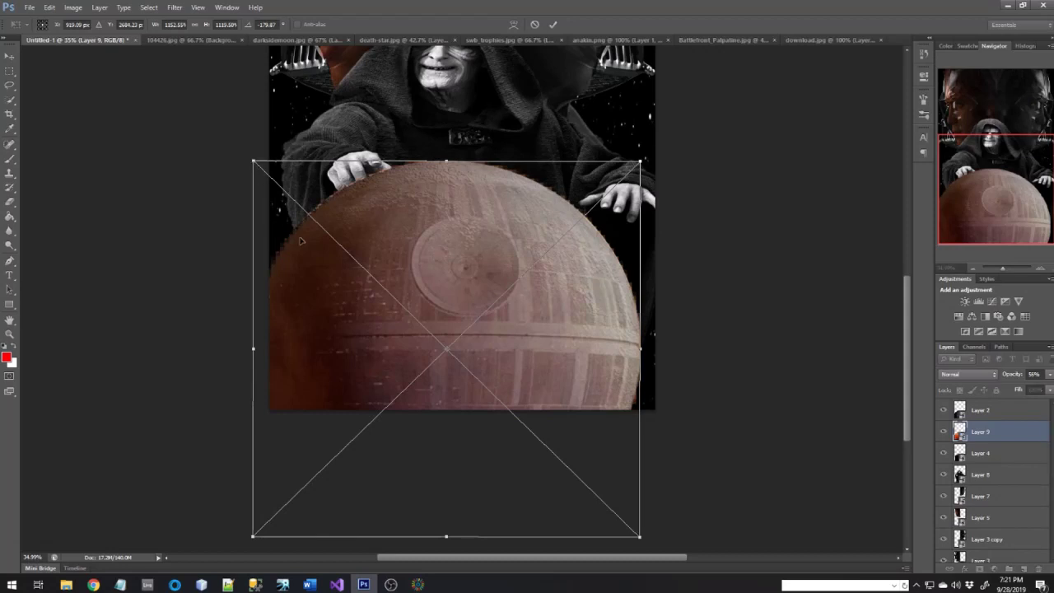
pyautogui.press('Return')
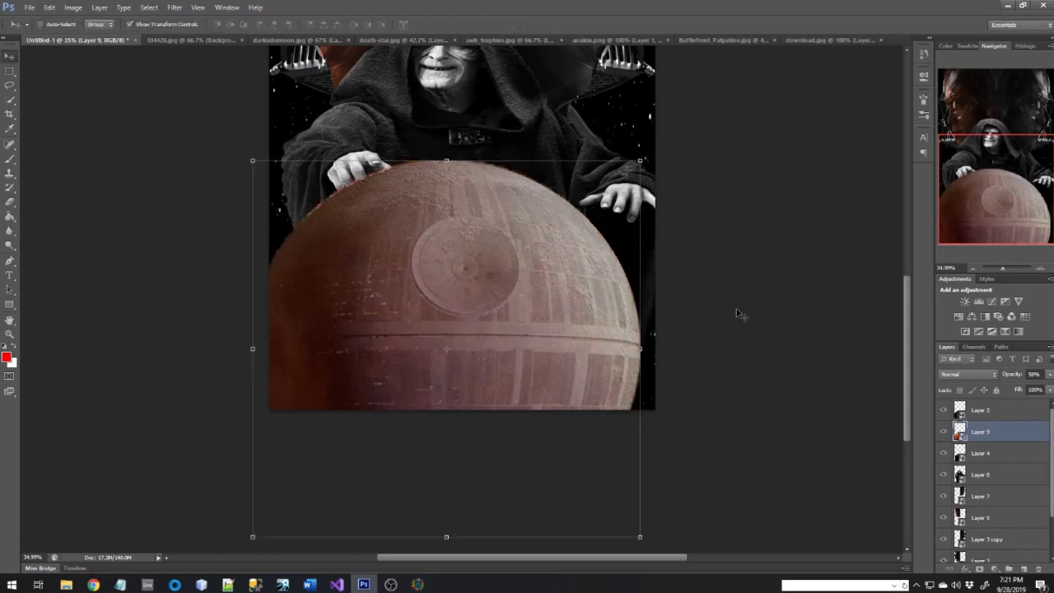
# Draw a paragraph text box across the Death Star, from near its upper edge down to just above the poster's lower edge.
pyautogui.click(908, 256)
pyautogui.moveTo(907, 254)
pyautogui.mouseDown()
pyautogui.moveTo(907, 225)
pyautogui.moveTo(908, 249)
pyautogui.mouseUp()
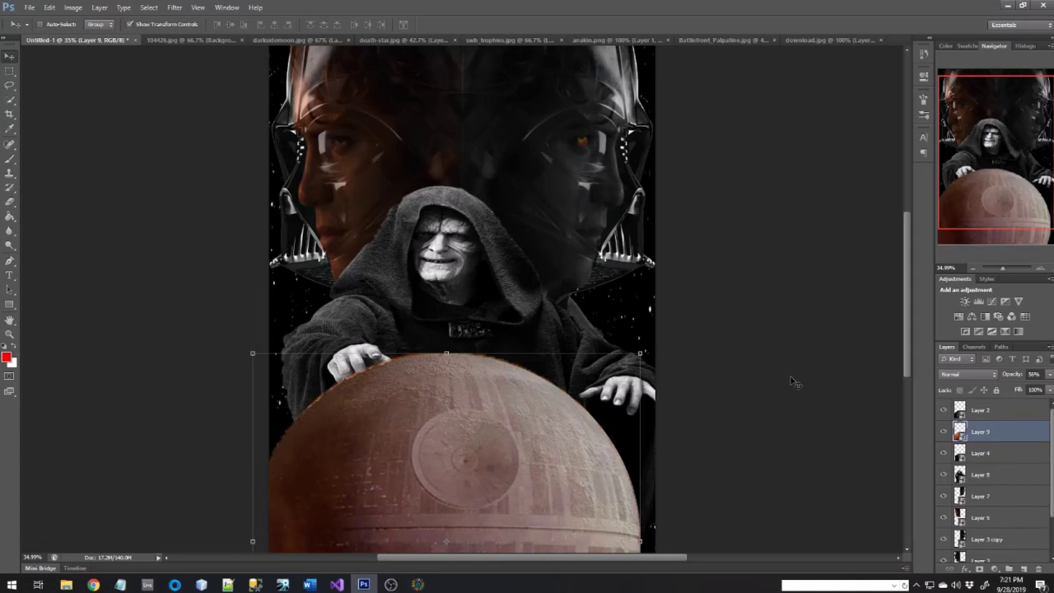
pyautogui.scroll(-1, 795, 380)
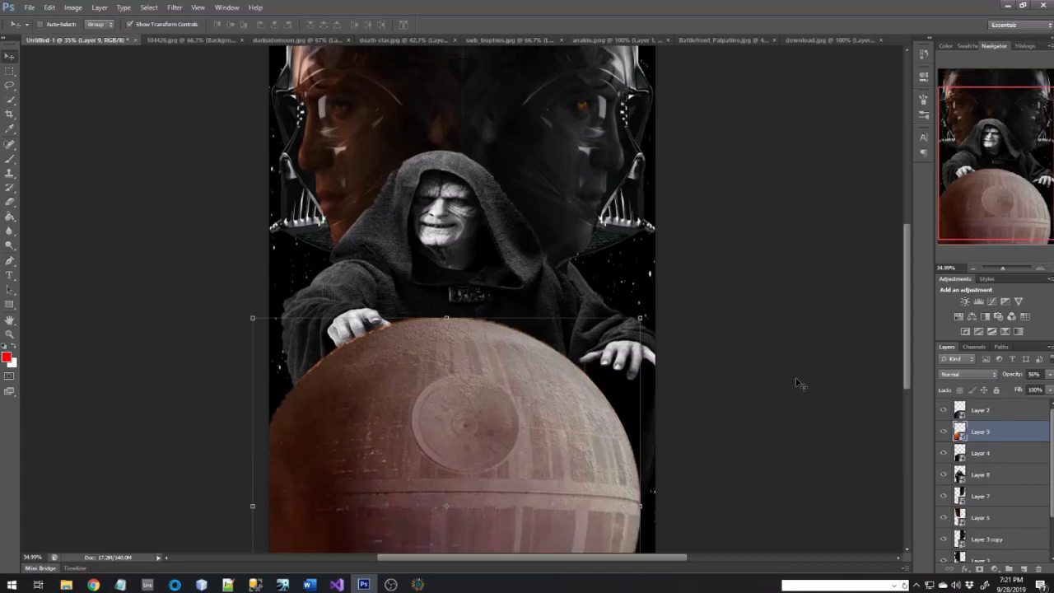
pyautogui.scroll(1, 797, 380)
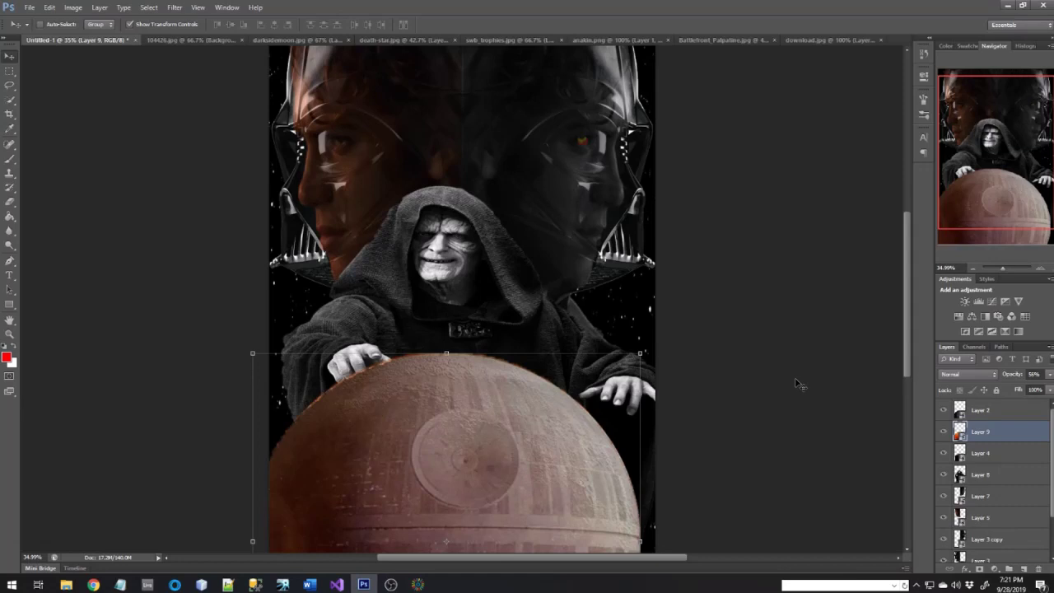
pyautogui.scroll(-1, 796, 383)
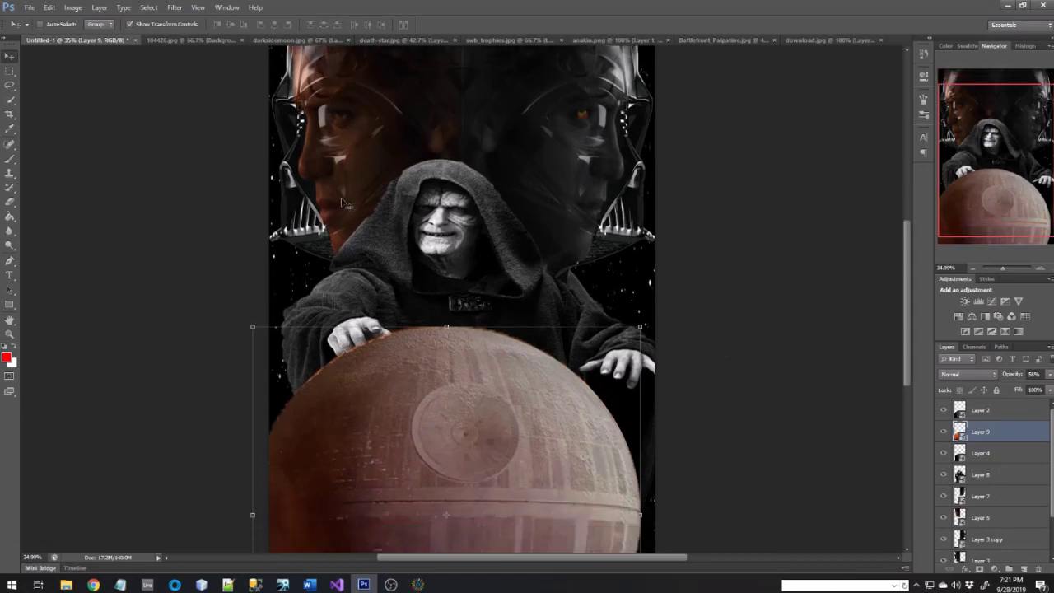
pyautogui.click(11, 277)
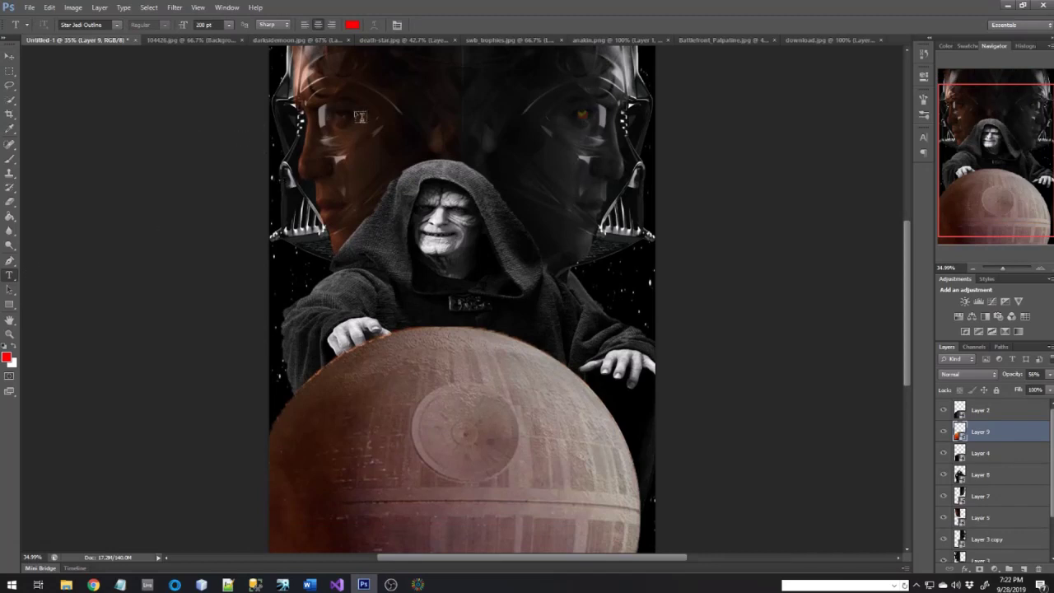
pyautogui.scroll(-1, 424, 354)
pyautogui.scroll(-3, 421, 351)
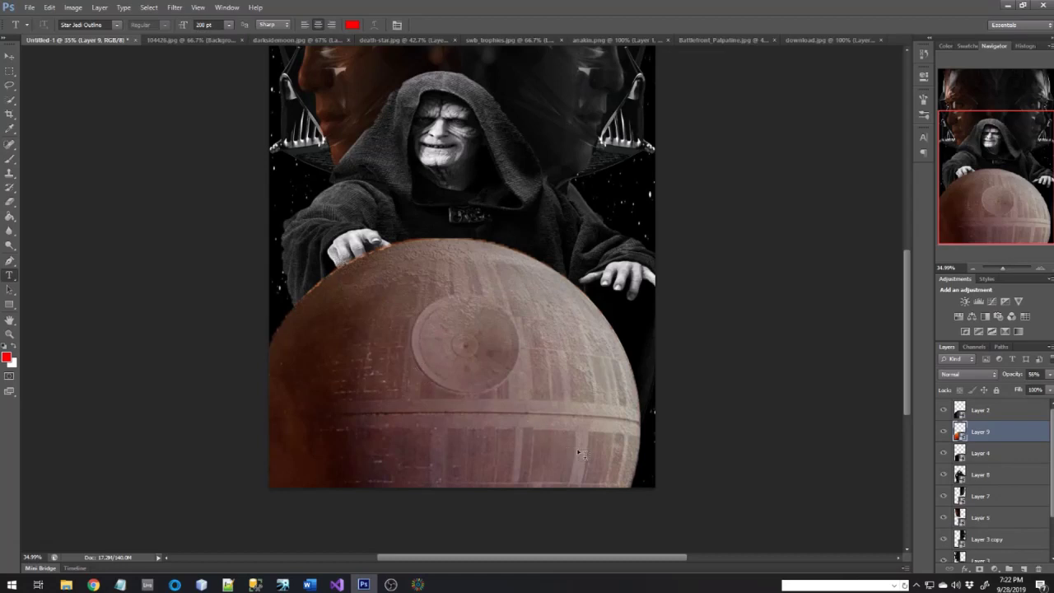
pyautogui.moveTo(333, 255); pyautogui.dragTo(600, 465)
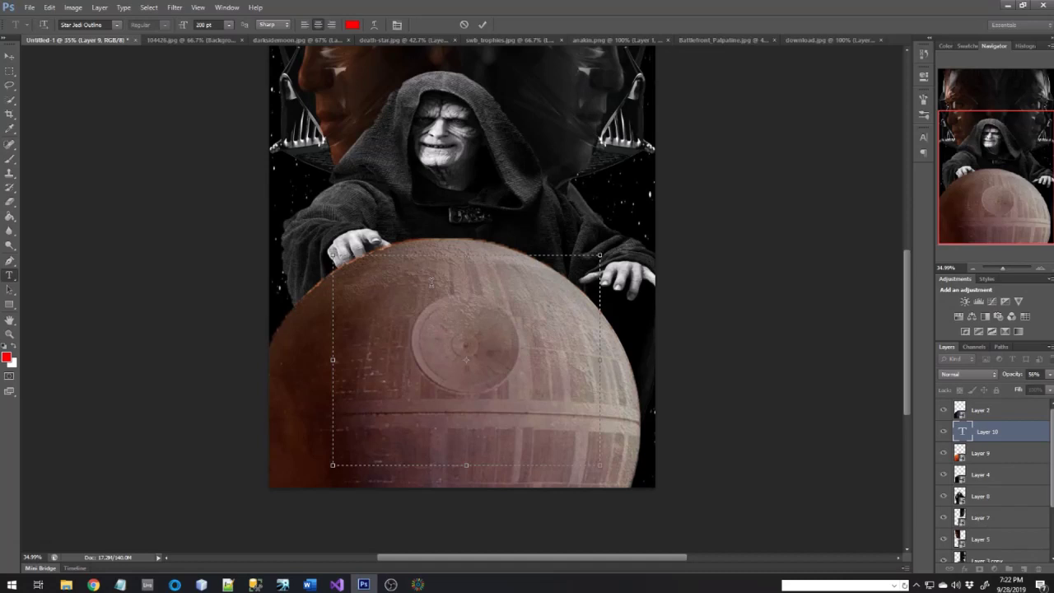
pyautogui.write("THAT'S")
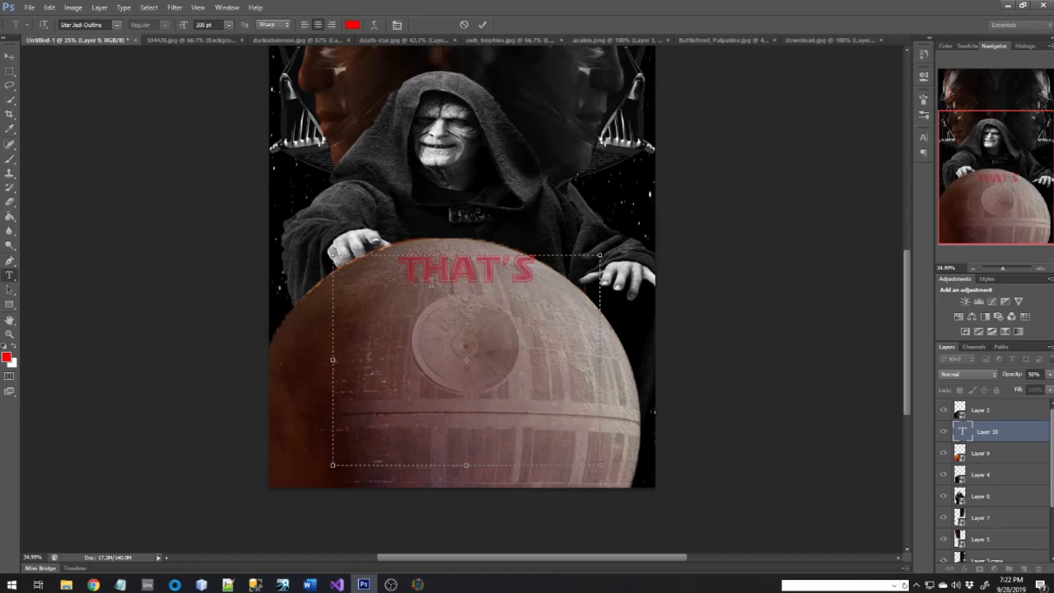
pyautogui.press('Return')
pyautogui.write('NR')
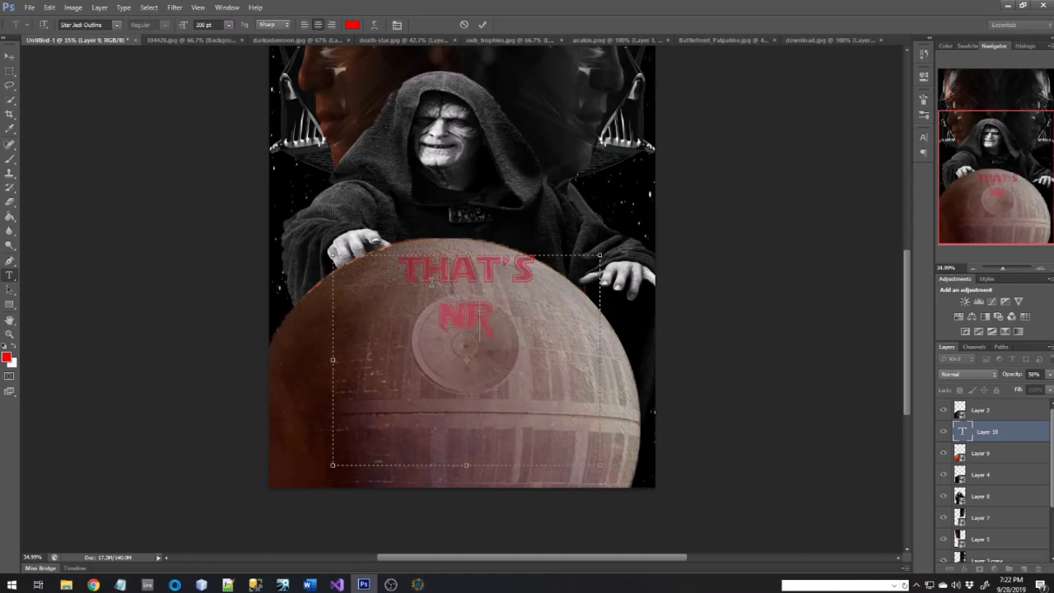
pyautogui.press('BackSpace')
pyautogui.press('BackSpace')
pyautogui.press('BackSpace')
pyautogui.press('BackSpace')
pyautogui.press('BackSpace')
pyautogui.press('BackSpace')
pyautogui.press('BackSpace')
pyautogui.press('BackSpace')
pyautogui.press('BackSpace')
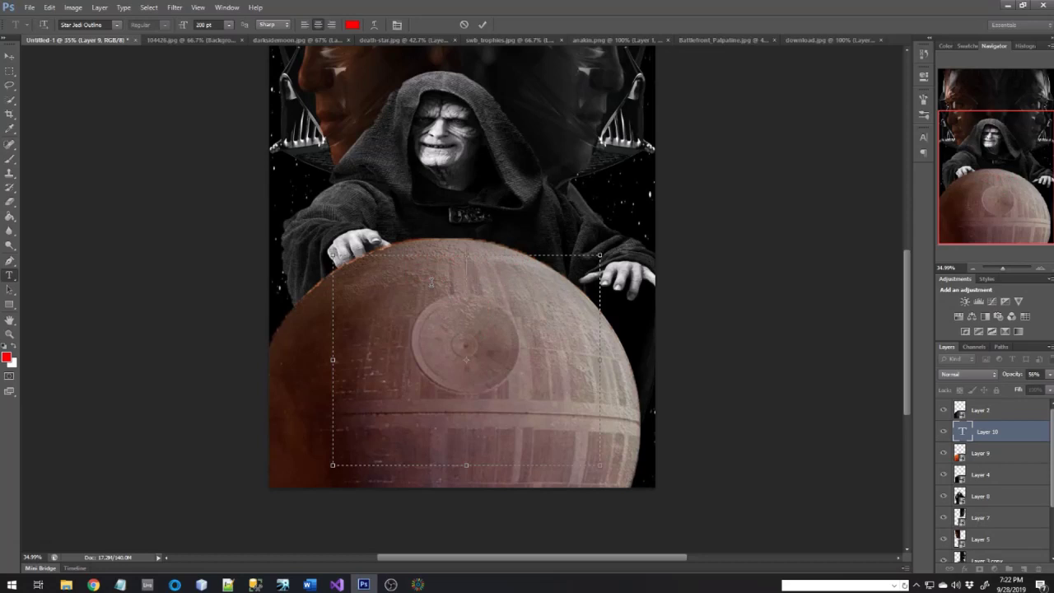
# Set the text box's font to Star Jedi and try a few sample letters in it.
pyautogui.click(116, 25)
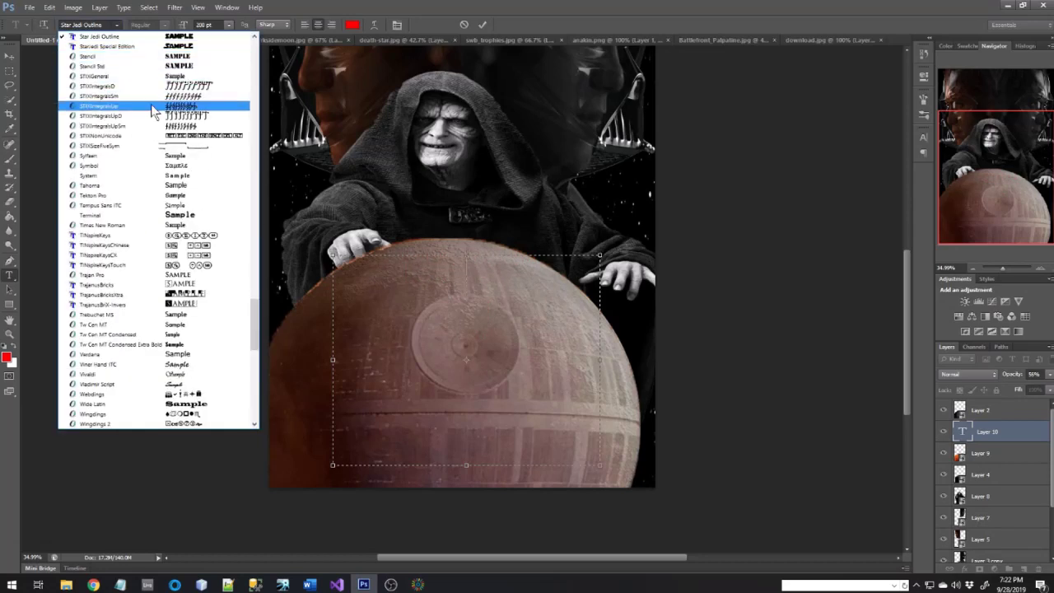
pyautogui.scroll(4, 153, 111)
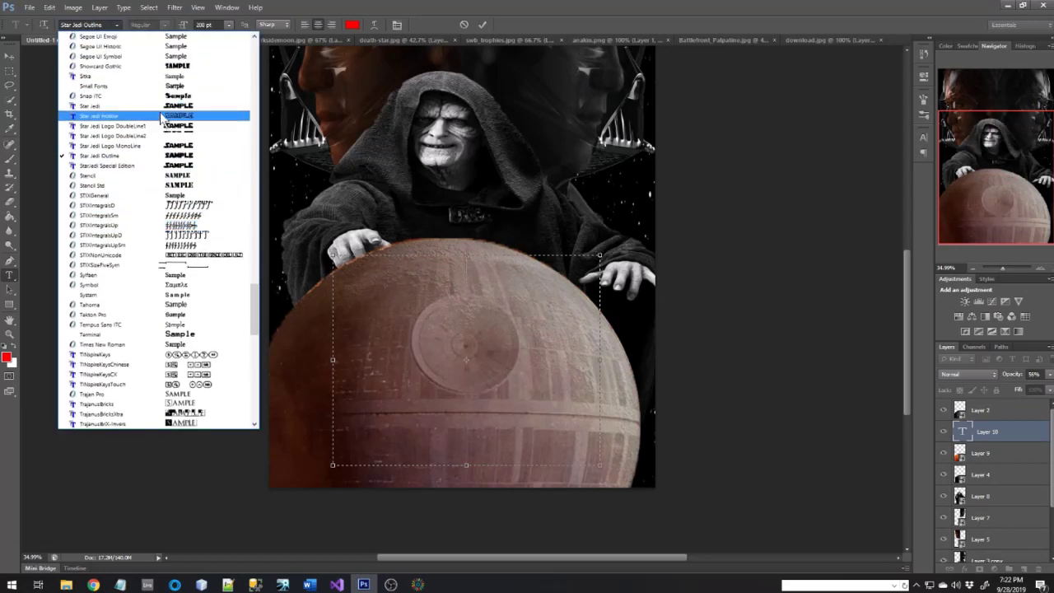
pyautogui.click(165, 106)
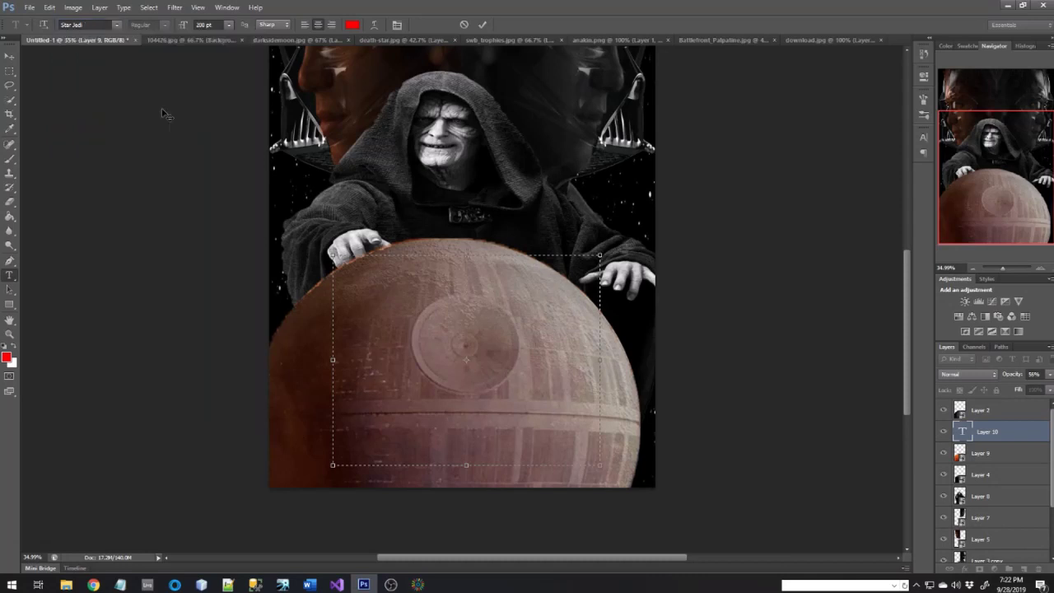
pyautogui.write('SD')
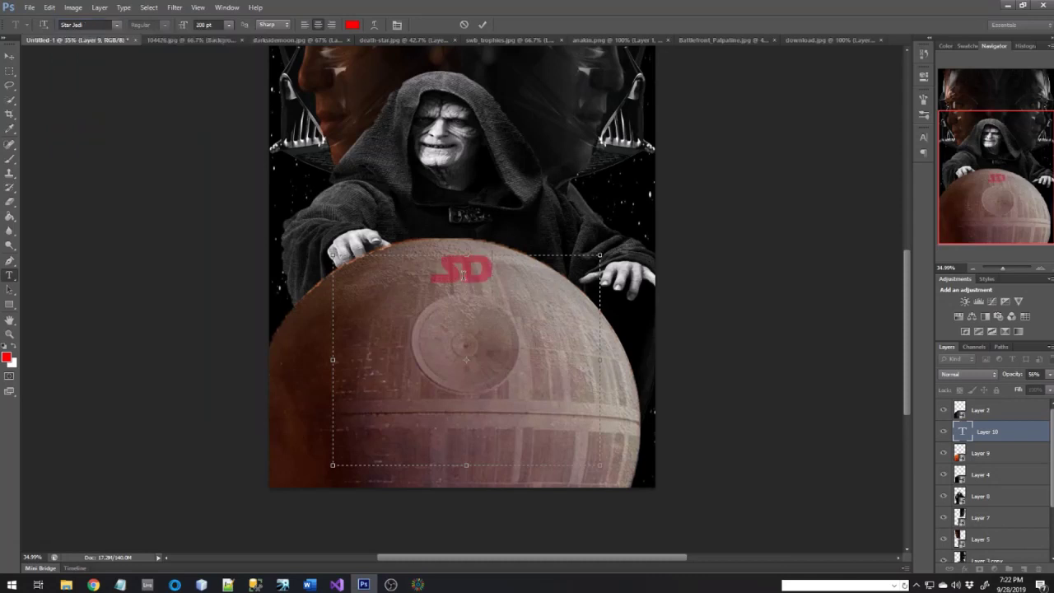
pyautogui.write('FS')
pyautogui.press('BackSpace')
pyautogui.press('BackSpace')
pyautogui.press('BackSpace')
pyautogui.press('BackSpace')
# Try the title "THAT'S NO MOON" in Star Jedi, with "NO MOON" on the second line.
pyautogui.write("THAT'S N")
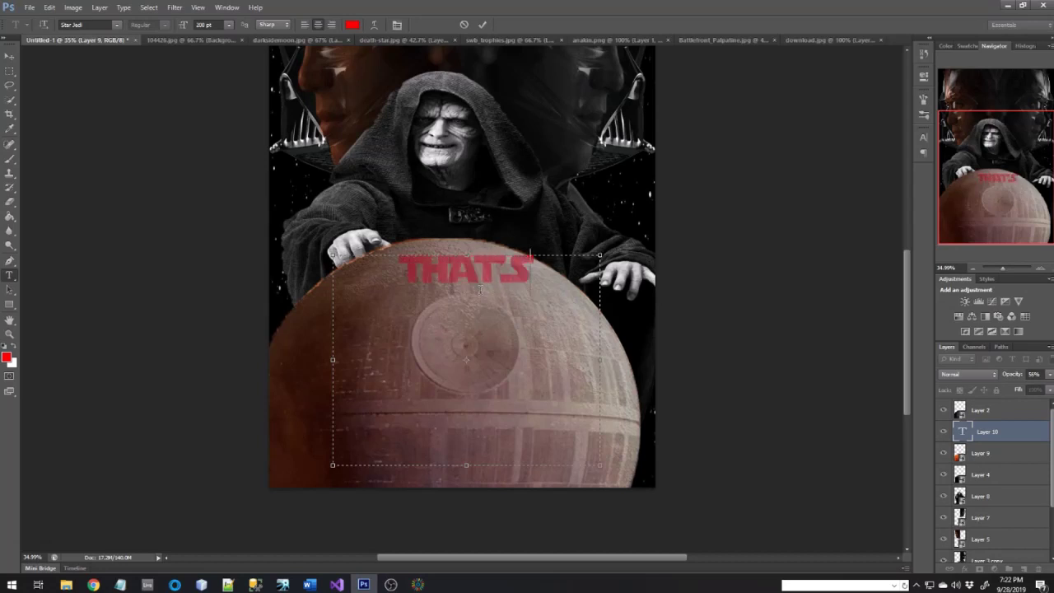
pyautogui.press('BackSpace')
pyautogui.press('BackSpace')
pyautogui.press('Return')
pyautogui.write('NN')
pyautogui.press('BackSpace')
pyautogui.press('BackSpace')
pyautogui.write('NN')
pyautogui.write(' MOON')
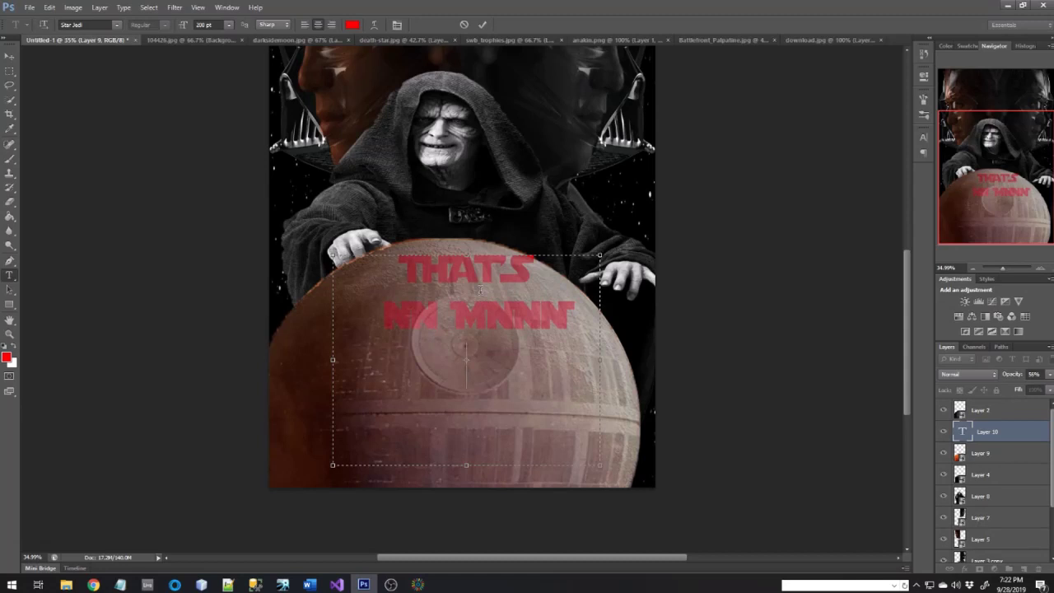
# Delete the whole Star Jedi title from the text box.
pyautogui.press('BackSpace')
pyautogui.press('BackSpace')
pyautogui.press('BackSpace')
pyautogui.press('BackSpace')
pyautogui.press('BackSpace')
pyautogui.press('BackSpace')
pyautogui.press('BackSpace')
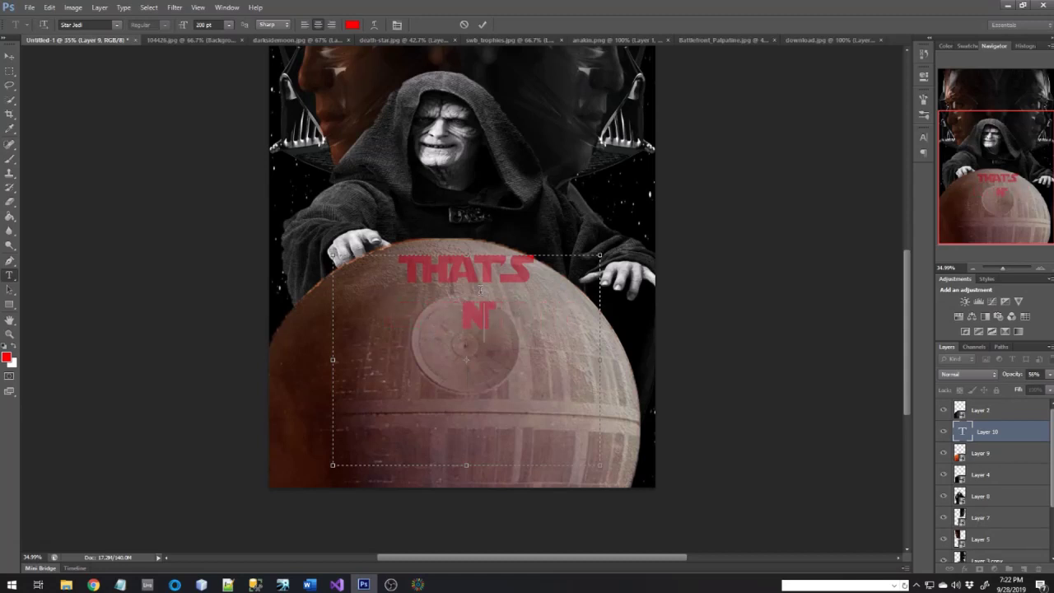
pyautogui.press('BackSpace')
pyautogui.press('BackSpace')
pyautogui.press('BackSpace')
pyautogui.press('BackSpace')
pyautogui.press('BackSpace')
pyautogui.press('BackSpace')
pyautogui.press('BackSpace')
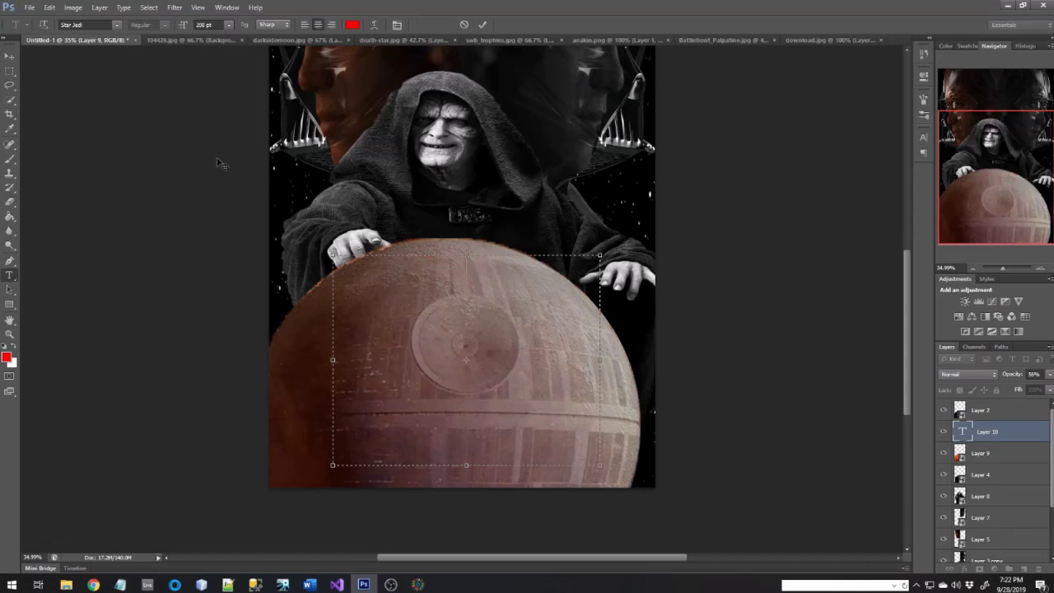
# Set the empty text box's font to Stencil Std.
pyautogui.click(118, 24)
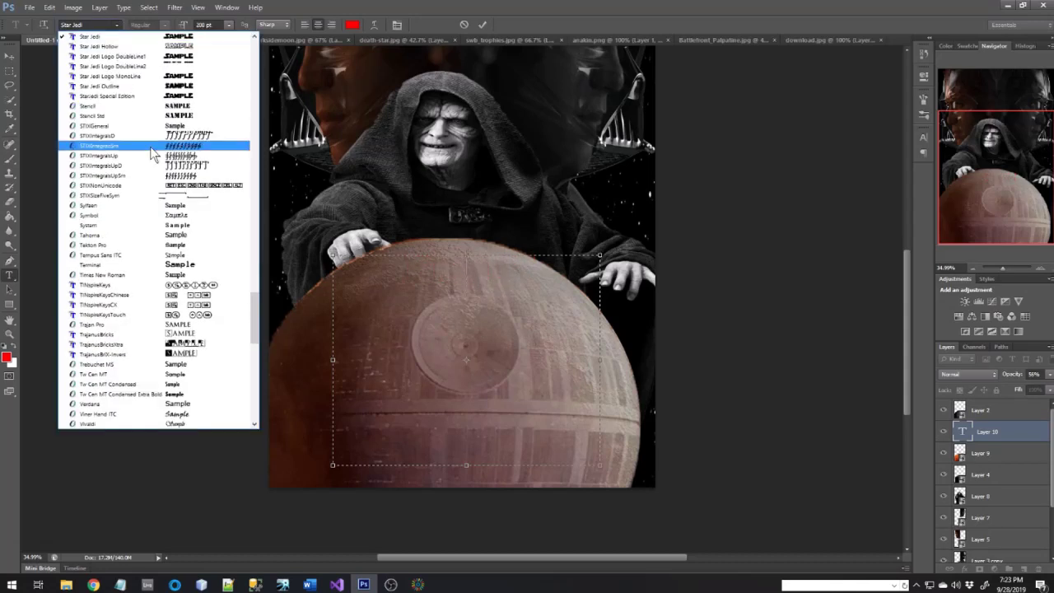
pyautogui.scroll(4, 161, 144)
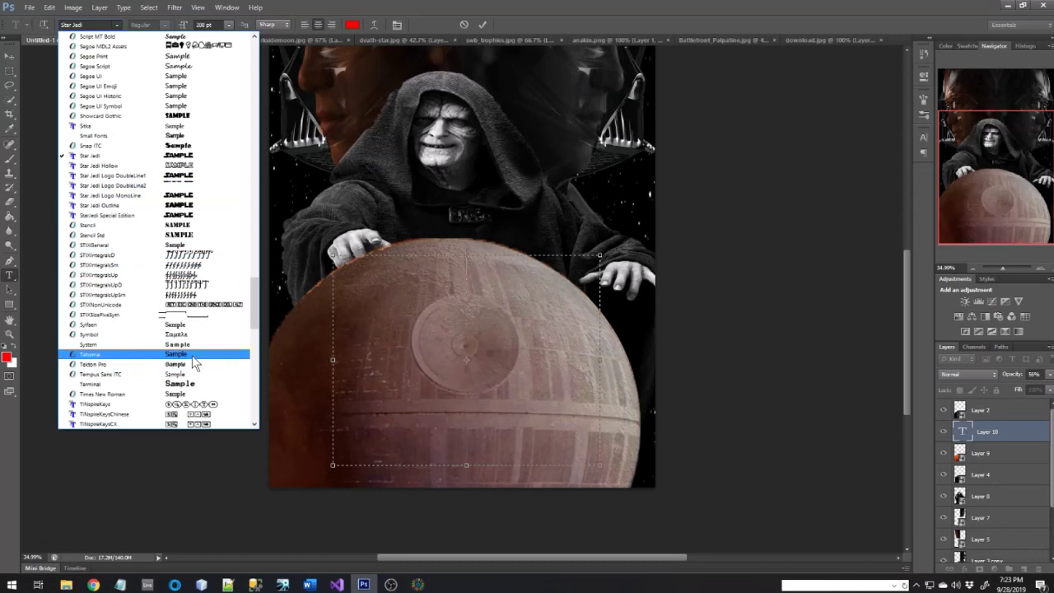
pyautogui.click(181, 234)
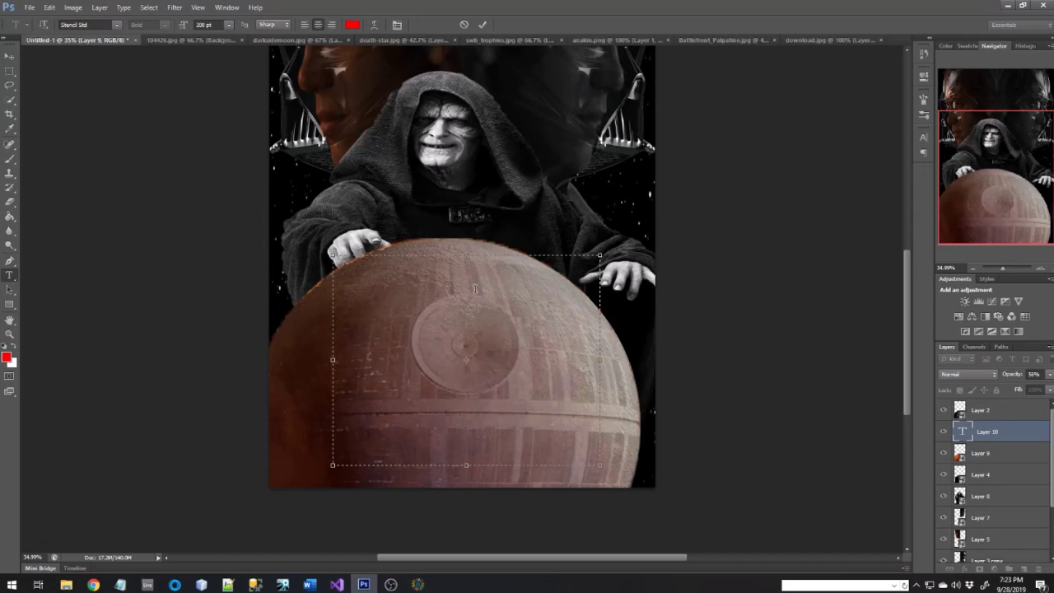
# Enter the title "THAT'S NO MOON" in Stencil Std, with "NO MOON" on the second line.
pyautogui.write('STRATS')
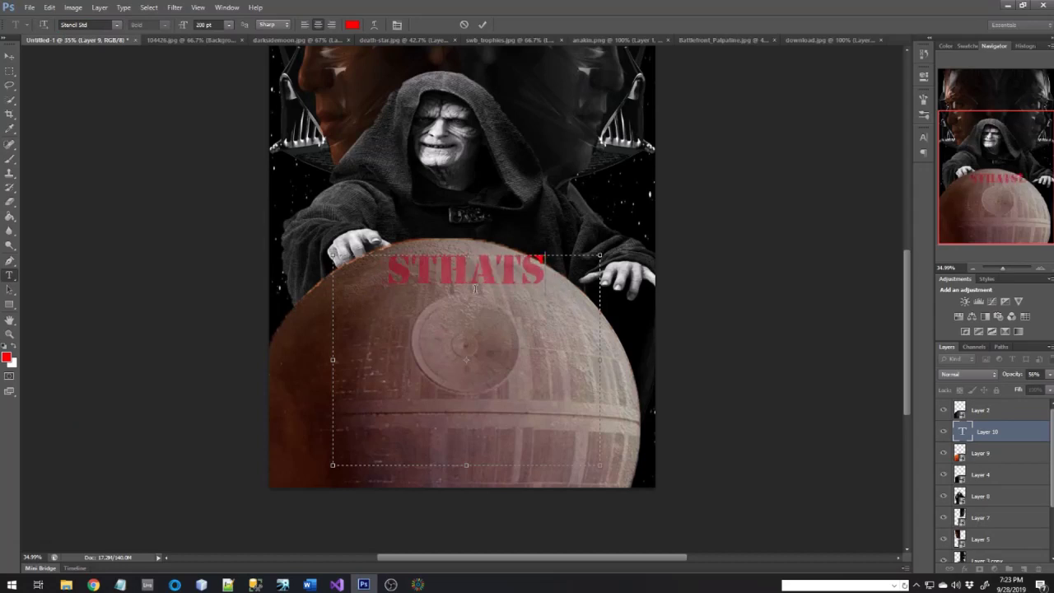
pyautogui.press('BackSpace')
pyautogui.press('BackSpace')
pyautogui.press('BackSpace')
pyautogui.press('BackSpace')
pyautogui.write('H')
pyautogui.press('BackSpace')
pyautogui.press('BackSpace')
pyautogui.press('BackSpace')
pyautogui.write("THAT'")
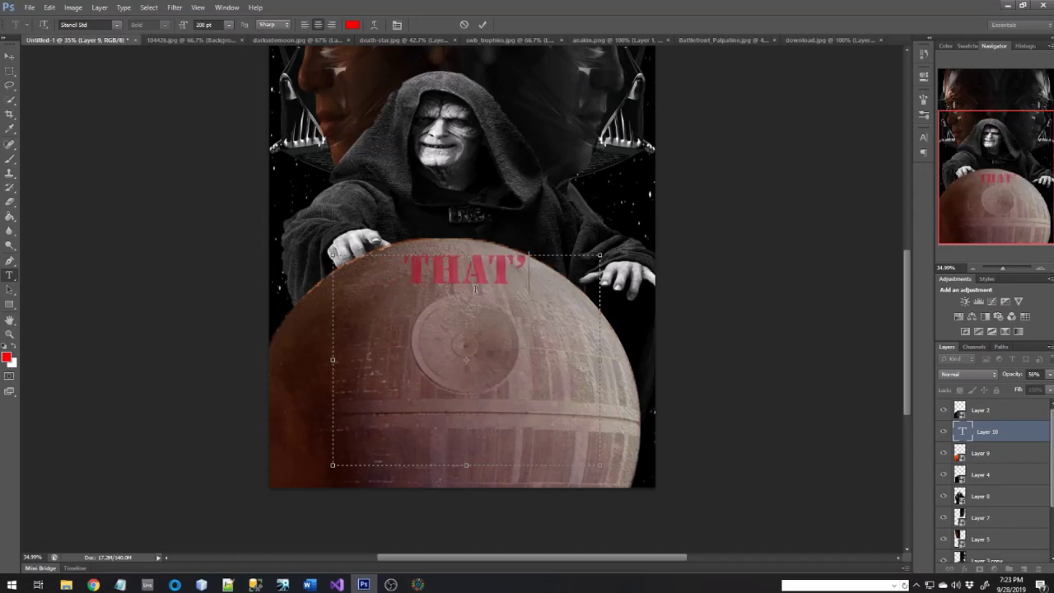
pyautogui.write('S NO')
pyautogui.press('BackSpace')
pyautogui.press('BackSpace')
pyautogui.press('BackSpace')
pyautogui.press('Return')
pyautogui.write('NO')
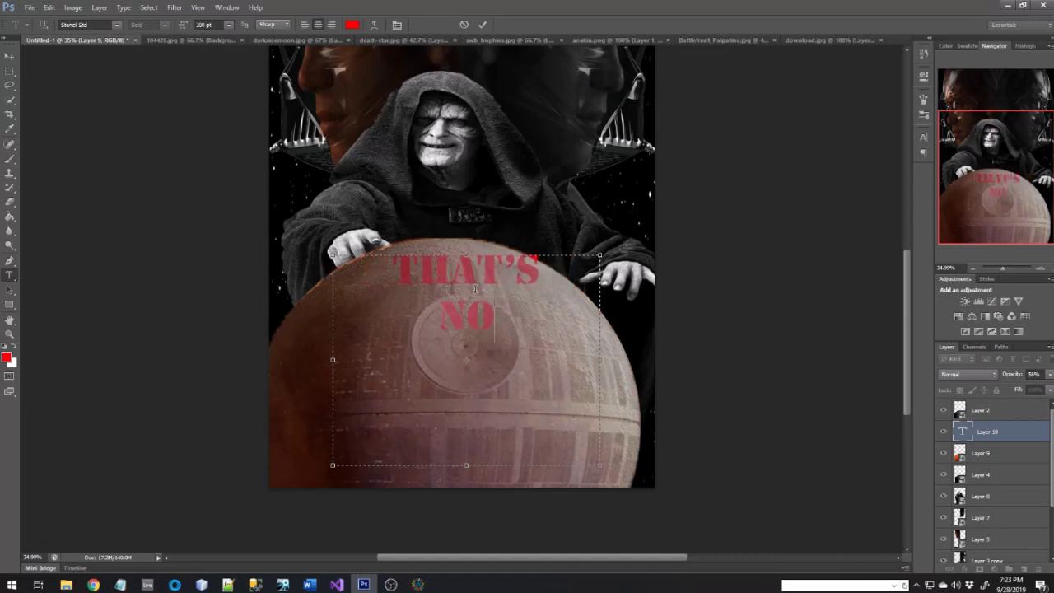
pyautogui.write(' MOON')
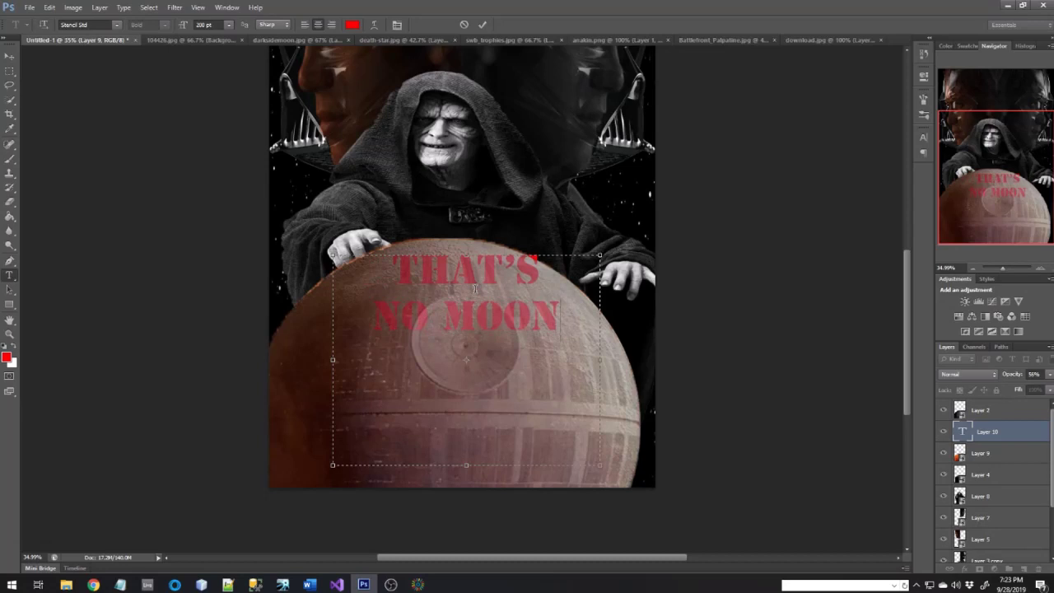
# Retype the end of the title to keep "NO" on the second line and start "MOON" on a third.
pyautogui.press('BackSpace')
pyautogui.press('BackSpace')
pyautogui.press('BackSpace')
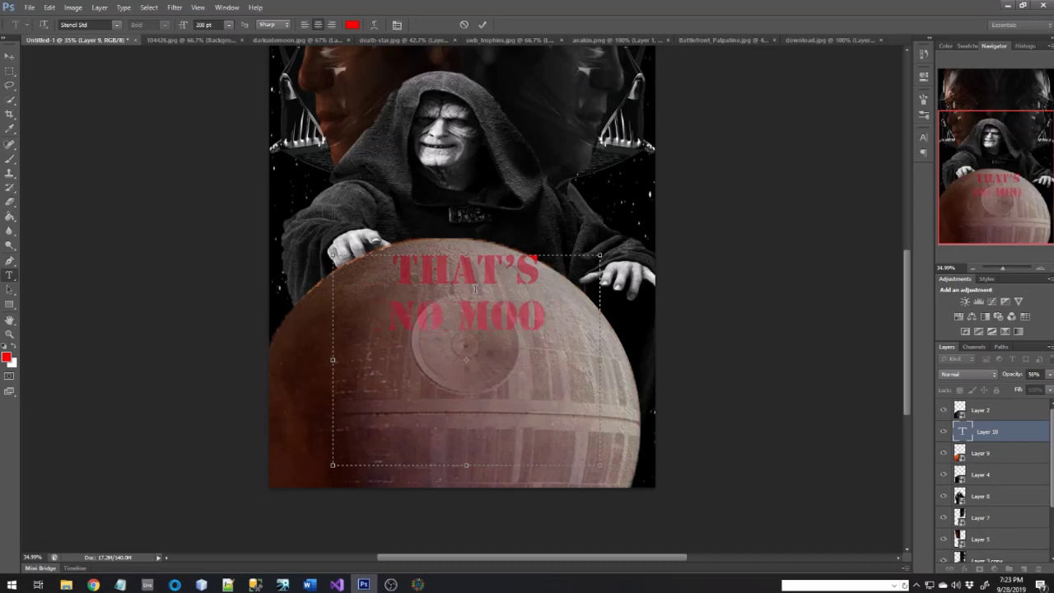
pyautogui.press('BackSpace')
pyautogui.press('BackSpace')
pyautogui.press('BackSpace')
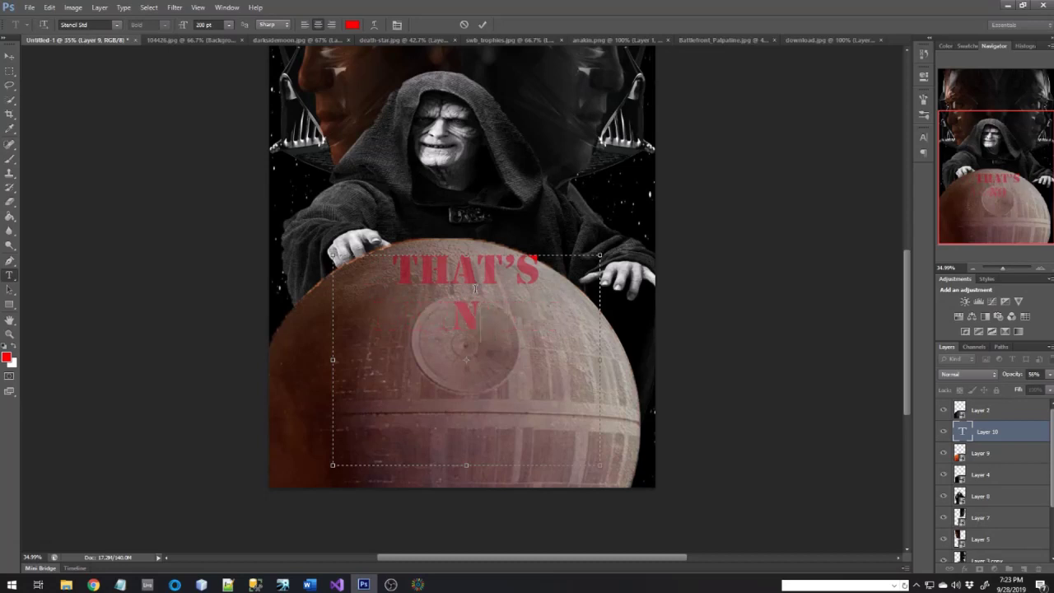
pyautogui.press('BackSpace')
pyautogui.write('NO')
pyautogui.press('Return')
pyautogui.write('MO')
# Replace the title with "THE DARK SIDE OF THE MOON", split over four lines as THE / DARK SIDE / OF THE / MOON.
pyautogui.press('BackSpace')
pyautogui.press('BackSpace')
pyautogui.press('BackSpace')
pyautogui.press('BackSpace')
pyautogui.press('BackSpace')
pyautogui.press('BackSpace')
pyautogui.press('BackSpace')
pyautogui.press('BackSpace')
pyautogui.press('BackSpace')
pyautogui.press('BackSpace')
pyautogui.press('BackSpace')
pyautogui.press('BackSpace')
pyautogui.write('E')
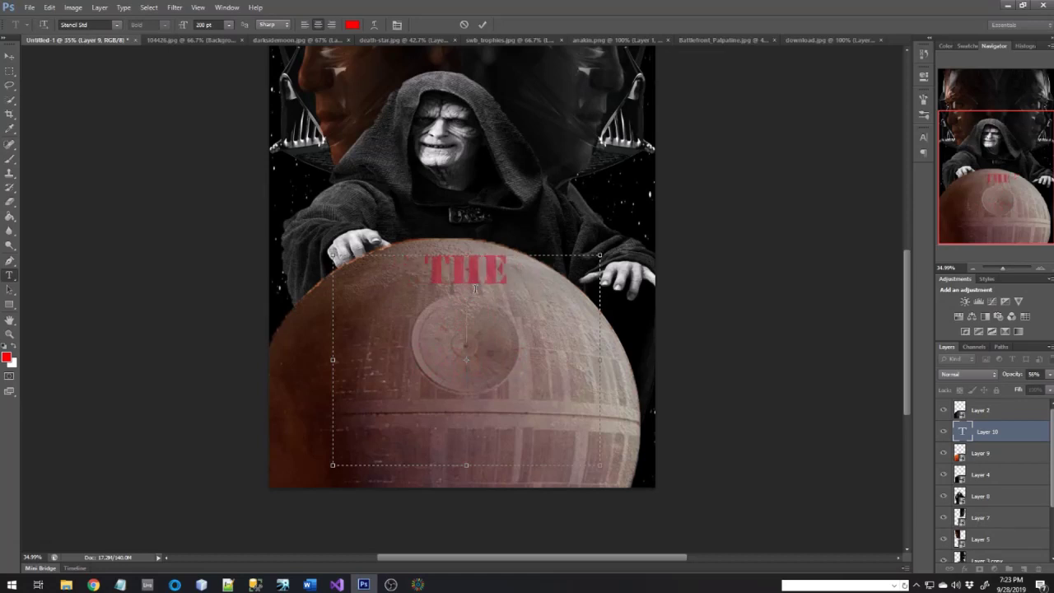
pyautogui.press('Return')
pyautogui.write('DARK SIDE')
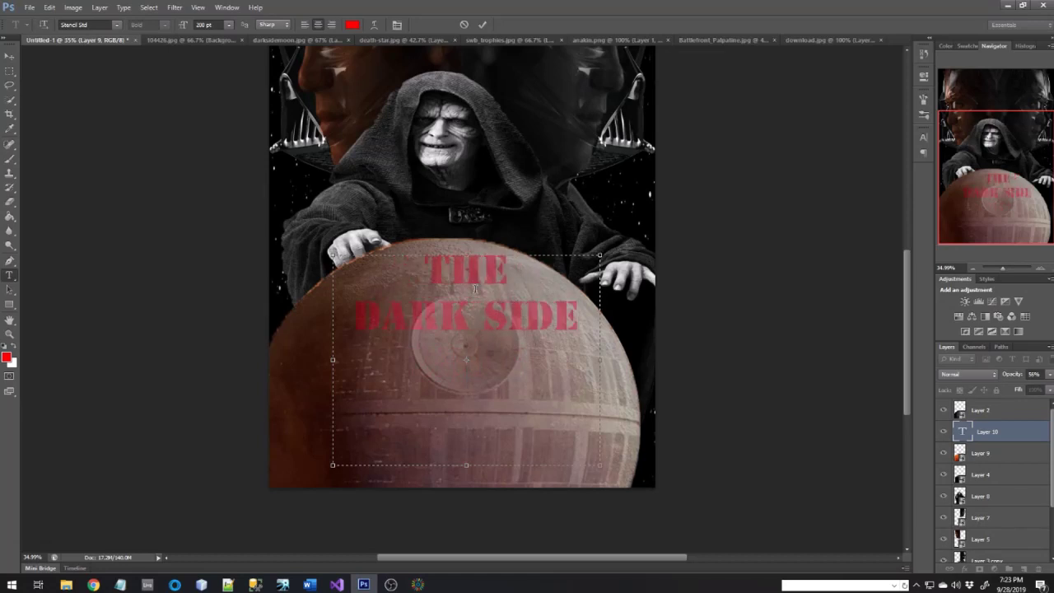
pyautogui.press('Return')
pyautogui.write('OF THE')
pyautogui.press('Return')
pyautogui.write('MOON')
# Raise the title text layer's opacity to 100% and move the layer above Layer 2.
pyautogui.click(1050, 375)
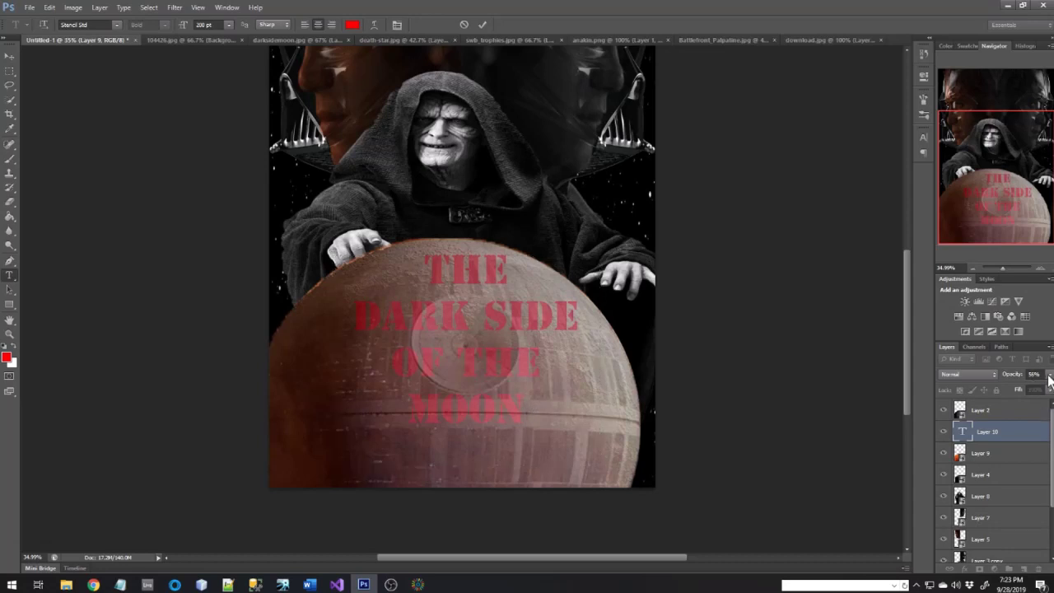
pyautogui.moveTo(1050, 375)
pyautogui.mouseDown()
pyautogui.moveTo(1041, 388)
pyautogui.moveTo(1052, 391)
pyautogui.moveTo(1051, 379)
pyautogui.mouseUp()
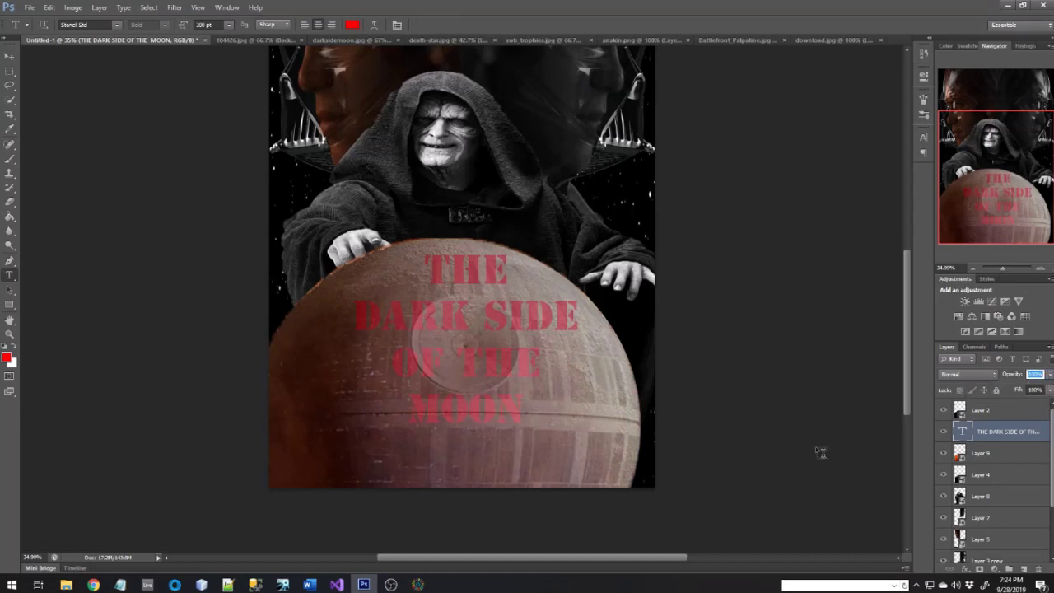
pyautogui.moveTo(997, 436); pyautogui.dragTo(994, 409)
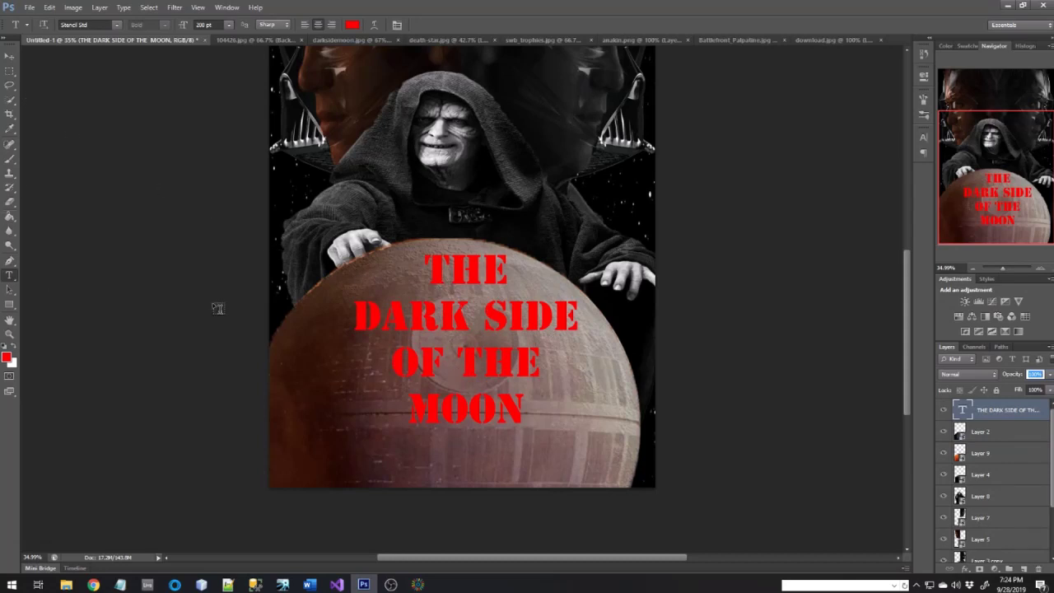
# Select the entire title text and try the fonts that follow Stencil Std in the font list, such as Tahoma and System.
pyautogui.click(455, 302)
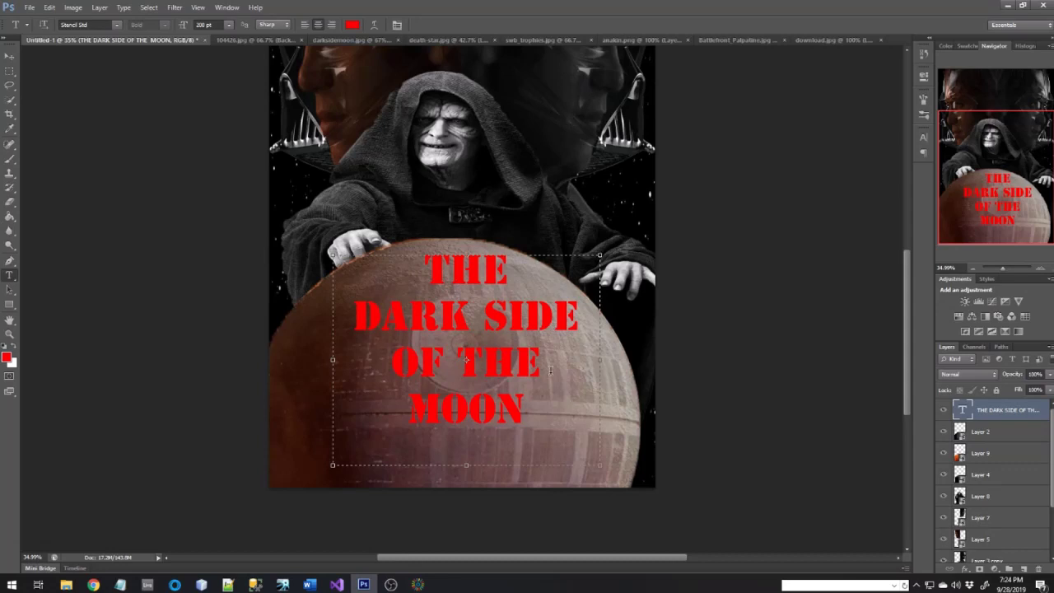
pyautogui.click(532, 417)
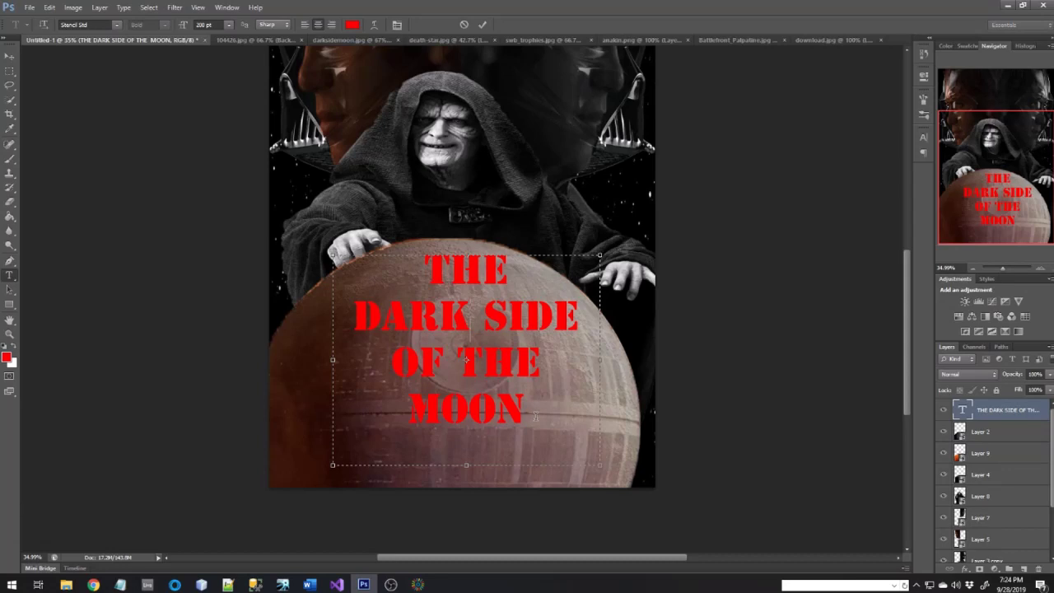
pyautogui.hotkey('ctrl', 'a')
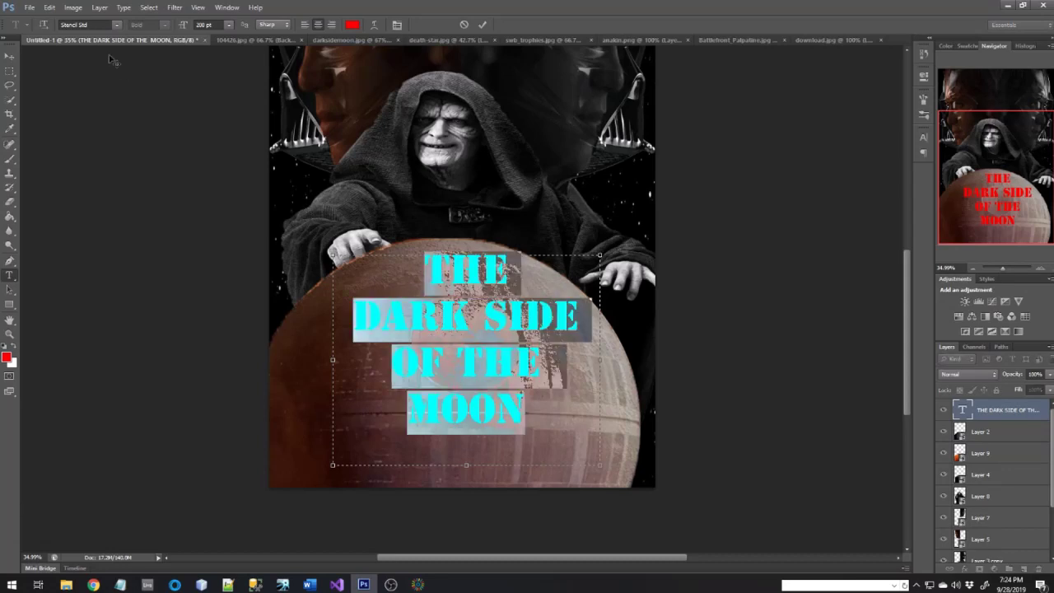
pyautogui.click(86, 24)
pyautogui.press('Down')
pyautogui.press('Down')
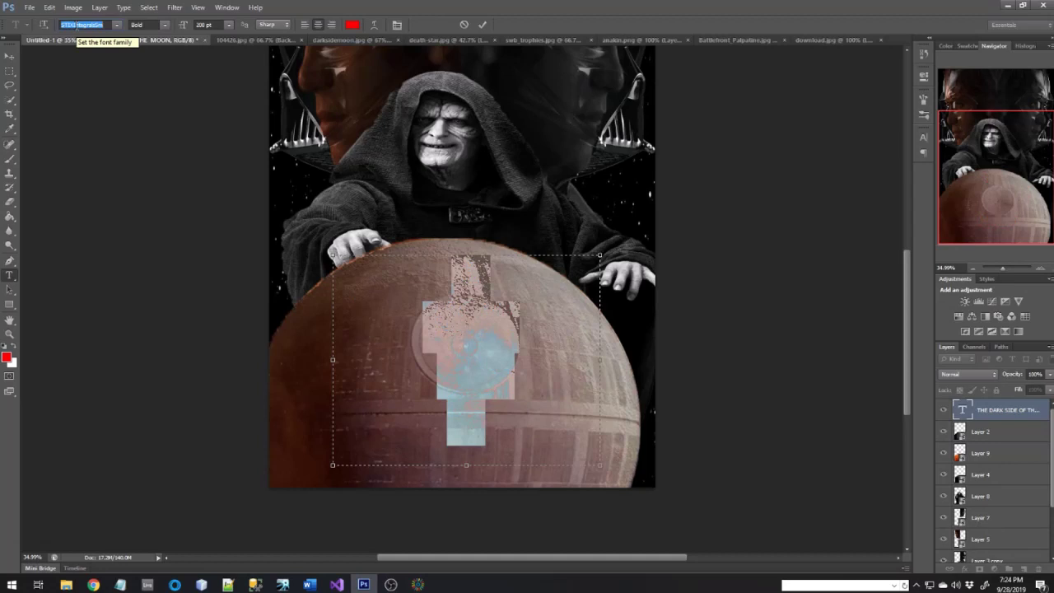
pyautogui.press('Down')
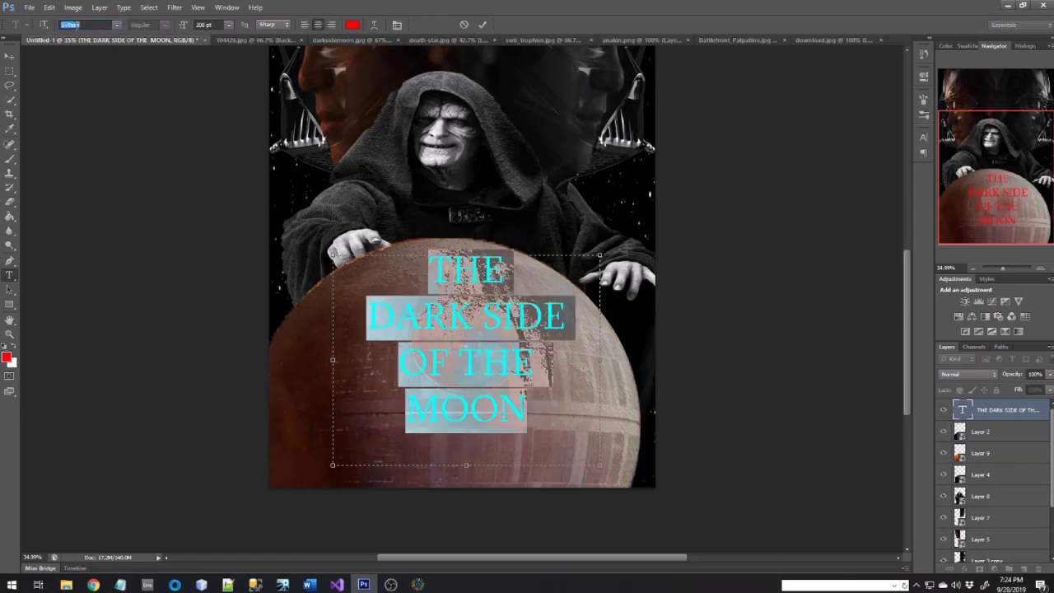
pyautogui.press('Down')
pyautogui.press('Down')
pyautogui.press('Down')
pyautogui.press('Down')
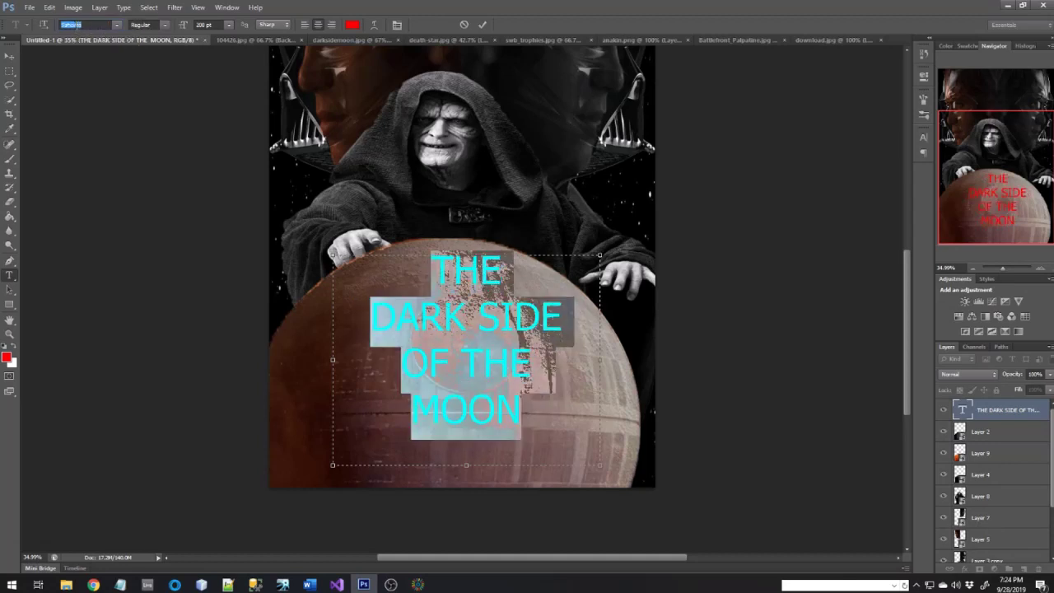
pyautogui.press('Down')
pyautogui.press('Down')
pyautogui.press('Down')
pyautogui.press('Down')
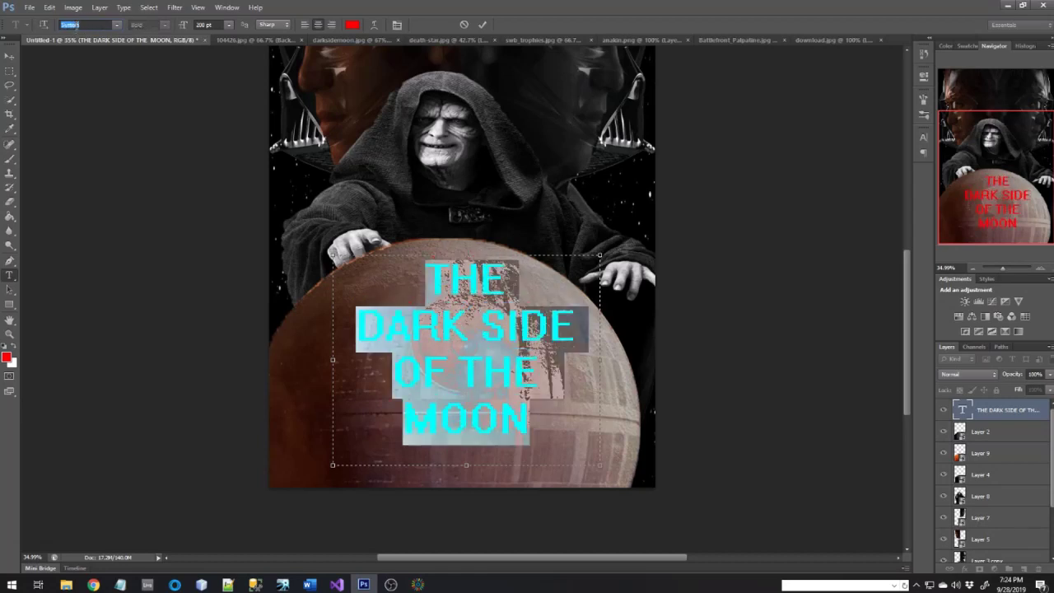
# Try other fonts on the selected title text, such as Stencil, Star Jedi Outline, Star Jedi and Small Fonts.
pyautogui.press('Down')
pyautogui.press('Down')
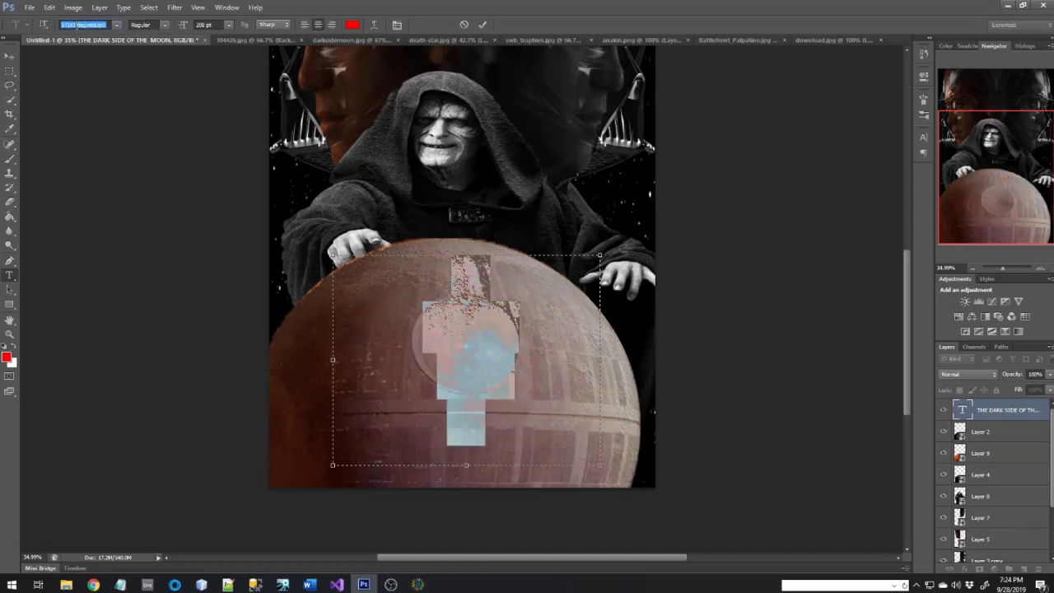
pyautogui.press('Down')
pyautogui.press('Down')
pyautogui.press('Down')
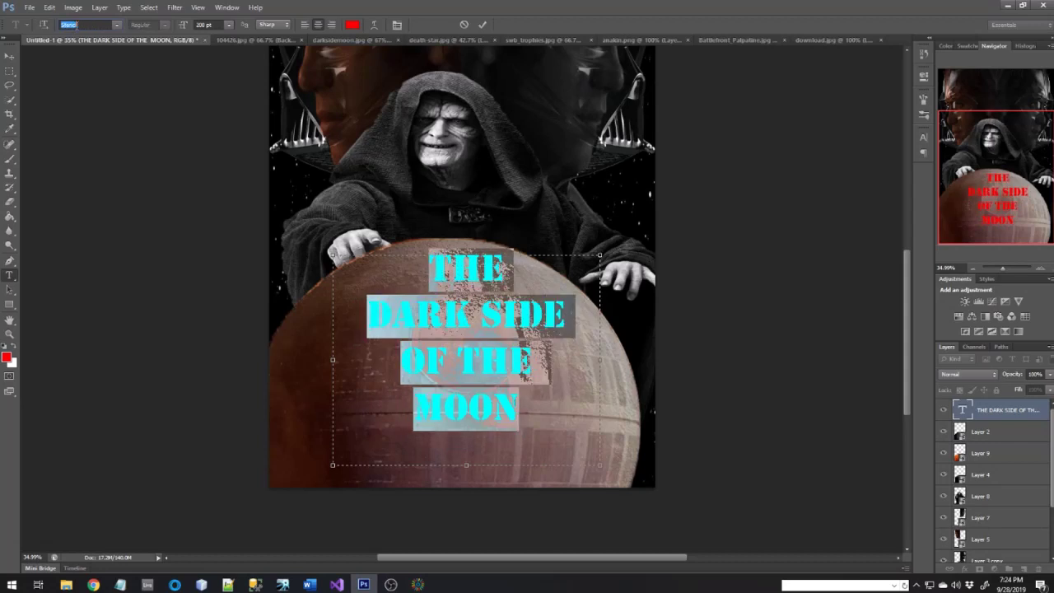
pyautogui.press('Down')
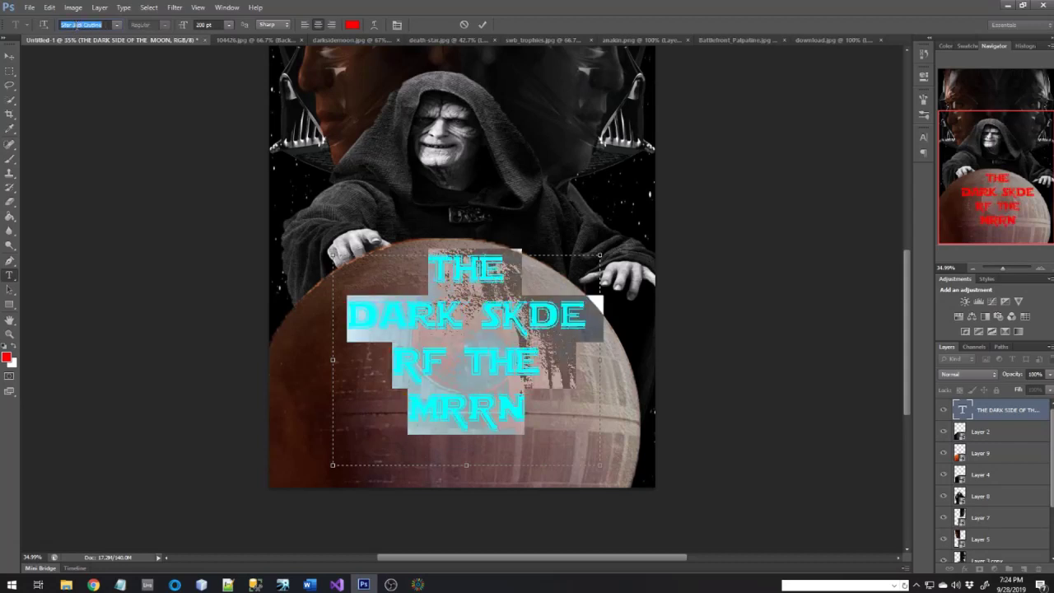
pyautogui.press('Down')
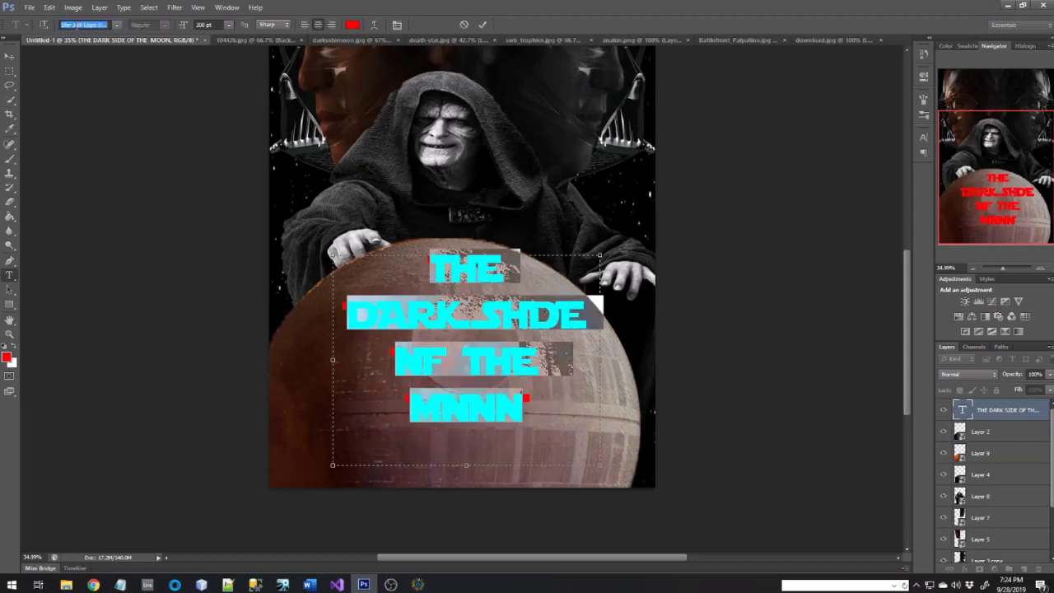
pyautogui.press('Up')
pyautogui.press('Up')
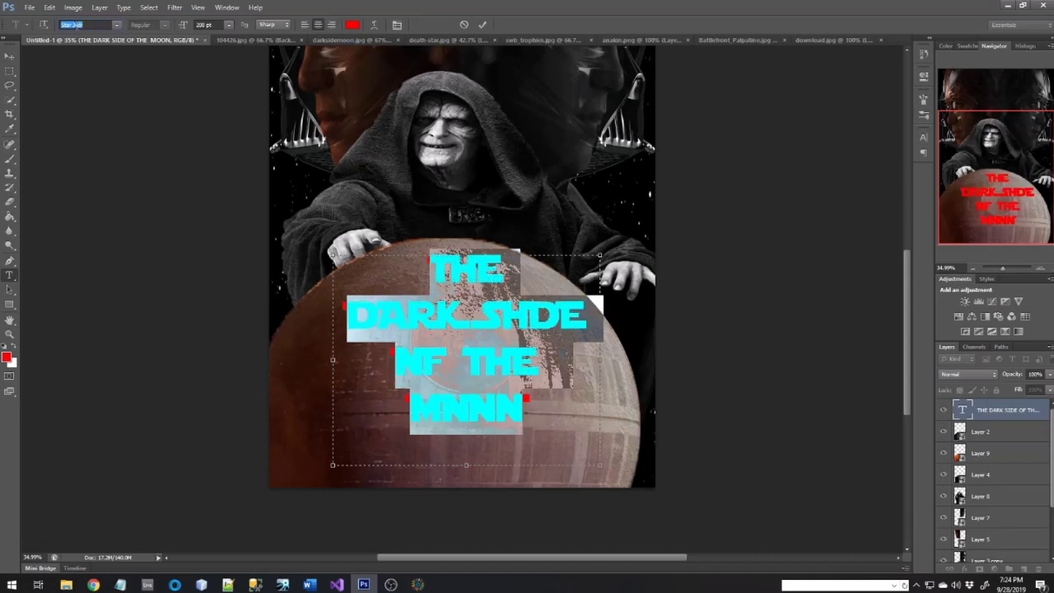
pyautogui.press('Up')
pyautogui.press('Up')
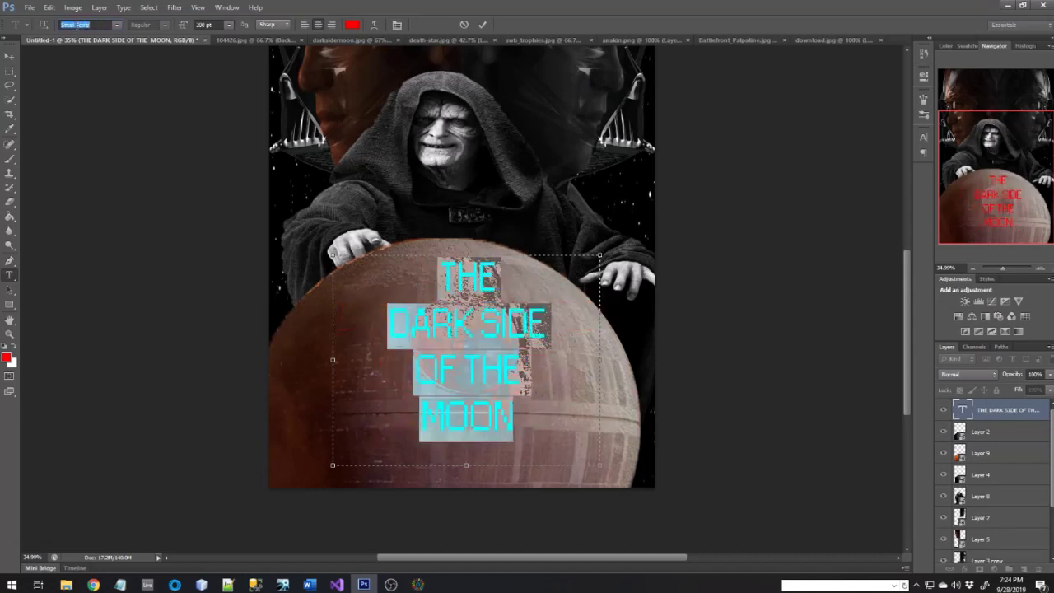
pyautogui.press('Down')
pyautogui.press('Down')
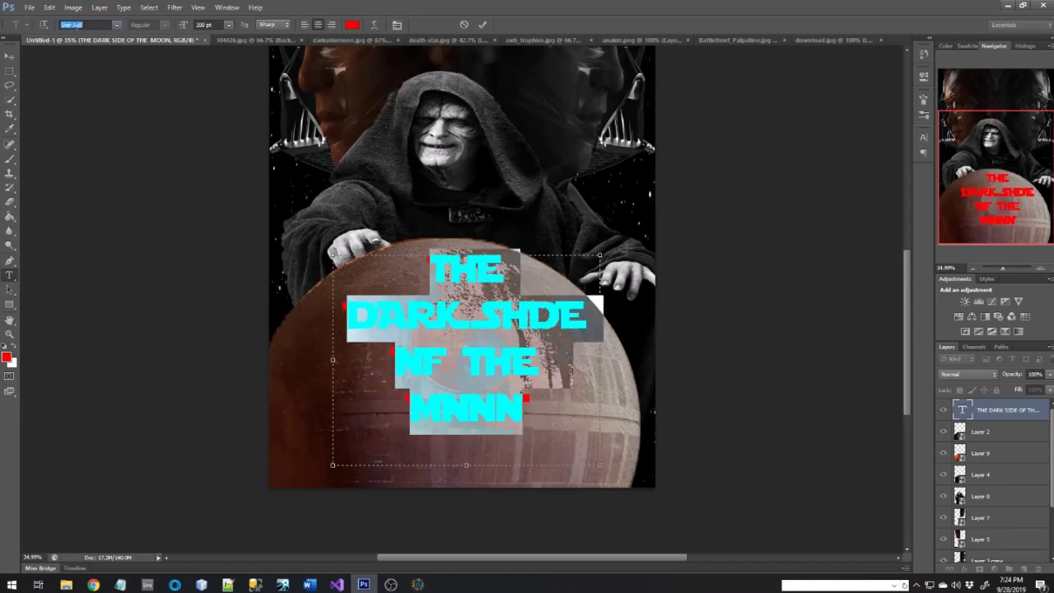
# Compare Snap ITC, Showcard Gothic and Small Fonts on the title, set its font to Snap ITC and deselect the text.
pyautogui.press('Up')
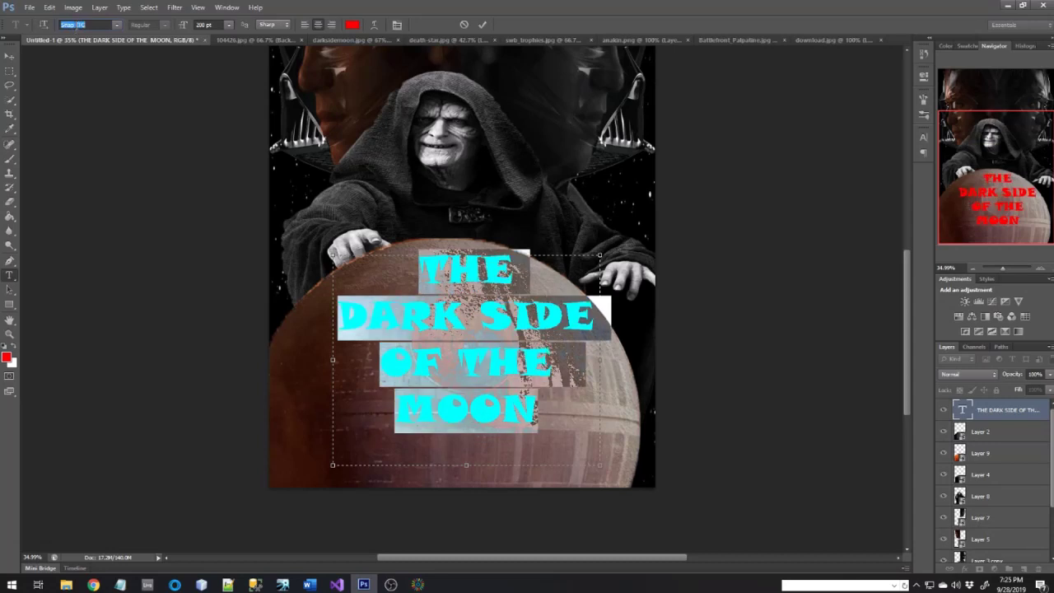
pyautogui.press('Up')
pyautogui.press('Up')
pyautogui.press('Up')
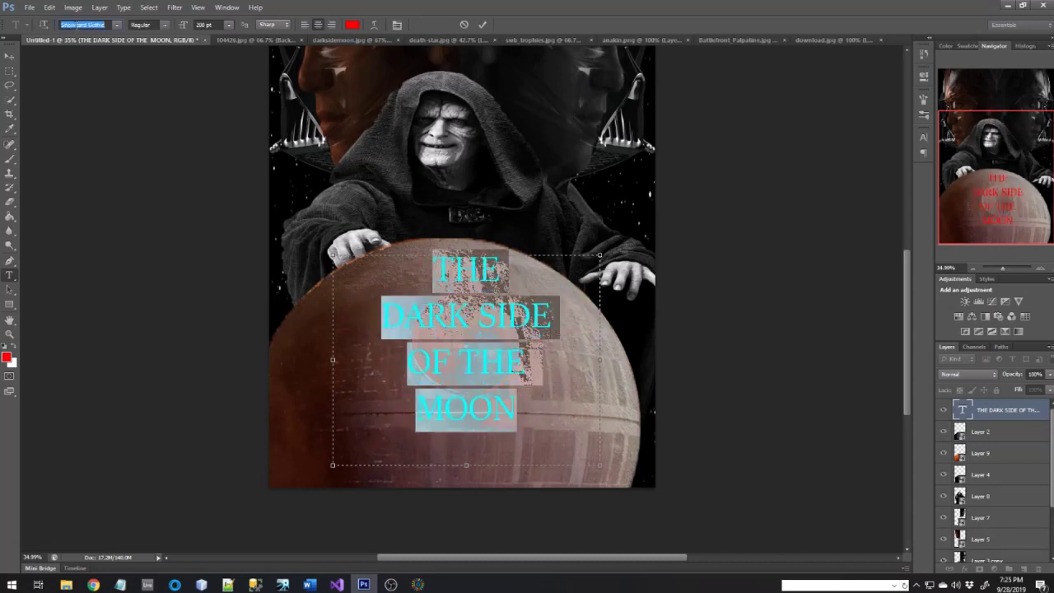
pyautogui.press('Down')
pyautogui.press('Up')
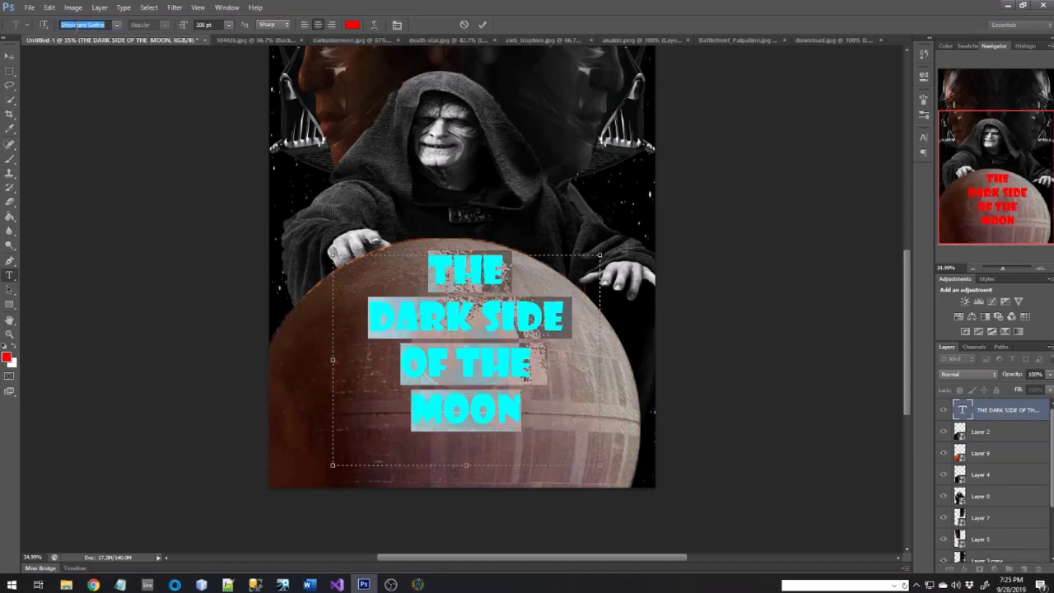
pyautogui.press('Down')
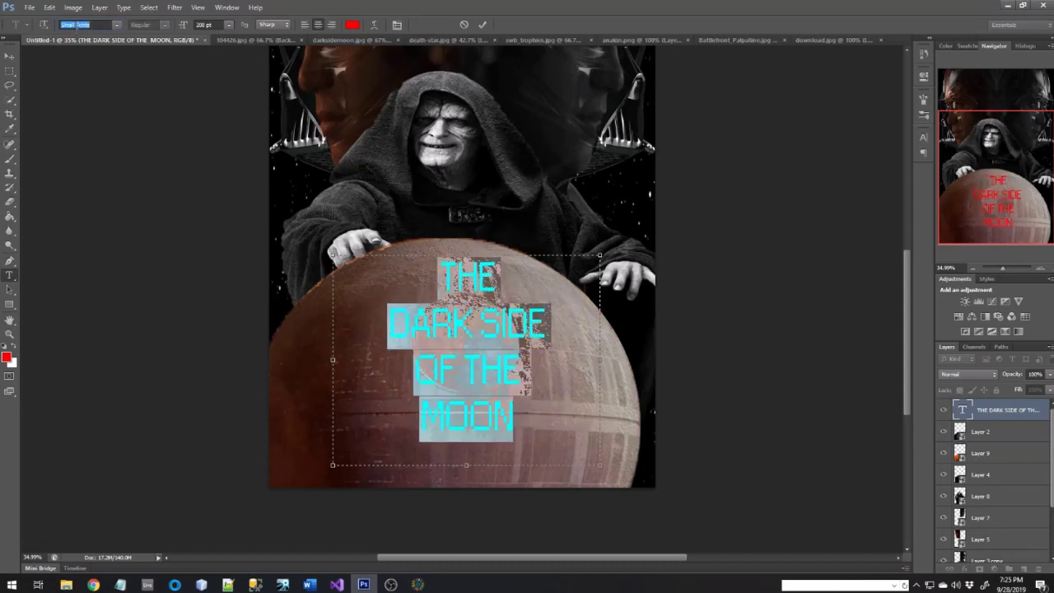
pyautogui.press('Down')
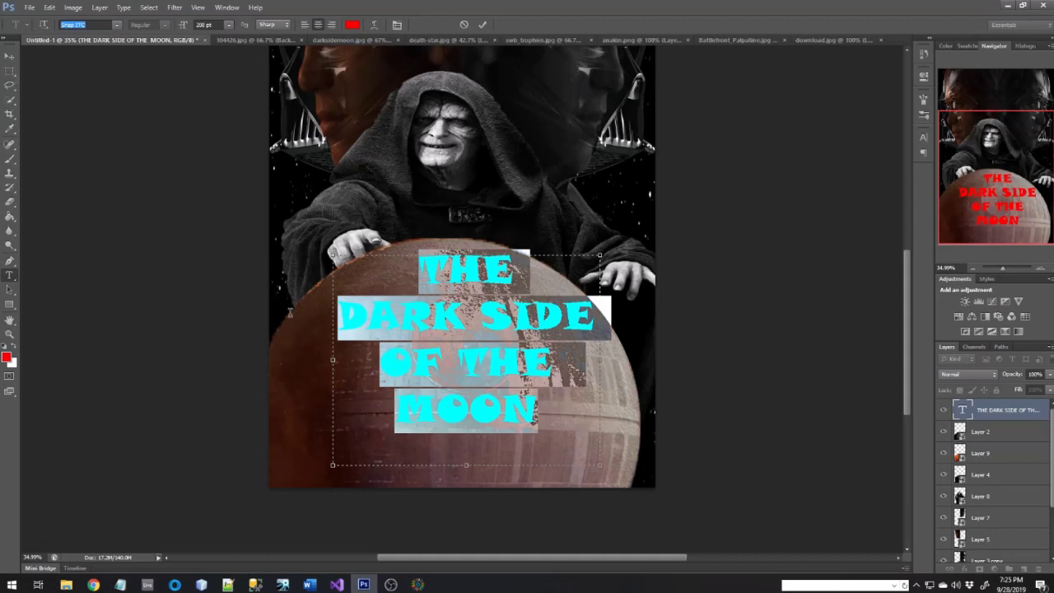
pyautogui.click(873, 206)
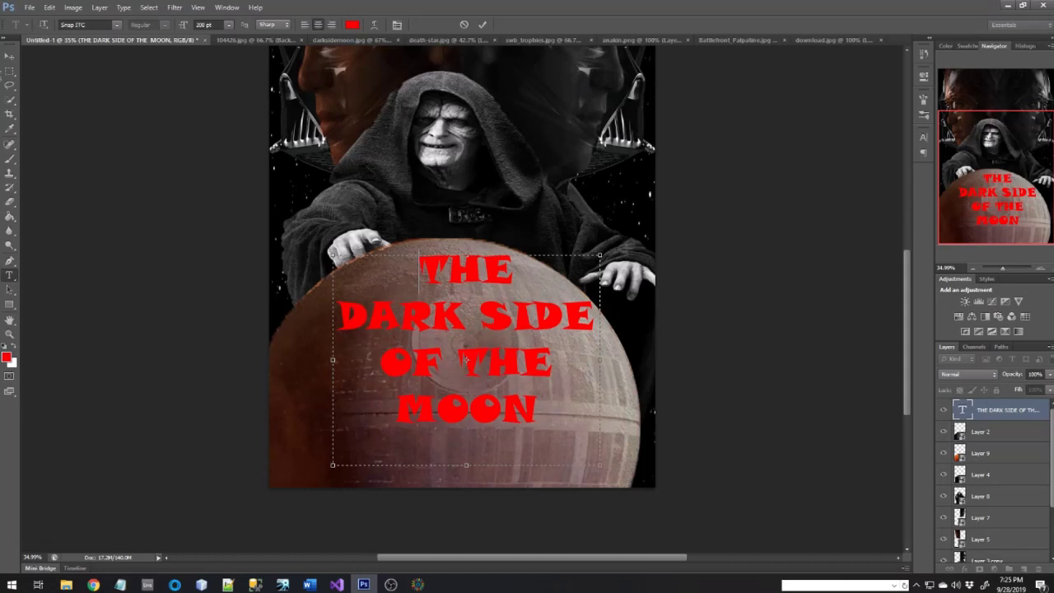
# Move the title text block down and to the left, over the lower-left part of the Death Star.
pyautogui.click(10, 56)
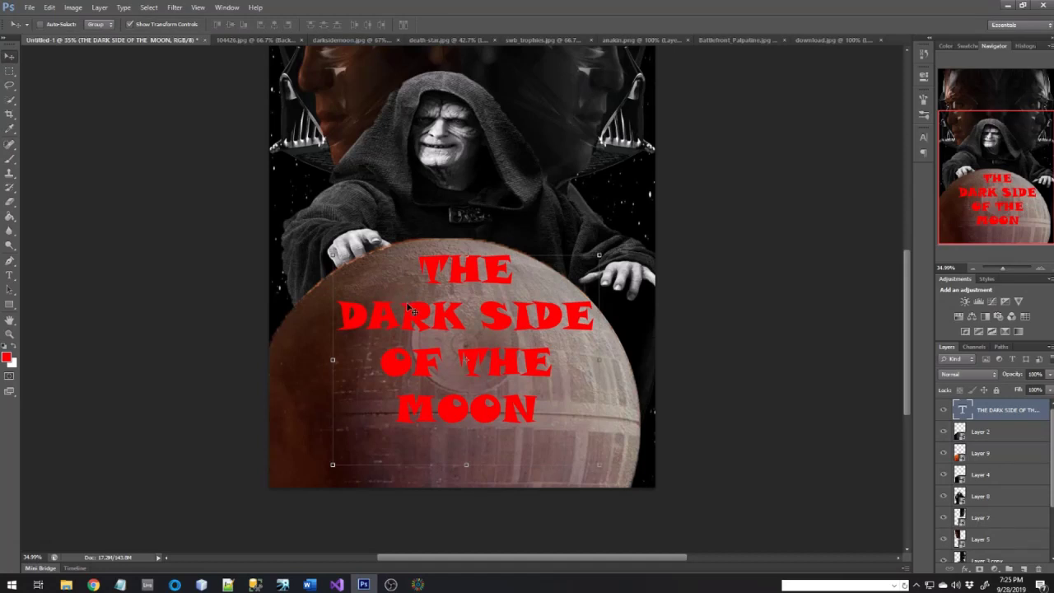
pyautogui.moveTo(409, 308); pyautogui.dragTo(353, 352)
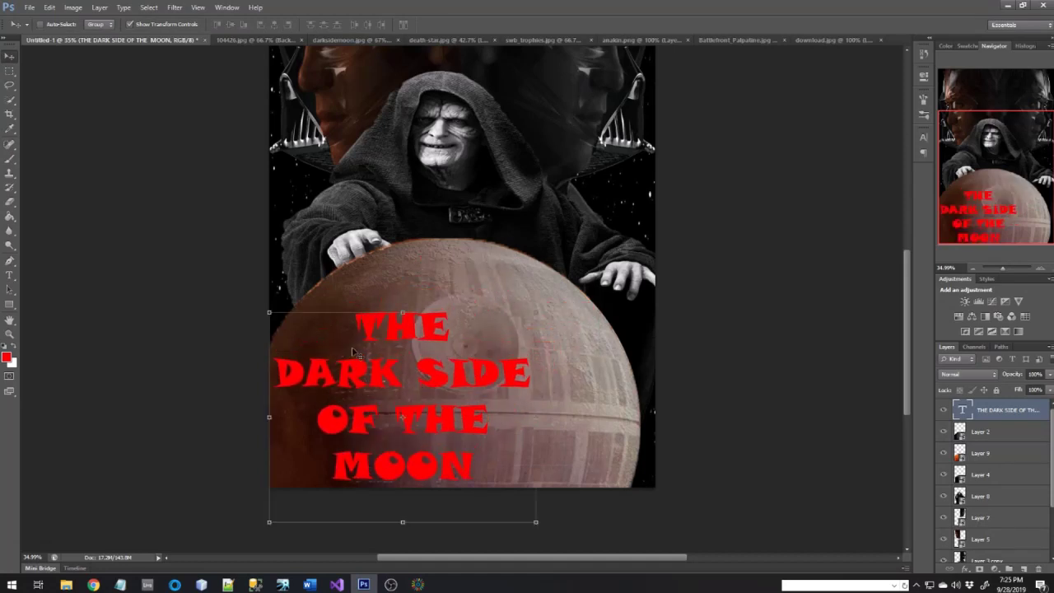
pyautogui.scroll(3, 748, 375)
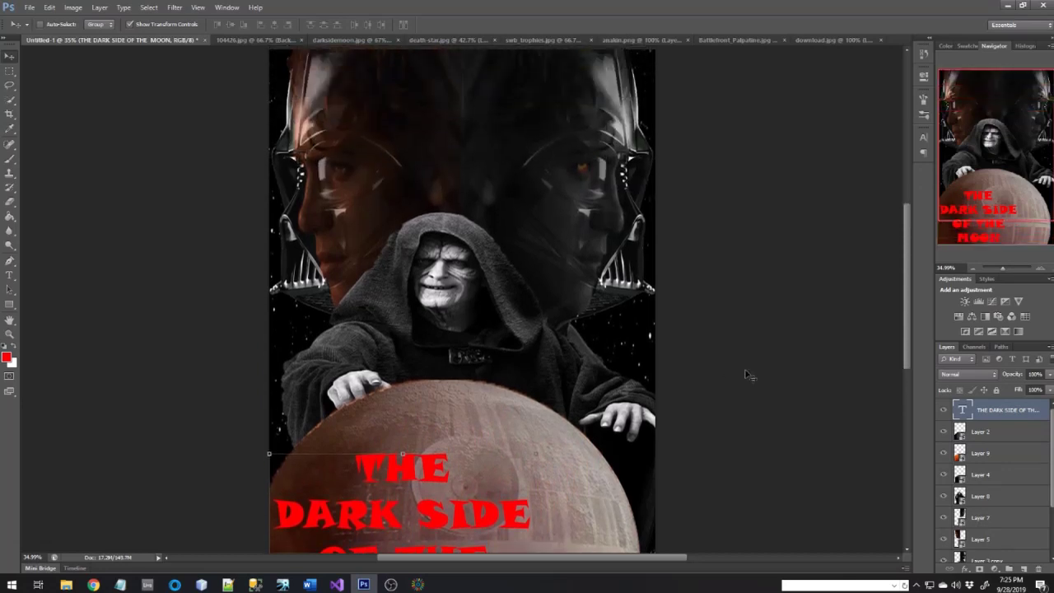
pyautogui.scroll(-3, 748, 375)
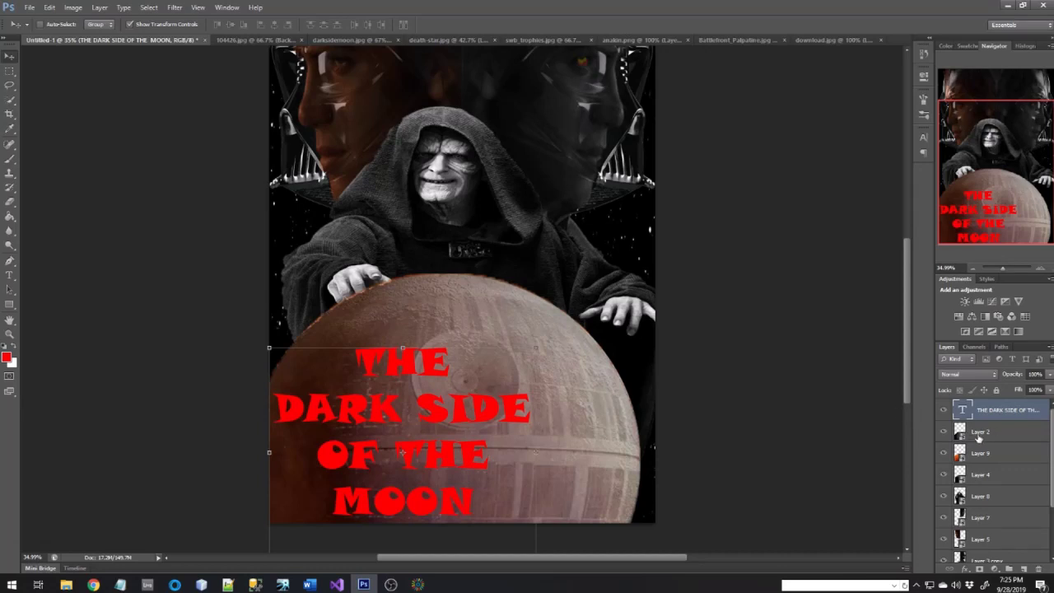
# Review the poster's layer stack down to the Background, selecting Layer 2, Layer 7 and Layer 8 along the way.
pyautogui.scroll(-1, 1009, 426)
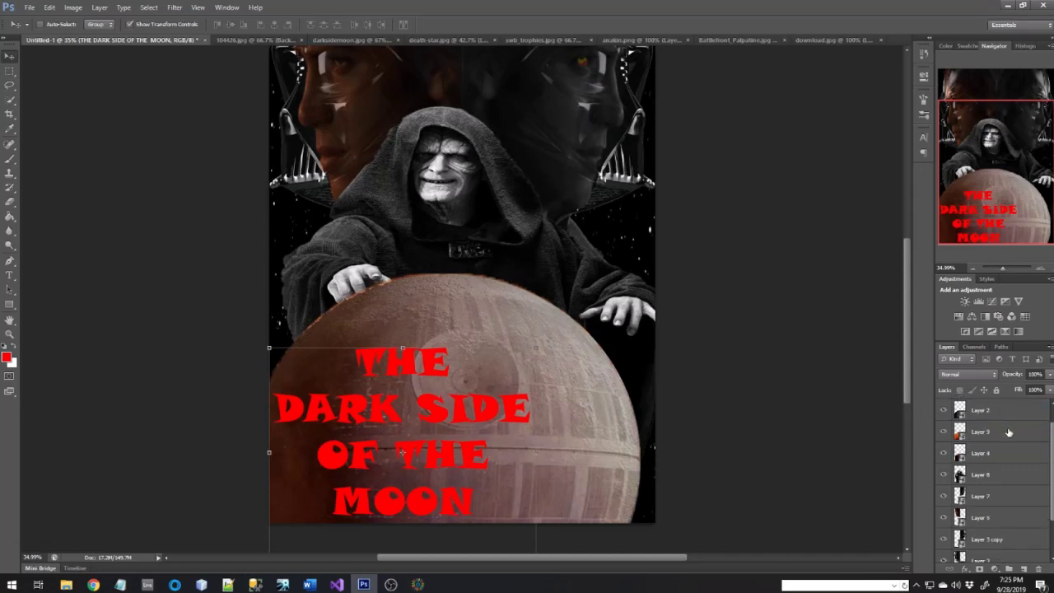
pyautogui.click(1010, 430)
pyautogui.click(1012, 416)
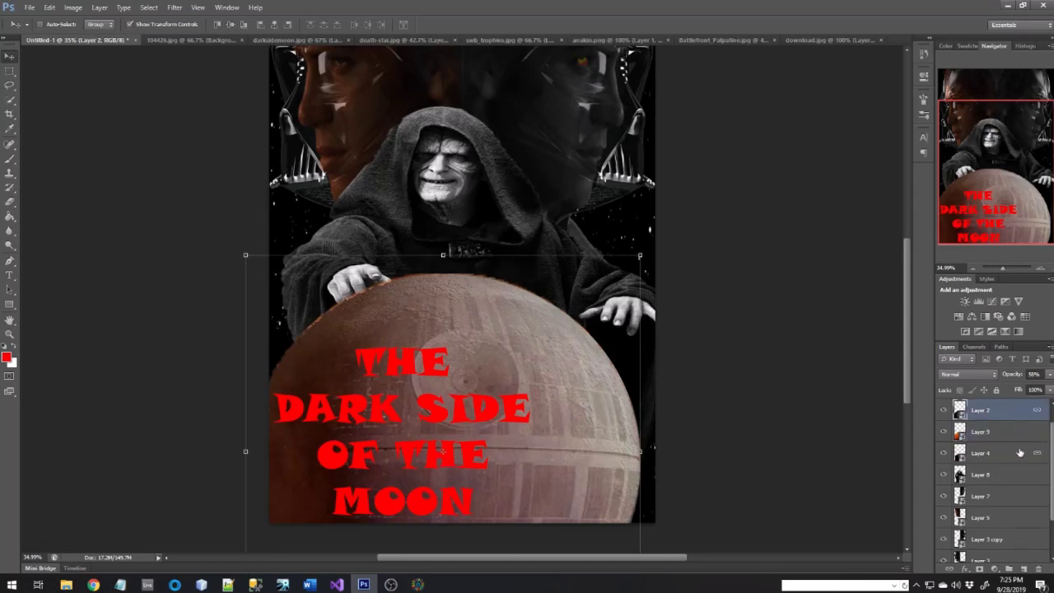
pyautogui.scroll(-2, 1021, 492)
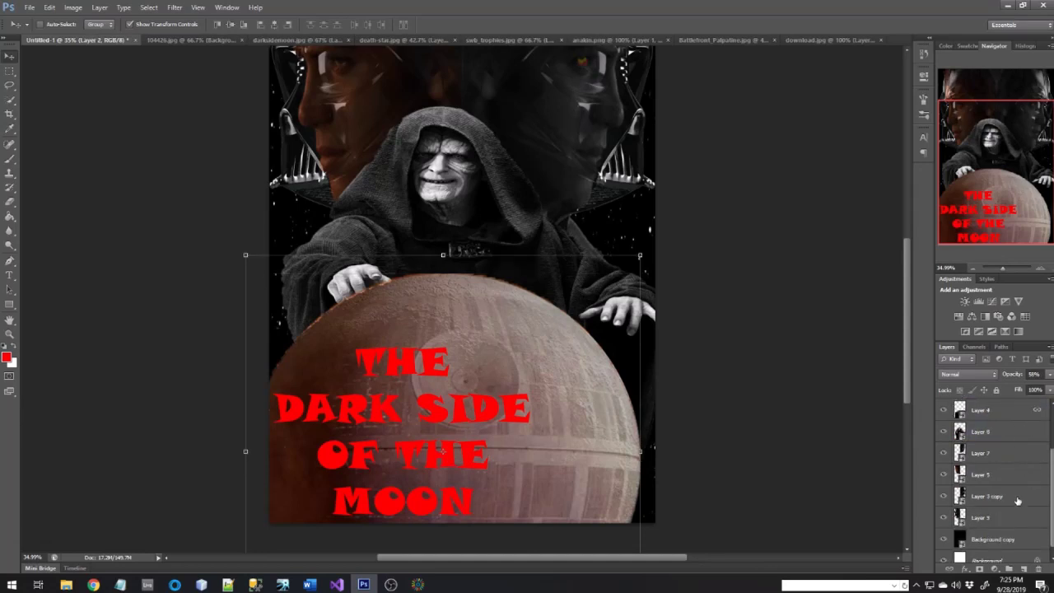
pyautogui.click(1016, 496)
pyautogui.click(1014, 461)
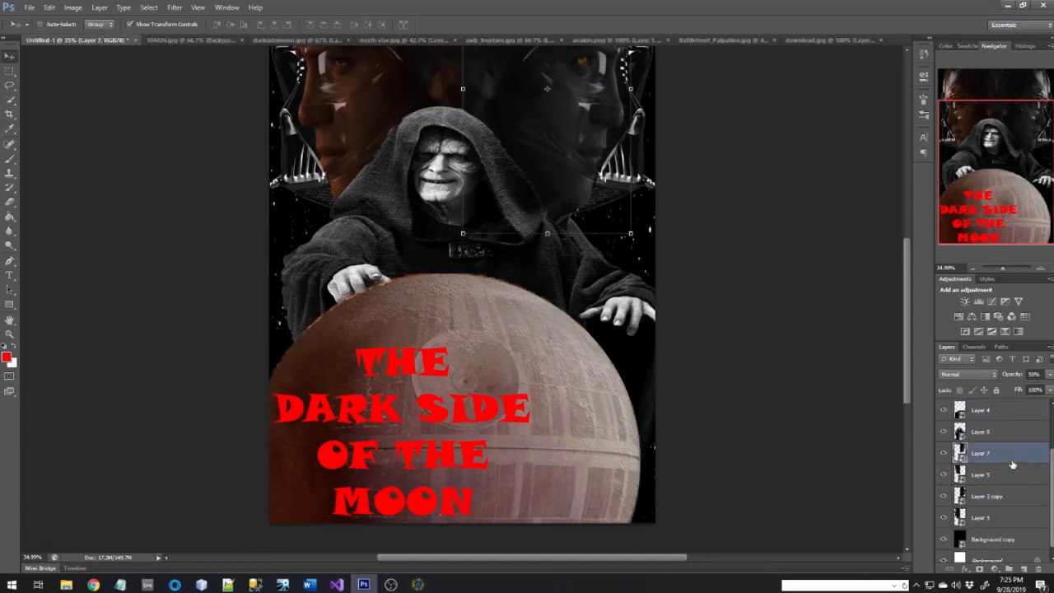
pyautogui.click(1004, 433)
pyautogui.scroll(-1, 1006, 468)
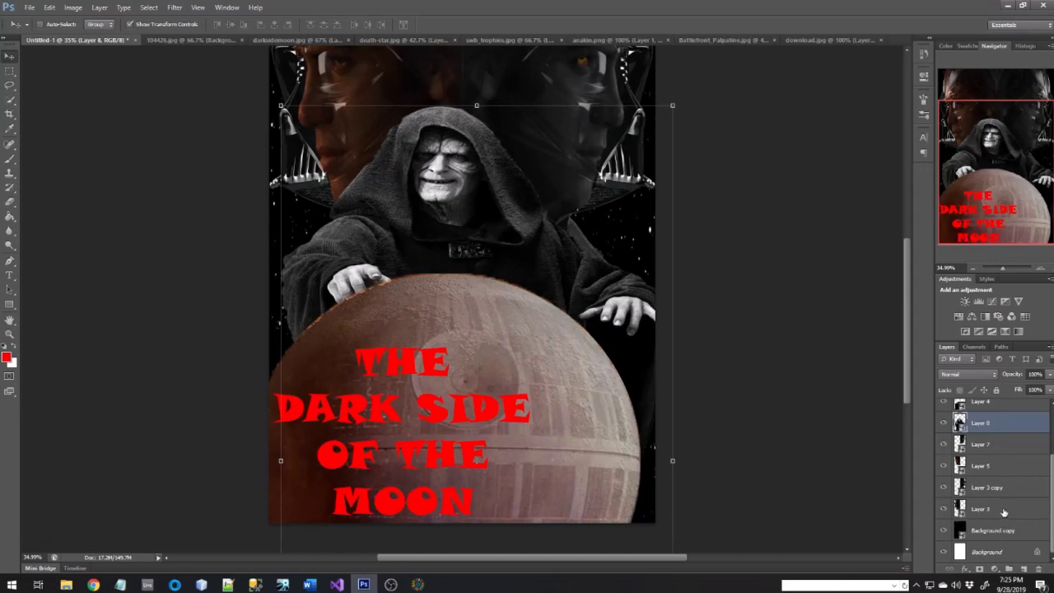
pyautogui.scroll(3, 1004, 515)
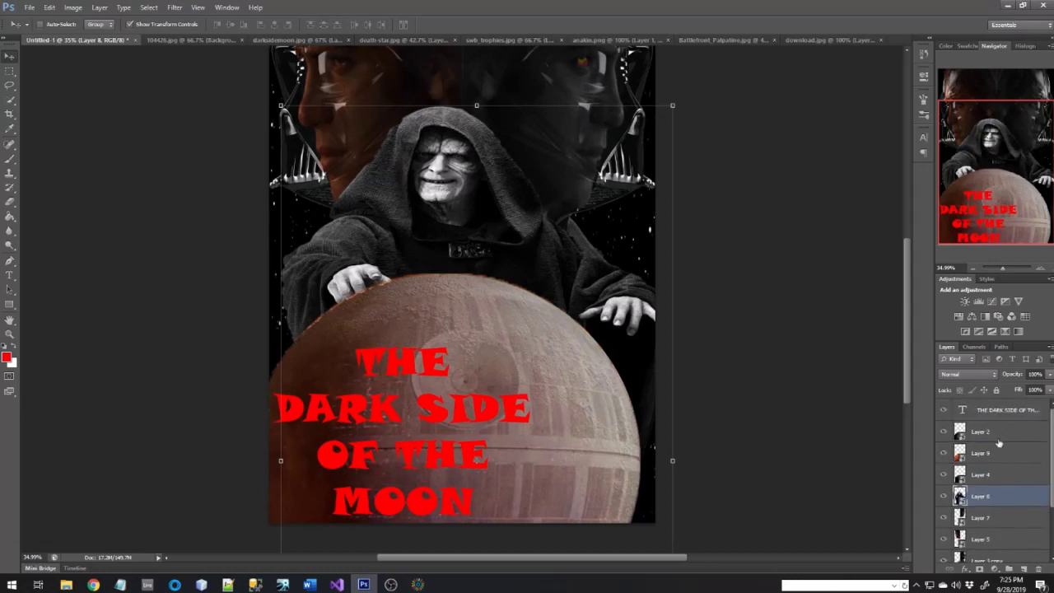
# Examine the whole poster composition at 25% zoom, without the transform box around Layer 8.
pyautogui.scroll(3, 744, 309)
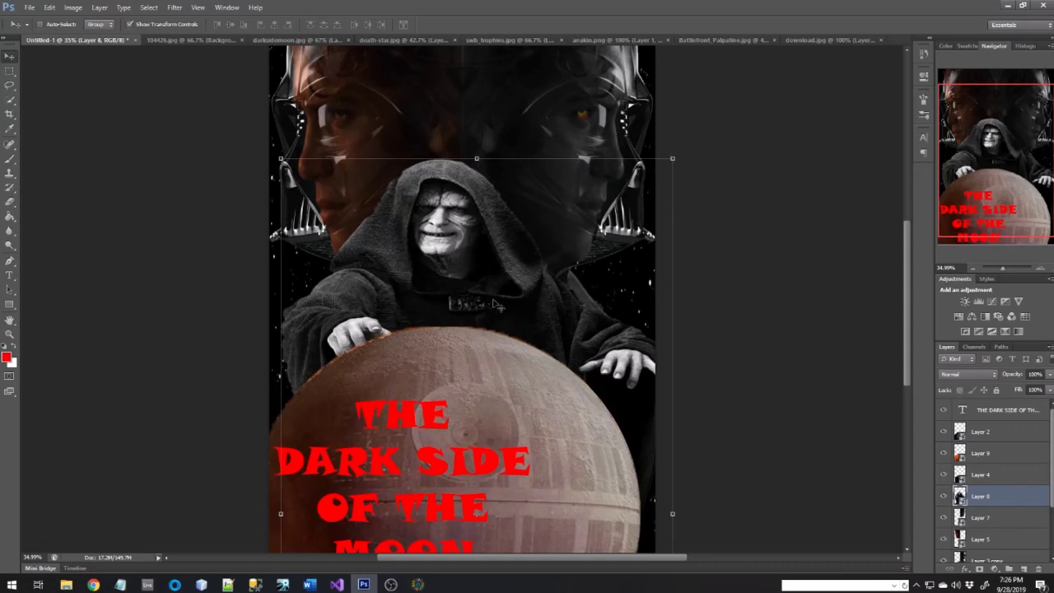
pyautogui.scroll(-3, 499, 305)
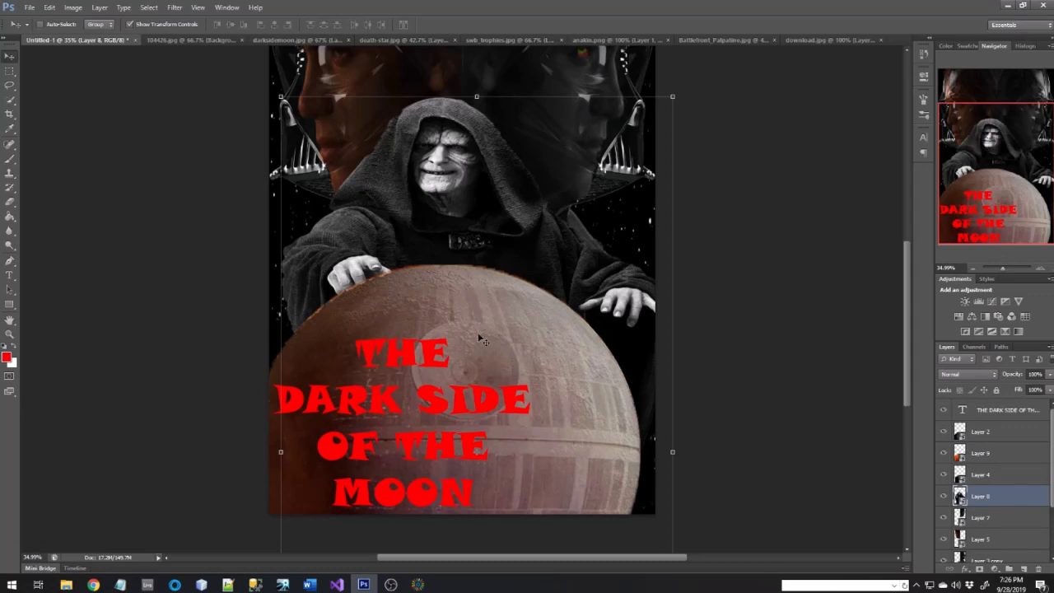
pyautogui.scroll(3, 483, 341)
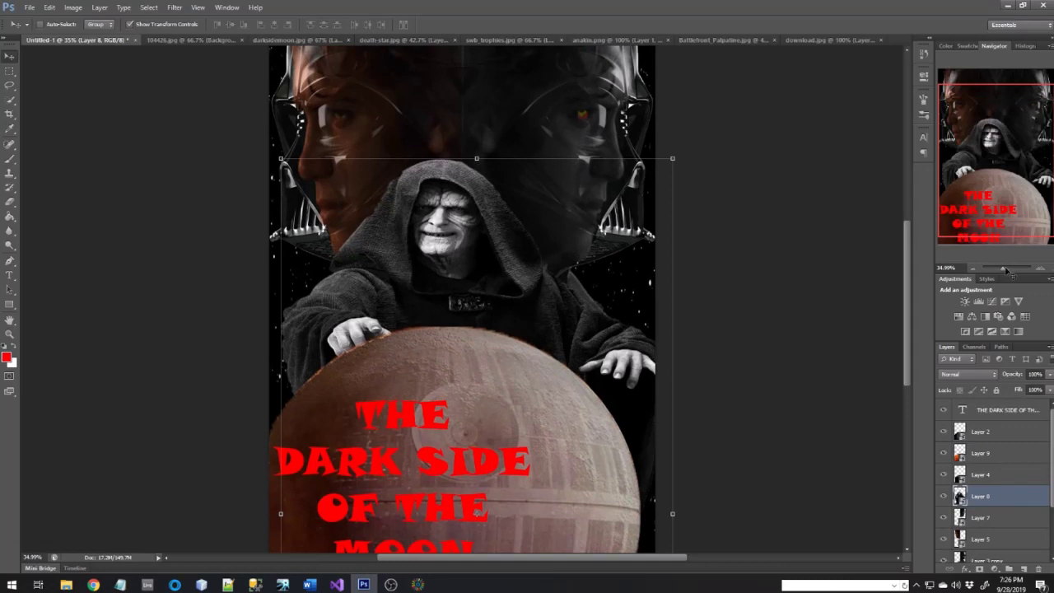
pyautogui.click(973, 271)
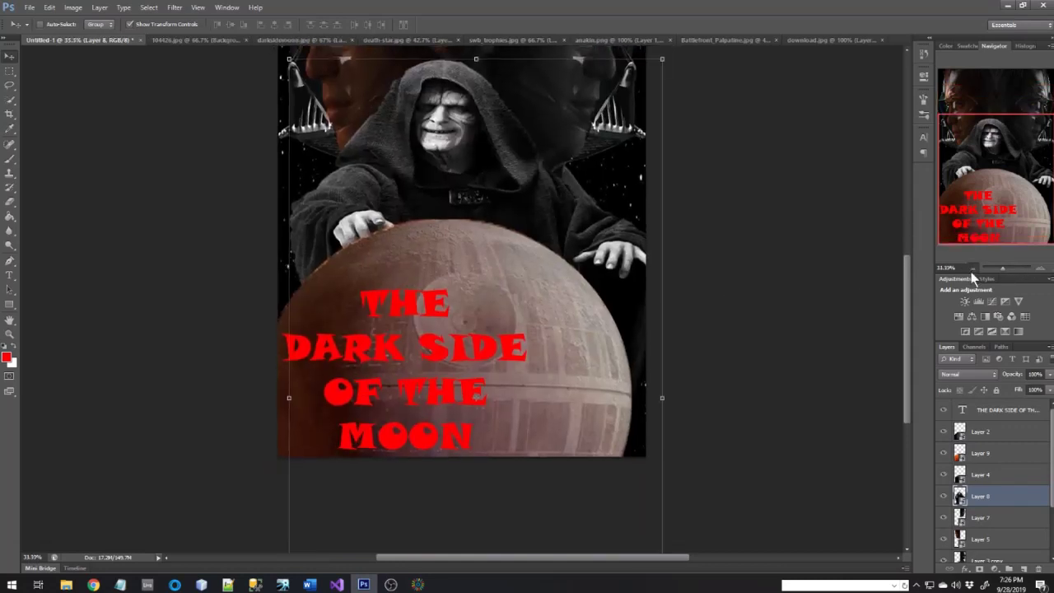
pyautogui.click(973, 270)
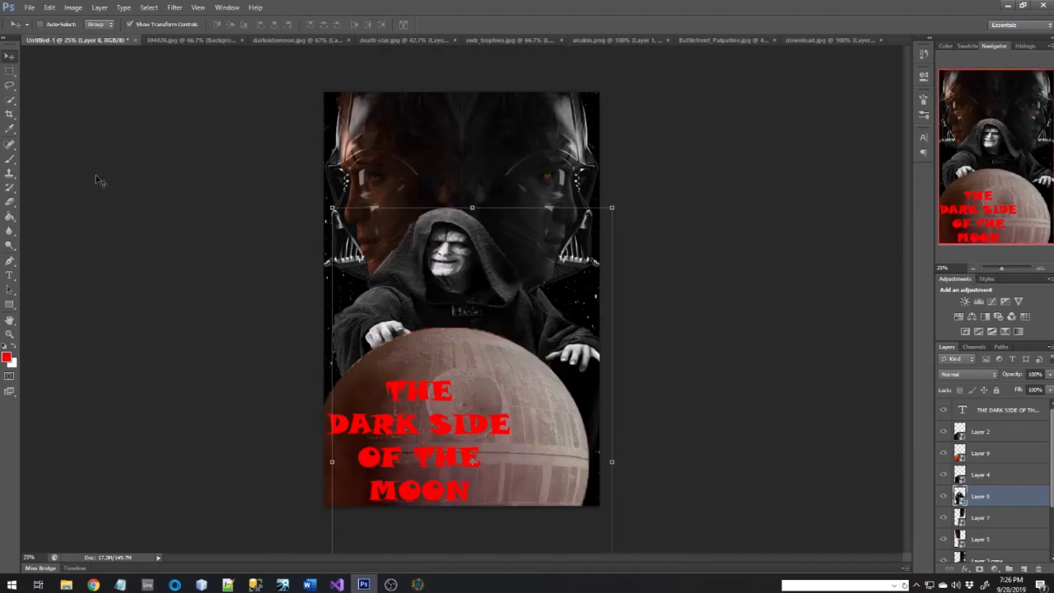
pyautogui.click(9, 73)
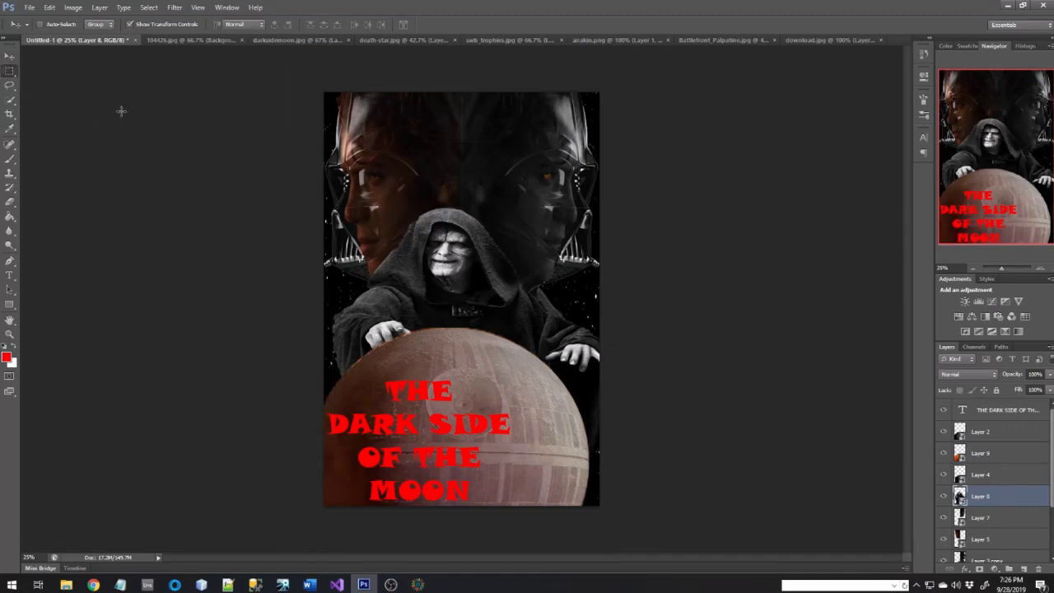
# Save the poster in Photoshop format as "Challenge 2" in the Challenge 2 folder.
pyautogui.click(30, 8)
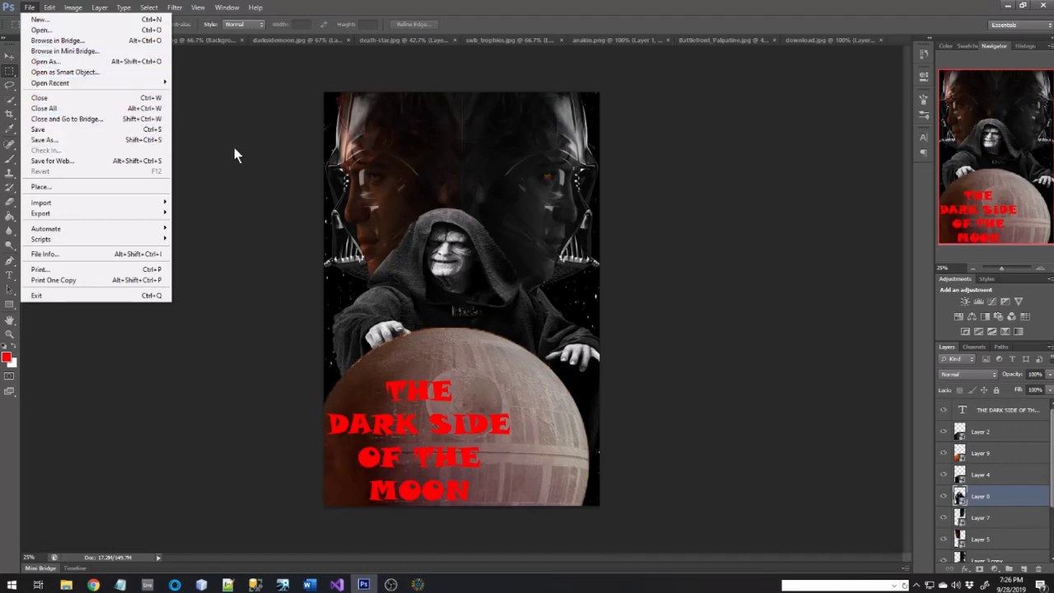
pyautogui.click(149, 142)
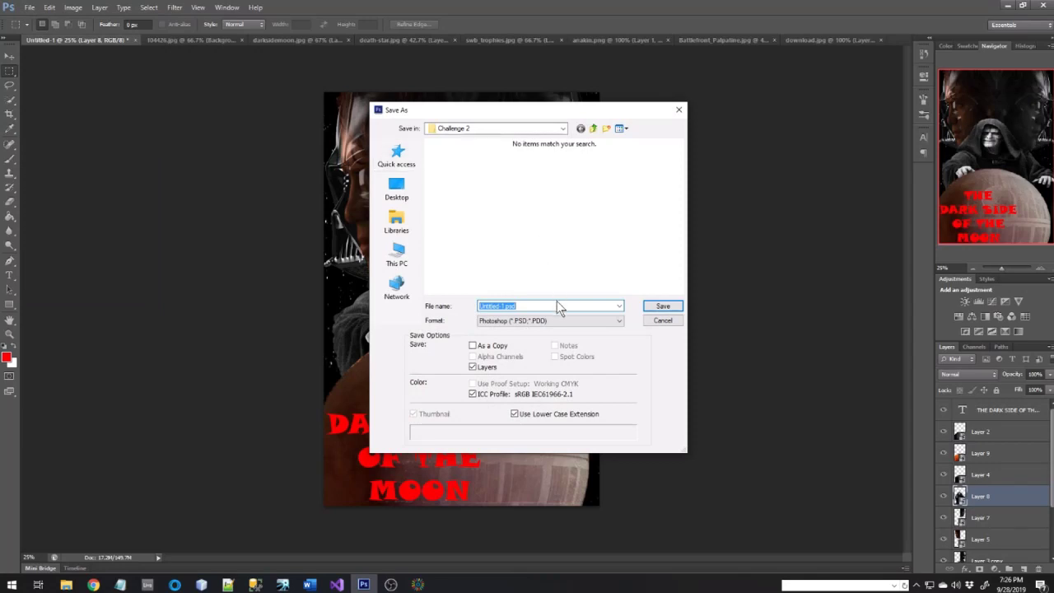
pyautogui.write('cHAllenge 2')
pyautogui.press('Return')
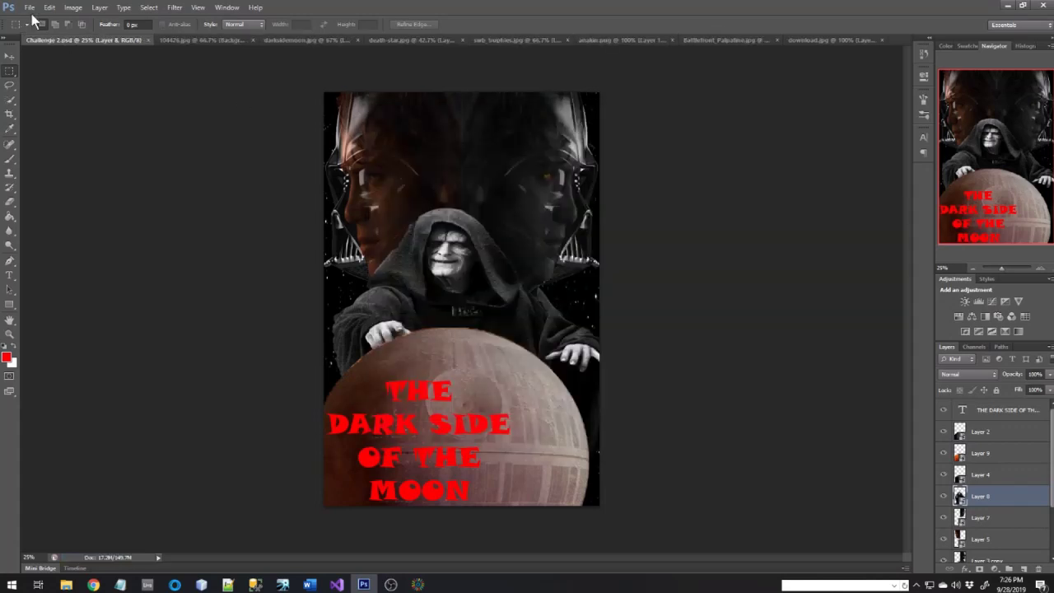
# Save a JPEG copy of the poster as "Challenge 2" in the Challenge 2 folder, at maximum quality 12 in progressive format with 3 scans.
pyautogui.click(30, 8)
pyautogui.click(86, 140)
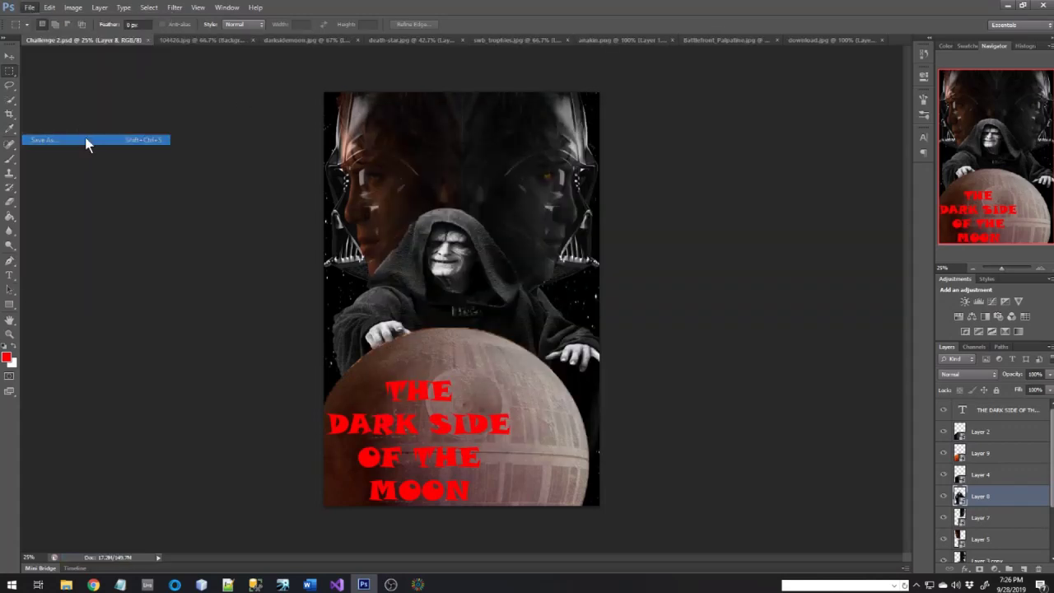
pyautogui.click(562, 321)
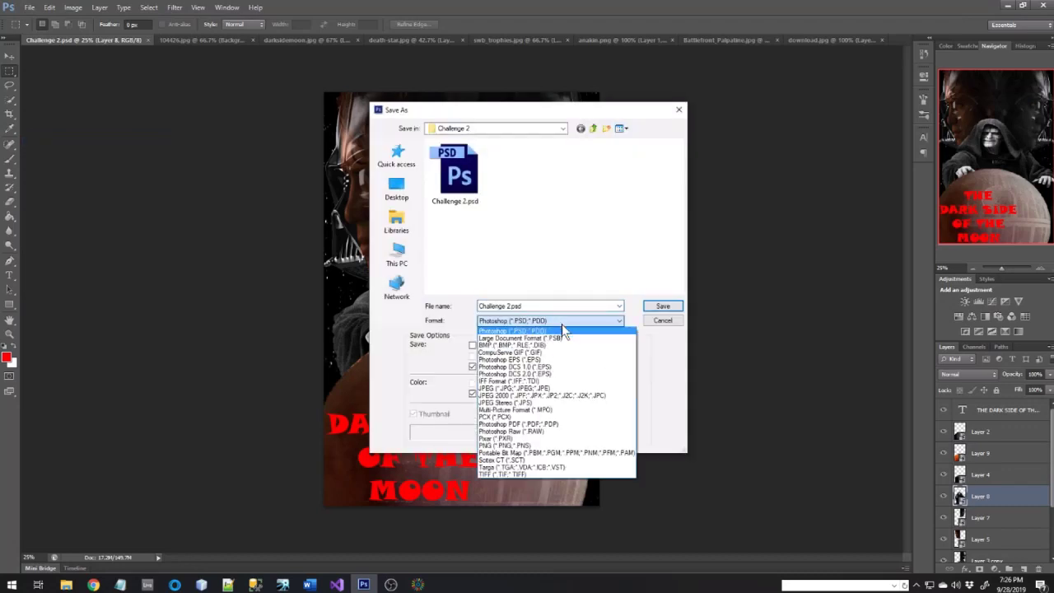
pyautogui.click(564, 388)
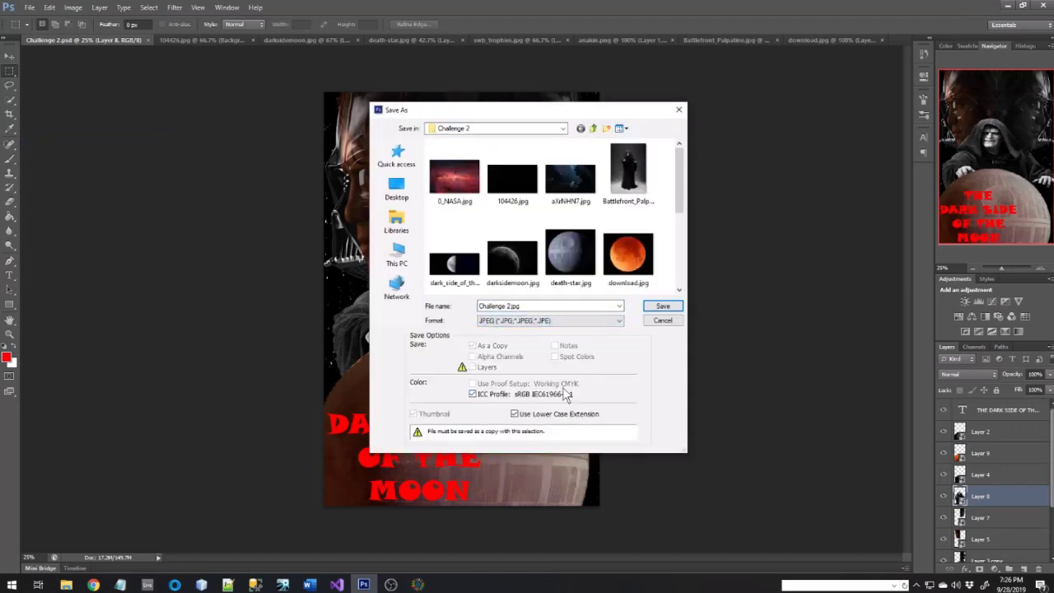
pyautogui.click(546, 306)
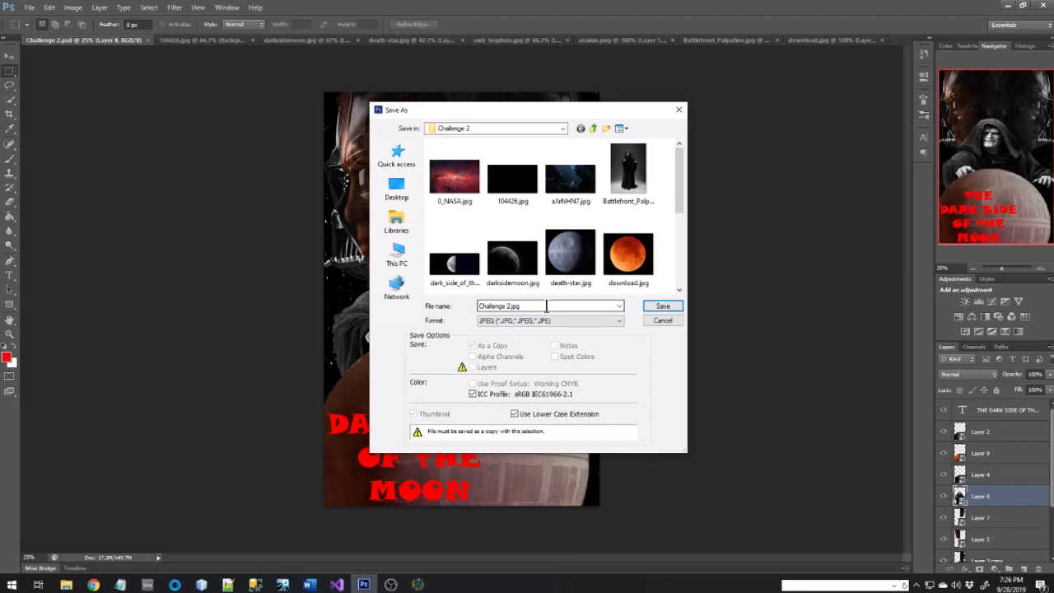
pyautogui.click(616, 302)
pyautogui.write('C')
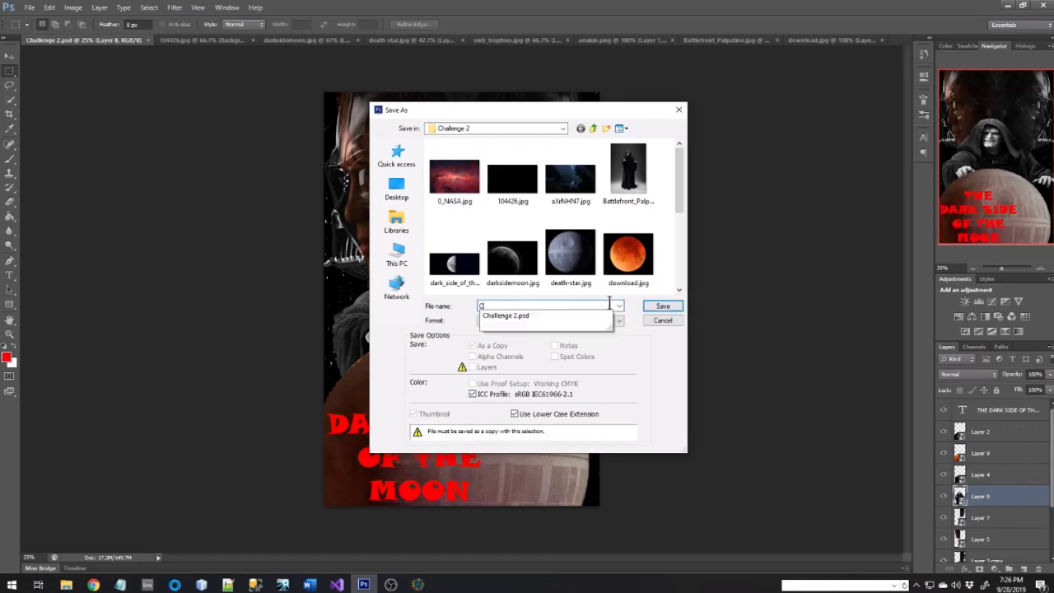
pyautogui.write('hallenge 2')
pyautogui.press('Return')
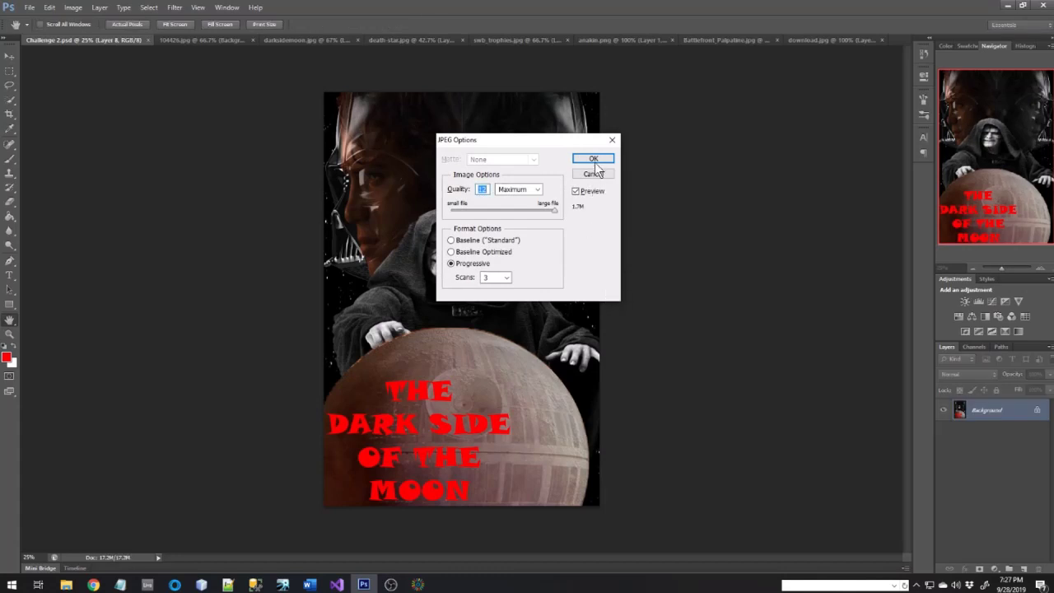
pyautogui.click(593, 159)
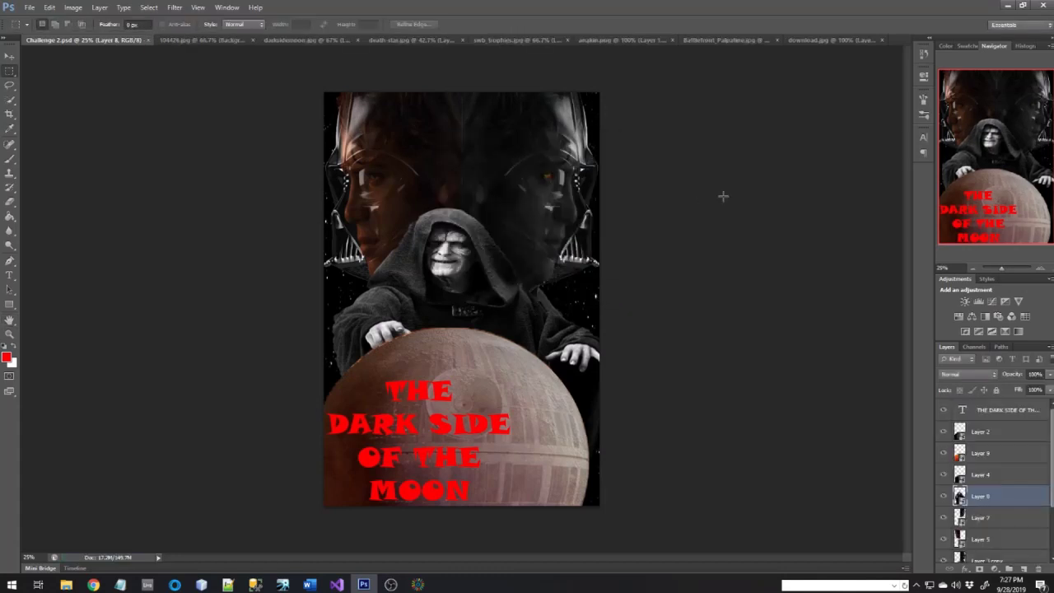
# Close the red moon image download.jpg and the Battlefront_Palpatine.jpg document without saving their changes.
pyautogui.click(804, 40)
pyautogui.click(883, 40)
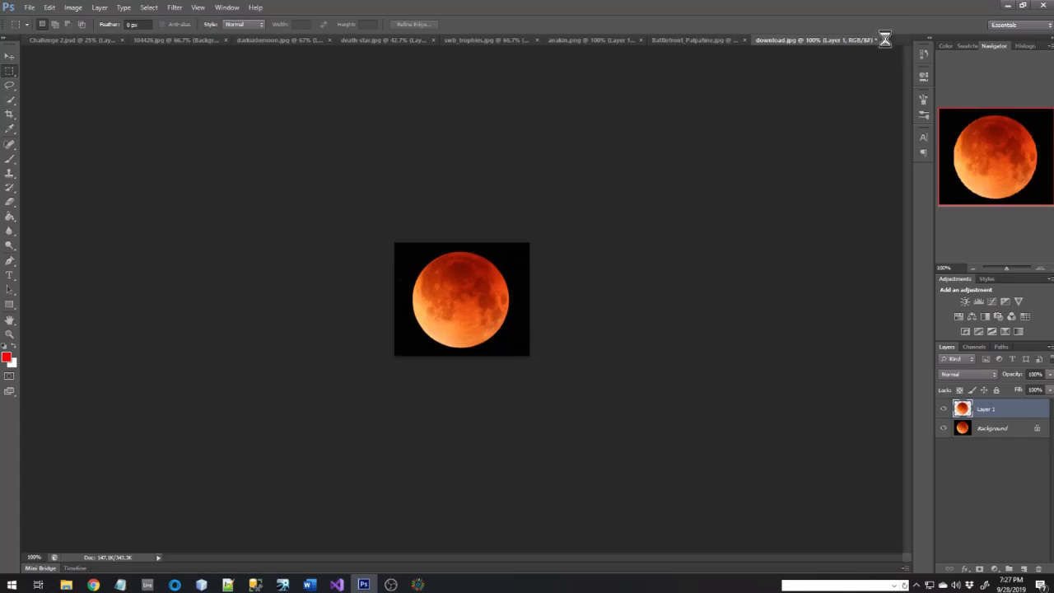
pyautogui.click(511, 223)
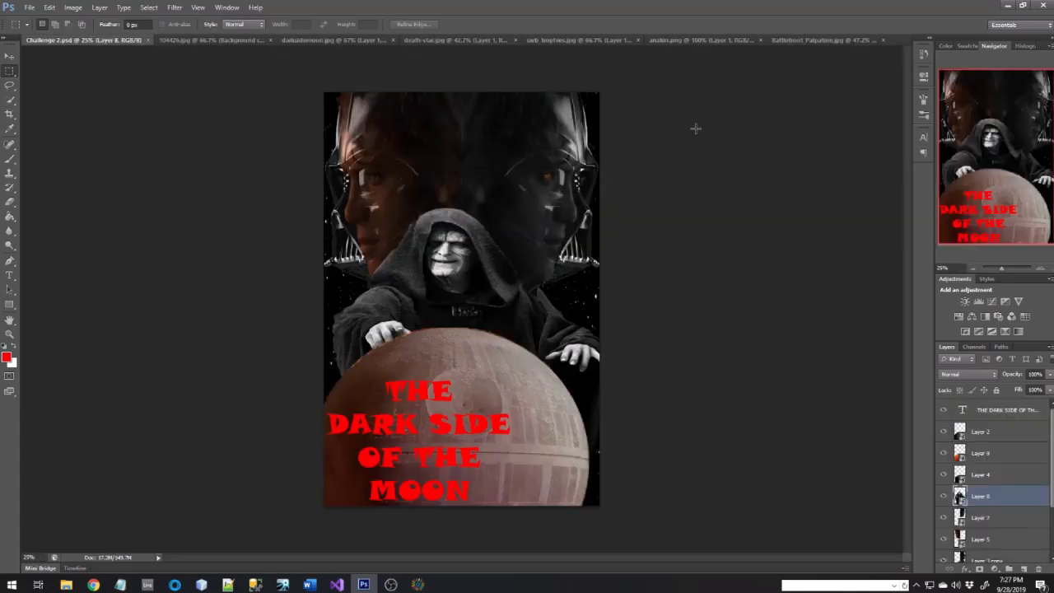
pyautogui.click(833, 43)
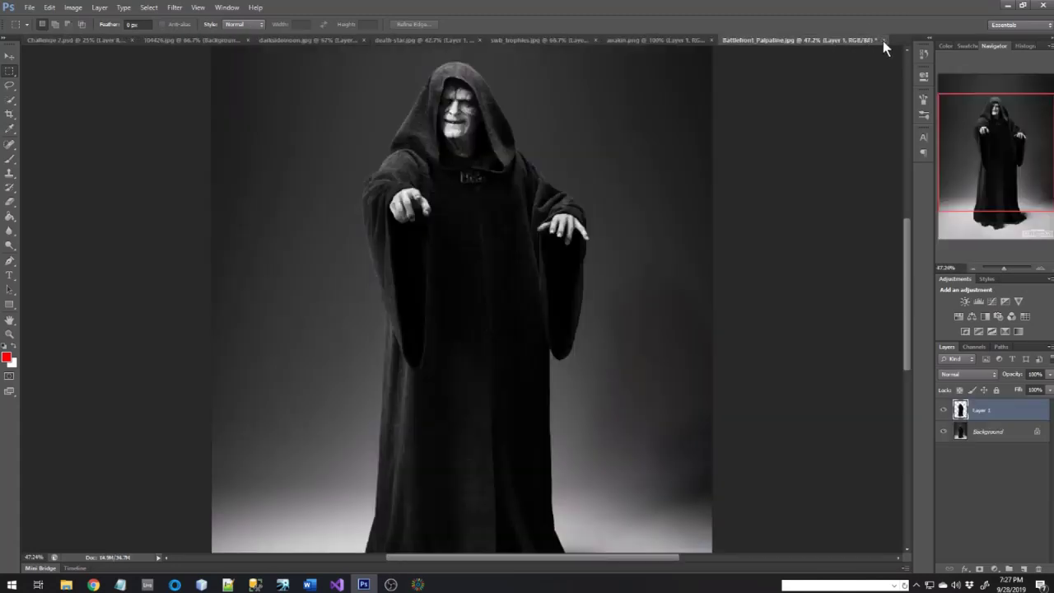
pyautogui.click(883, 40)
pyautogui.click(525, 223)
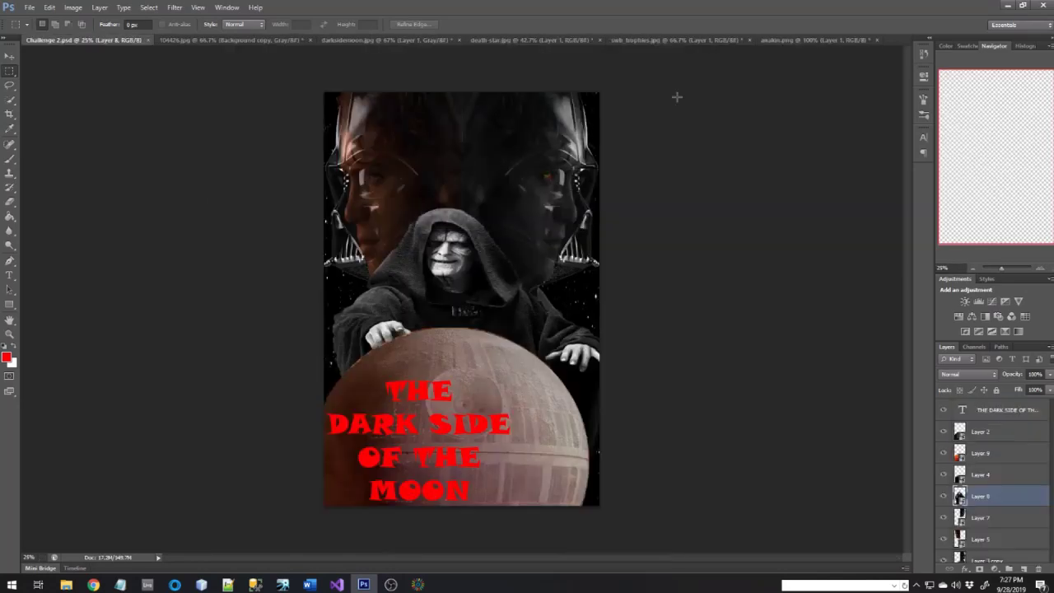
# Close the anakin.png and swb_trophies.jpg source documents without saving their changes.
pyautogui.click(786, 37)
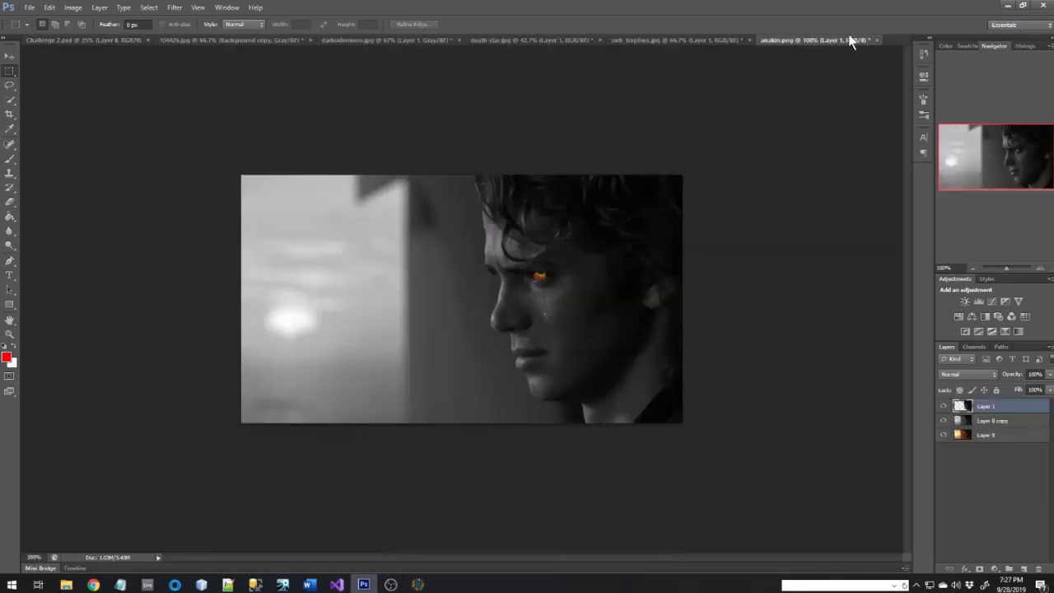
pyautogui.click(878, 40)
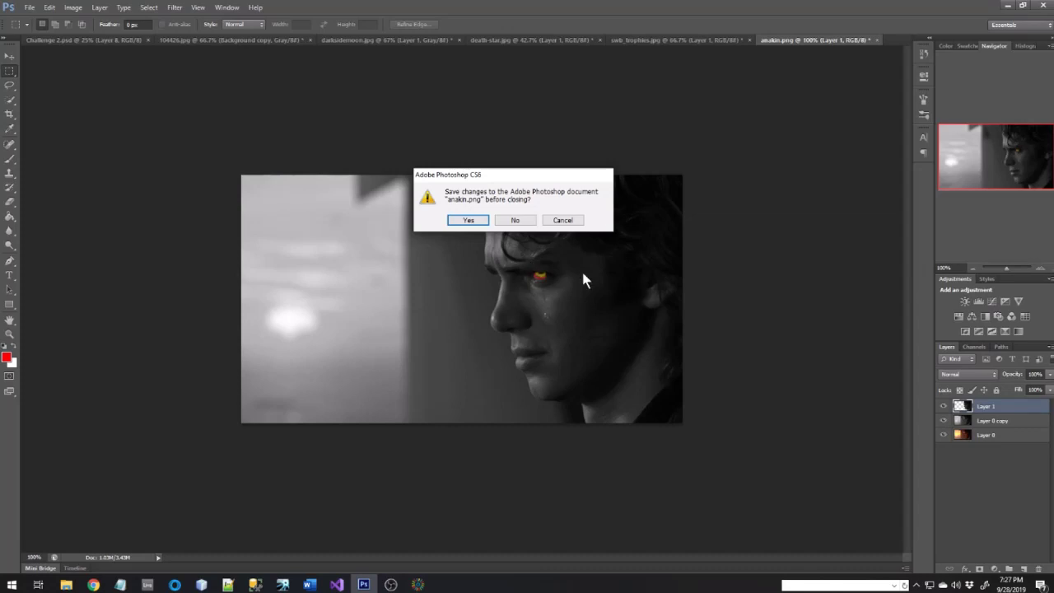
pyautogui.click(512, 221)
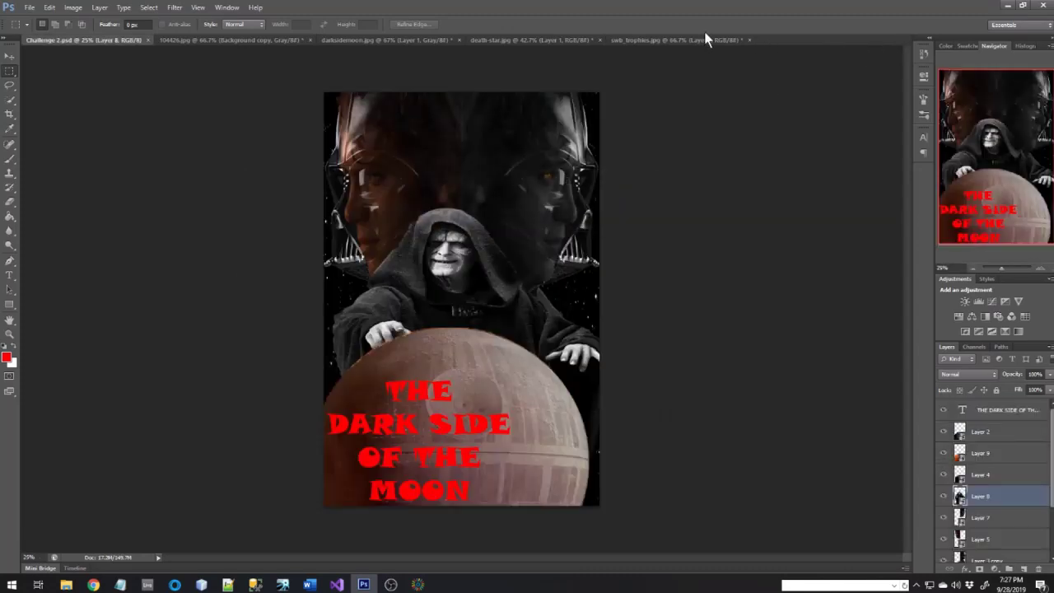
pyautogui.click(705, 38)
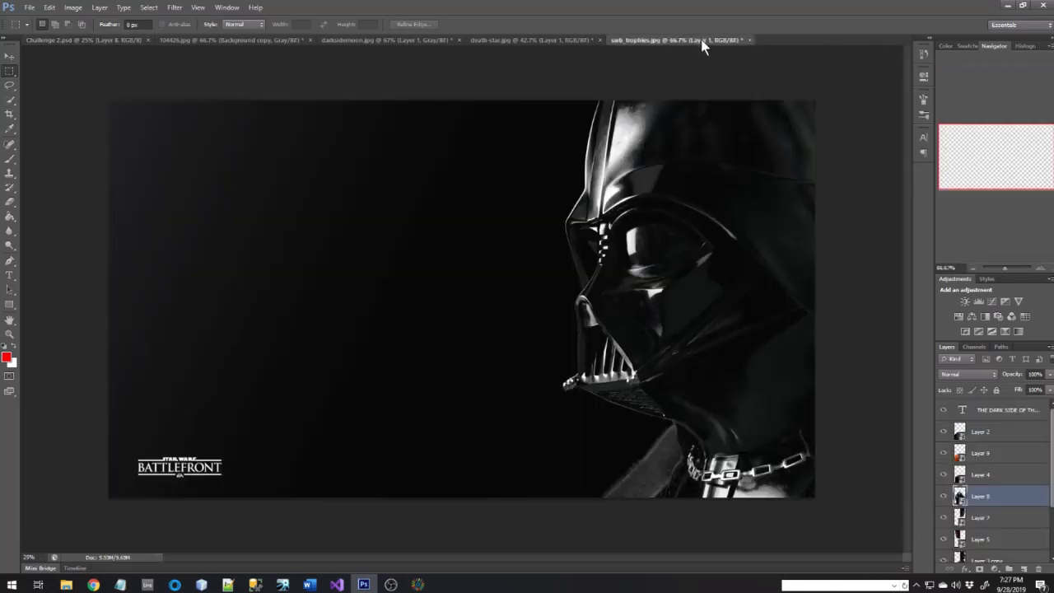
pyautogui.click(749, 40)
pyautogui.click(513, 227)
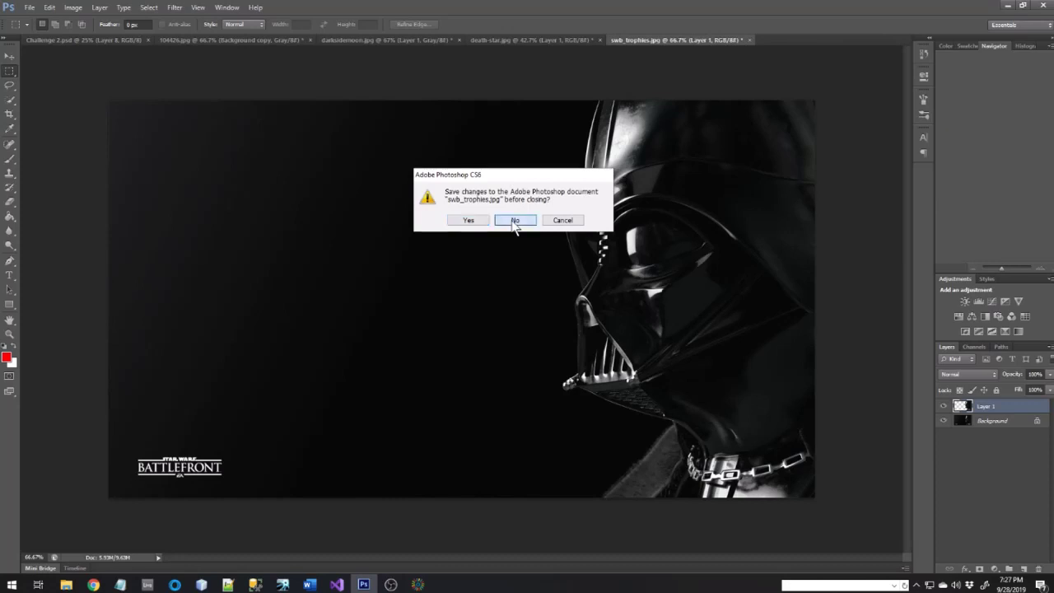
# Close the death-star.jpg and darksidemoon.jpg source documents without saving their changes.
pyautogui.click(542, 42)
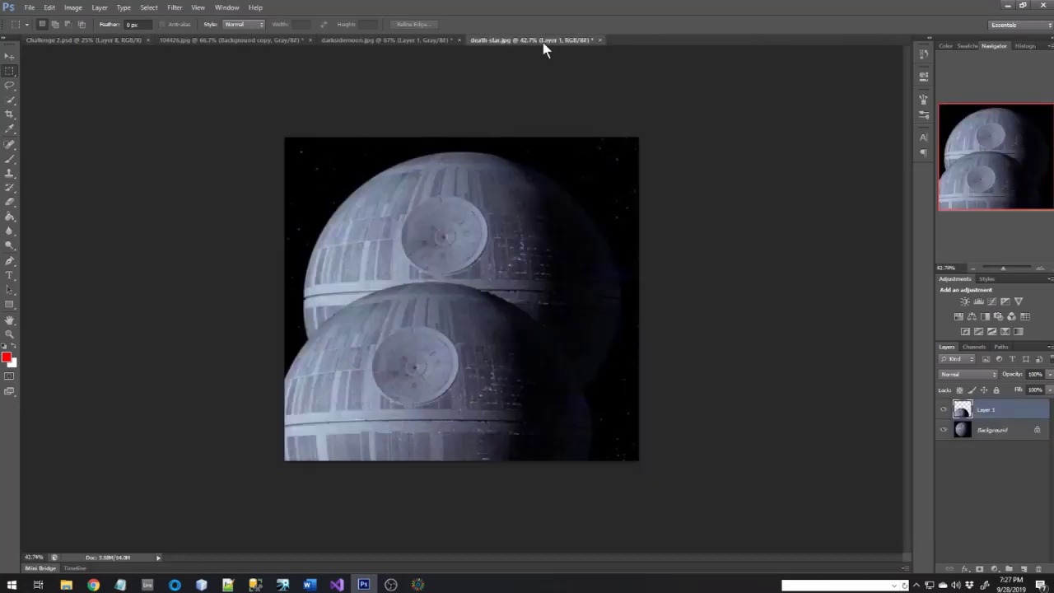
pyautogui.click(600, 39)
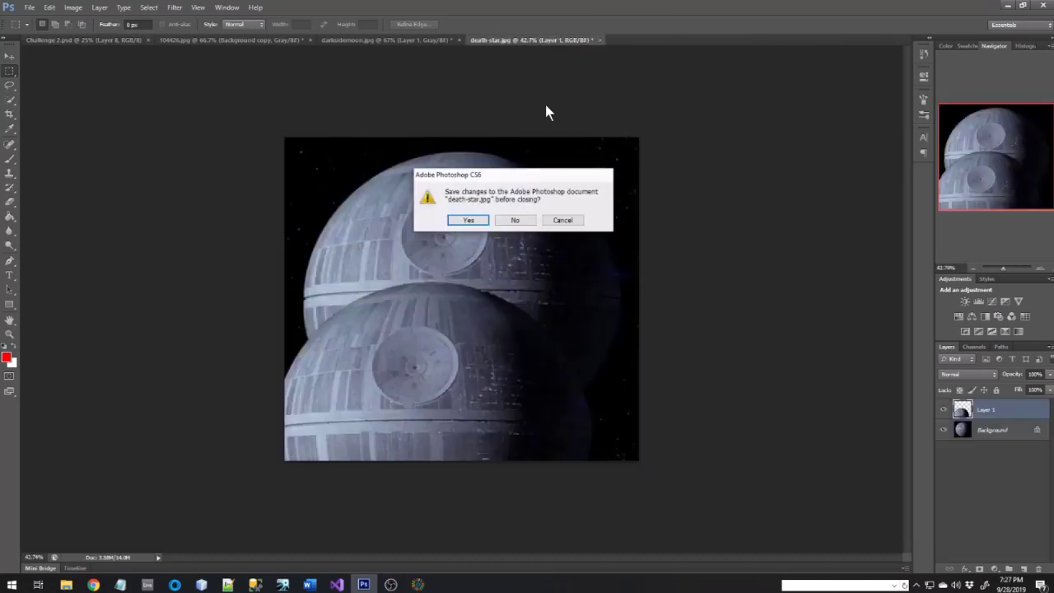
pyautogui.click(514, 225)
pyautogui.click(424, 41)
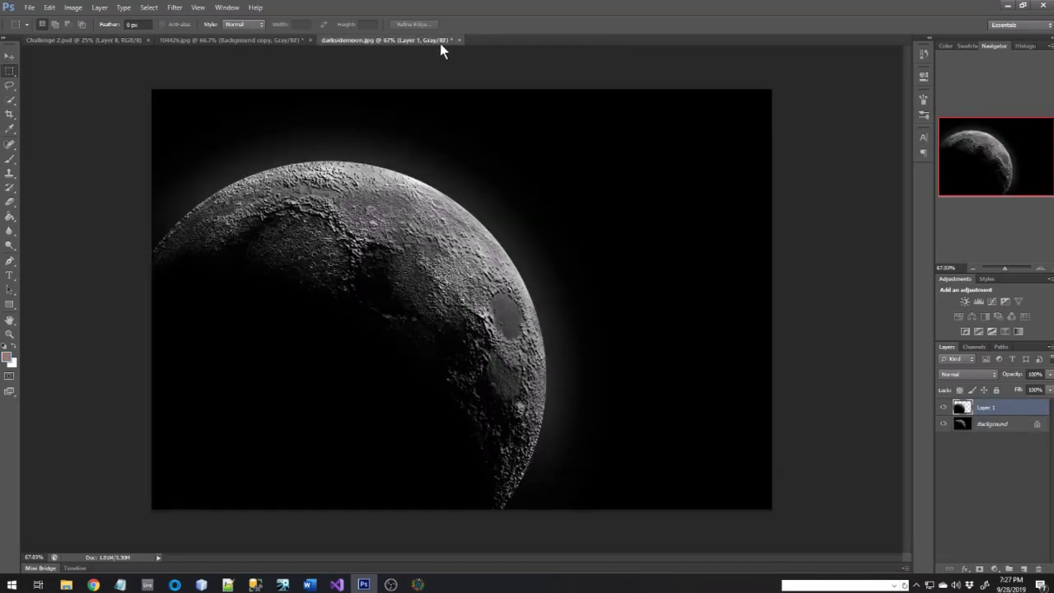
pyautogui.click(459, 39)
pyautogui.click(515, 220)
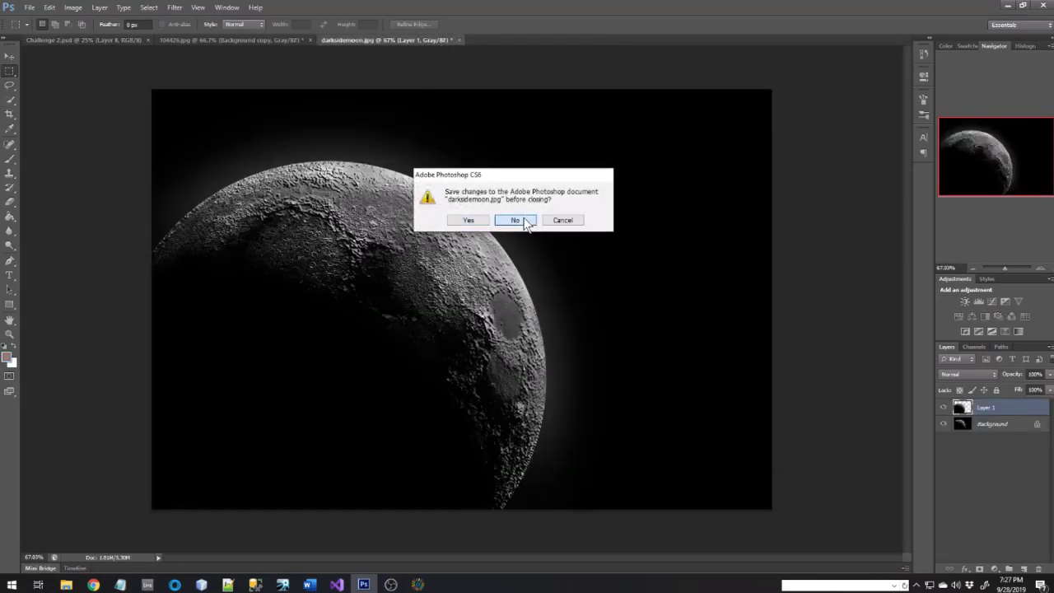
# Close the starfield image 104426.jpg without saving its changes, and close the saved Challenge 2.psd poster.
pyautogui.click(285, 41)
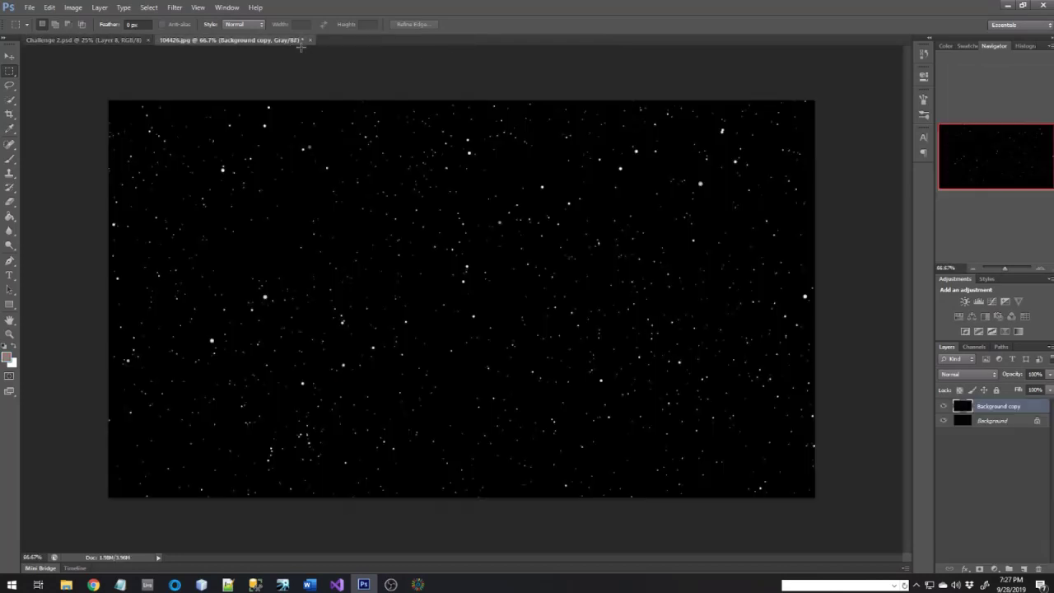
pyautogui.click(311, 40)
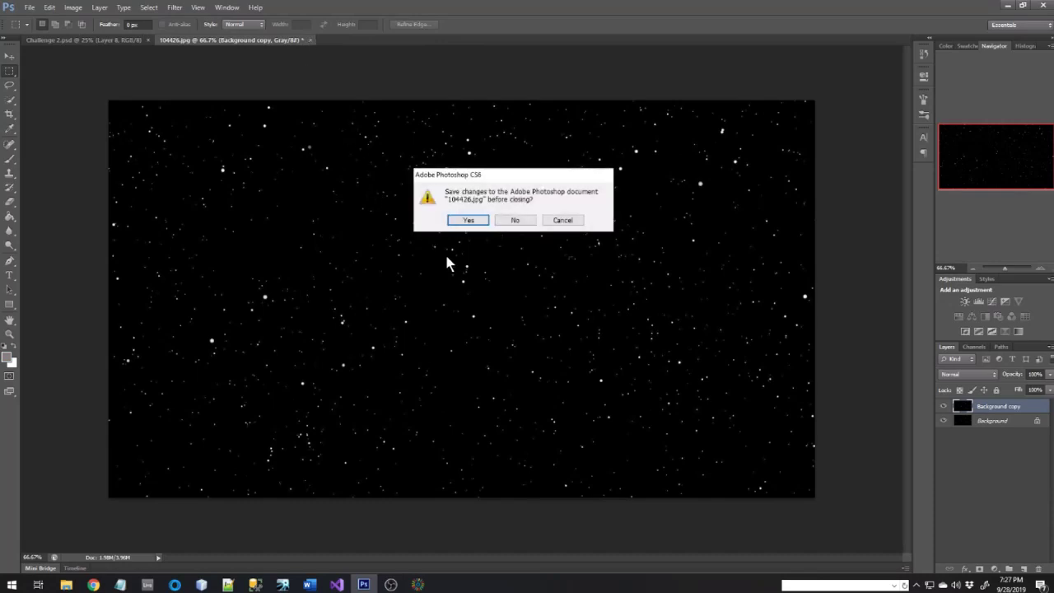
pyautogui.click(516, 221)
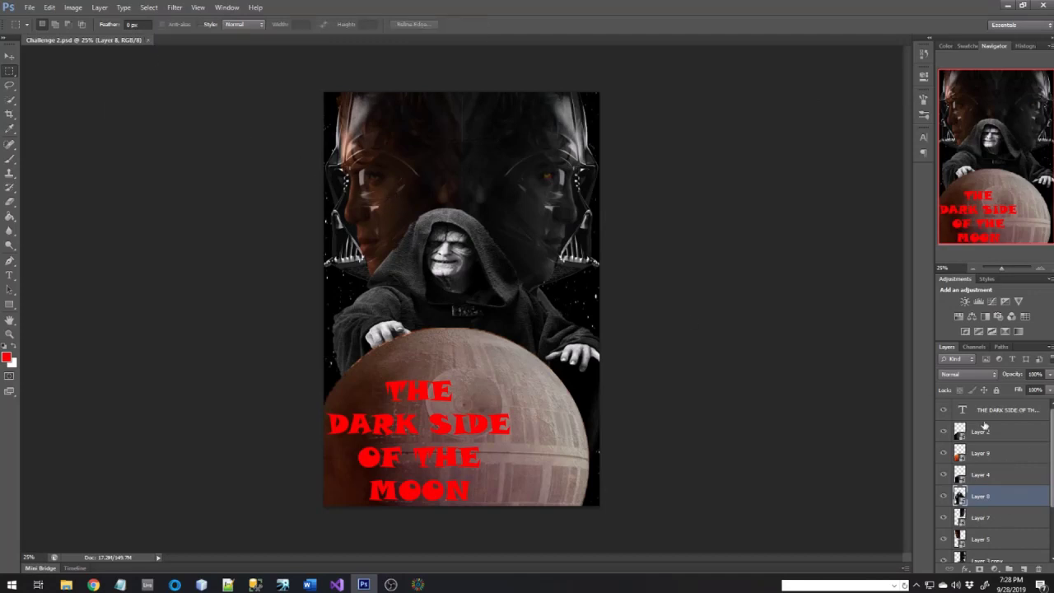
pyautogui.click(147, 40)
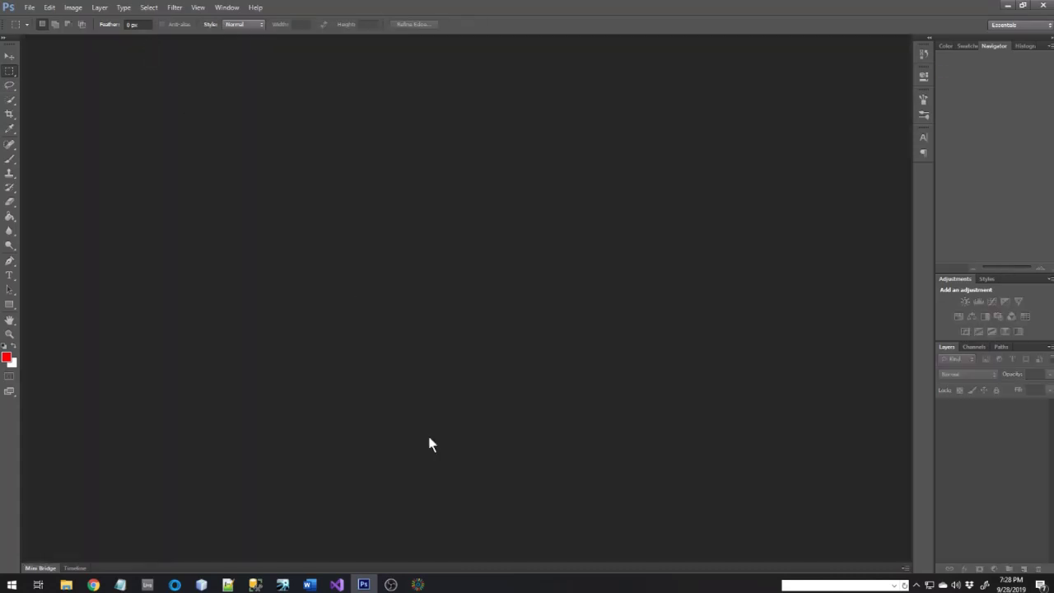
pyautogui.click(418, 584)
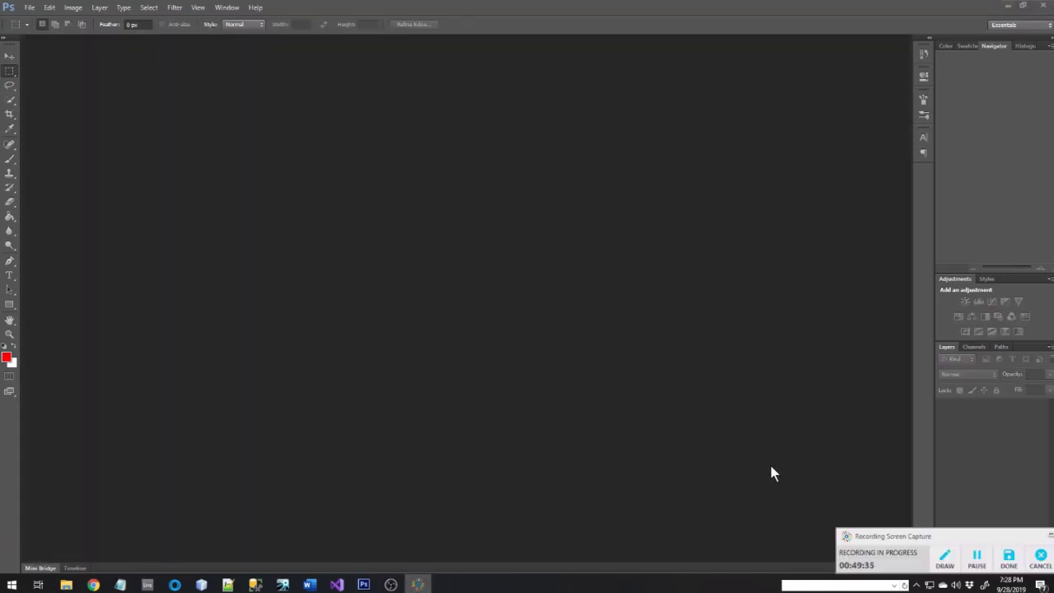